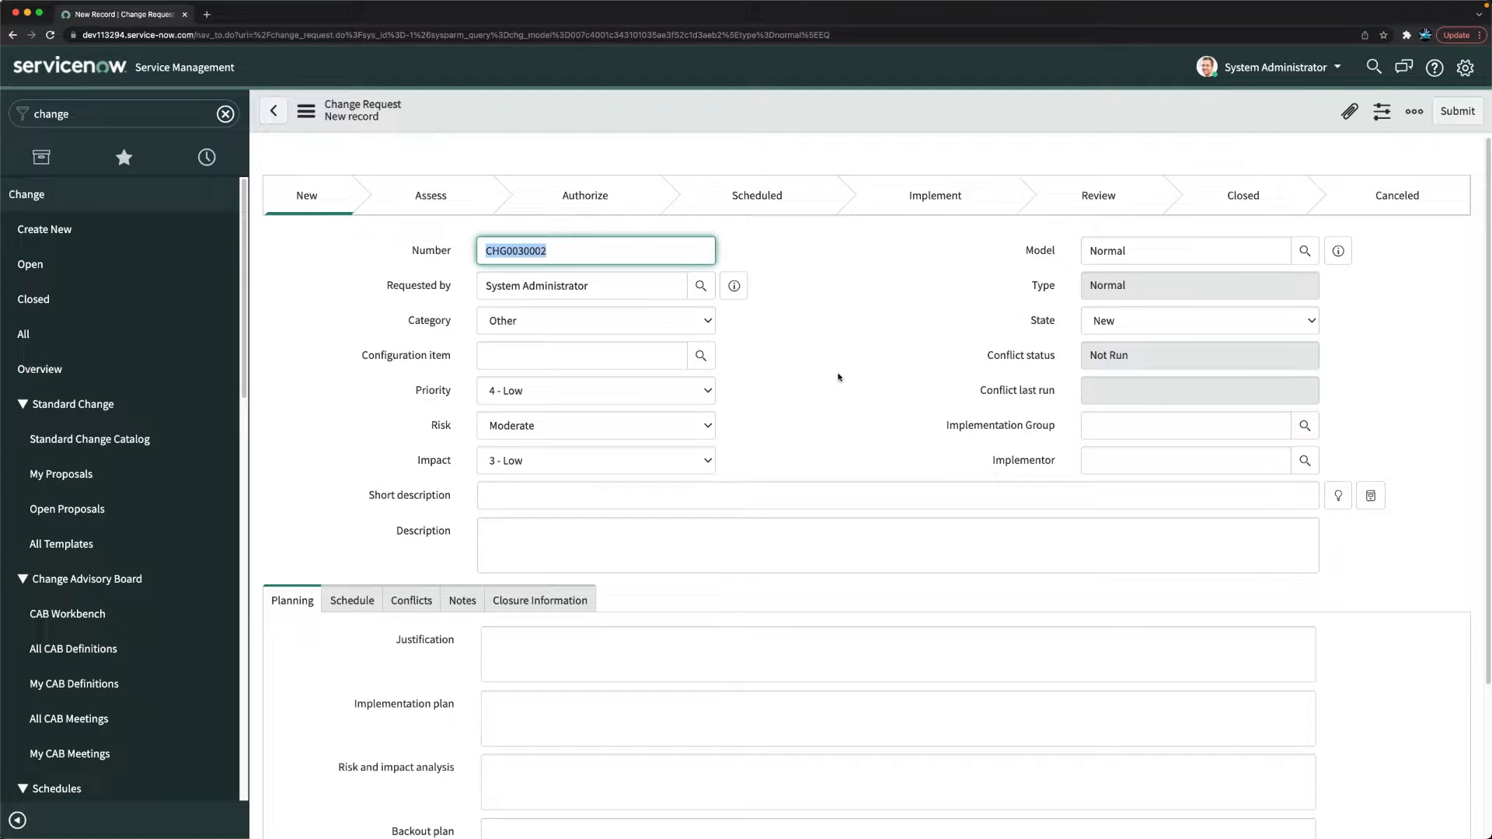
Make the Requested by field mandatory in its dictionary entry for the Change Request table and save the entry.
left_click(839, 377)
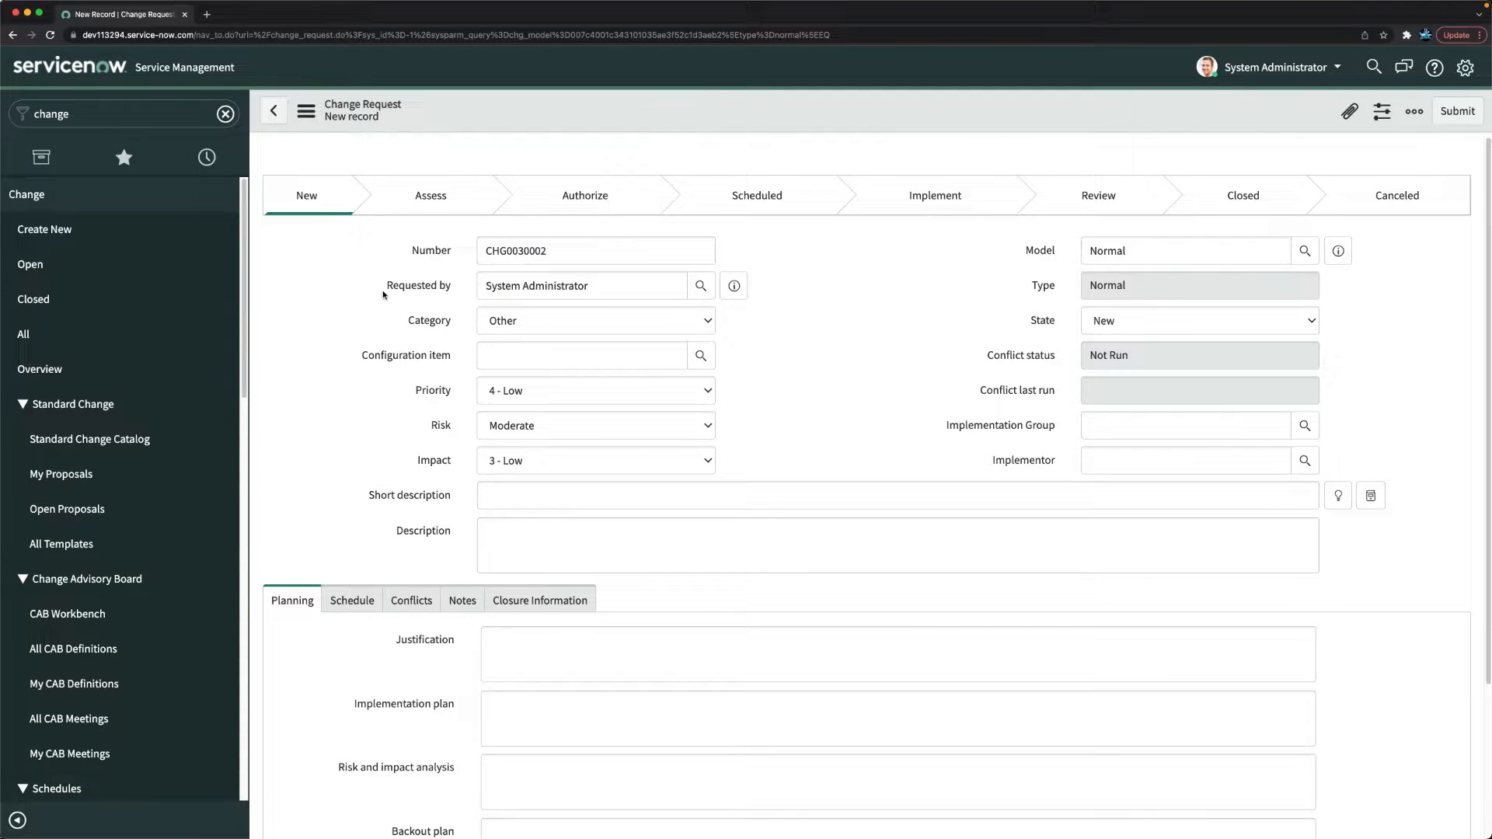
left_click(422, 286)
right_click(422, 286)
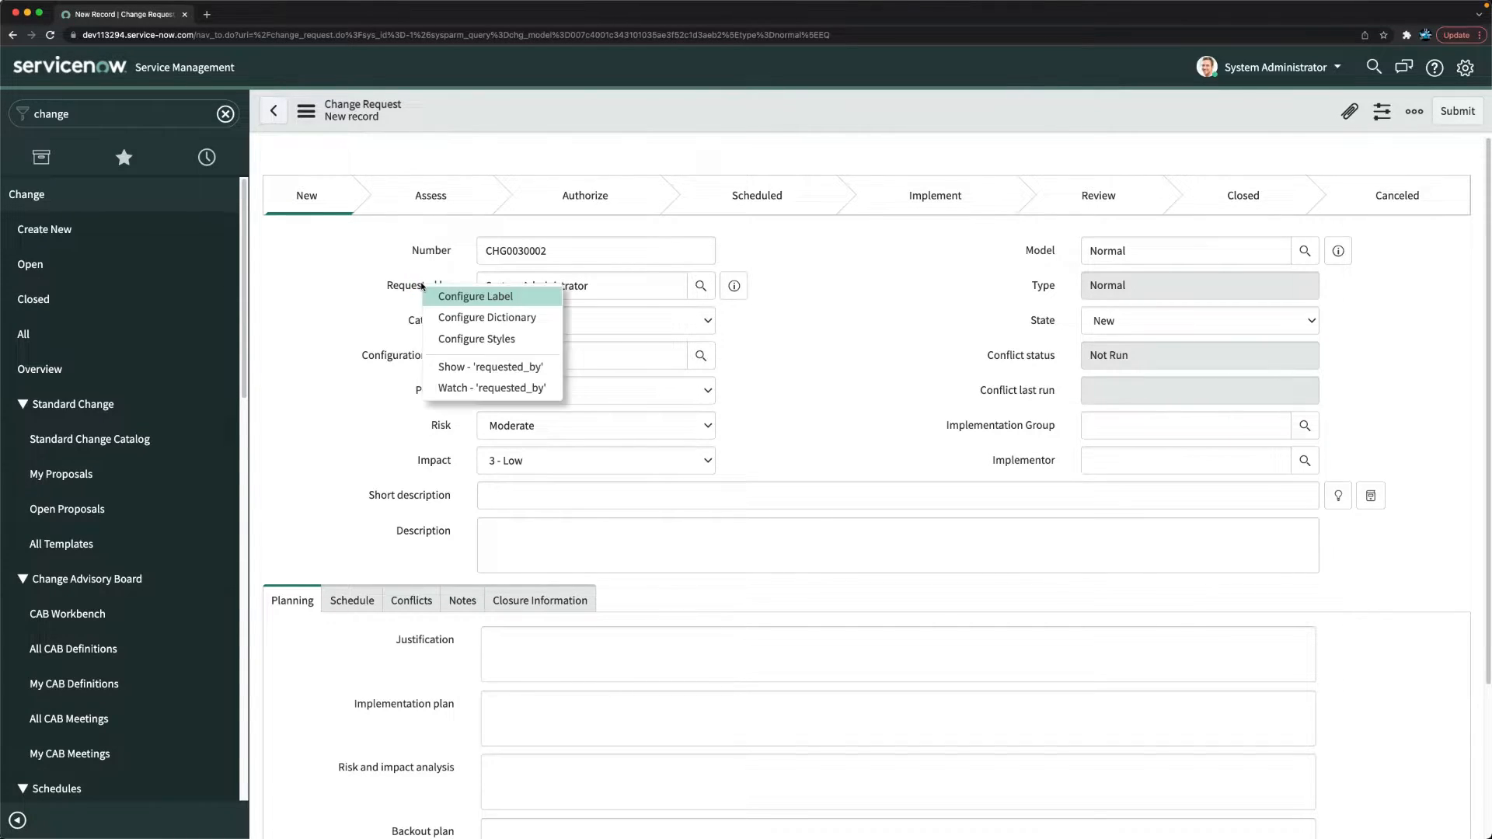
left_click(483, 319)
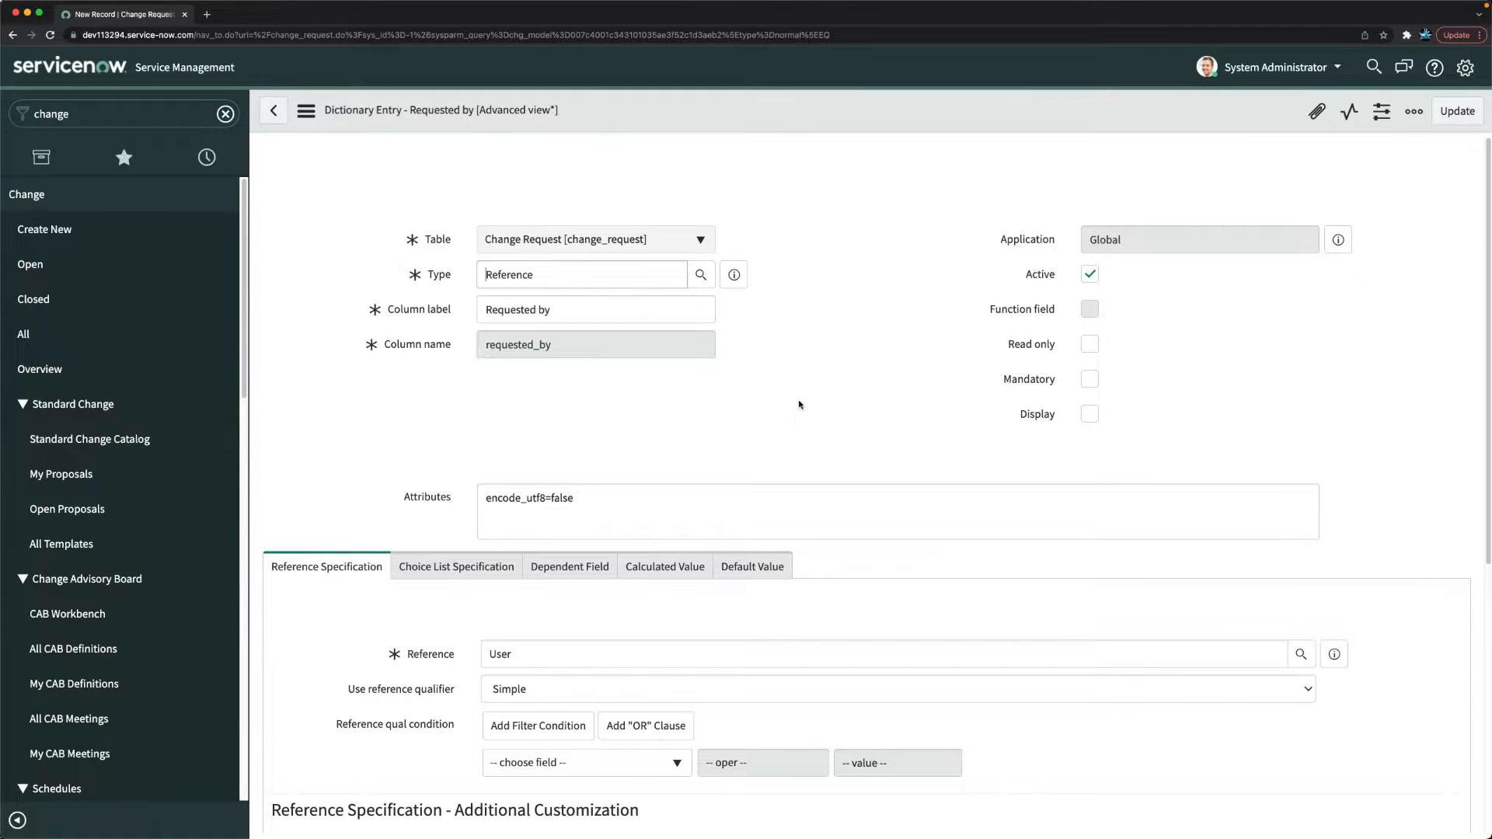
scroll(796, 414, "down", 1)
scroll(796, 414, "up", 2)
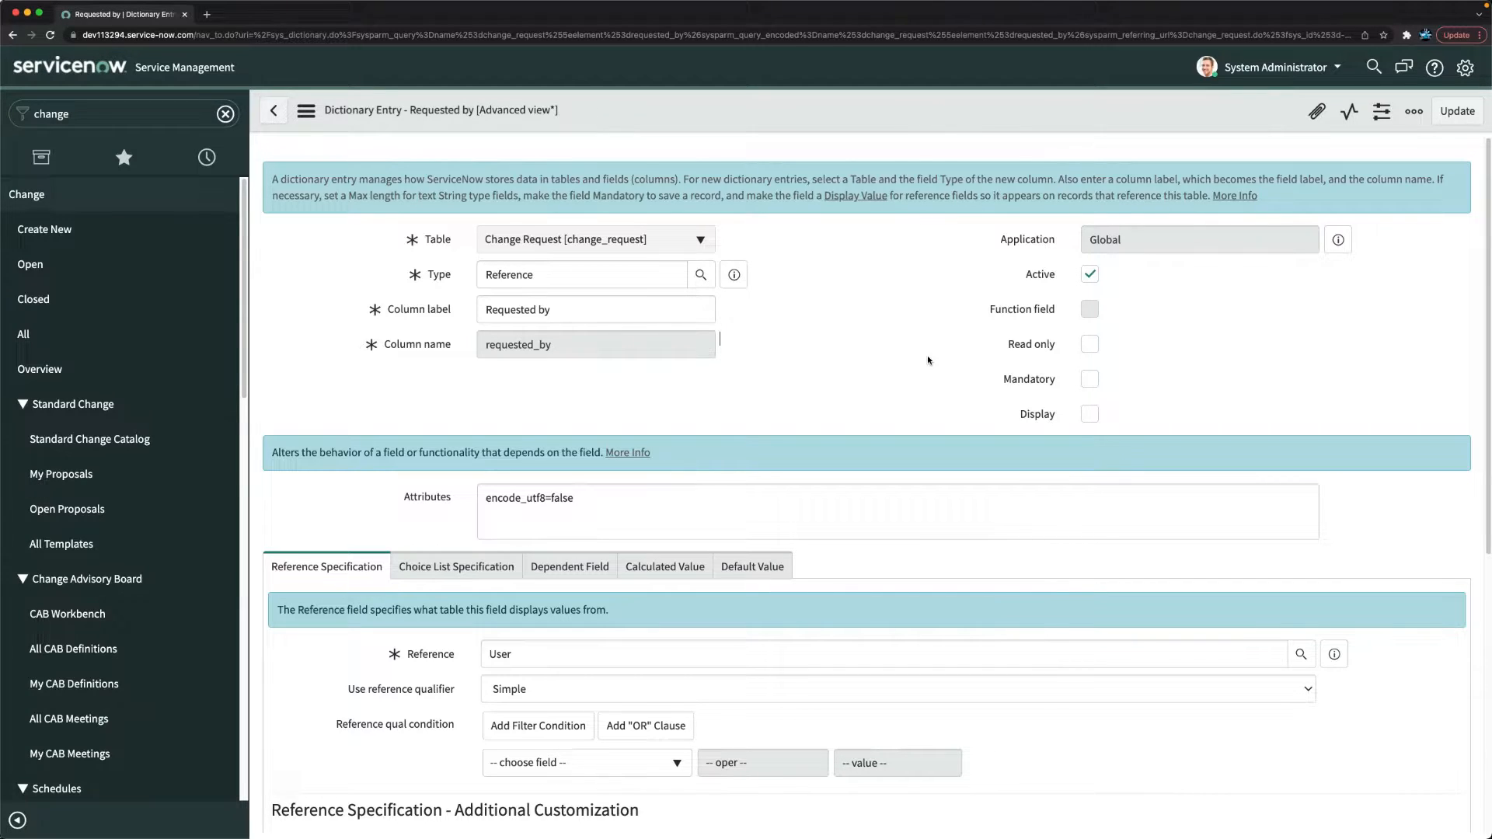
left_click(1090, 380)
right_click(812, 118)
left_click(833, 124)
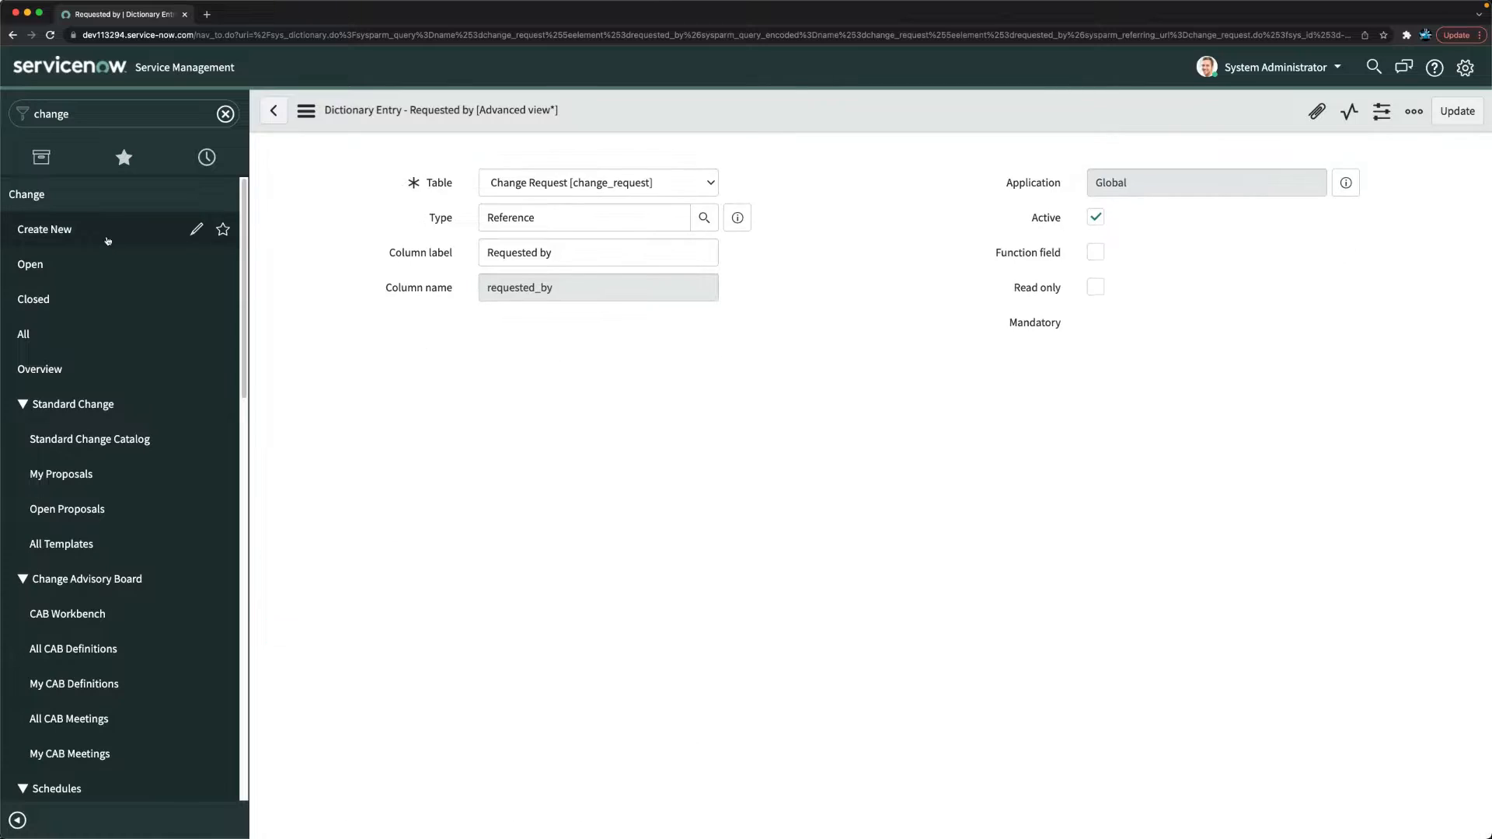
Open the "Please reboot ApplicationServerPeopleSoft" change from the open change requests, and open the dictionary entry of its Configuration item field.
left_click(48, 235)
left_click(27, 267)
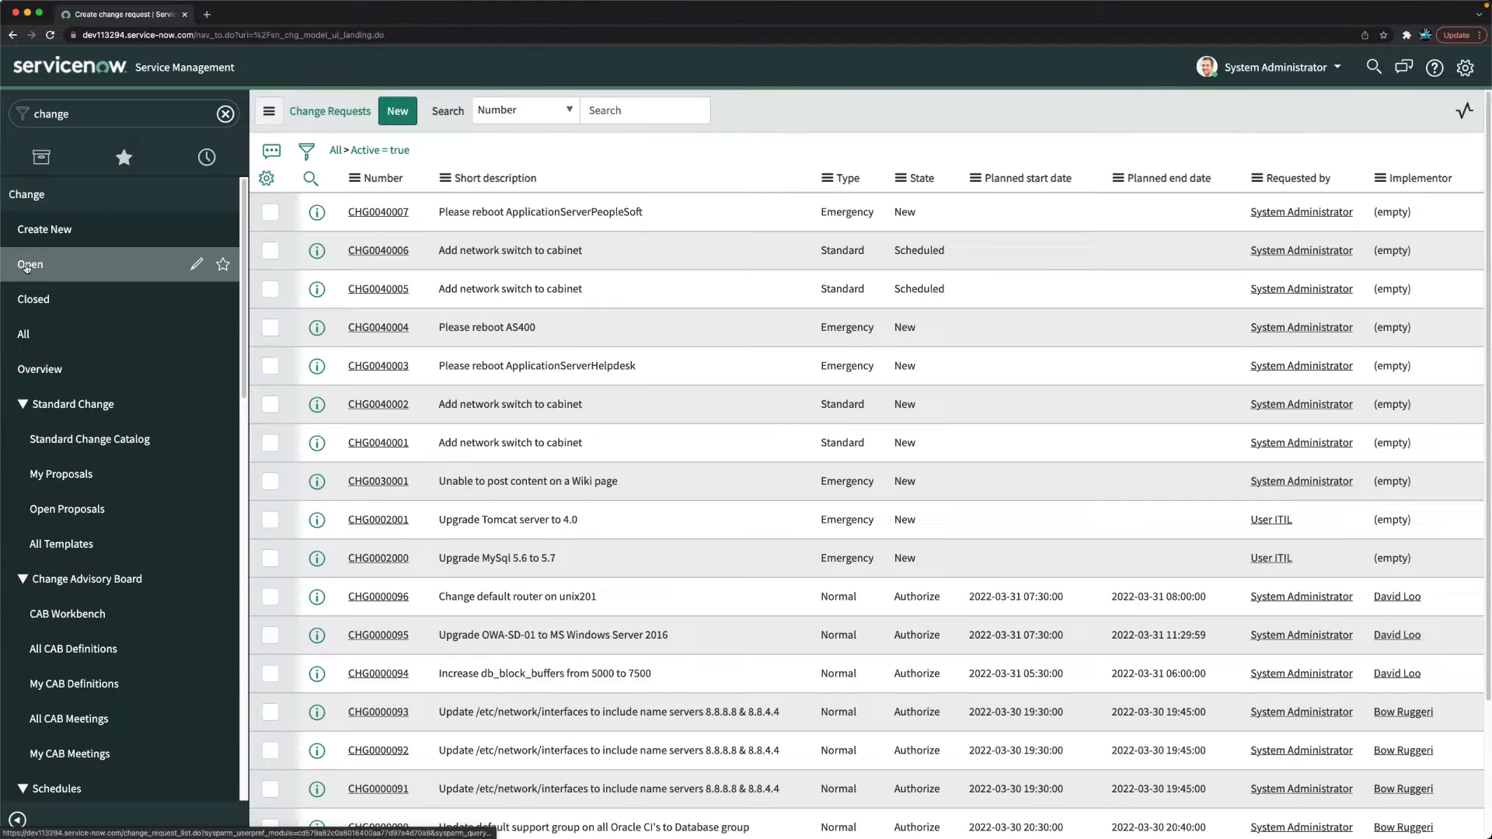
left_click(378, 212)
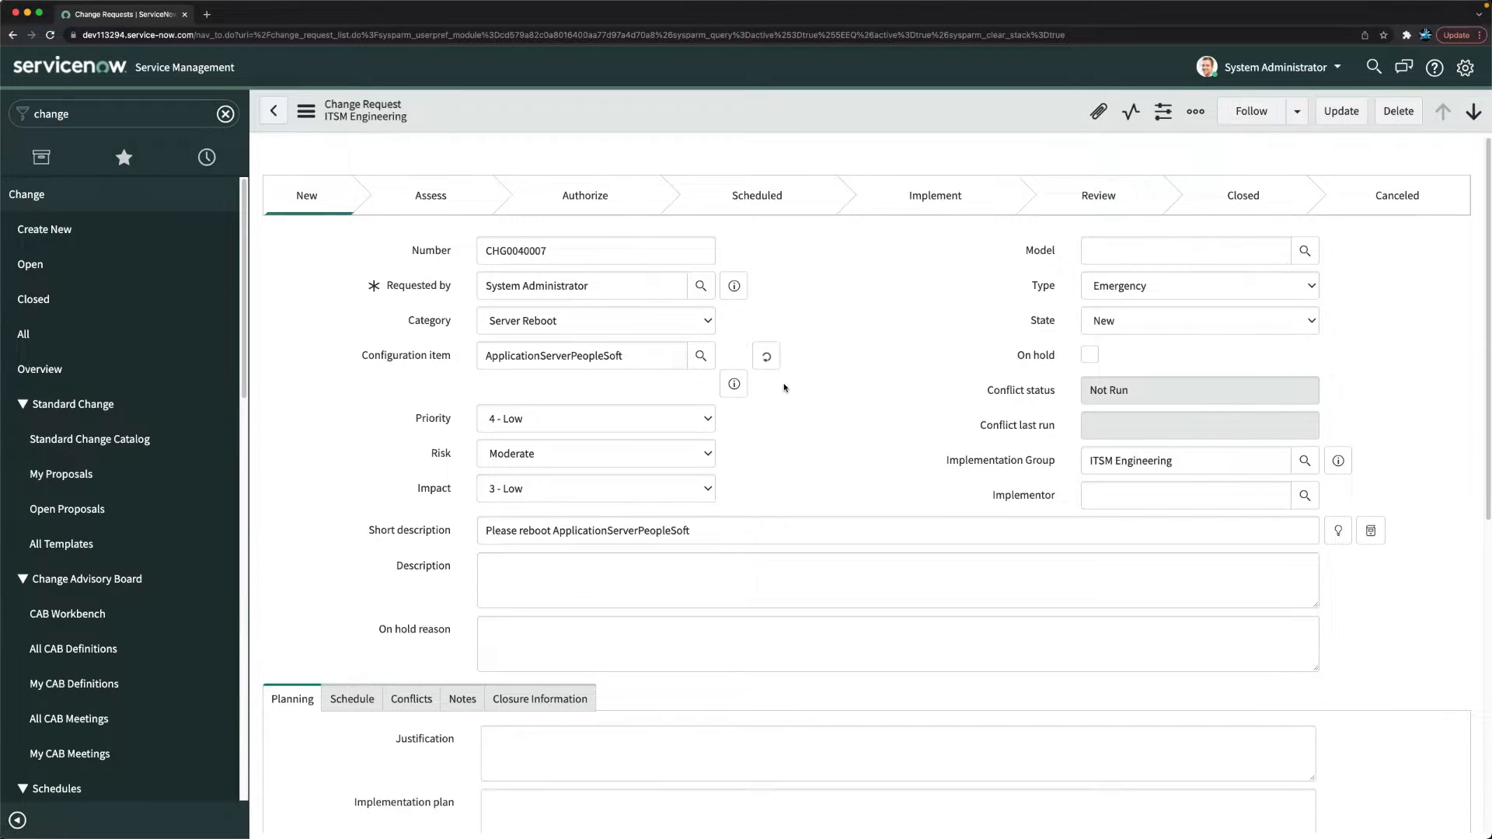
mouse_move(402, 357)
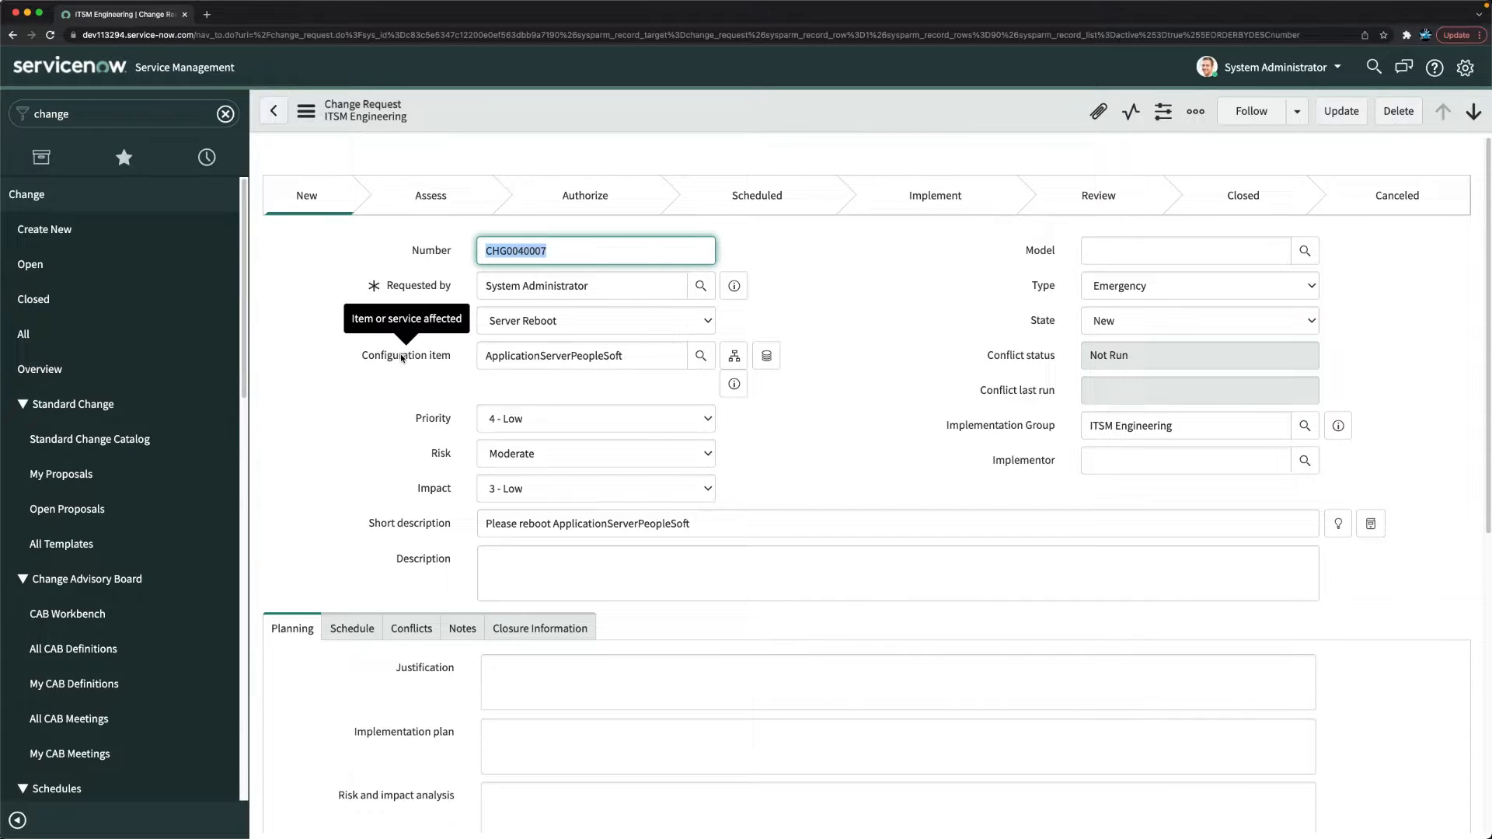
right_click(402, 358)
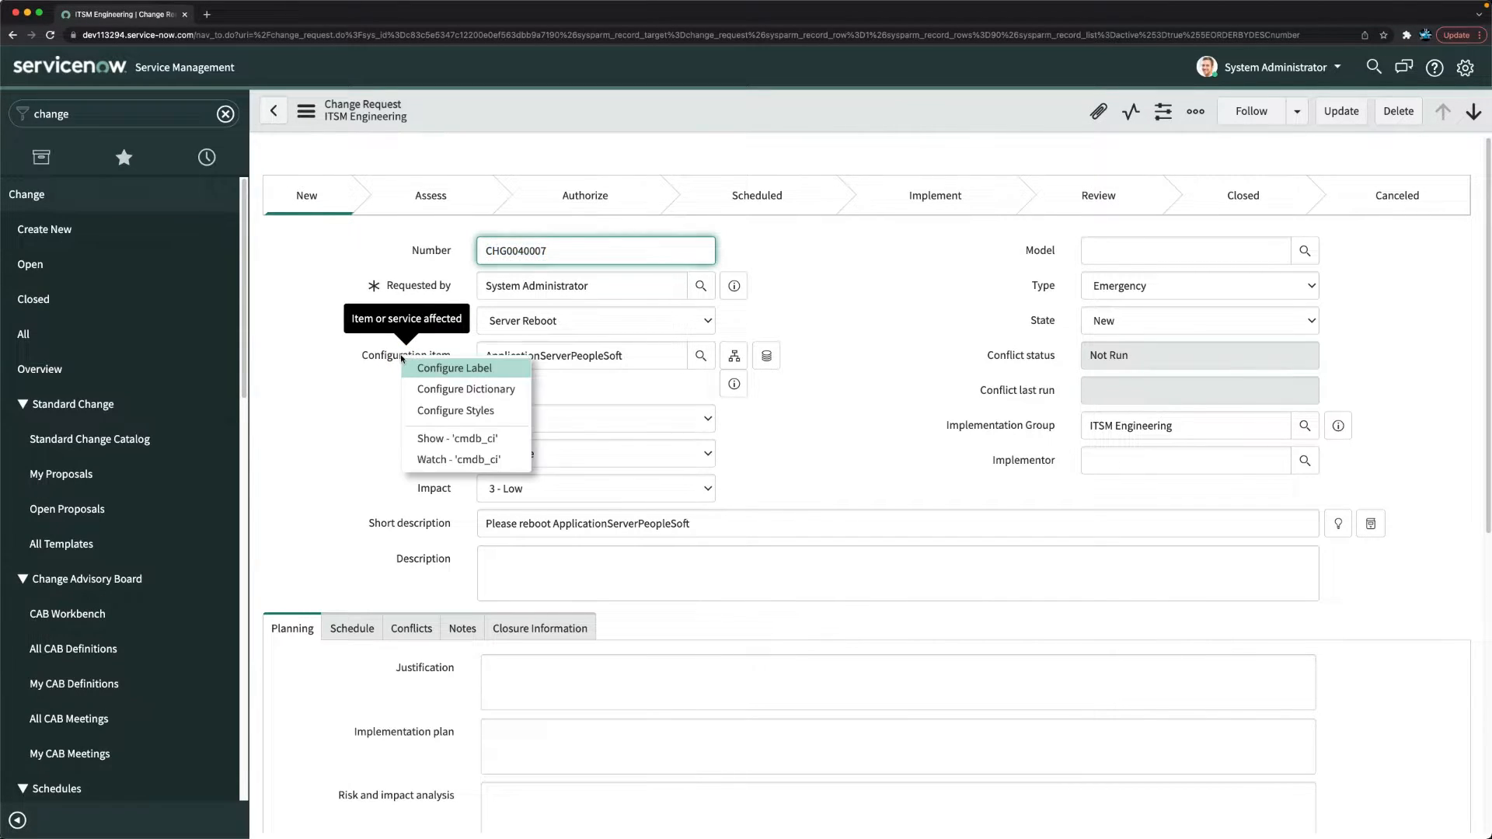
left_click(463, 390)
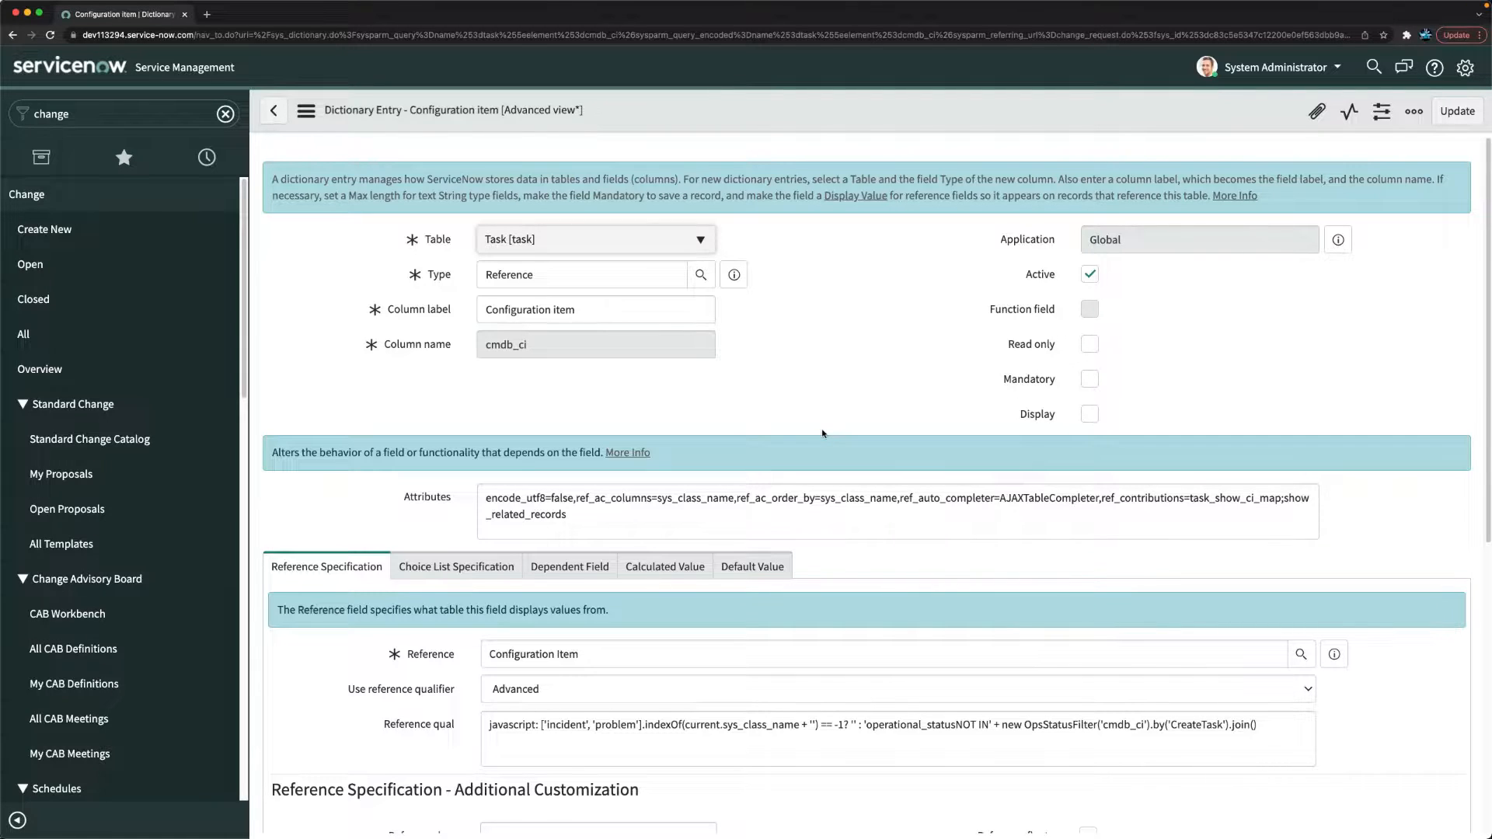
In the Configuration item field's change_request dictionary override, enable Override mandatory and Mandatory, and save the record.
scroll(824, 433, "down", 6)
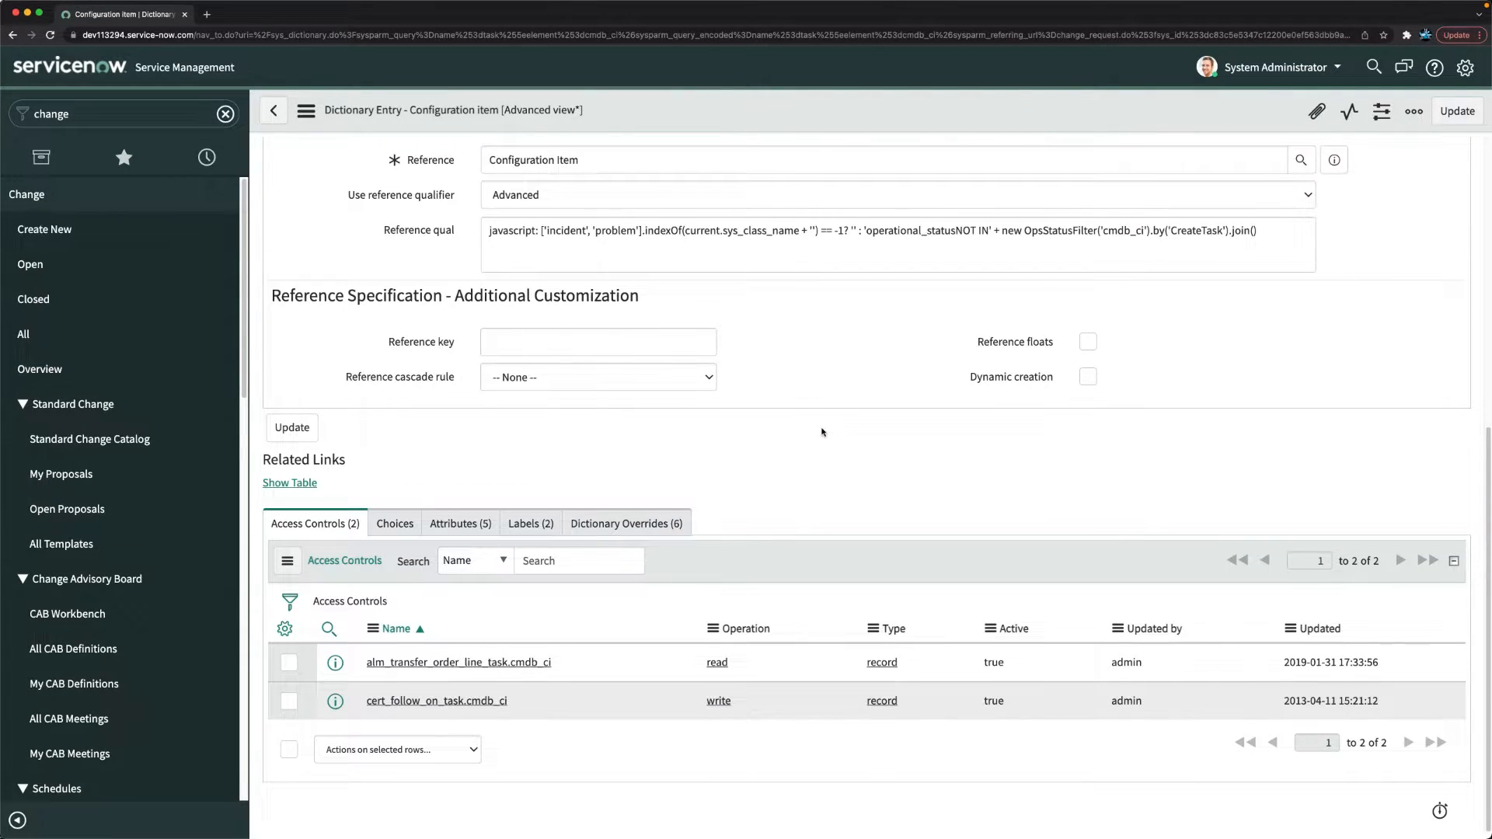
left_click(610, 524)
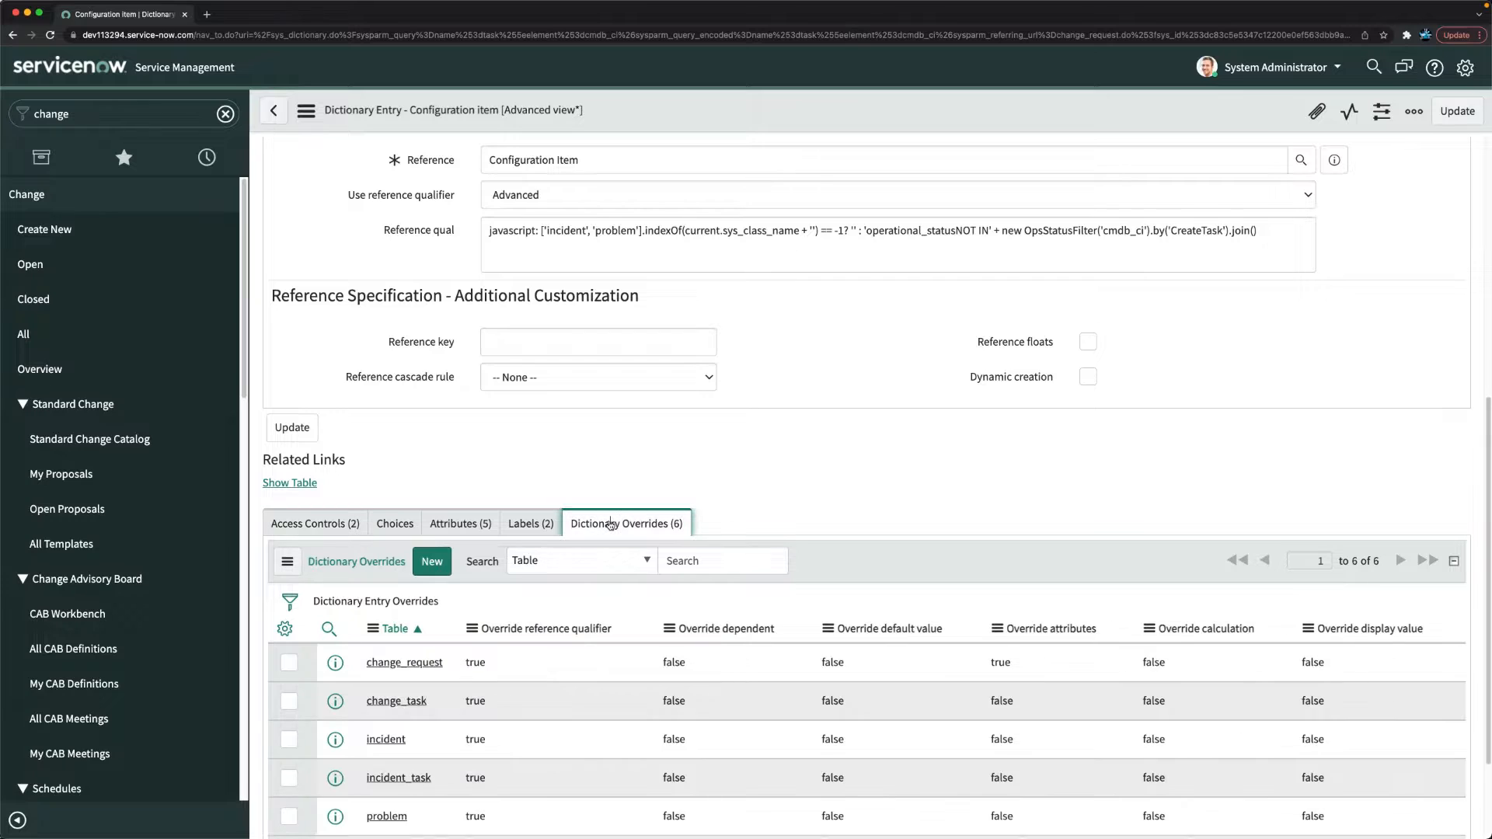
scroll(611, 525, "down", 2)
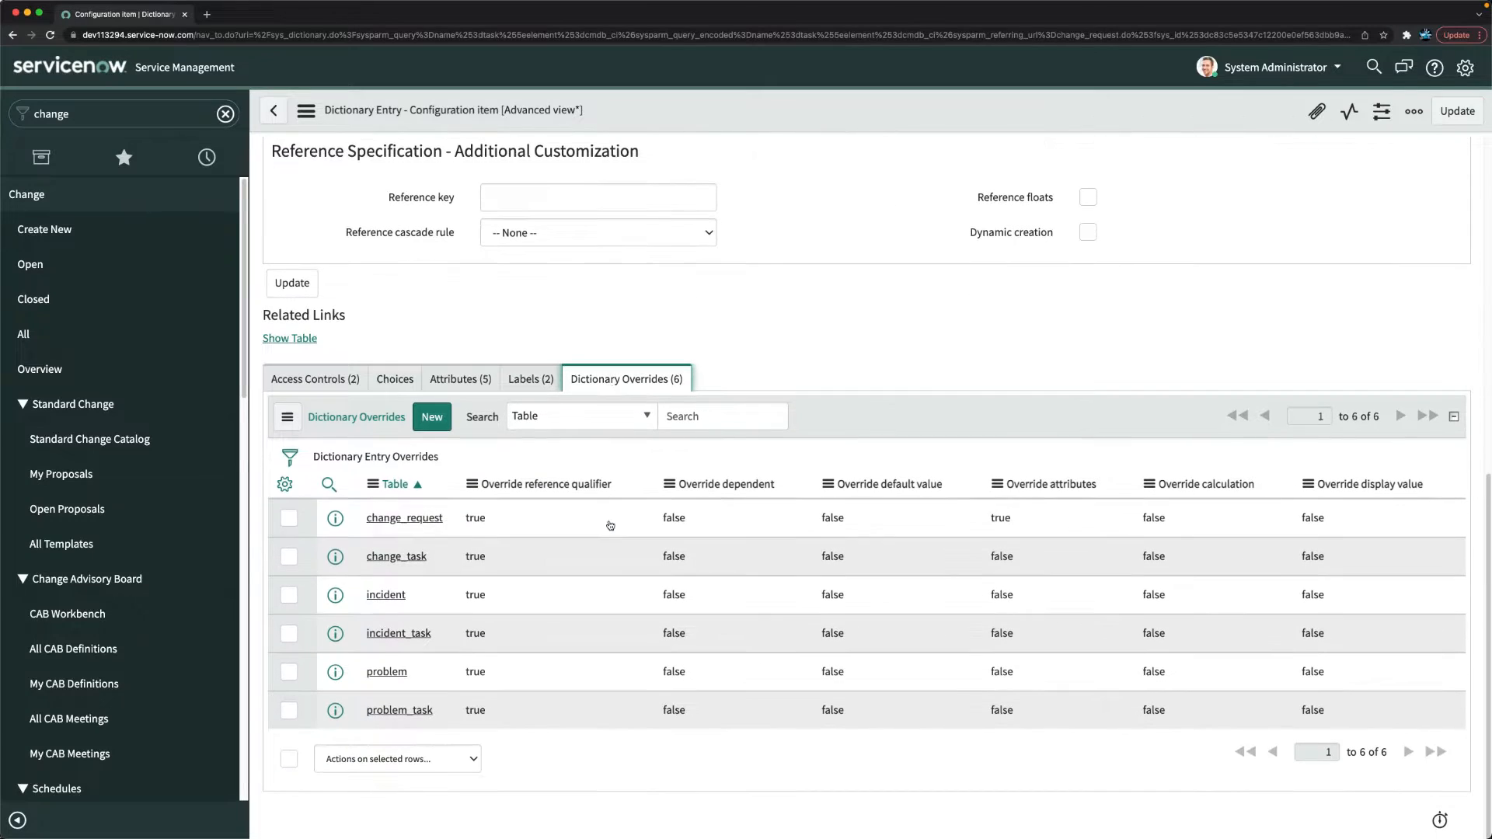
left_click(401, 518)
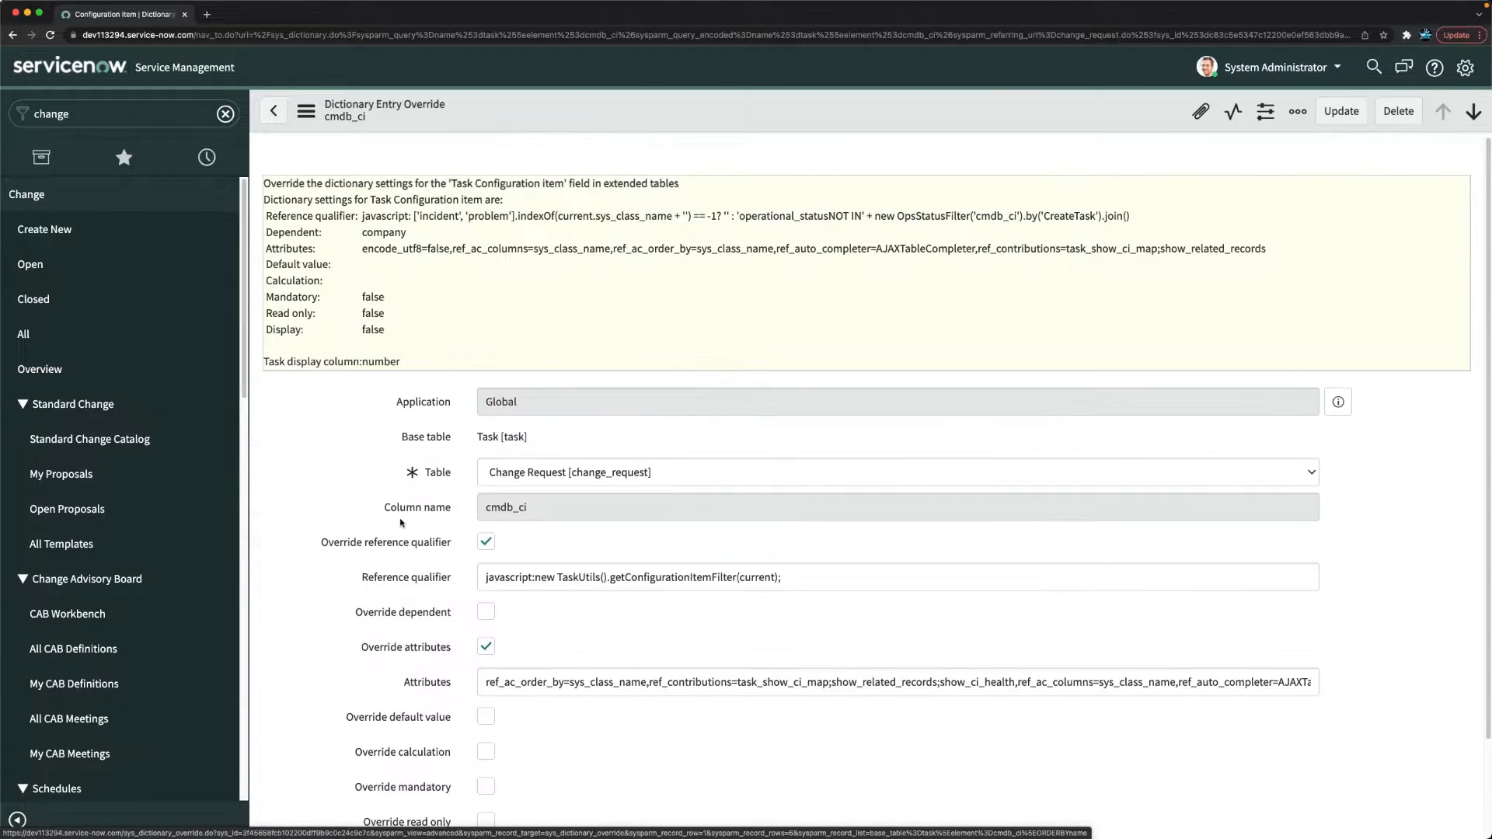
scroll(434, 537, "down", 5)
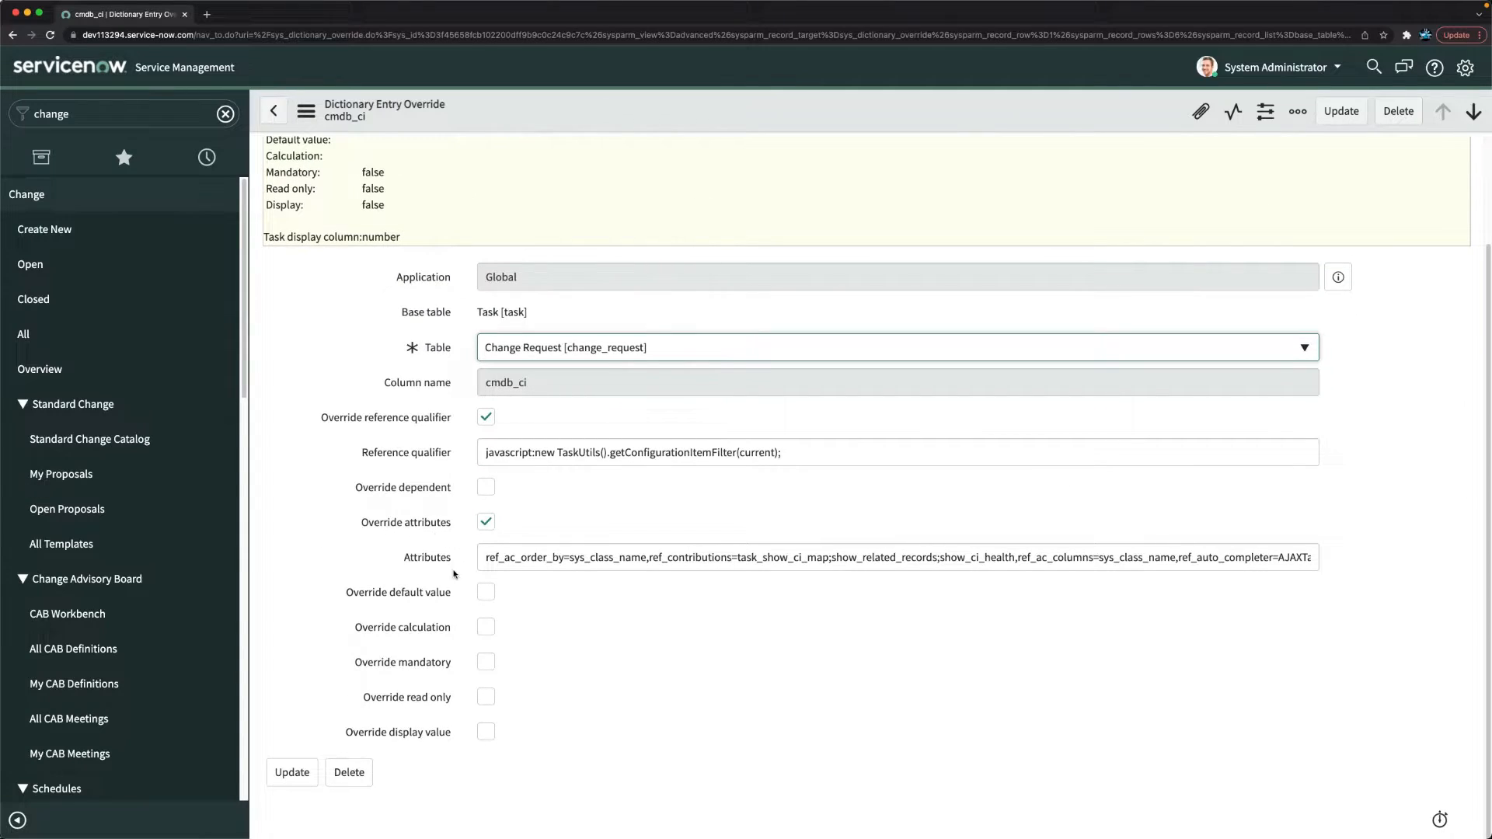
left_click(487, 663)
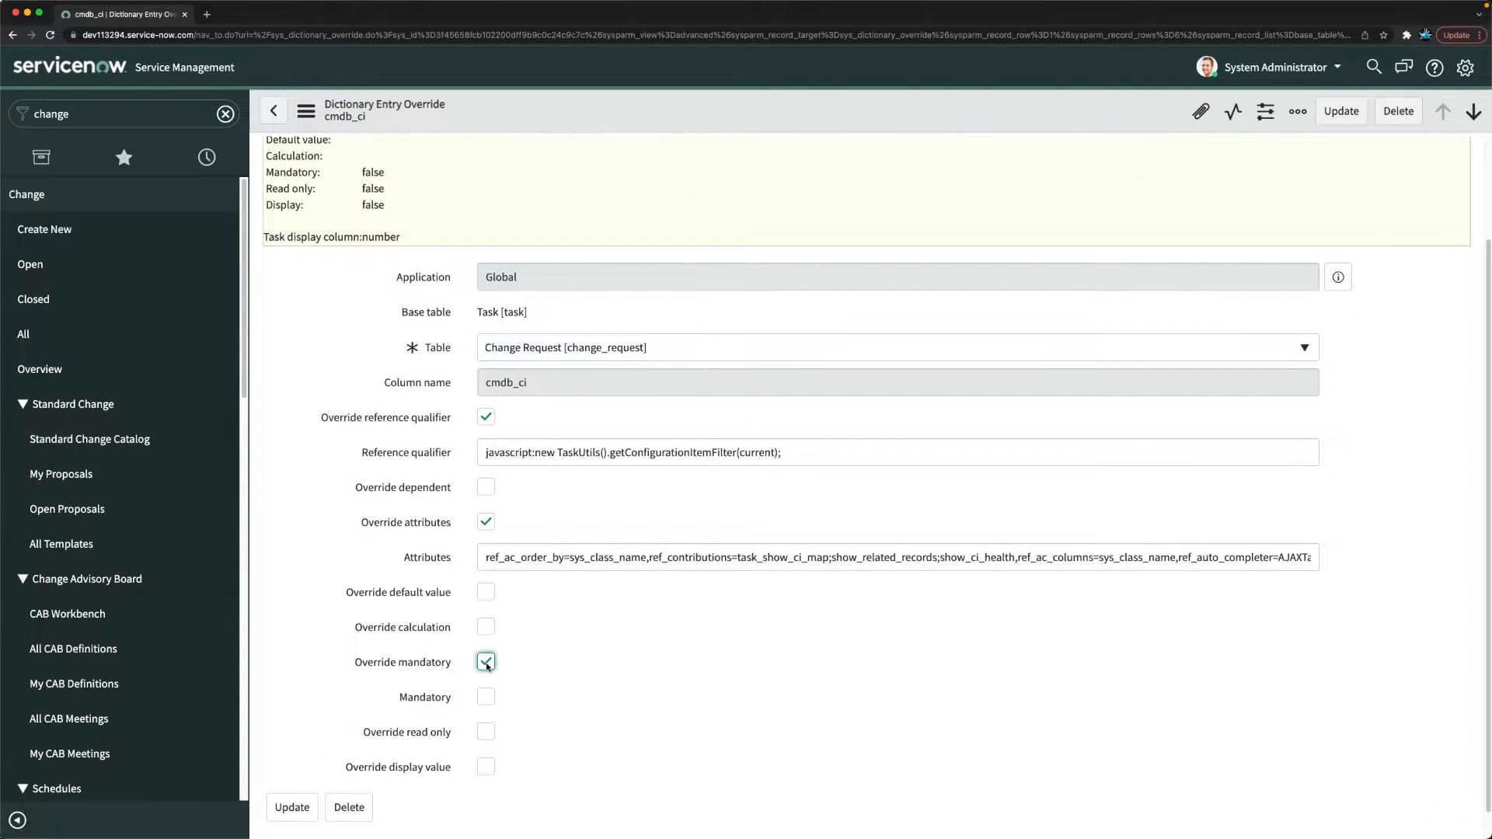
left_click(486, 697)
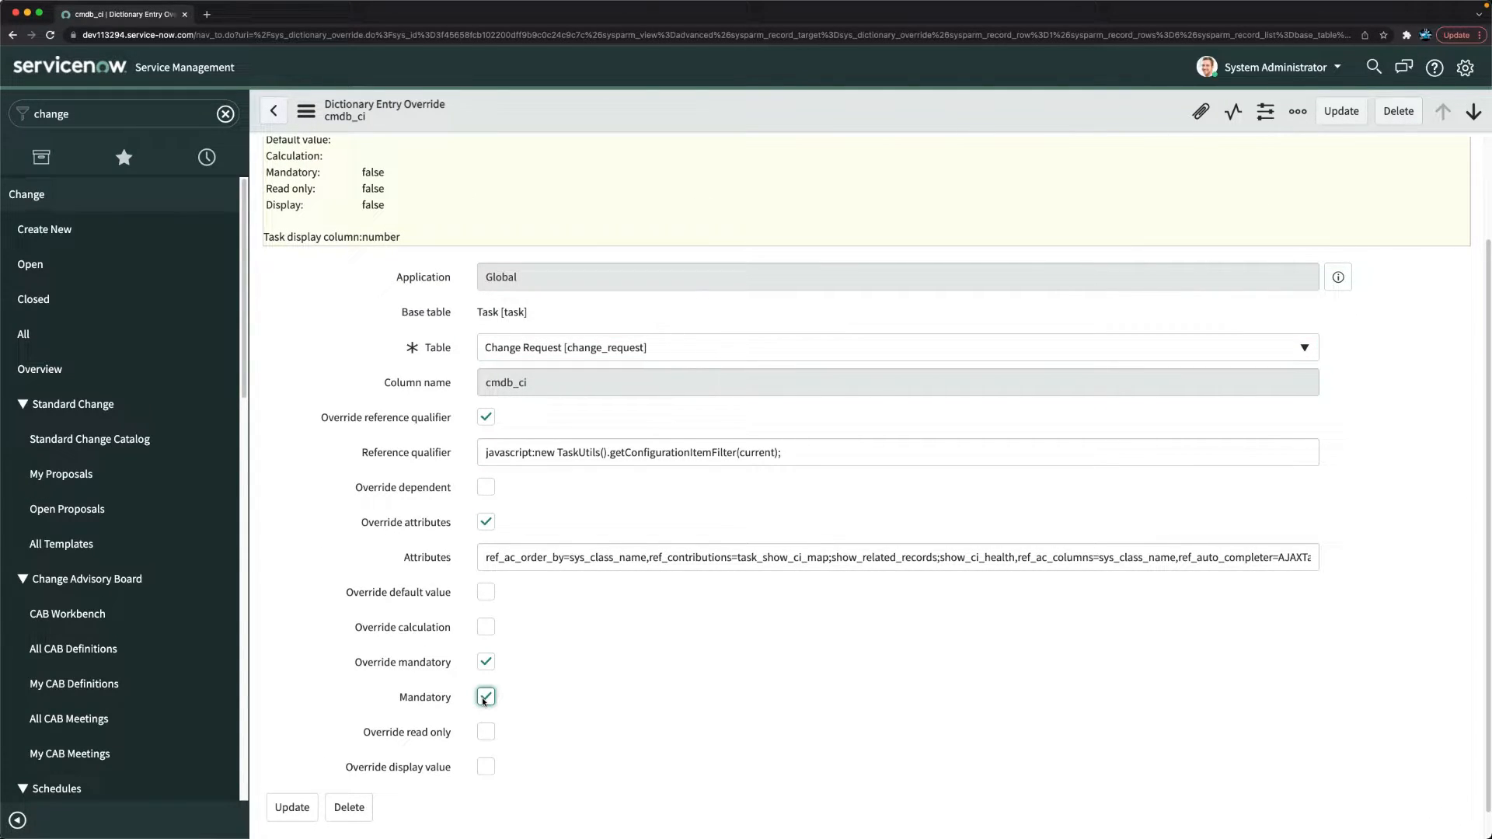
right_click(796, 120)
left_click(827, 136)
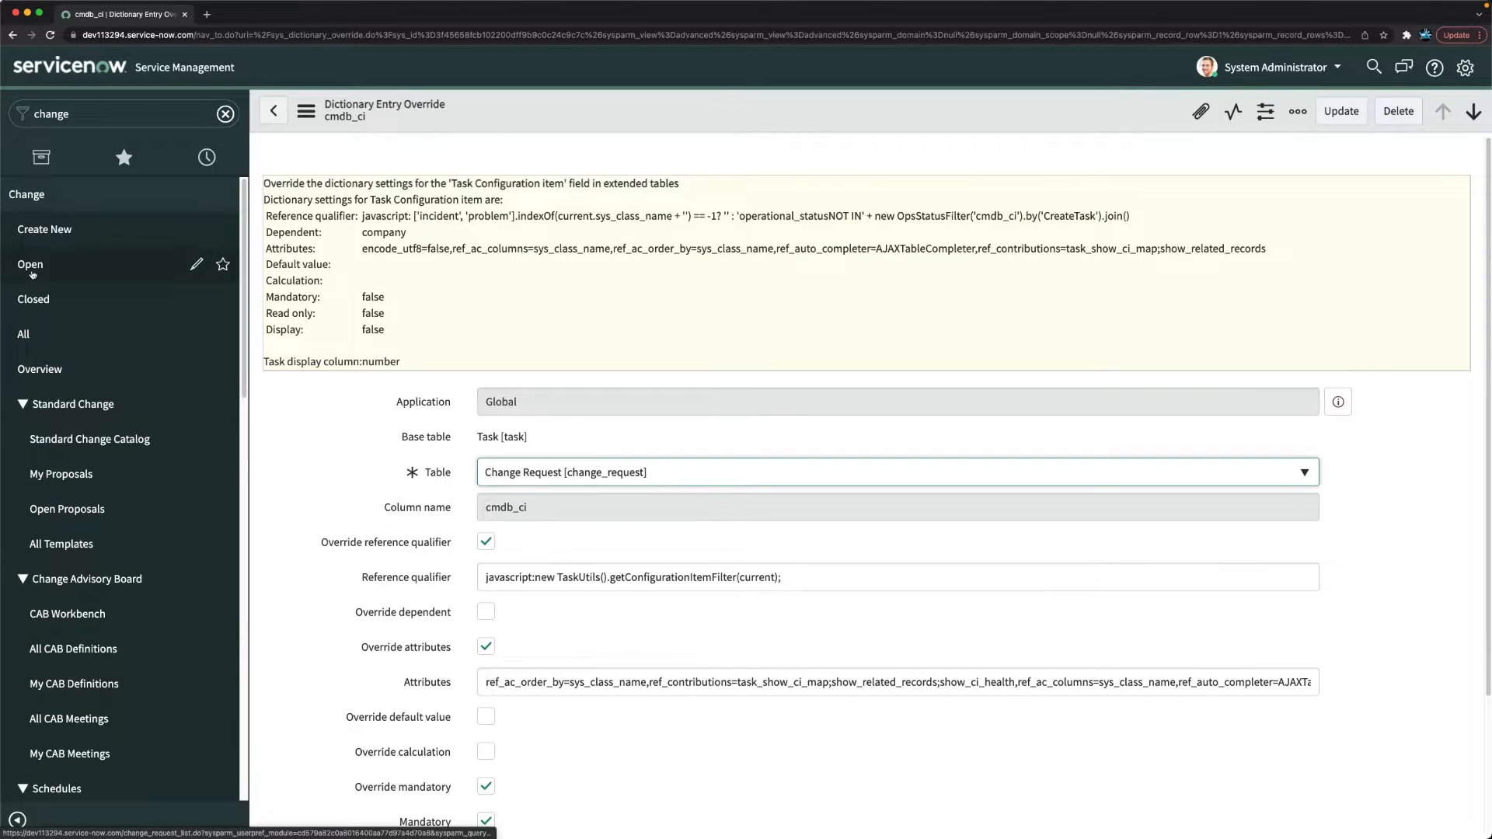
Reopen the "Please reboot ApplicationServerPeopleSoft" change and open the dictionary entry of its Implementation Group field.
left_click(30, 268)
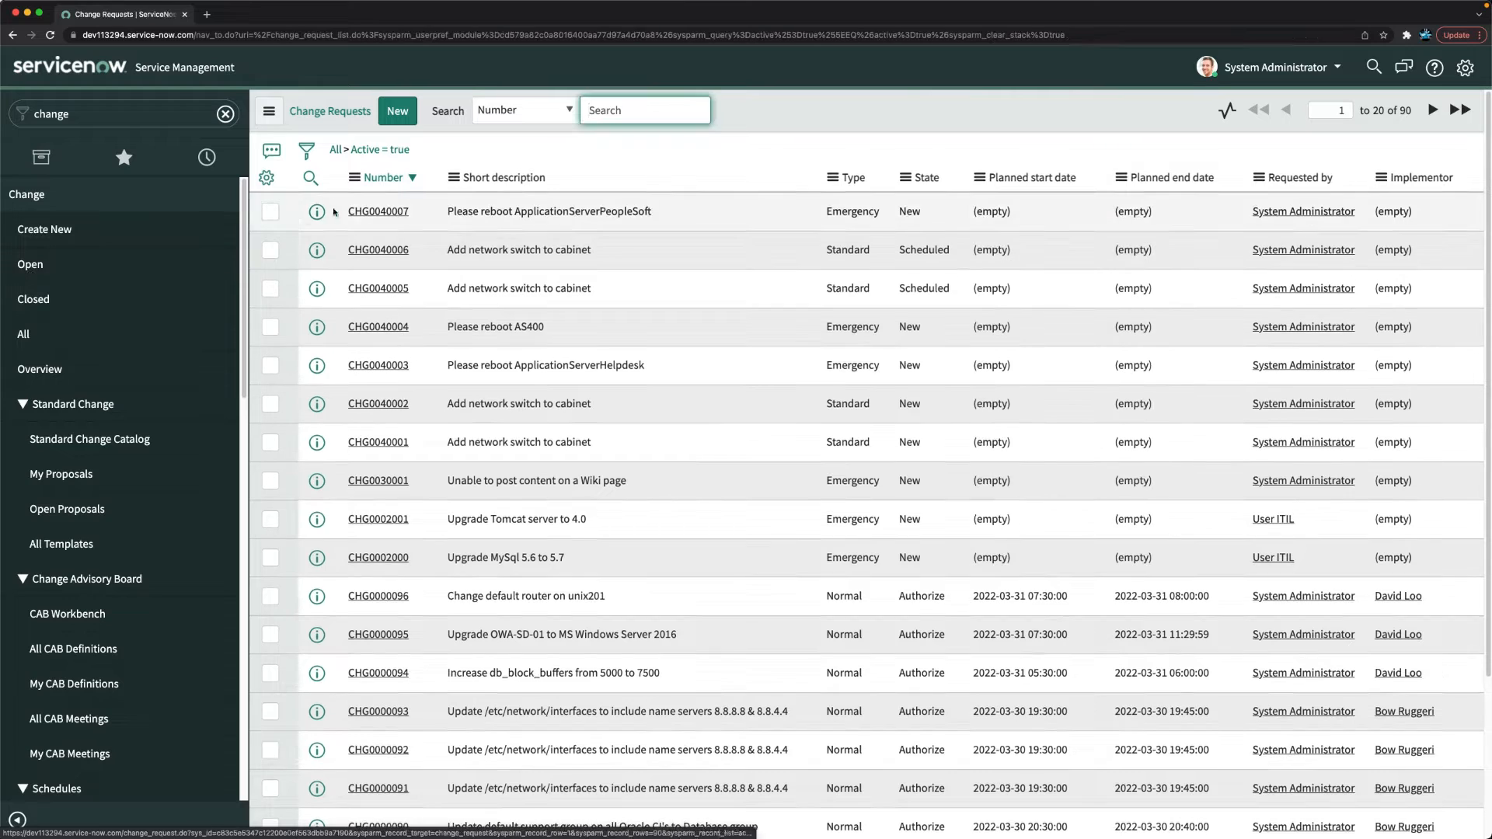
left_click(386, 213)
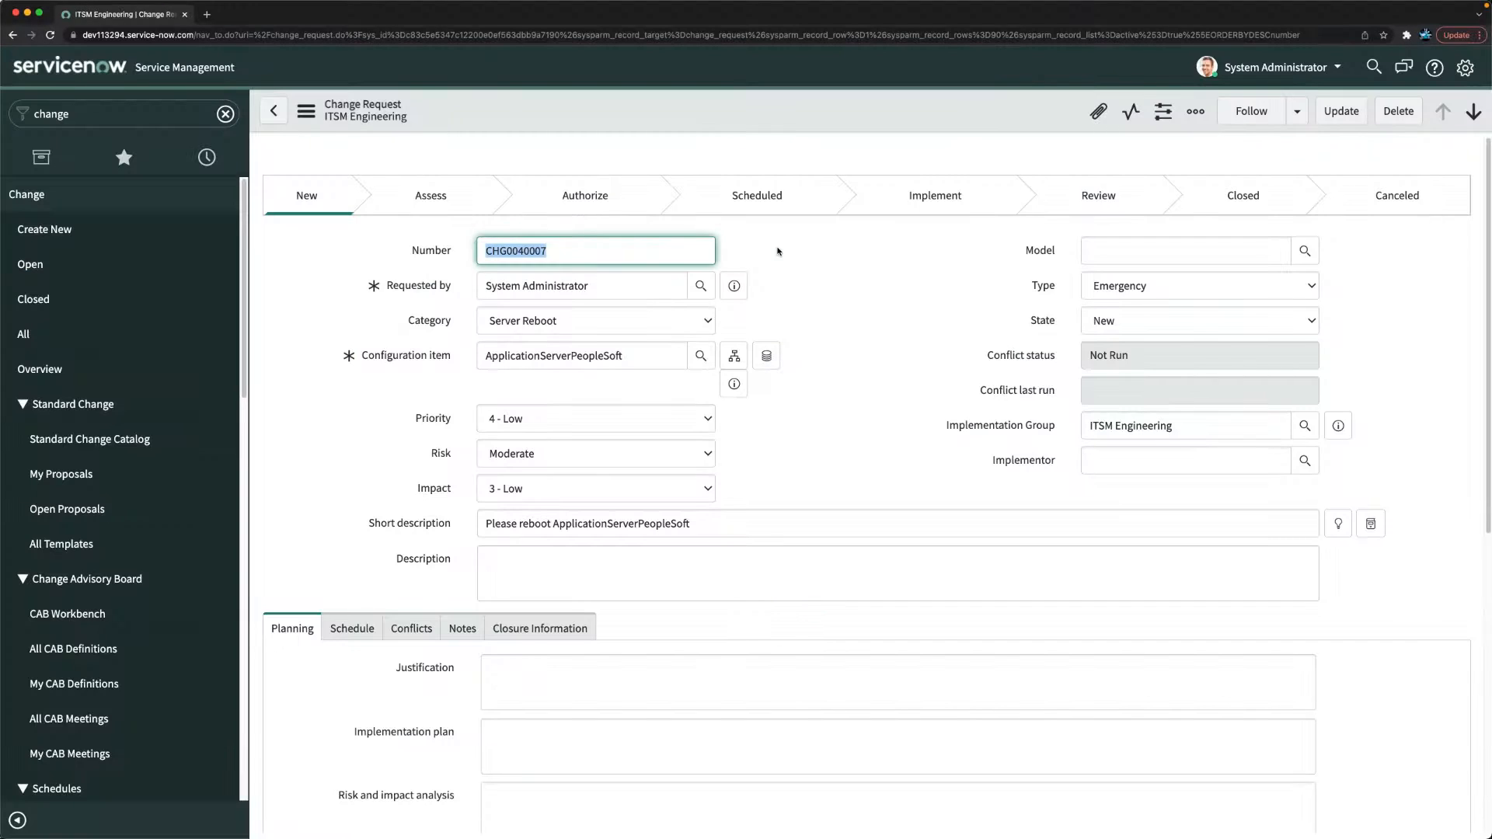
scroll(977, 357, "down", 1)
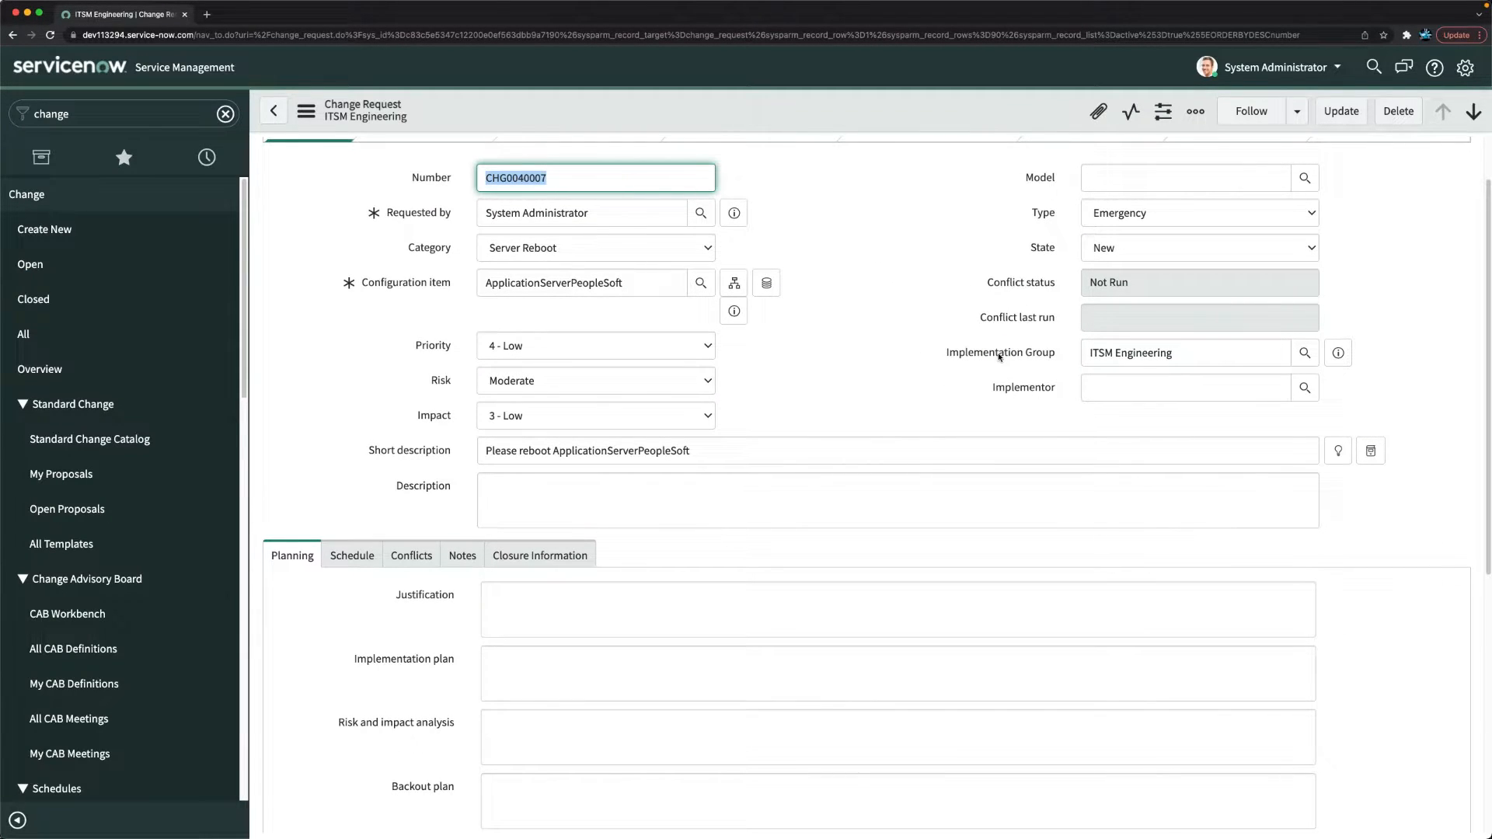
right_click(1000, 357)
left_click(1044, 389)
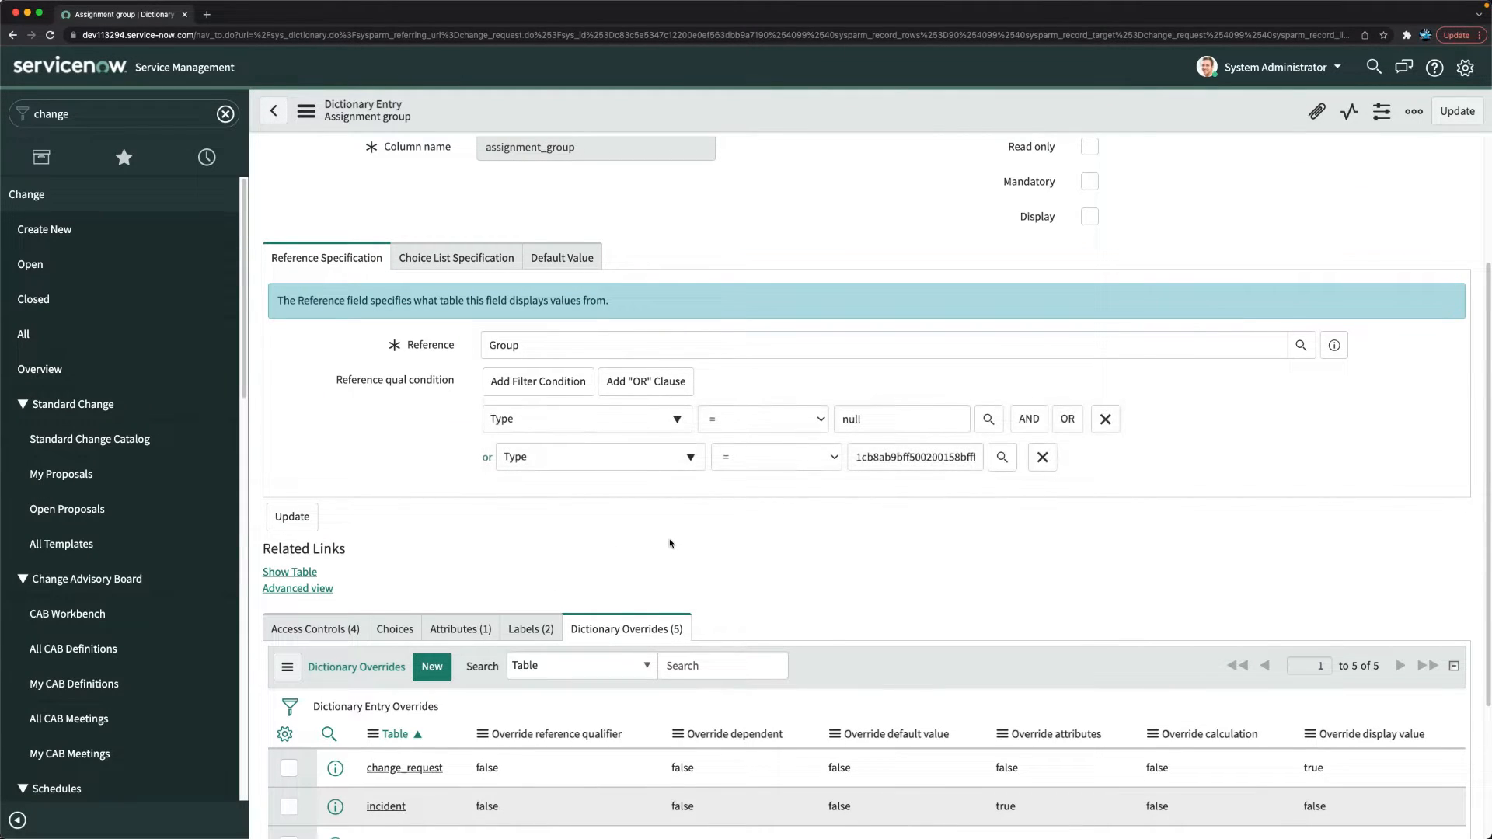
In the assignment_group dictionary override for change_request, enable Override mandatory and Mandatory, and save the record.
scroll(671, 543, "down", 3)
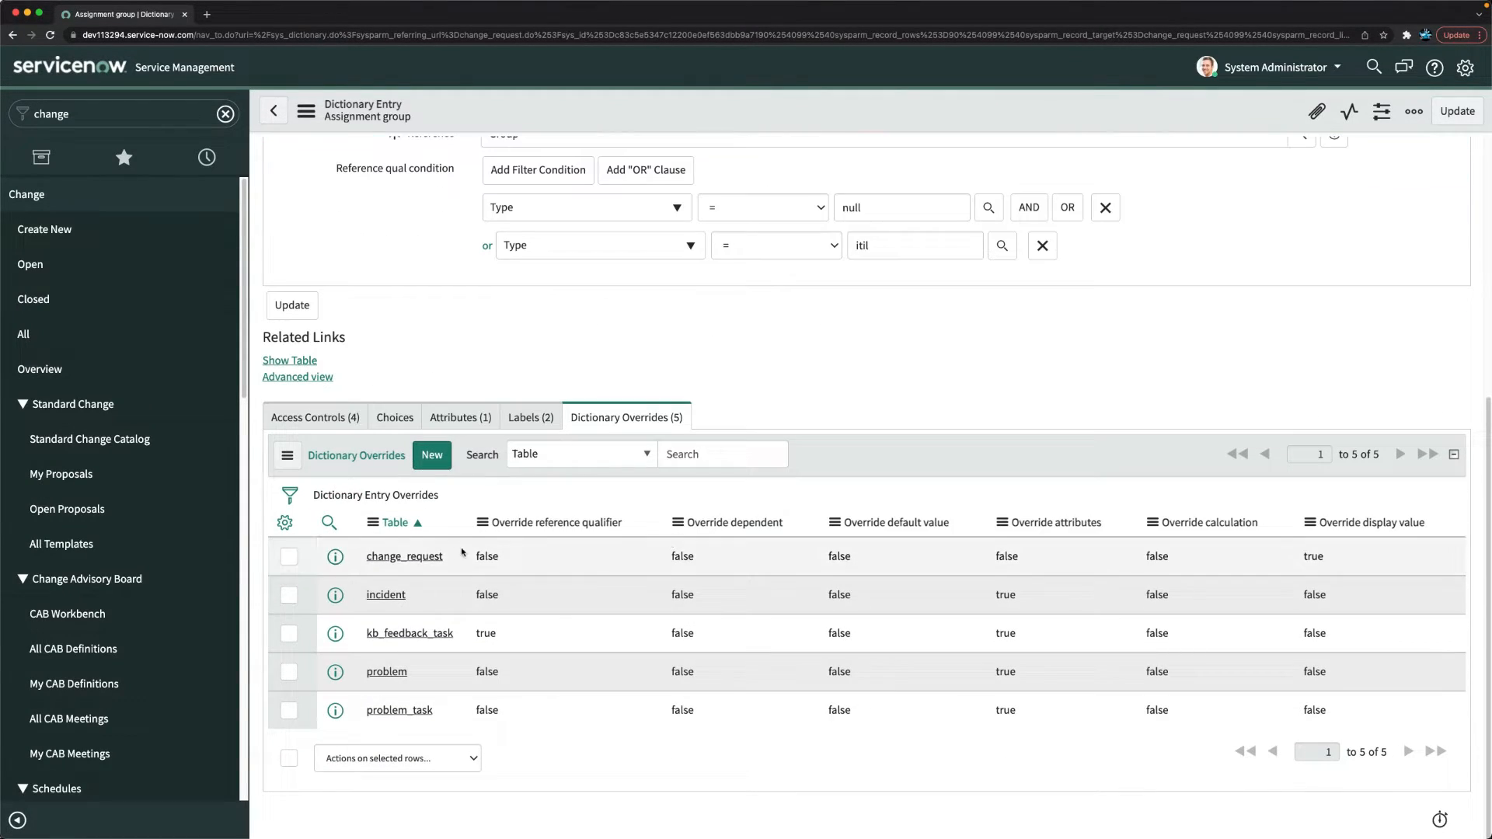
left_click(404, 556)
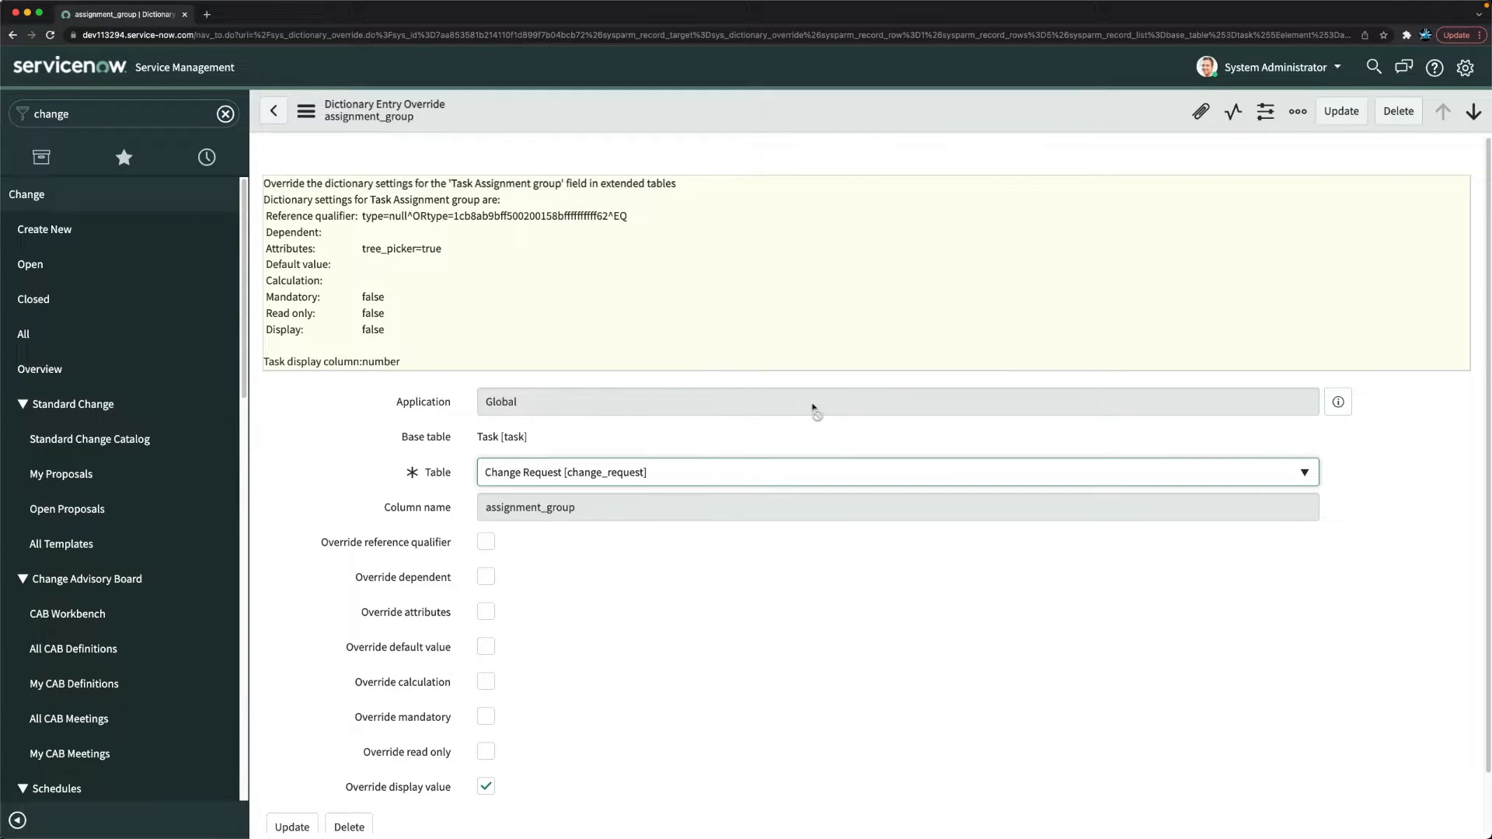
scroll(700, 536, "down", 1)
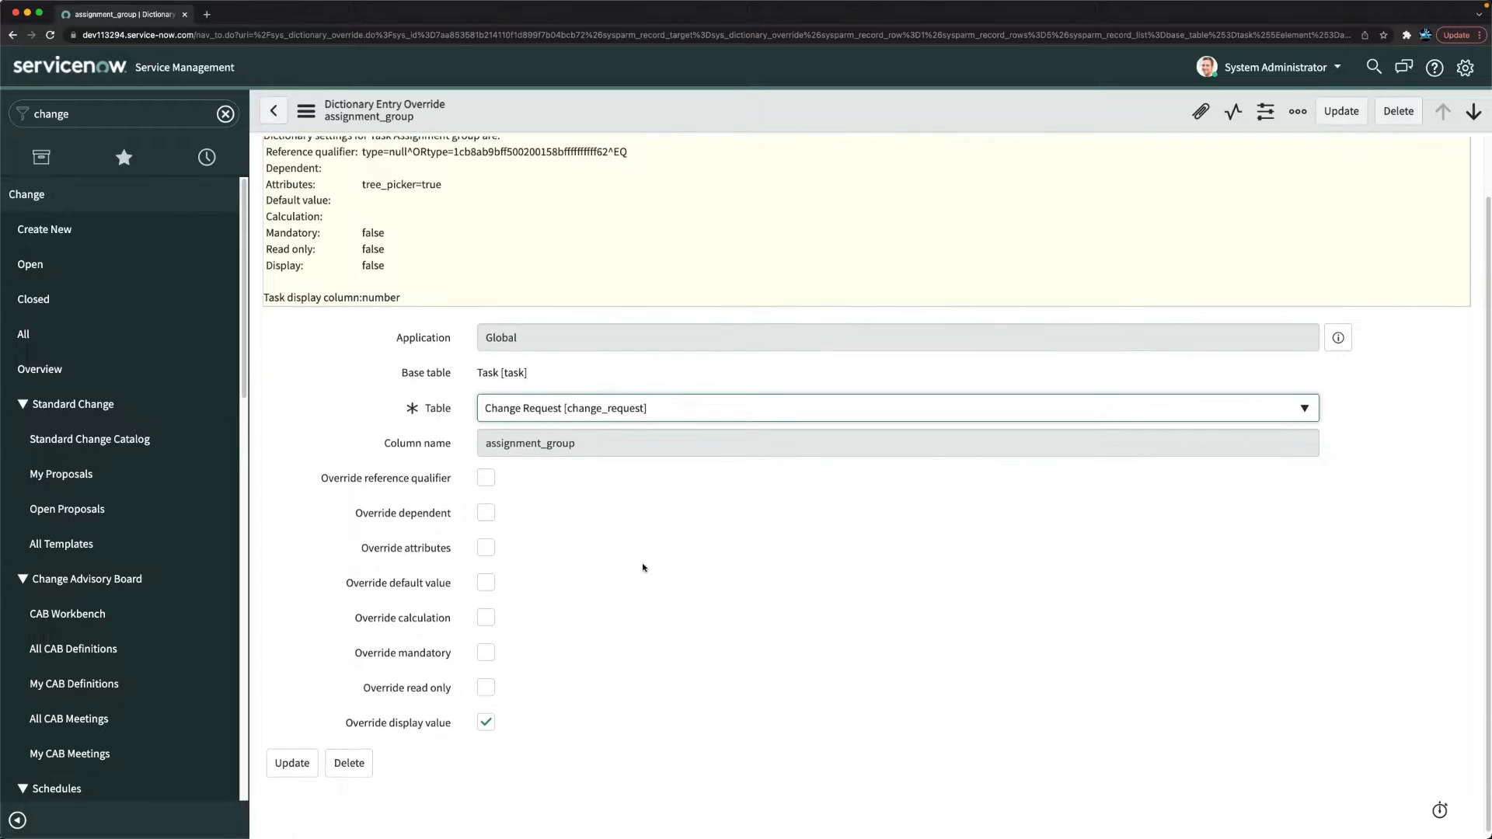
left_click(485, 653)
scroll(513, 656, "down", 1)
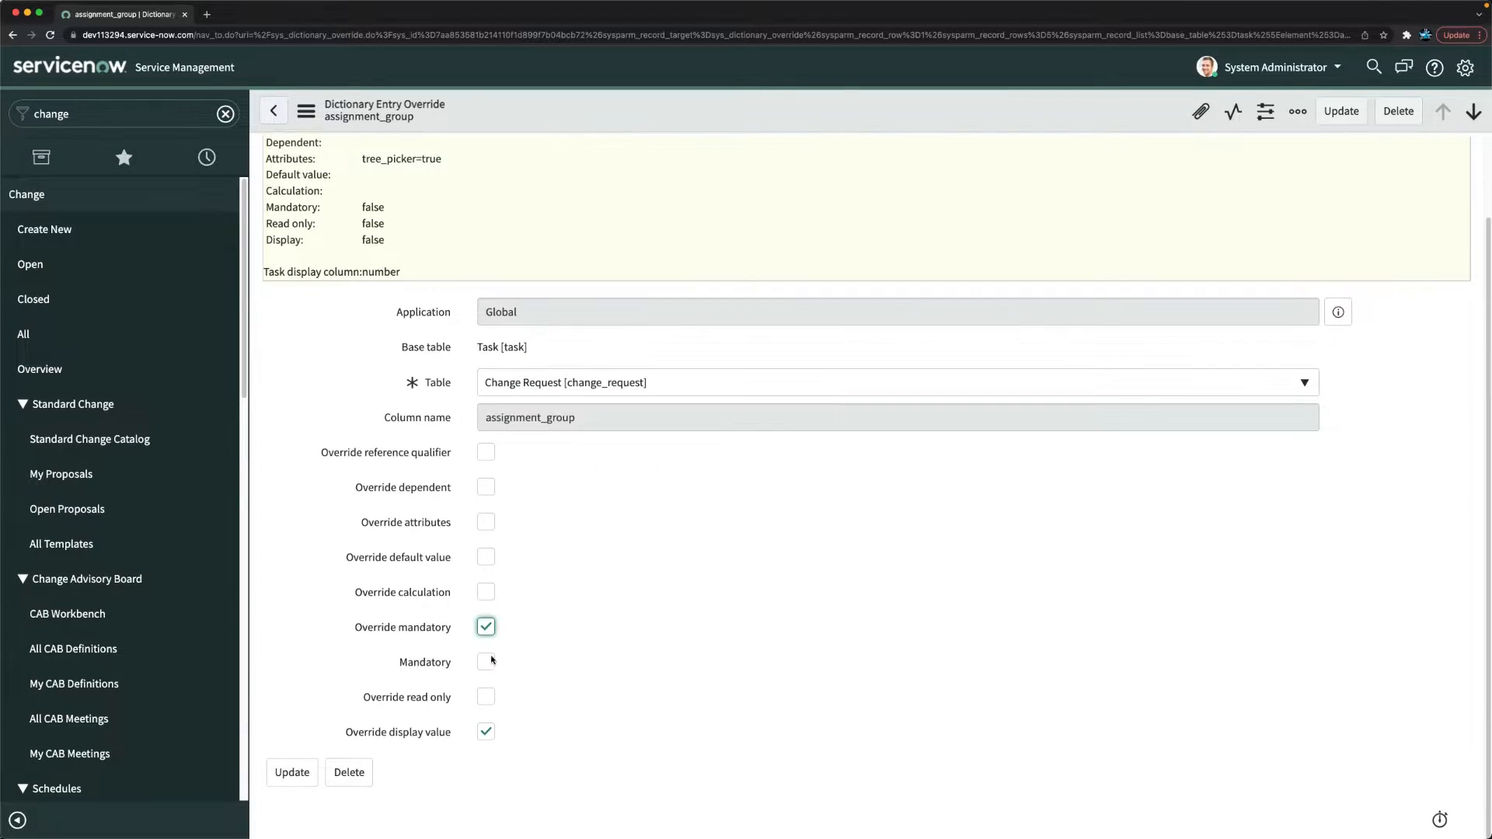
left_click(485, 663)
right_click(790, 122)
left_click(821, 129)
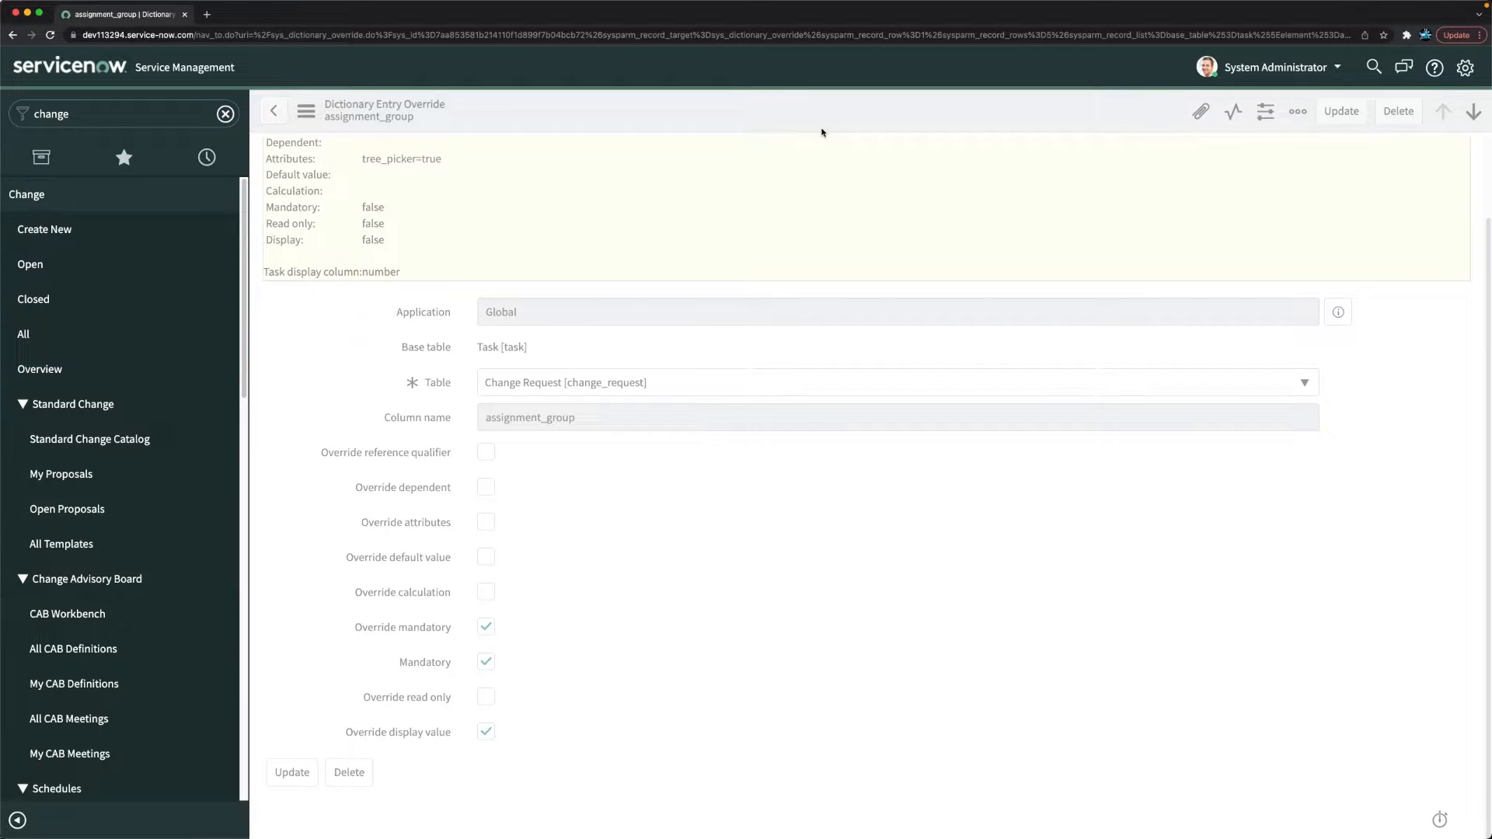
Reopen the "Please reboot ApplicationServerPeopleSoft" change request to check which of its fields are marked mandatory.
left_click(29, 265)
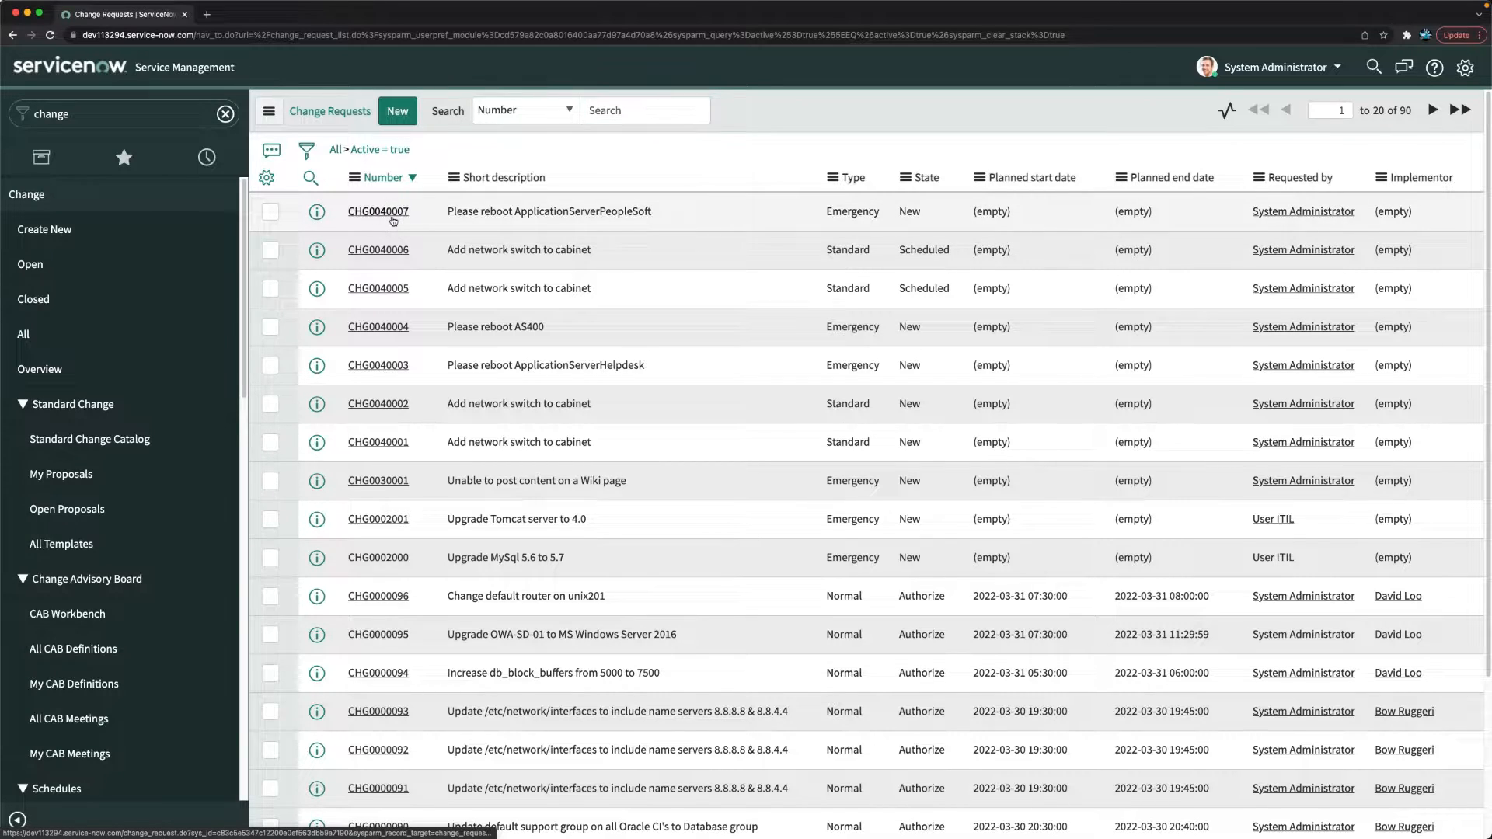
left_click(392, 217)
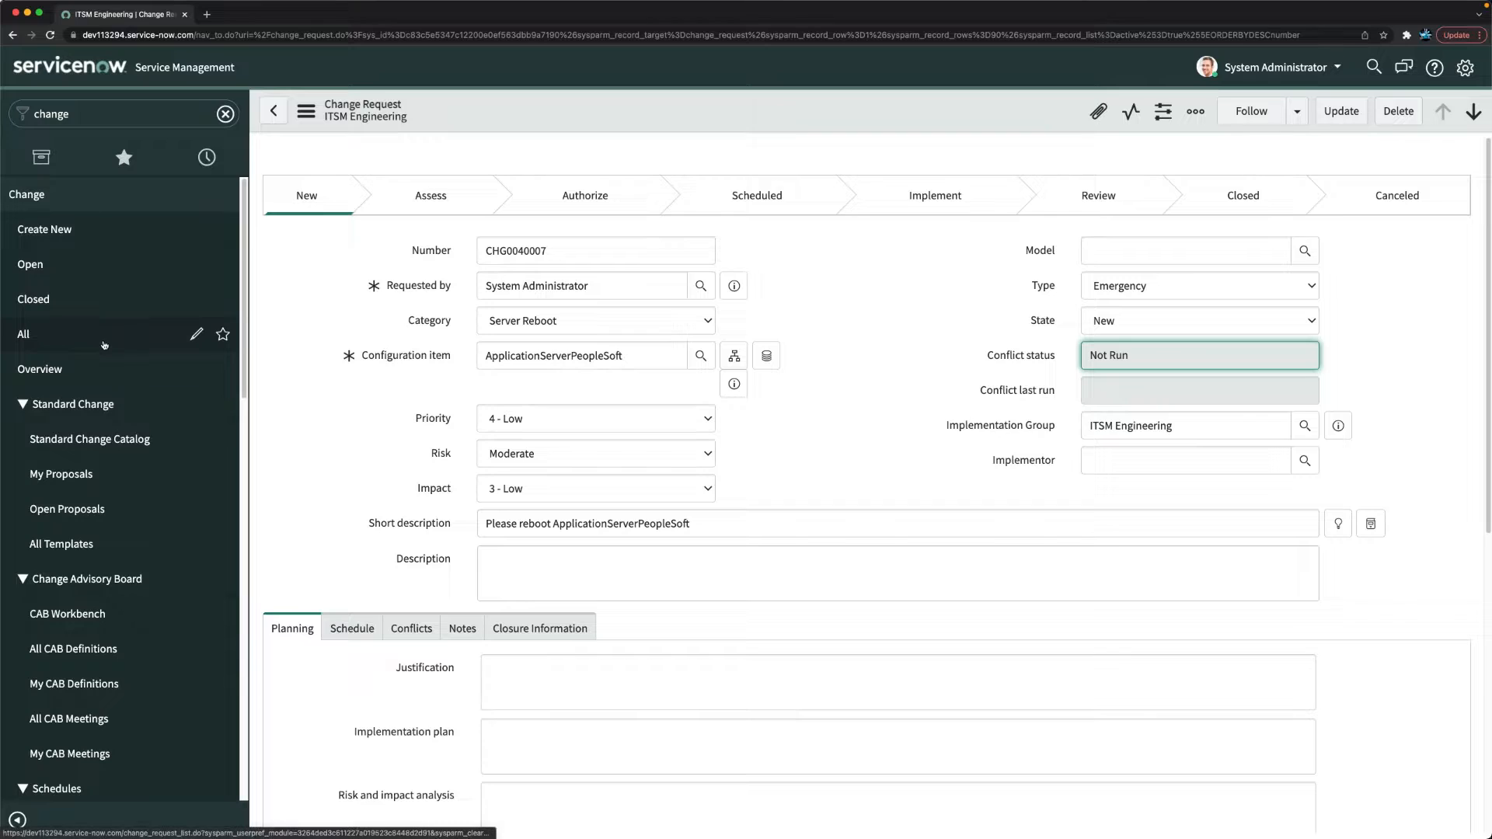
Start a new change request based on the Emergency change model.
left_click(45, 235)
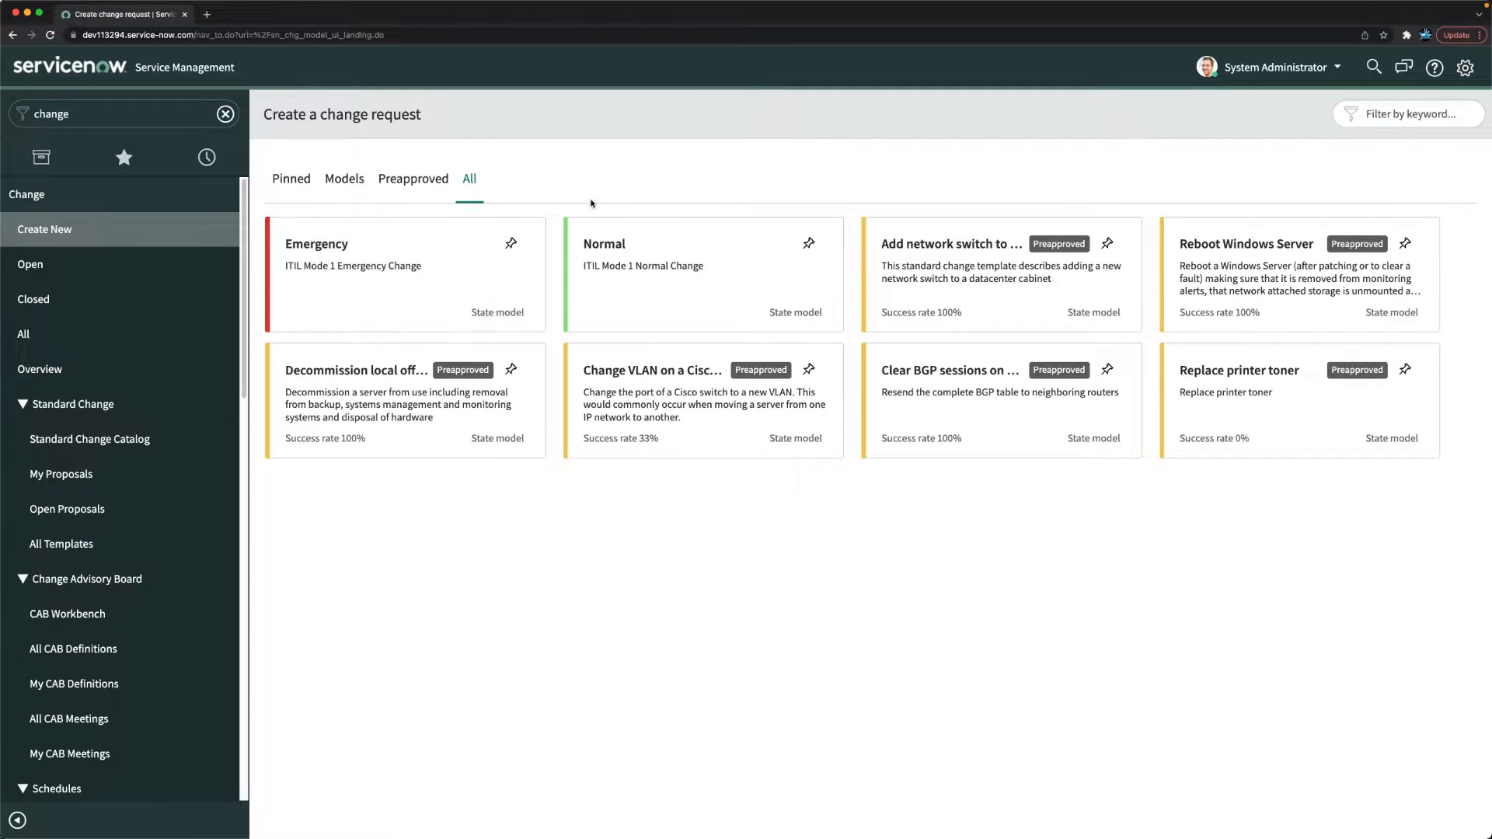
left_click(400, 187)
left_click(346, 183)
left_click(295, 184)
left_click(357, 189)
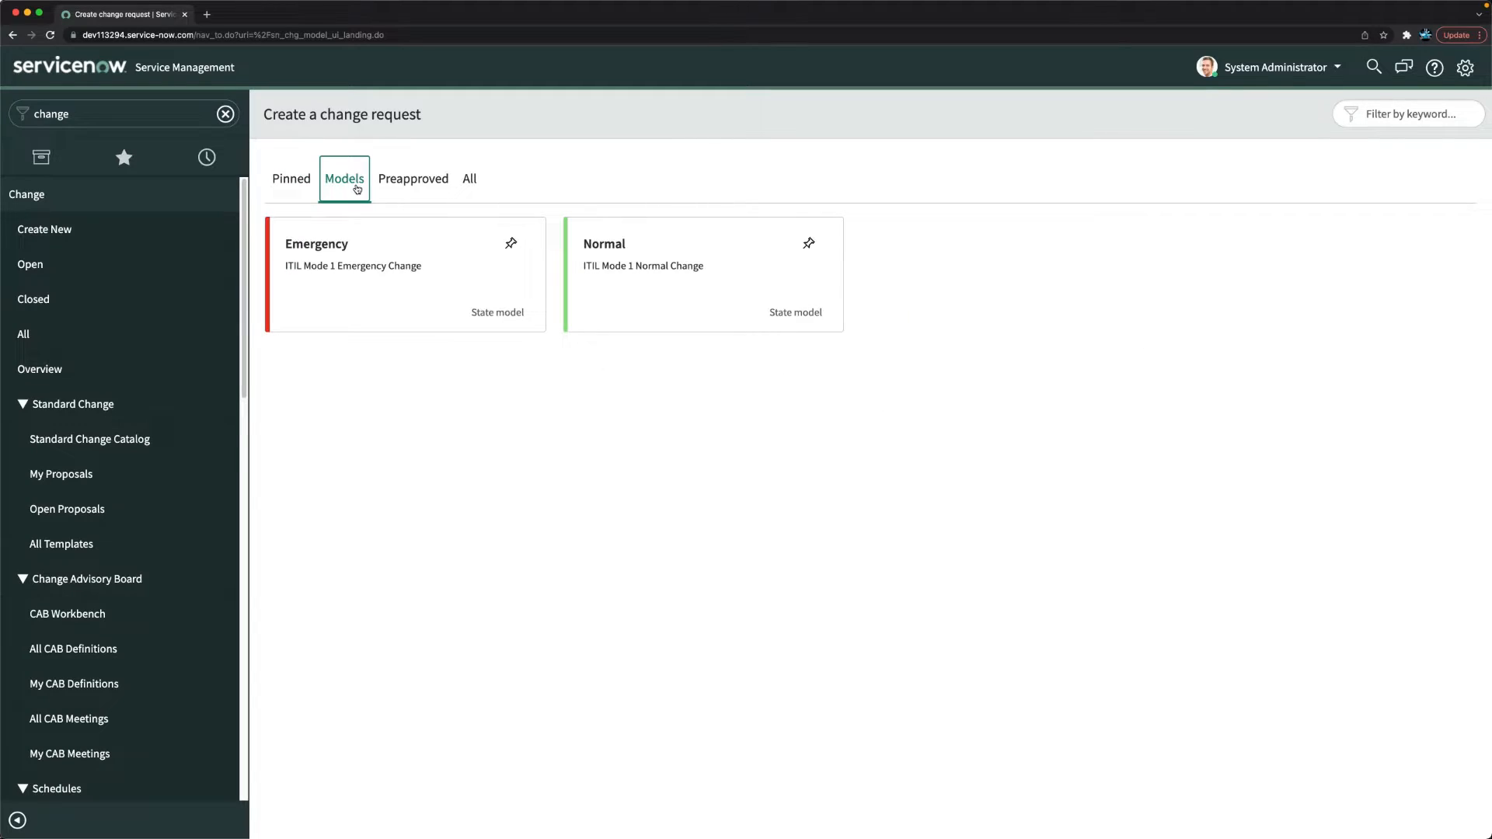
left_click(370, 273)
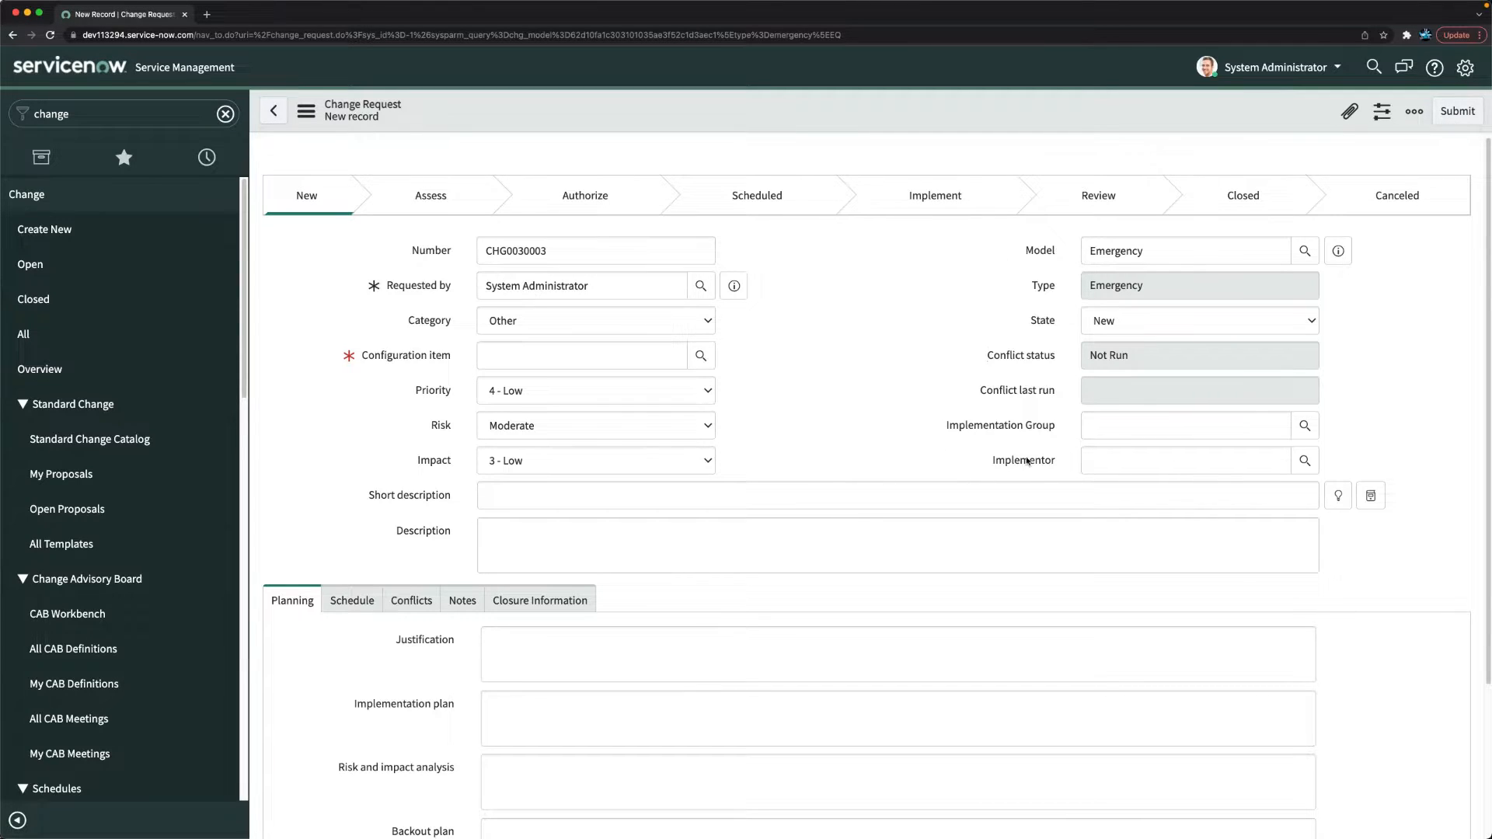
Examine the Implementor field and the available State choices on the new emergency change request.
left_click_drag(989, 460, 1062, 464)
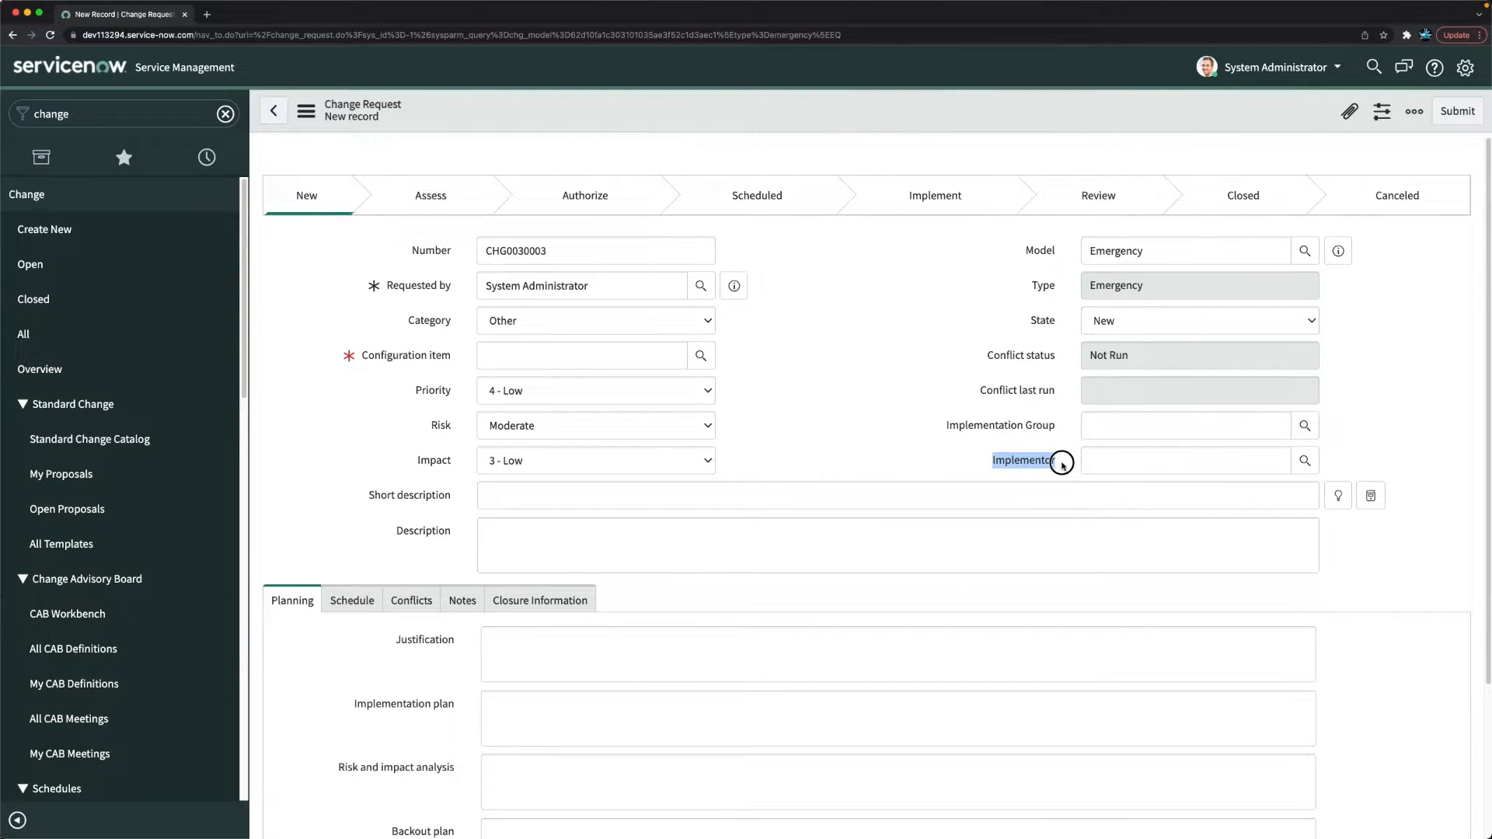
left_click(1061, 464)
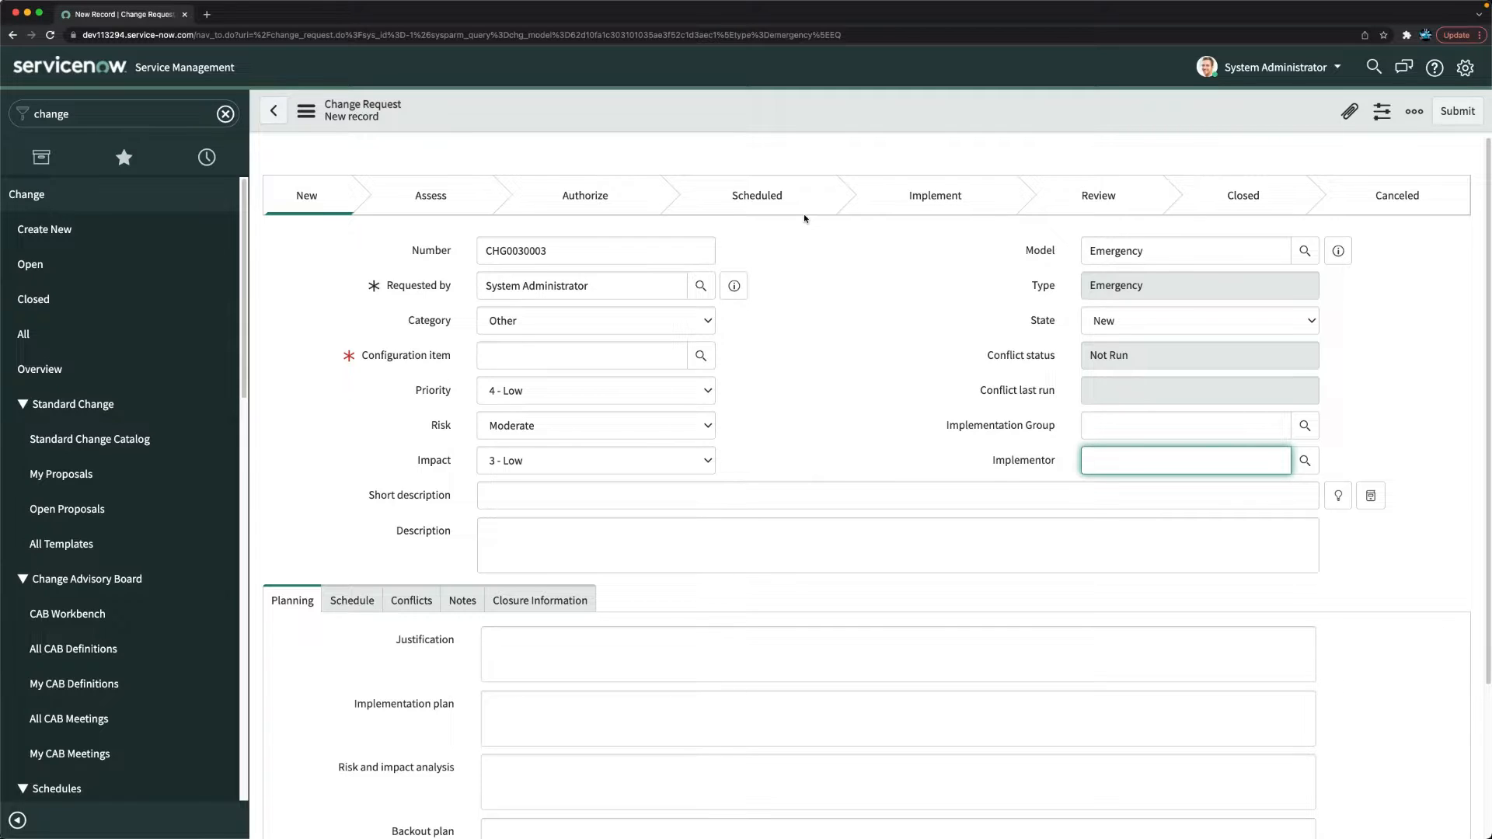
left_click(1135, 321)
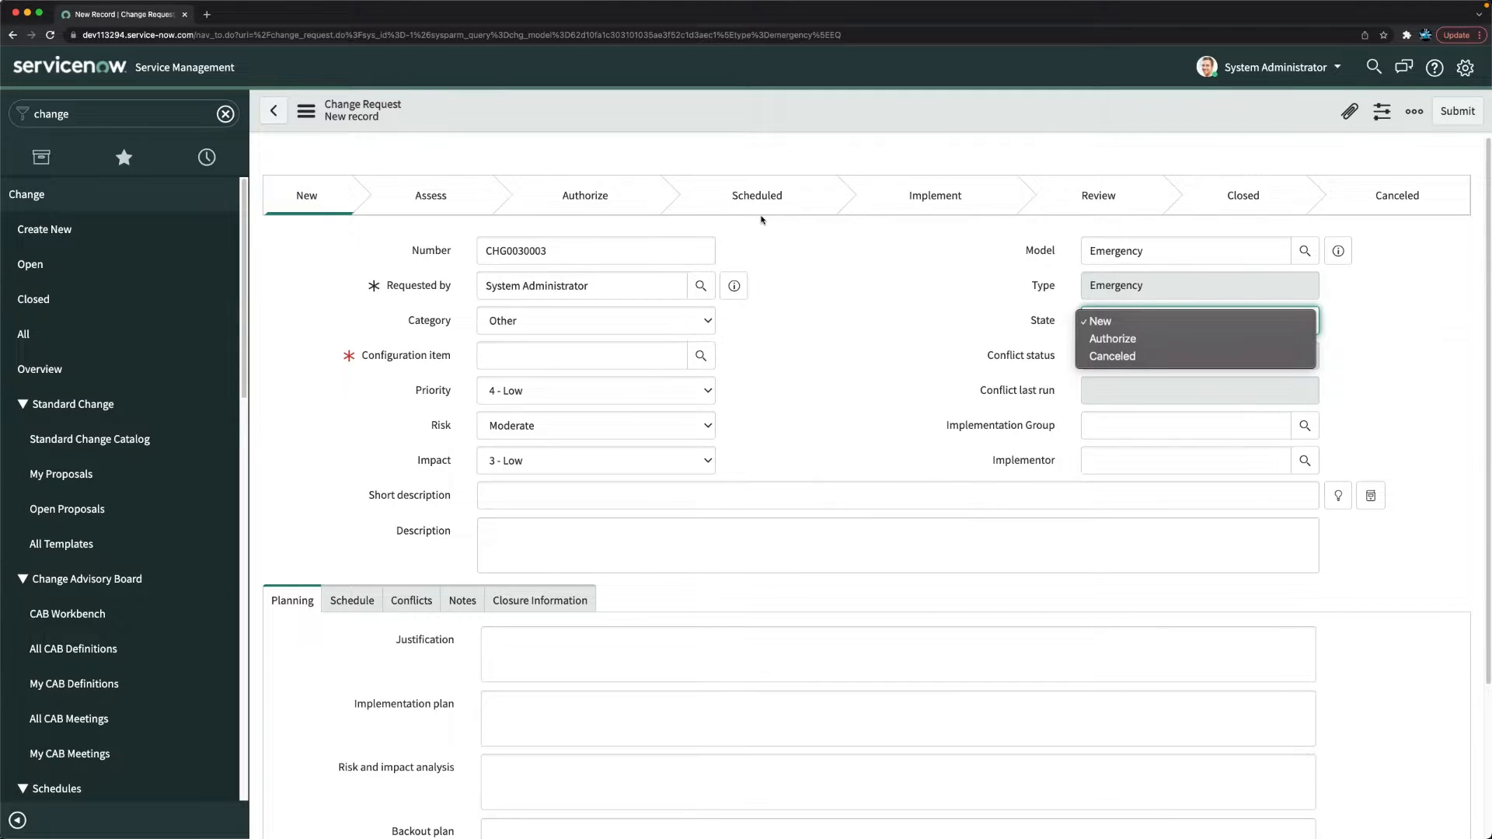
Leave the new emergency change request and open the existing "Please reboot AS400" change from the list of open changes.
left_click(904, 341)
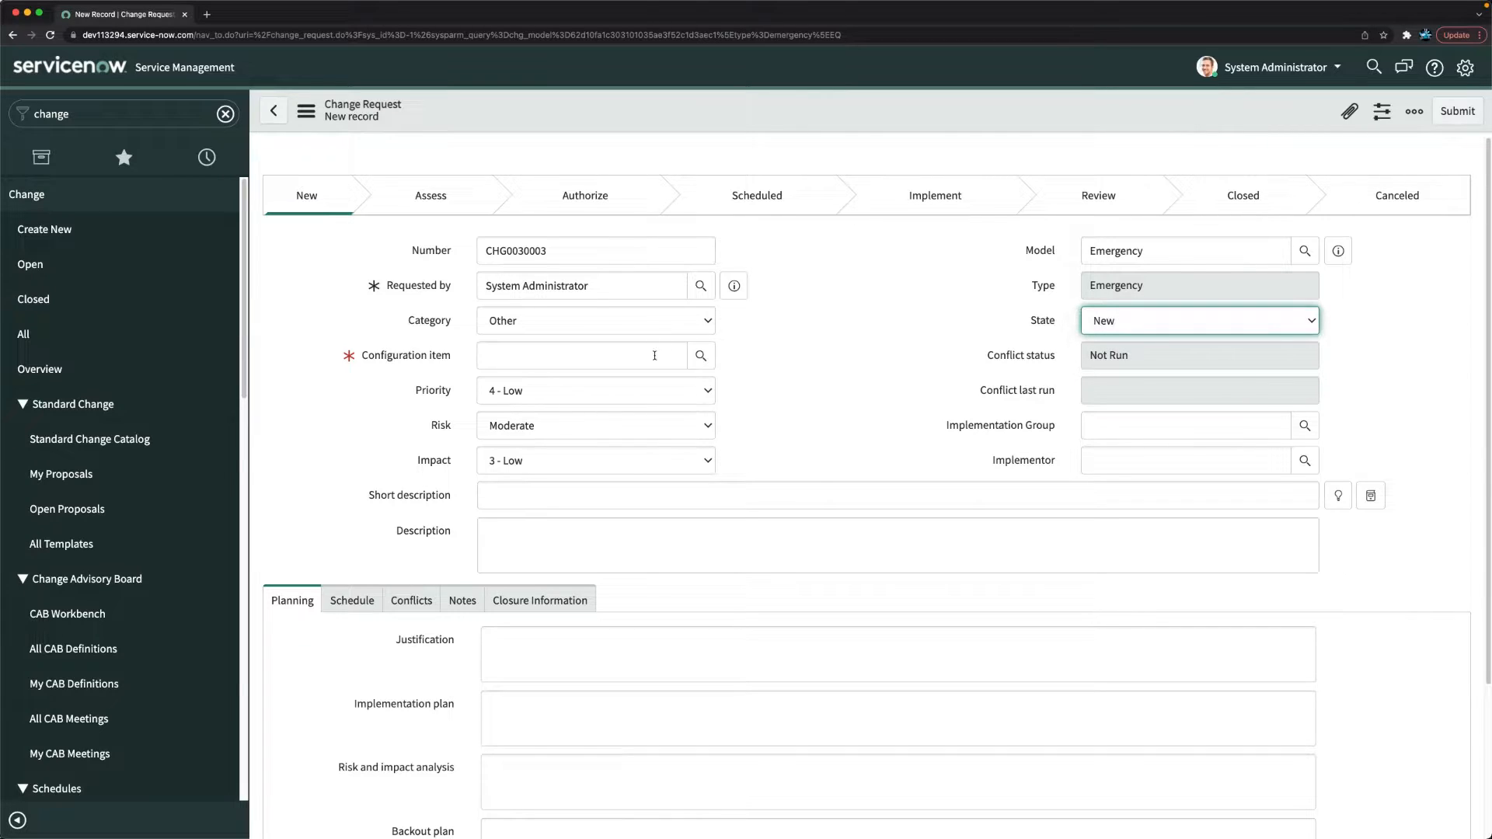
left_click(695, 364)
left_click(30, 268)
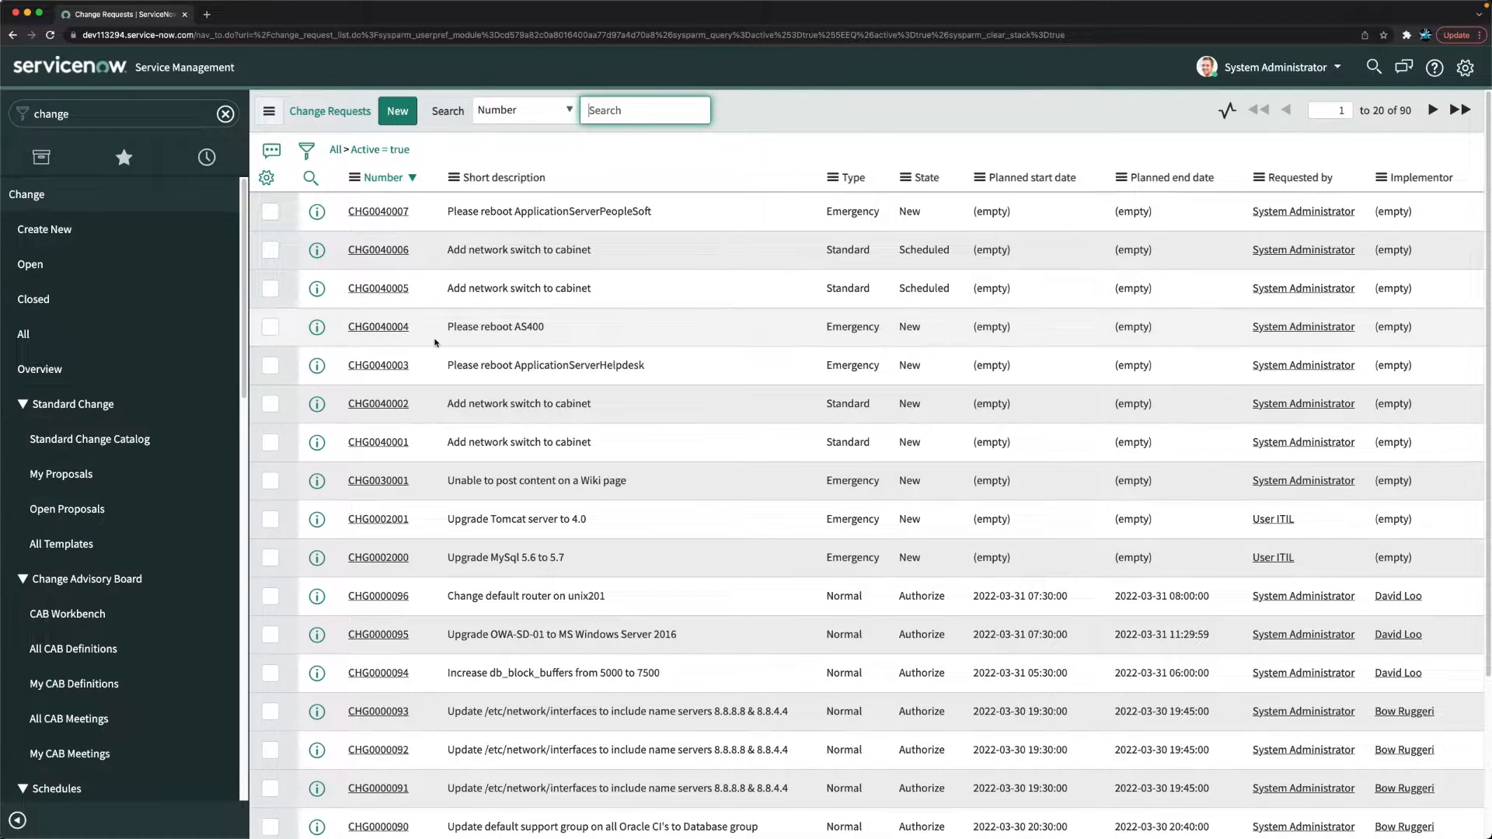
left_click(366, 335)
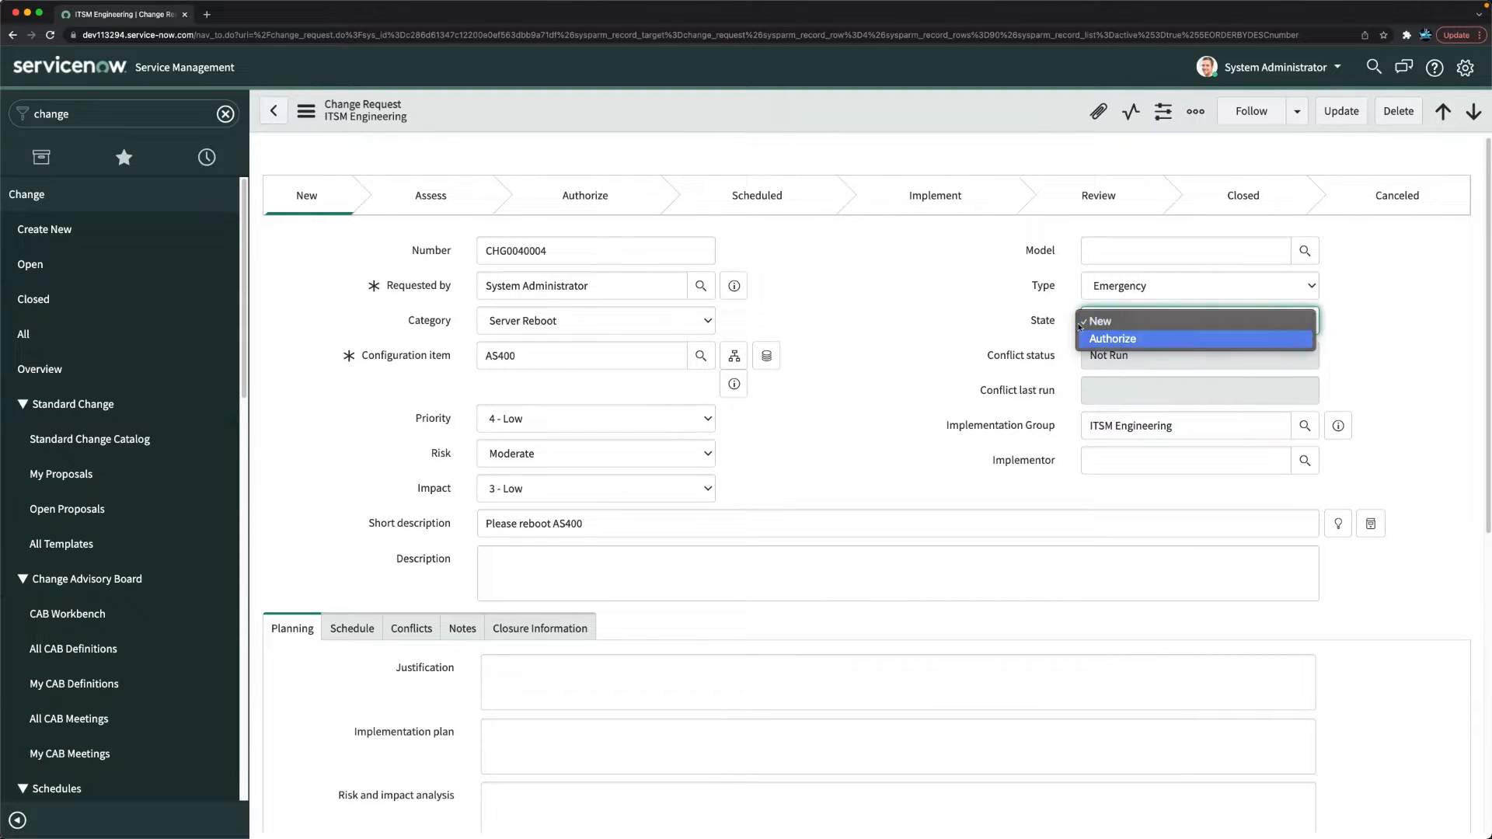
Set the AS400 reboot change's State to Authorize and save the record.
left_click(1131, 339)
scroll(642, 502, "down", 5)
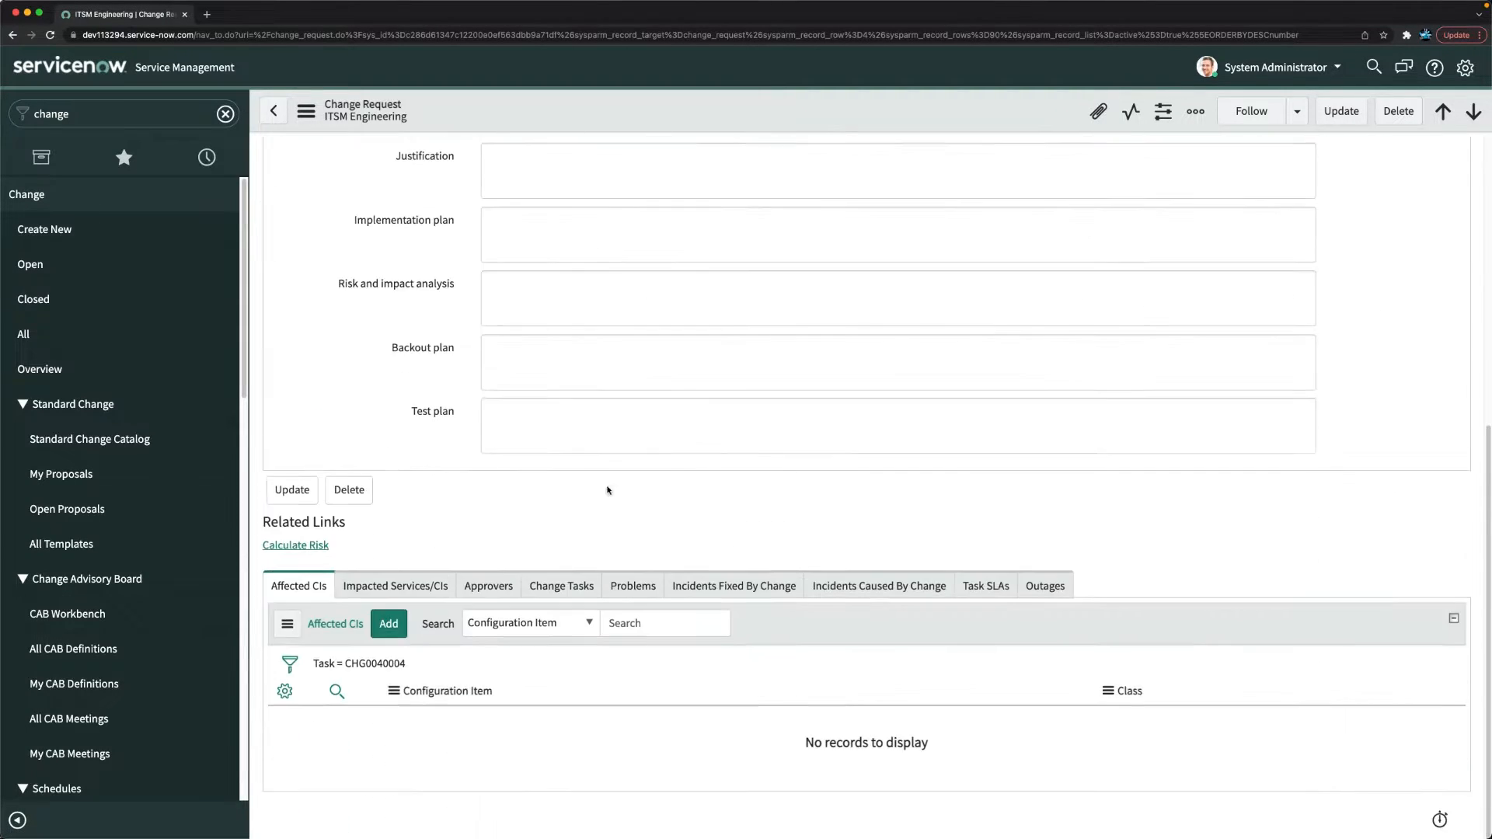
scroll(792, 484, "up", 5)
right_click(810, 107)
left_click(839, 116)
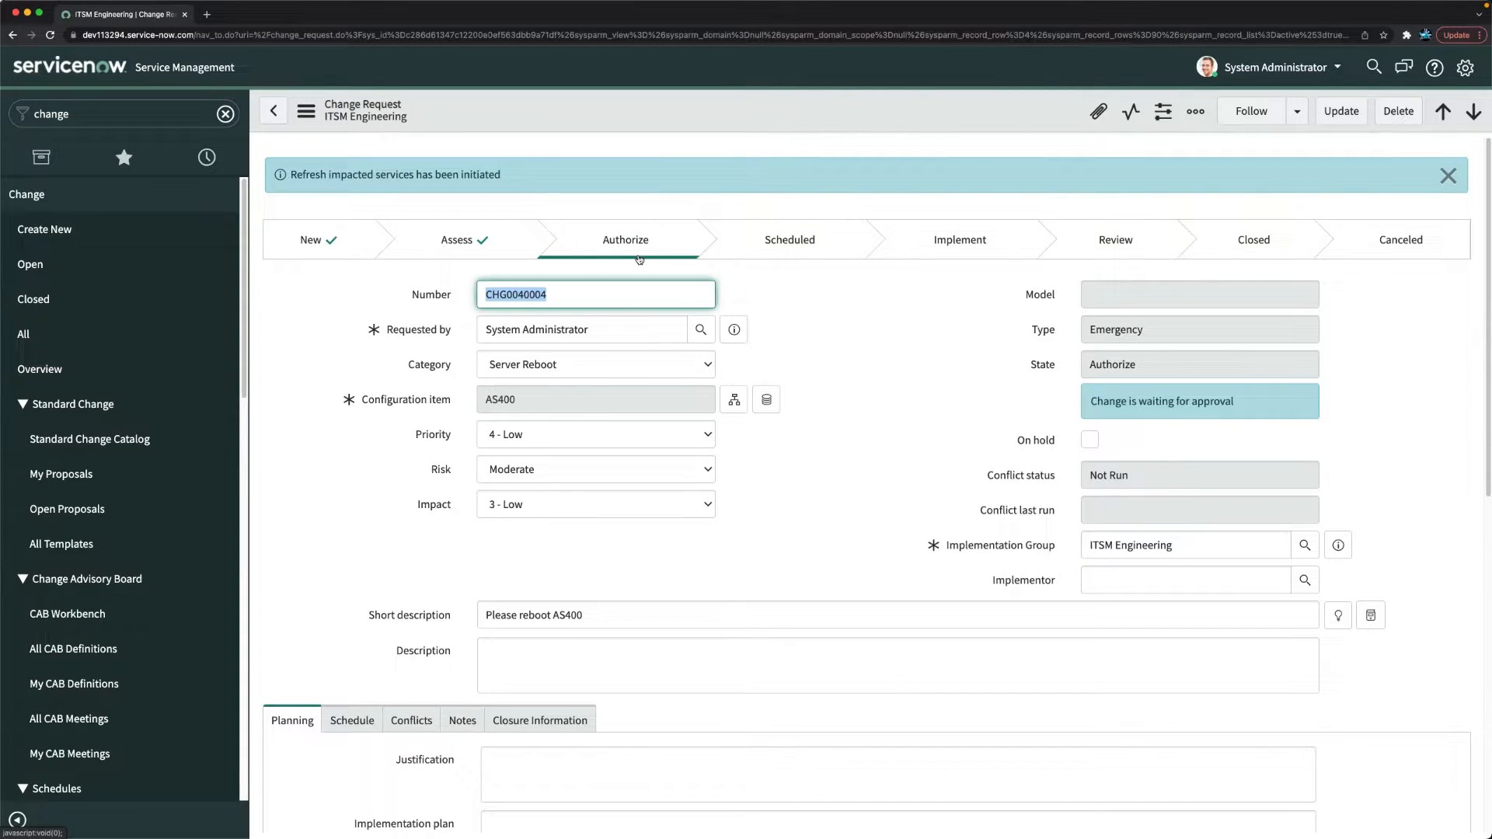
Approve the first requested CAB approval in the change request's Approvers list.
scroll(765, 542, "down", 10)
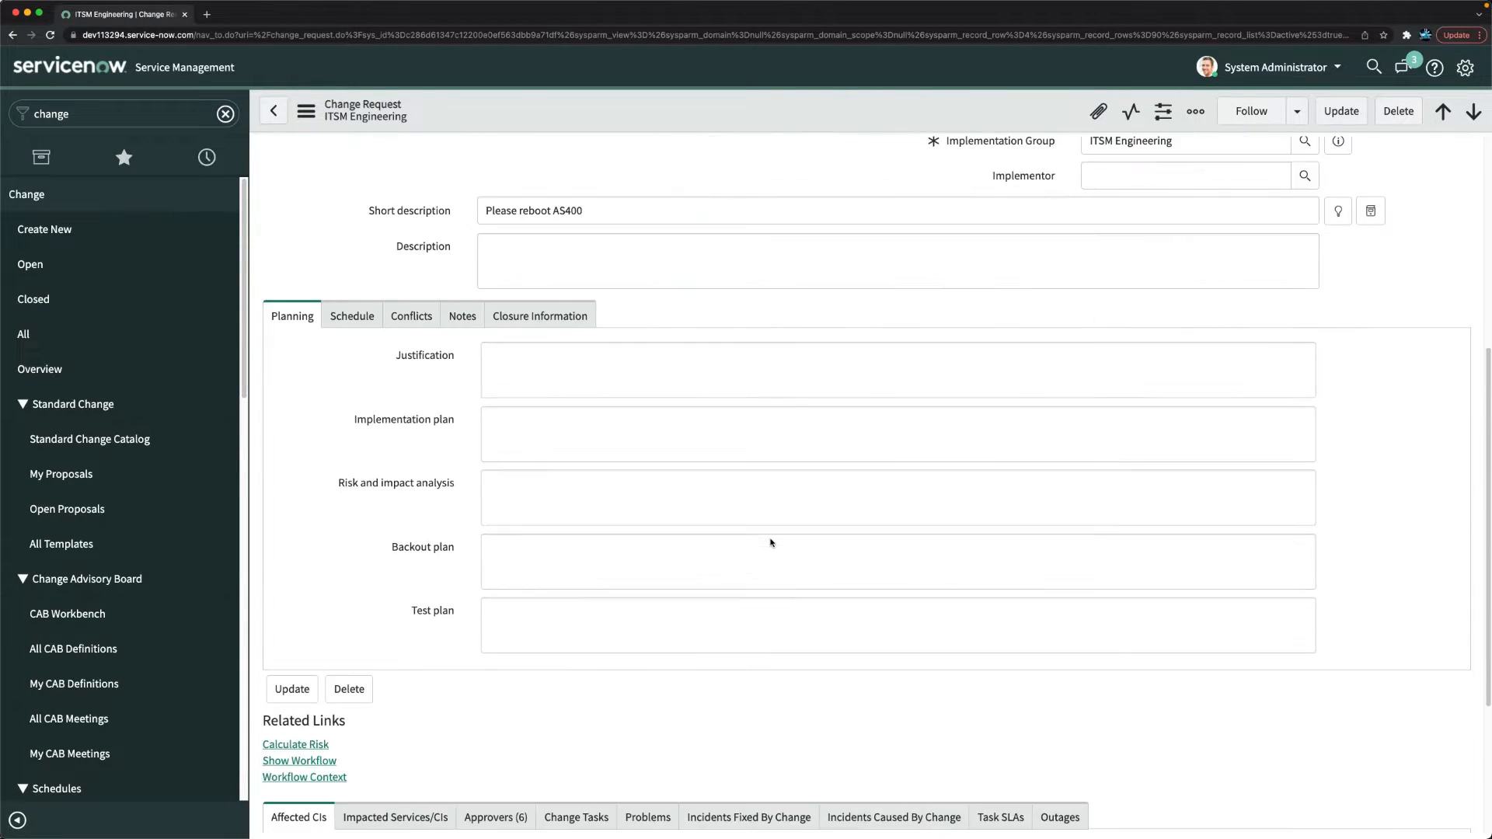
left_click(470, 577)
scroll(886, 346, "down", 3)
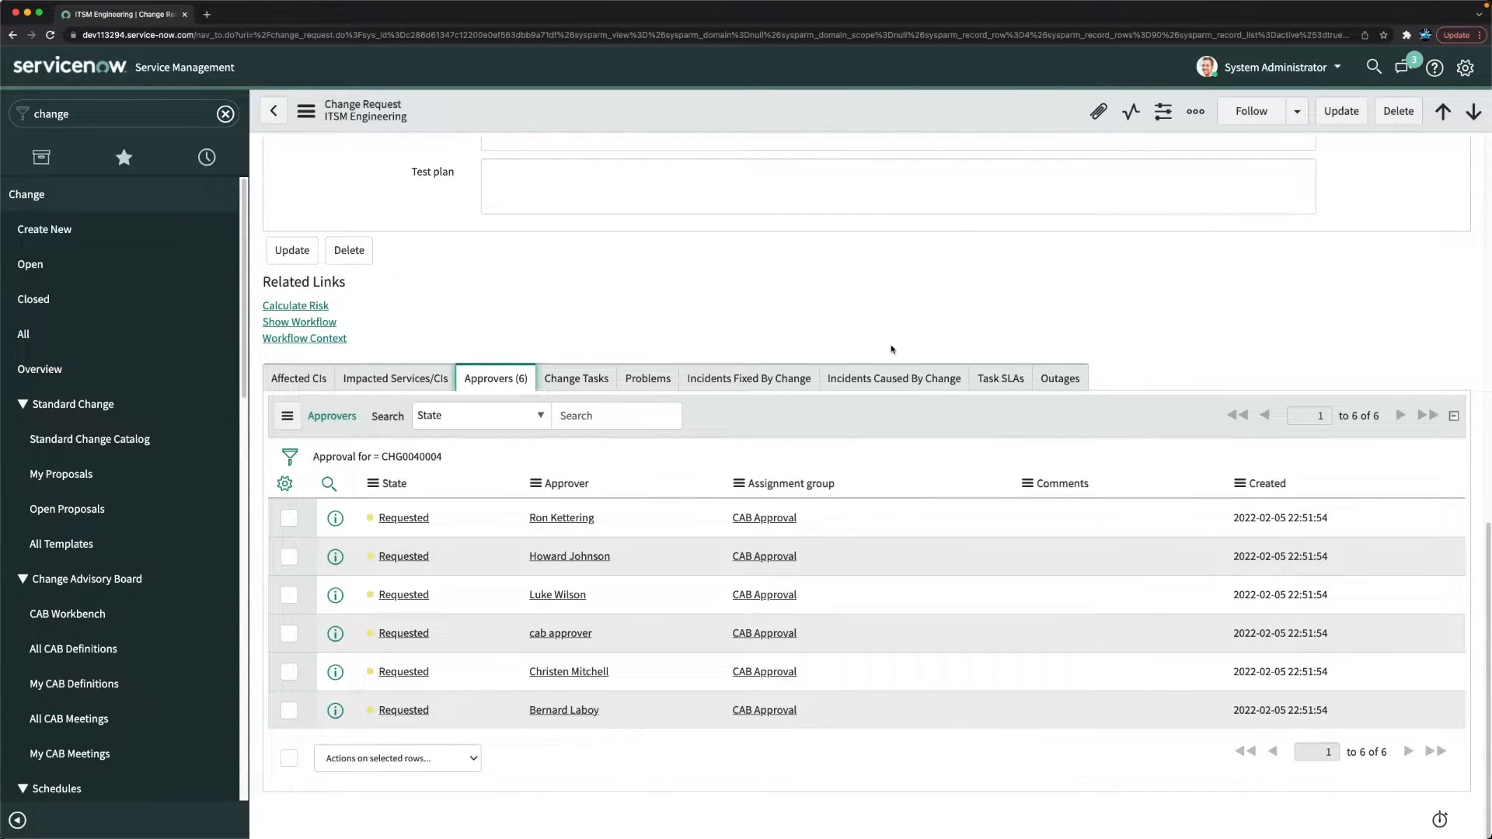
scroll(891, 353, "up", 12)
scroll(935, 488, "down", 12)
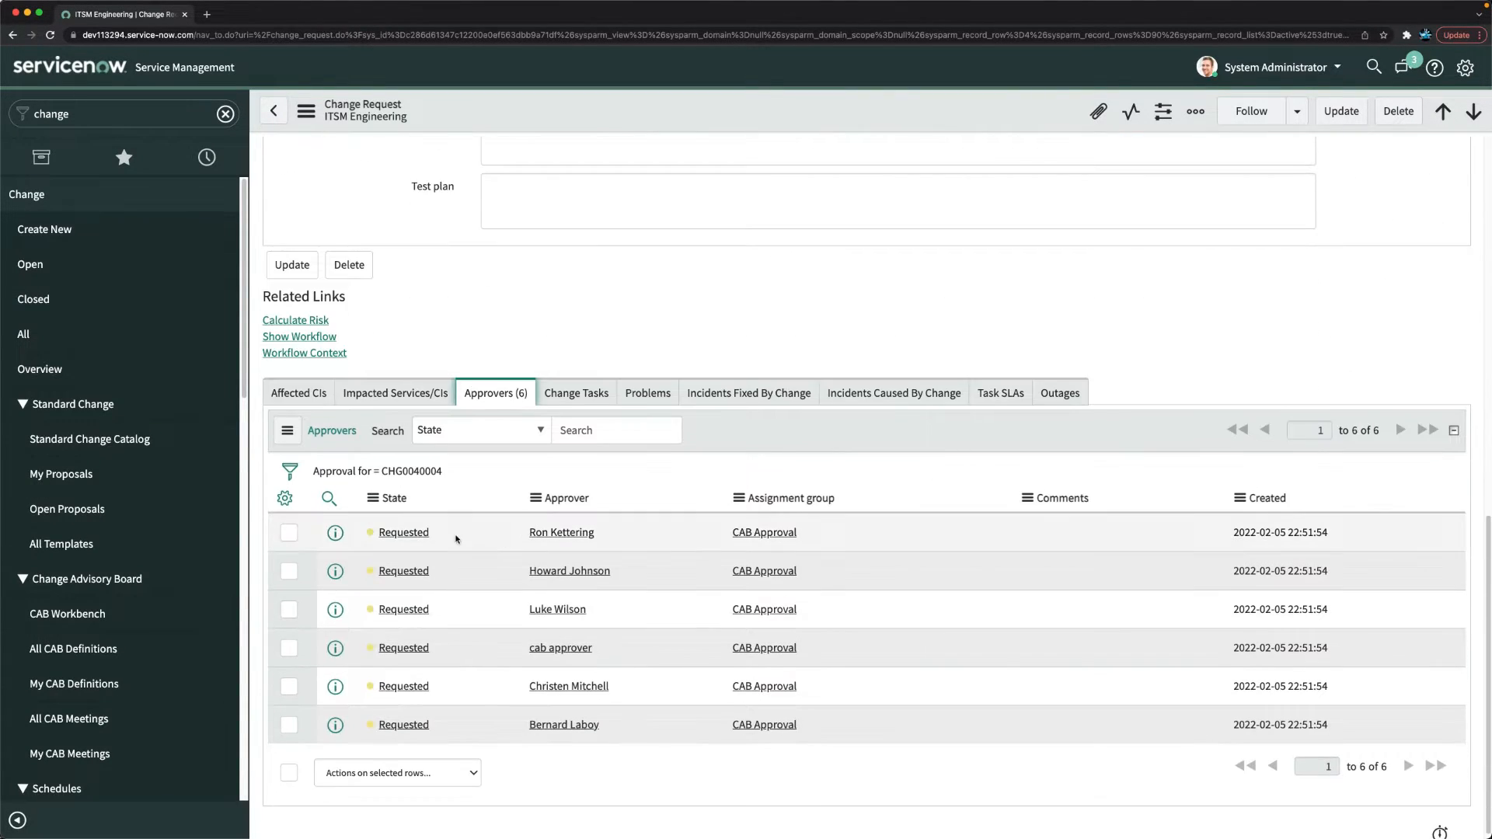
right_click(615, 535)
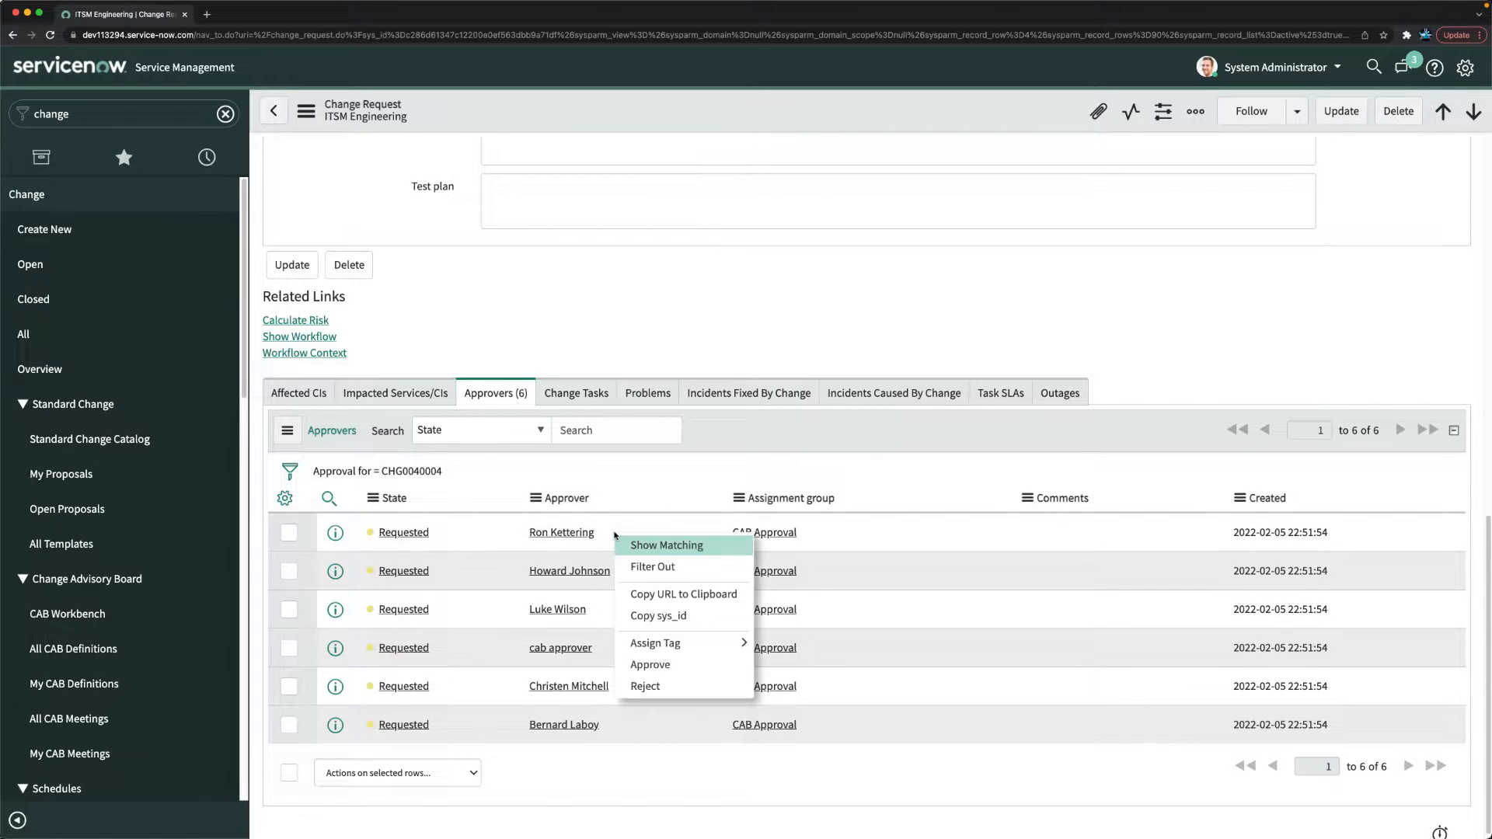
left_click(657, 667)
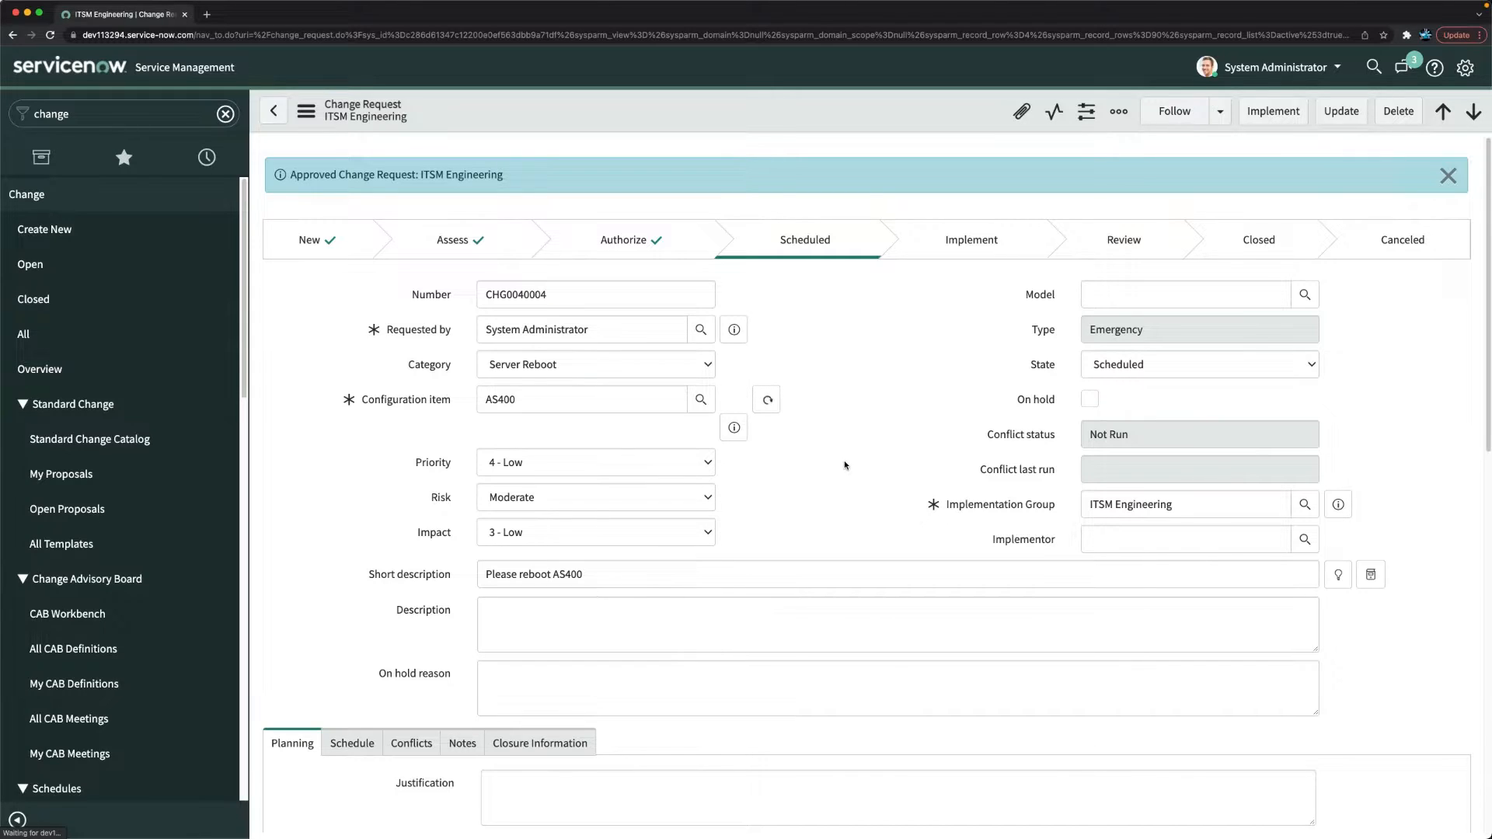
Set the approved change request's State to Implement and save the record.
left_click(1119, 361)
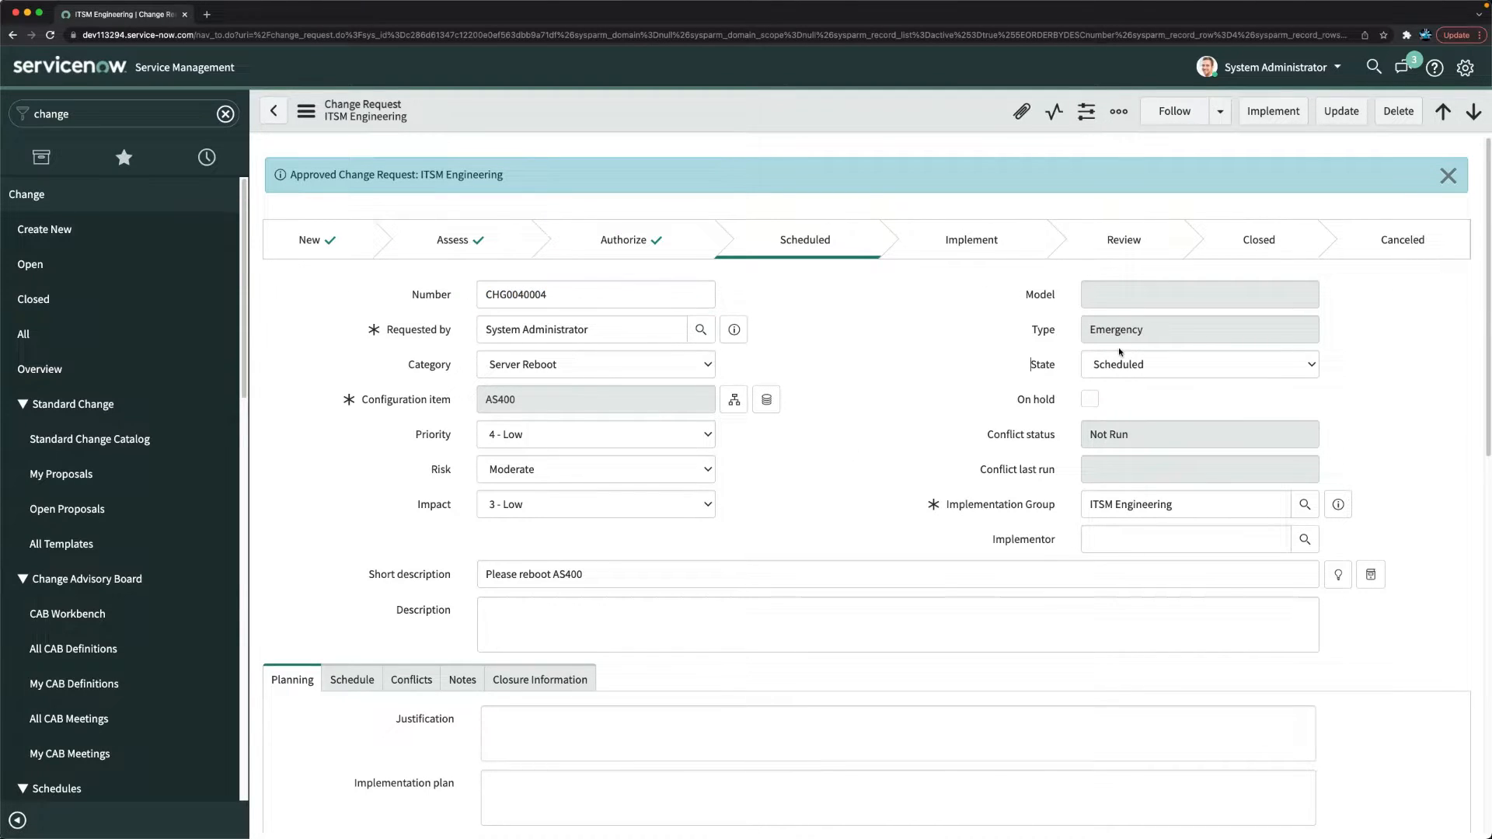
left_click(922, 359)
left_click(1117, 366)
left_click(1126, 386)
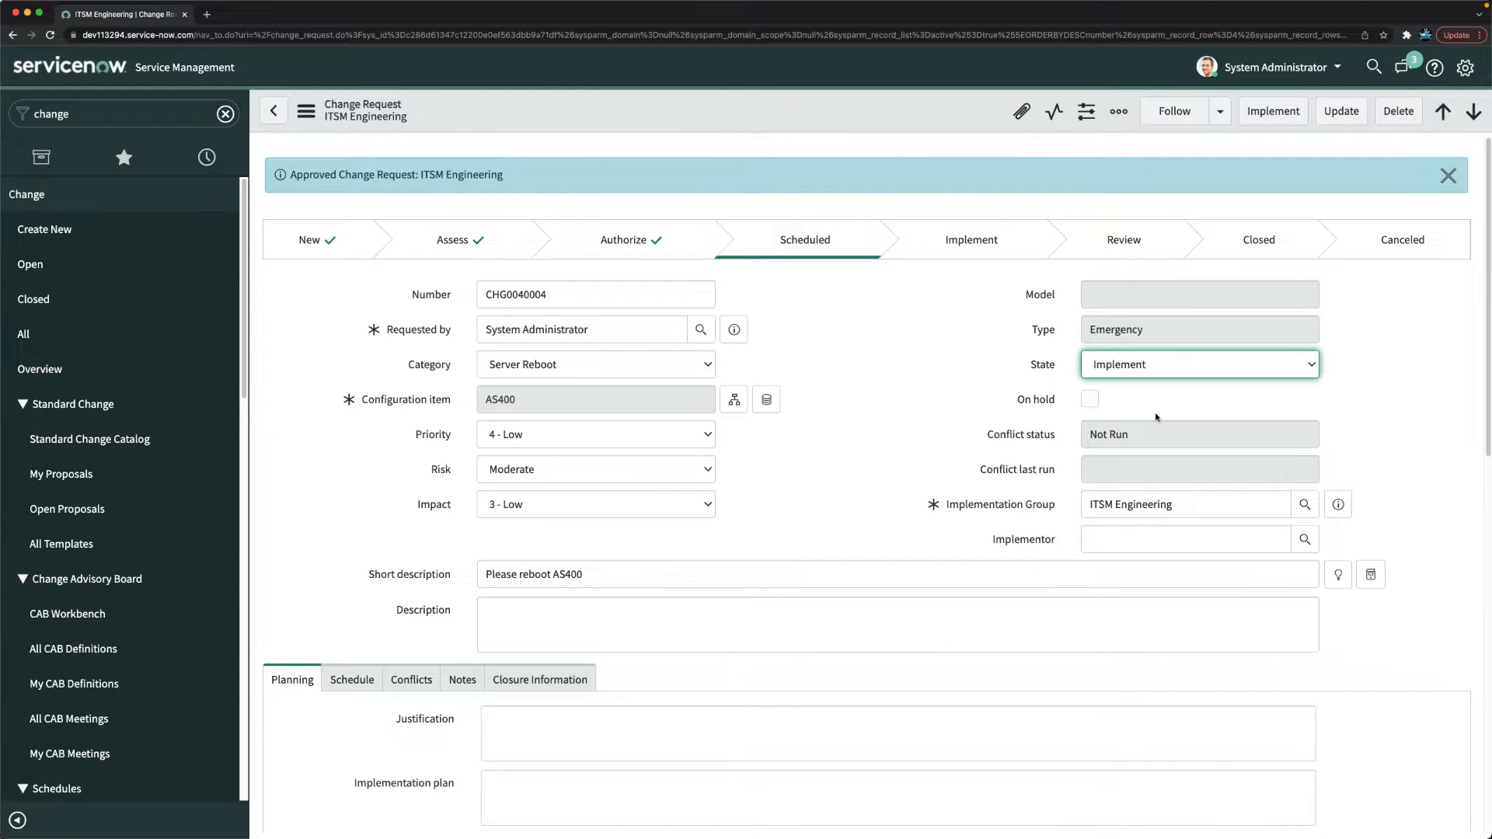
scroll(999, 492, "down", 6)
scroll(999, 492, "up", 6)
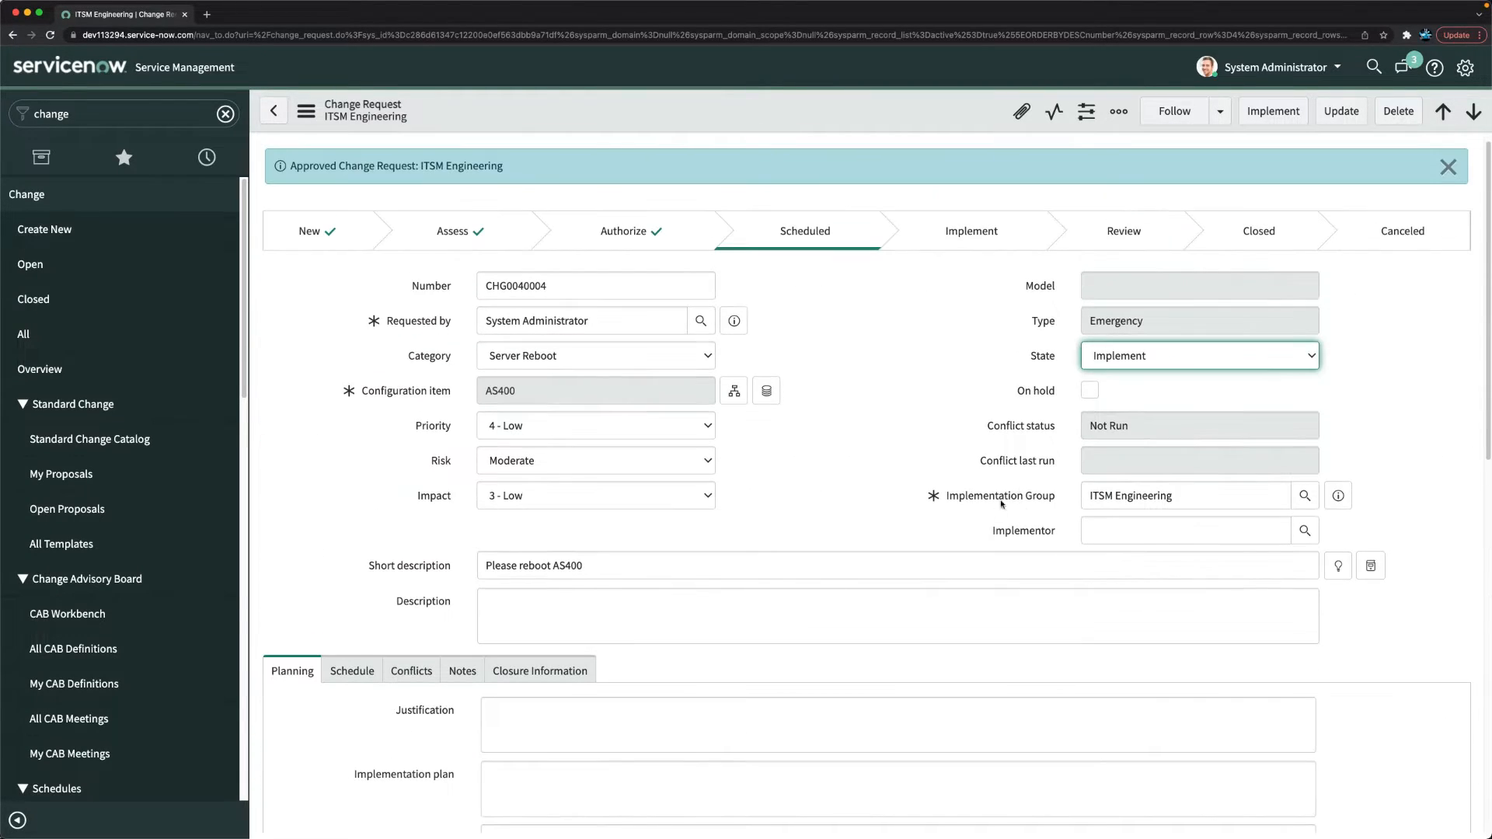
right_click(799, 115)
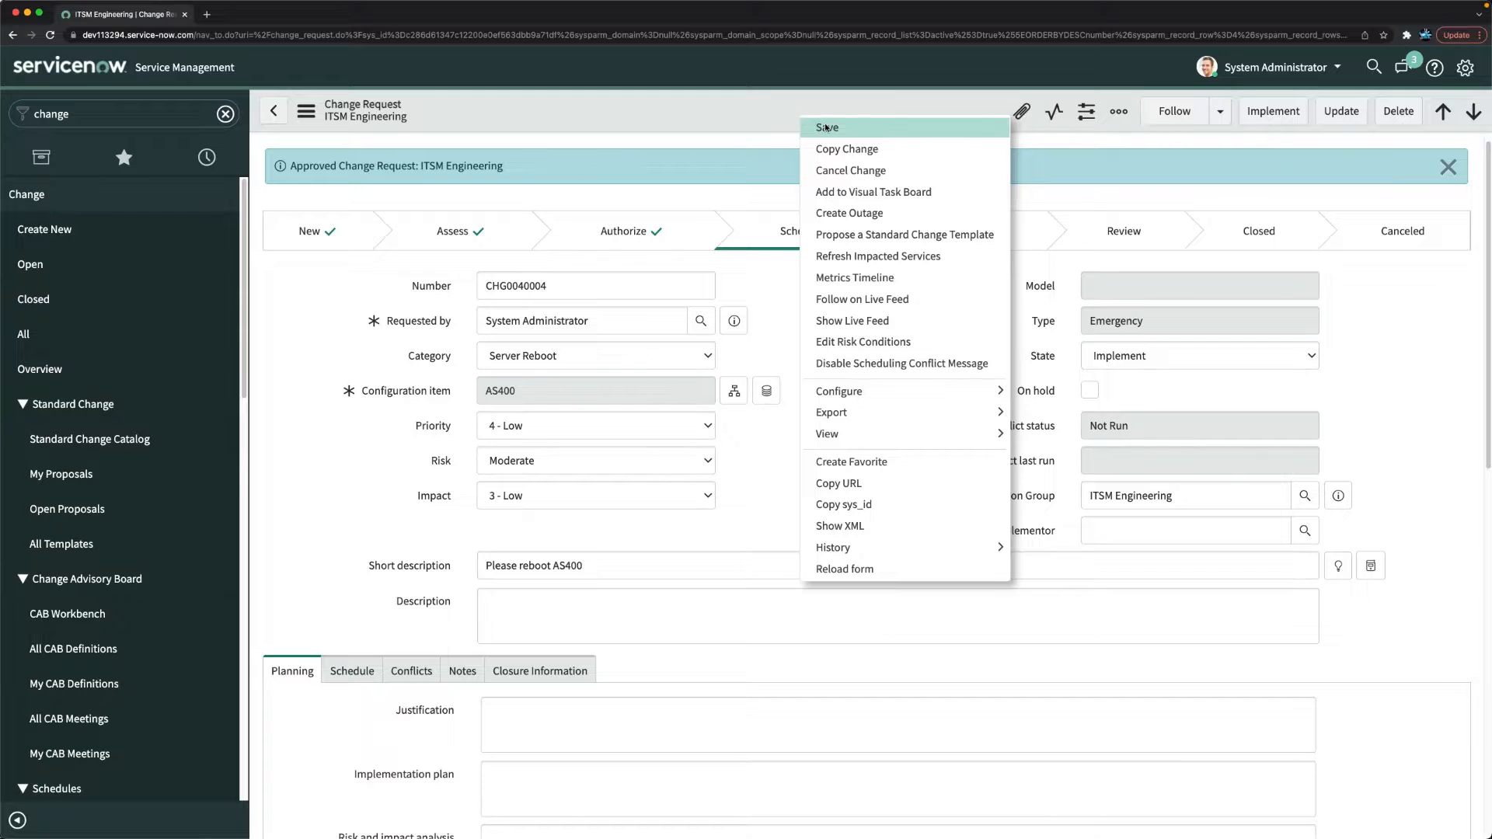
left_click(825, 126)
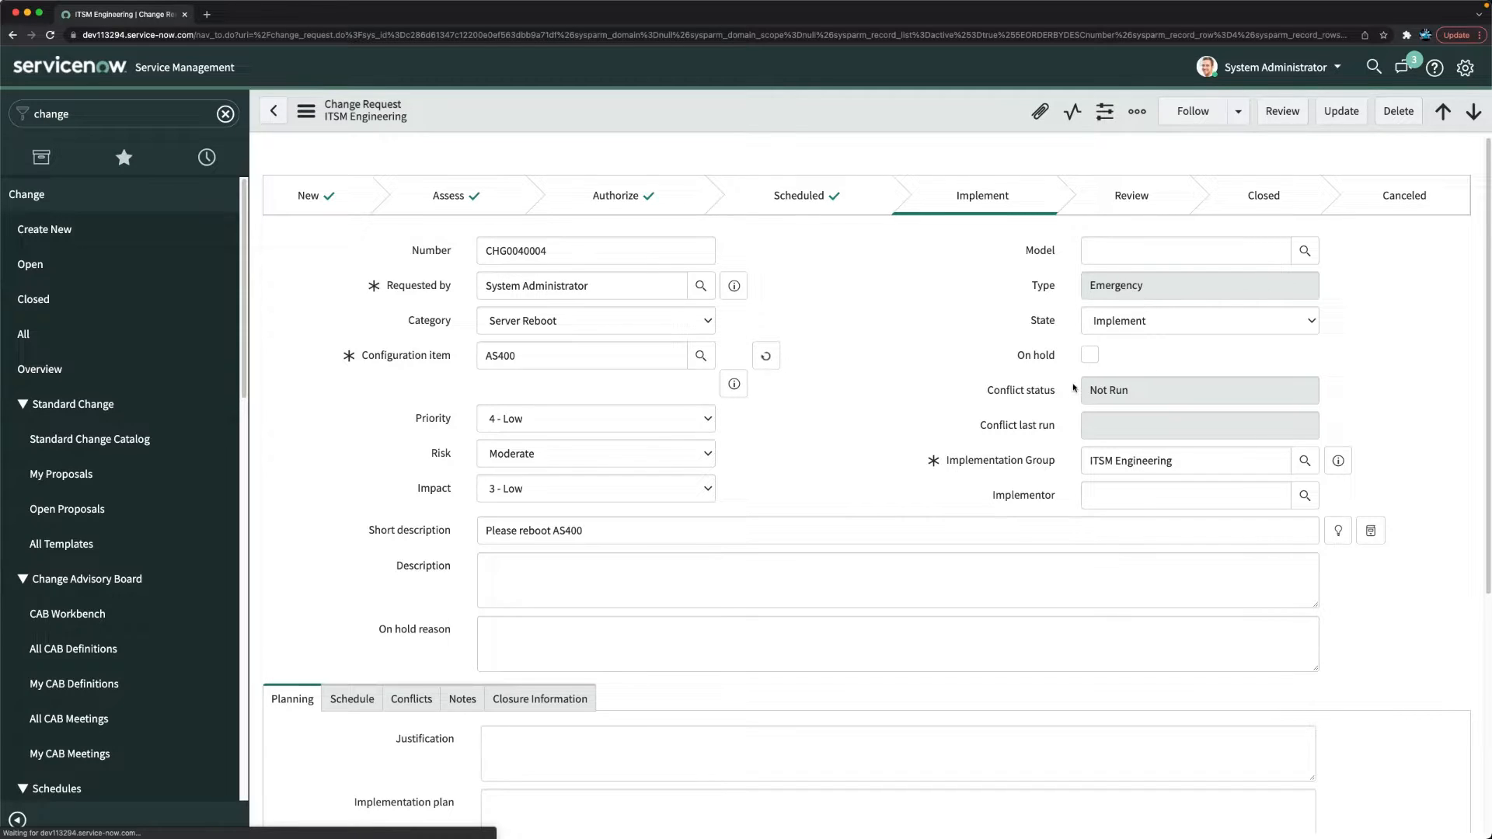
Open the UI policies configured for the change request form and start a new policy.
scroll(779, 463, "down", 10)
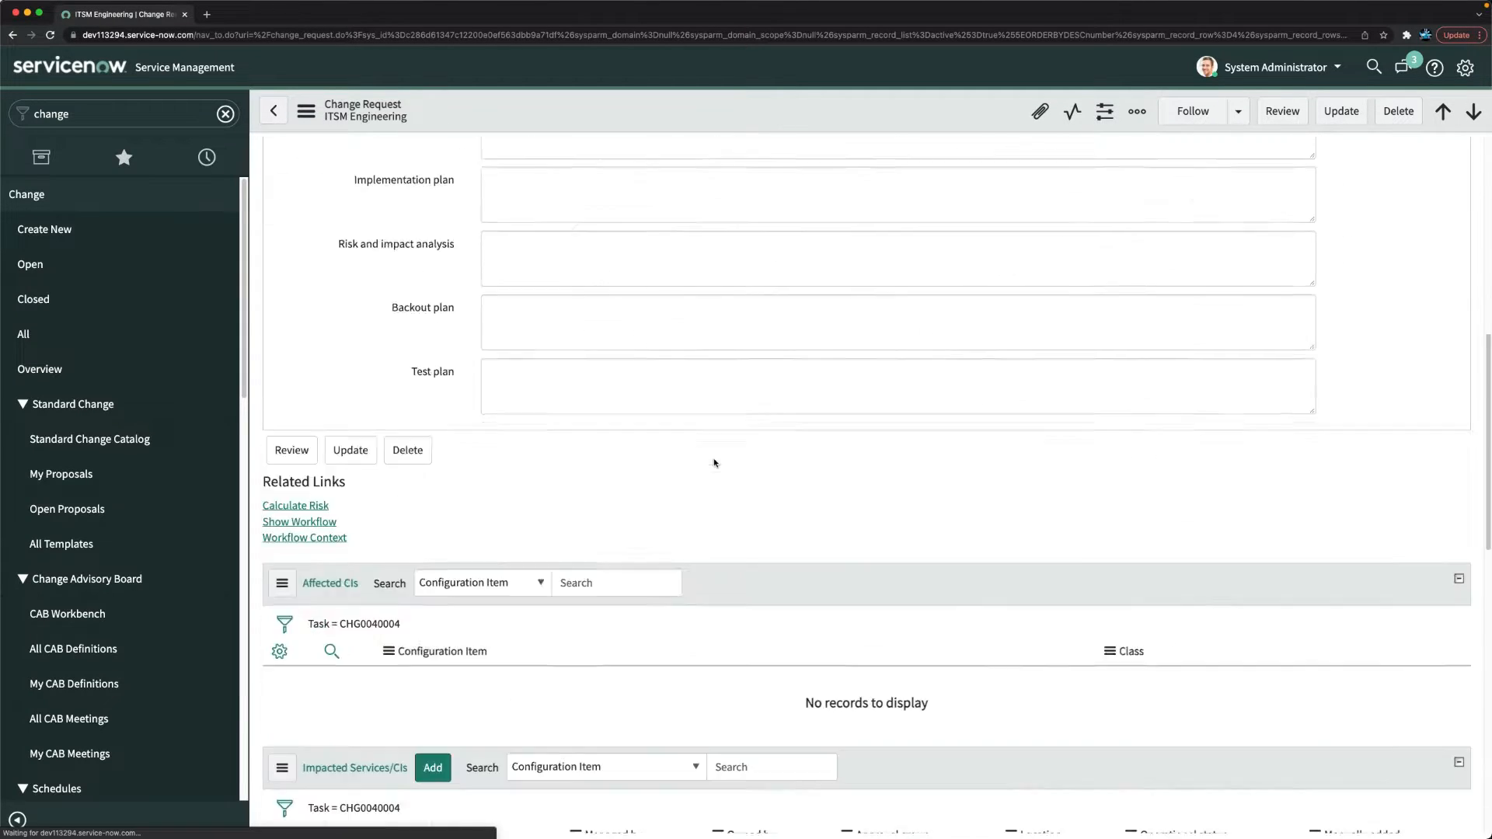
scroll(779, 373, "up", 10)
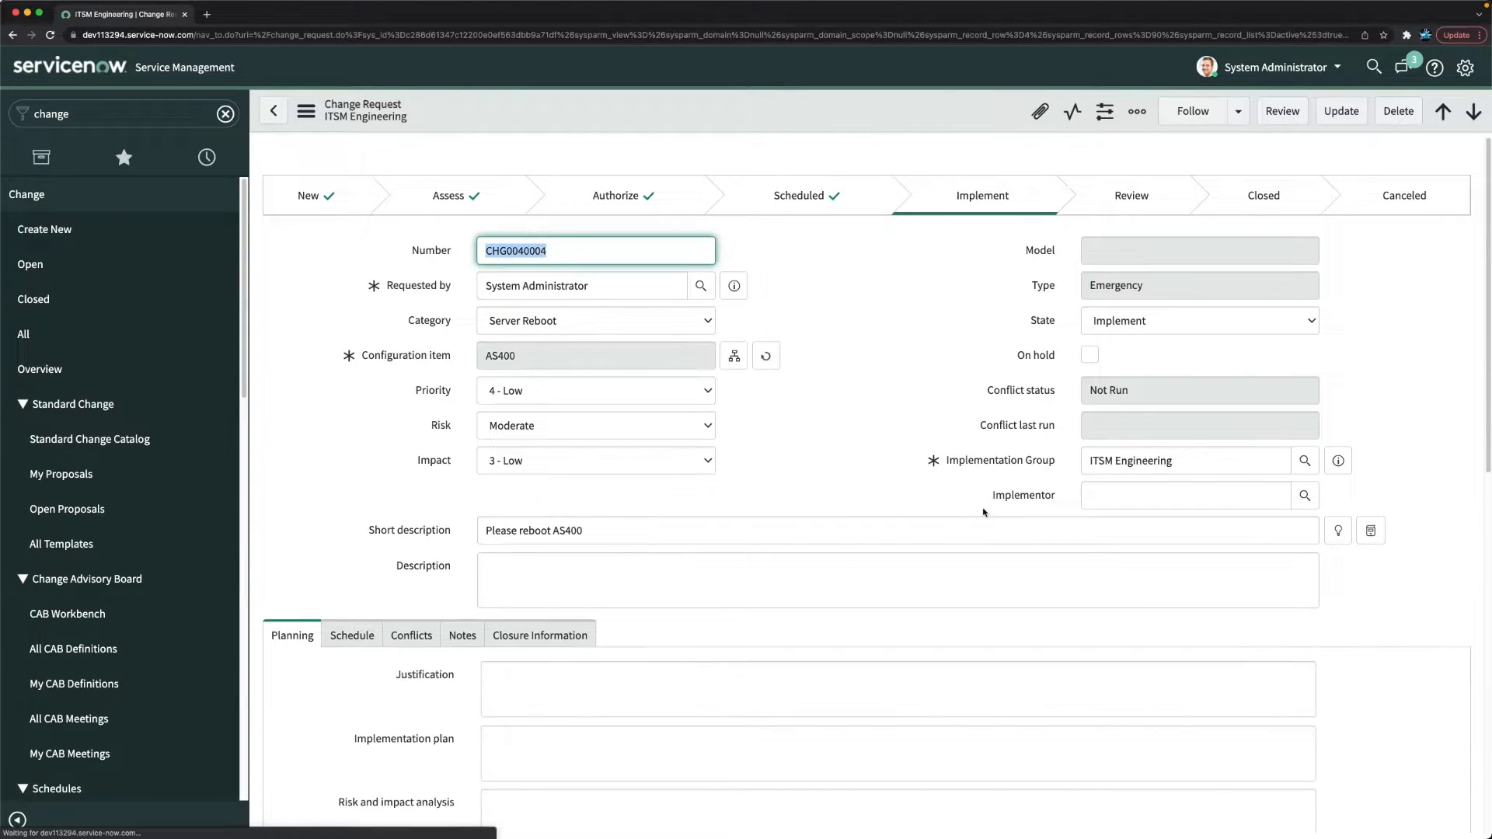
right_click(745, 117)
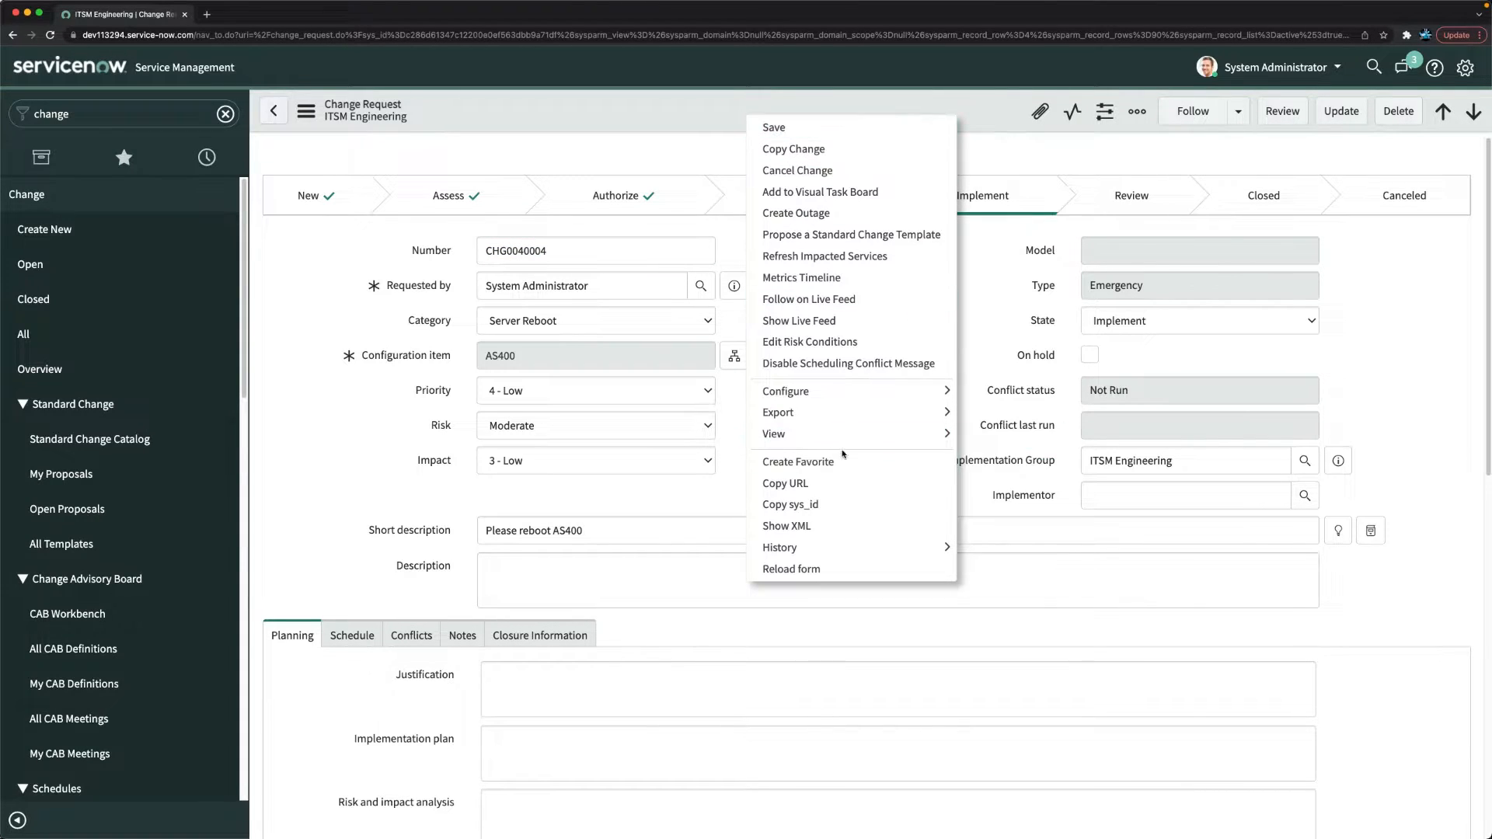
mouse_move(911, 394)
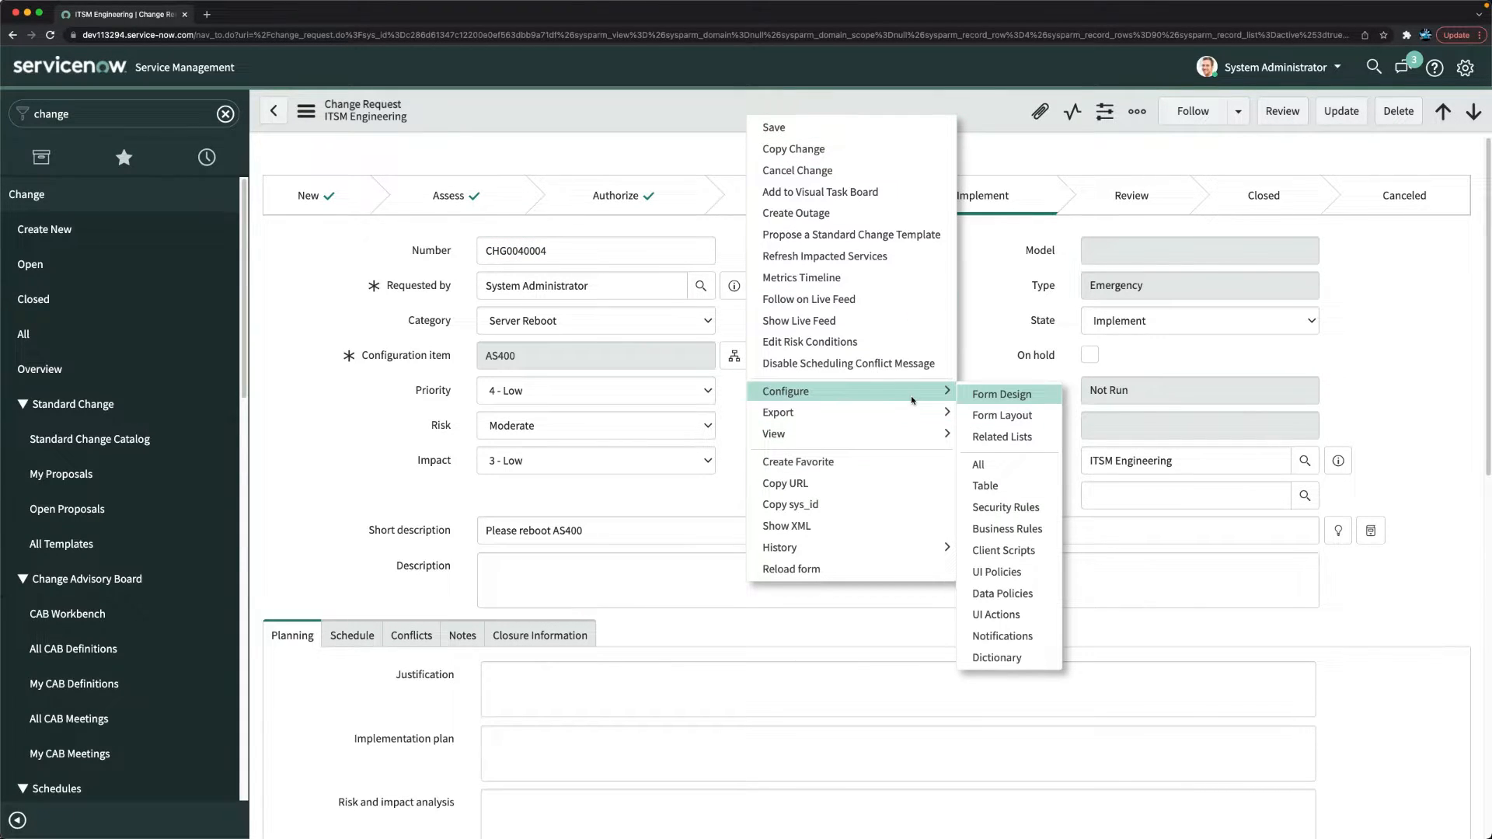
left_click(1005, 573)
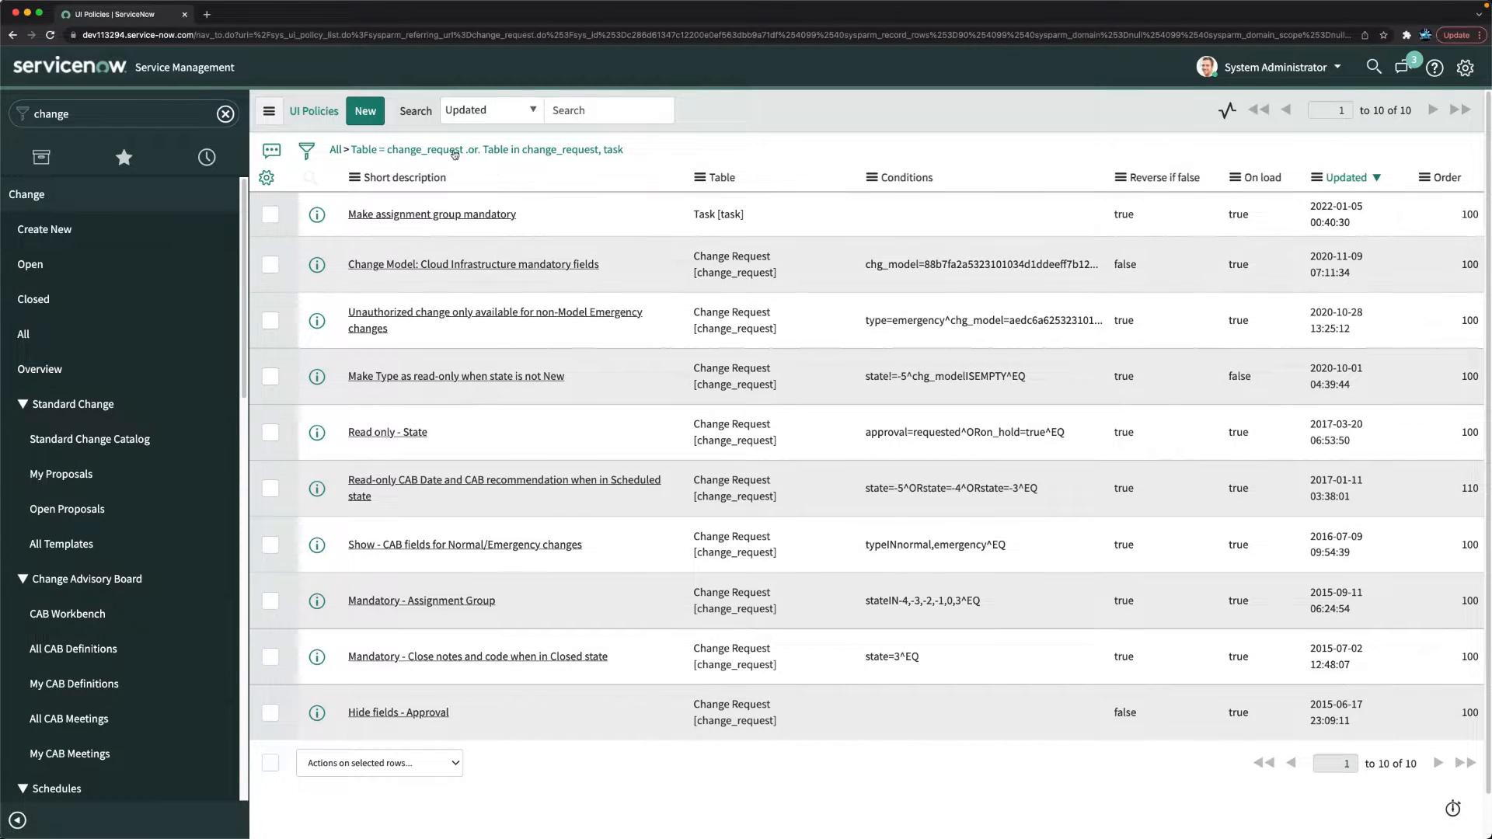
left_click(368, 116)
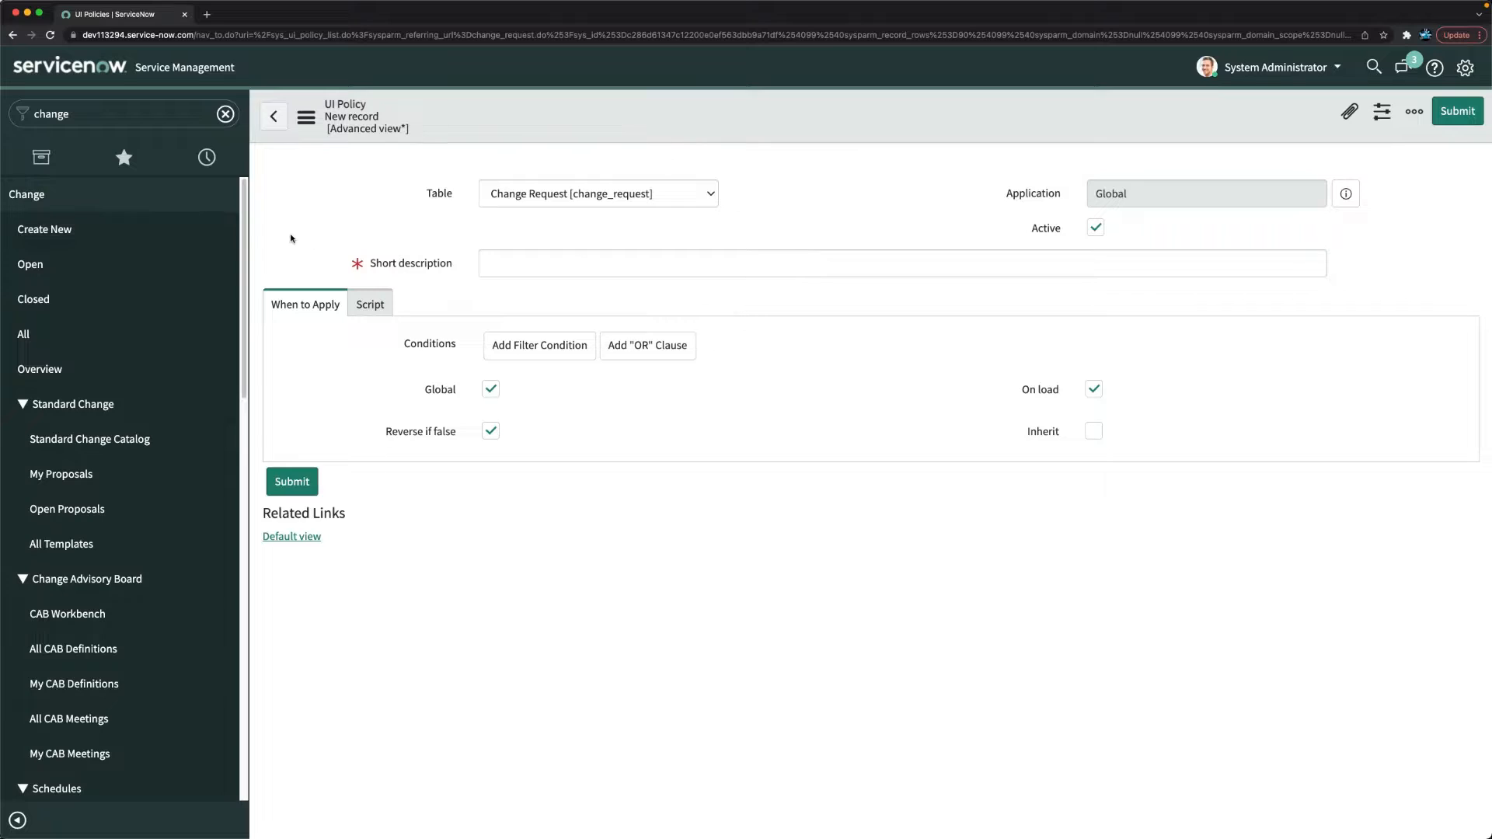
Enter "Mock.Make Implementor mandatory" as the new UI policy's short description.
left_click(660, 263)
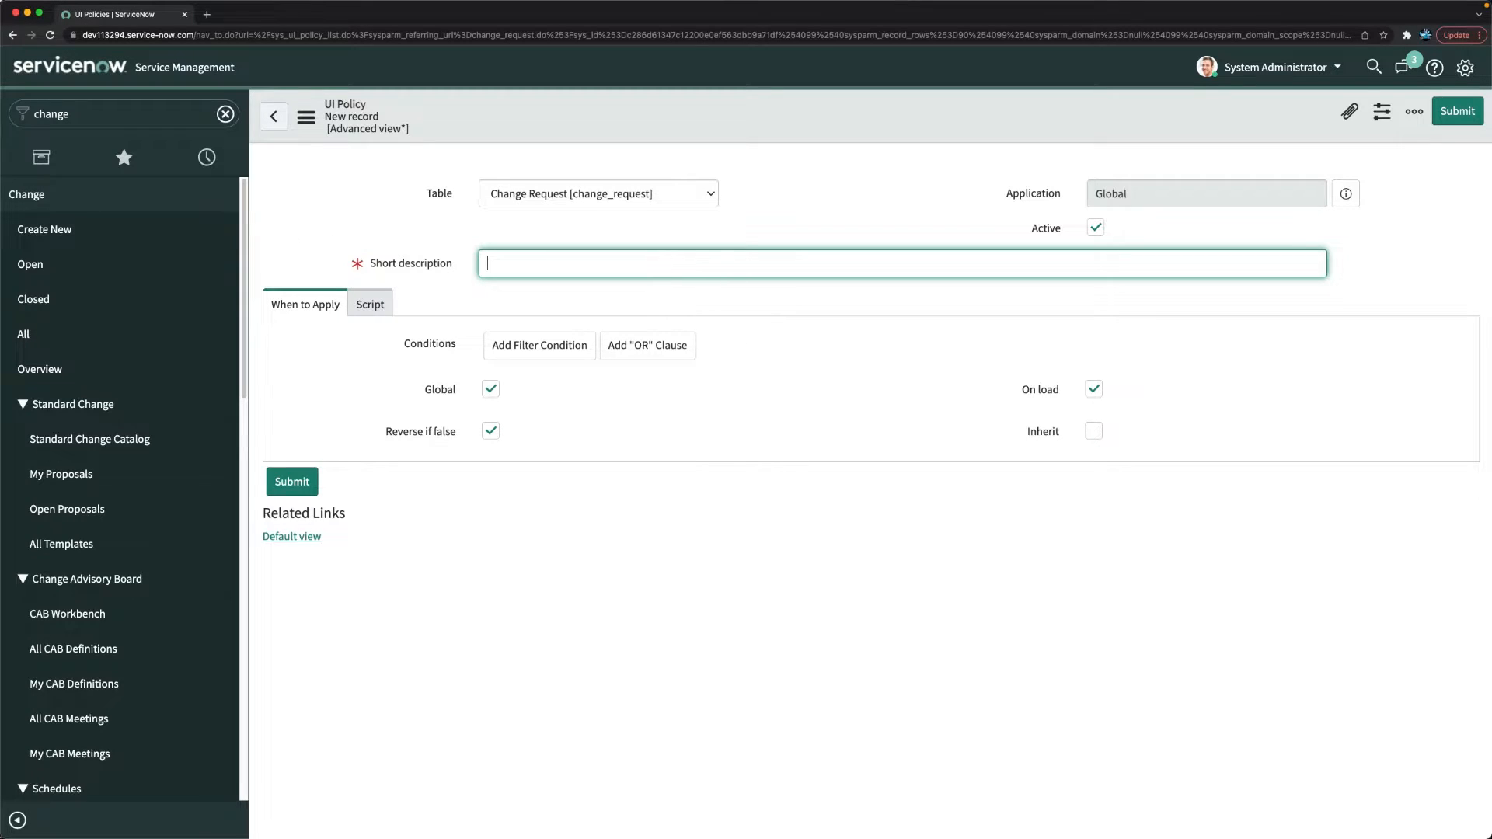
type("Mock.")
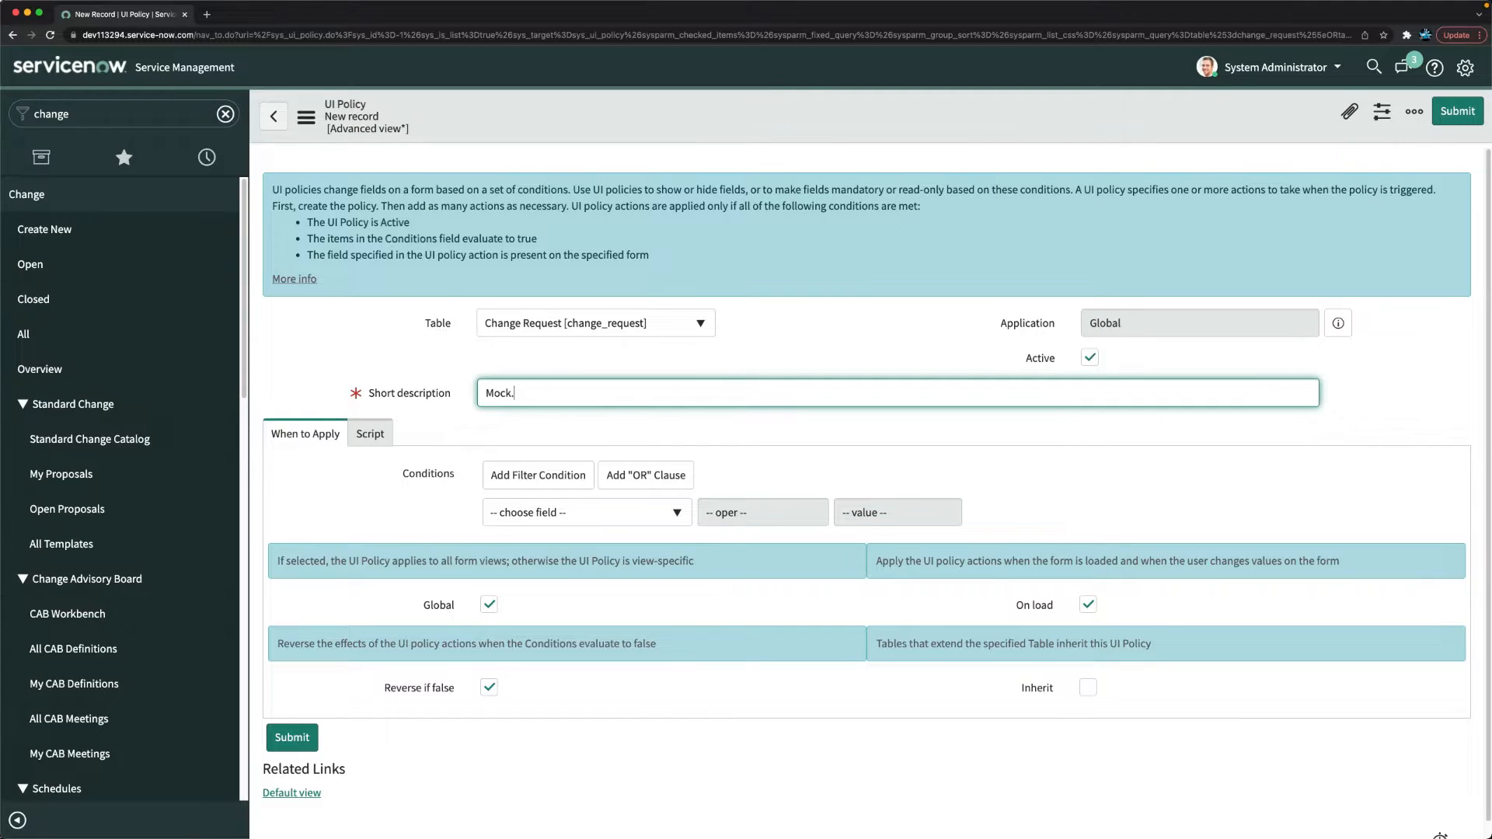
type("Set")
key("BackSpace")
key("BackSpace")
type("Make ")
type("Assig")
type("mp")
type("lementor m")
type("anda")
type("tory")
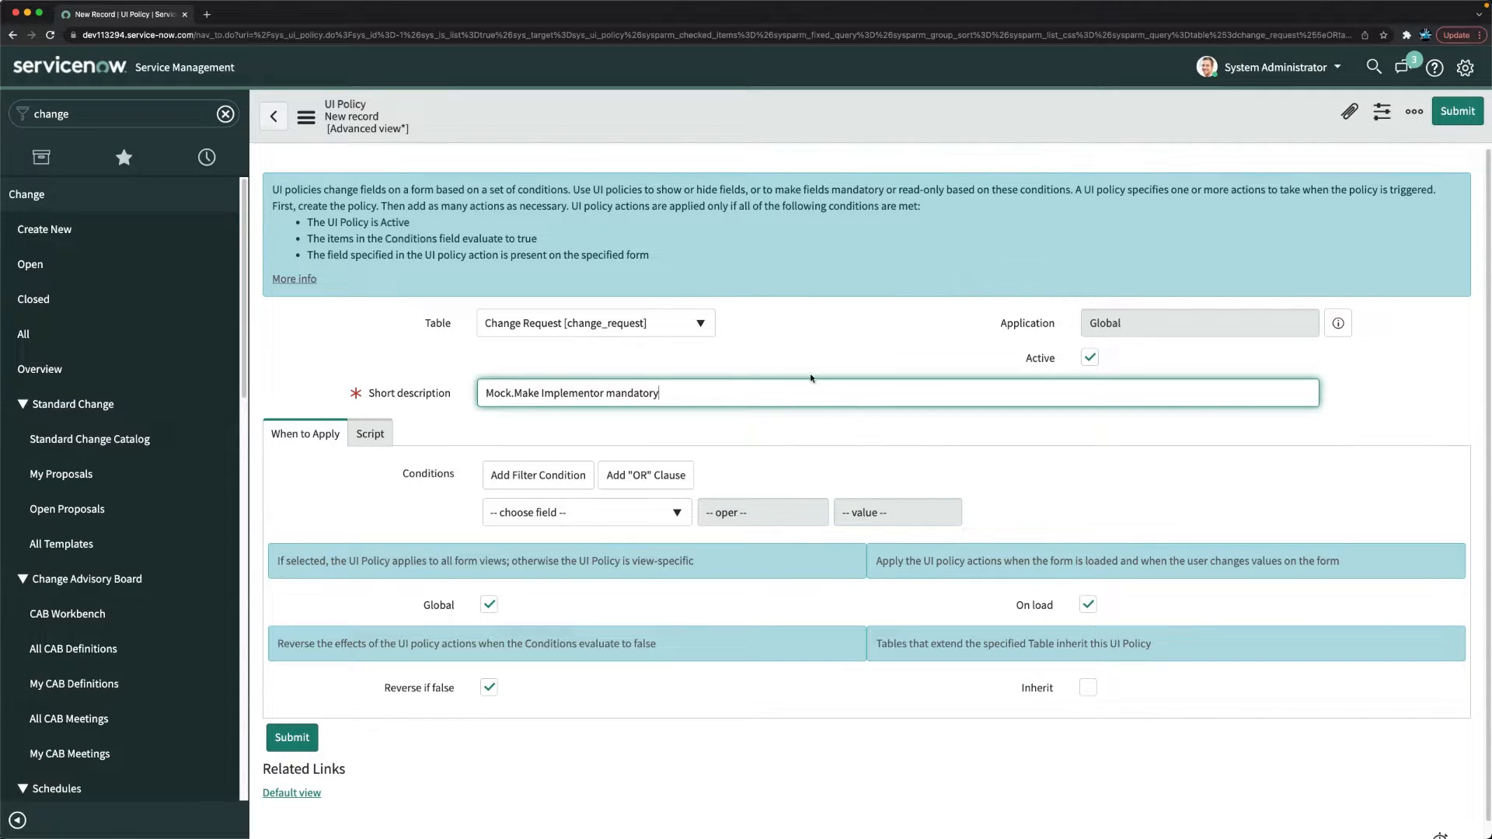
Add the condition "State is Implement" to the UI policy and save it.
scroll(699, 443, "down", 1)
left_click(596, 500)
type("stae")
key("BackSpace")
key("Down")
key("Down")
key("Down")
key("Down")
key("Down")
key("Down")
key("Down")
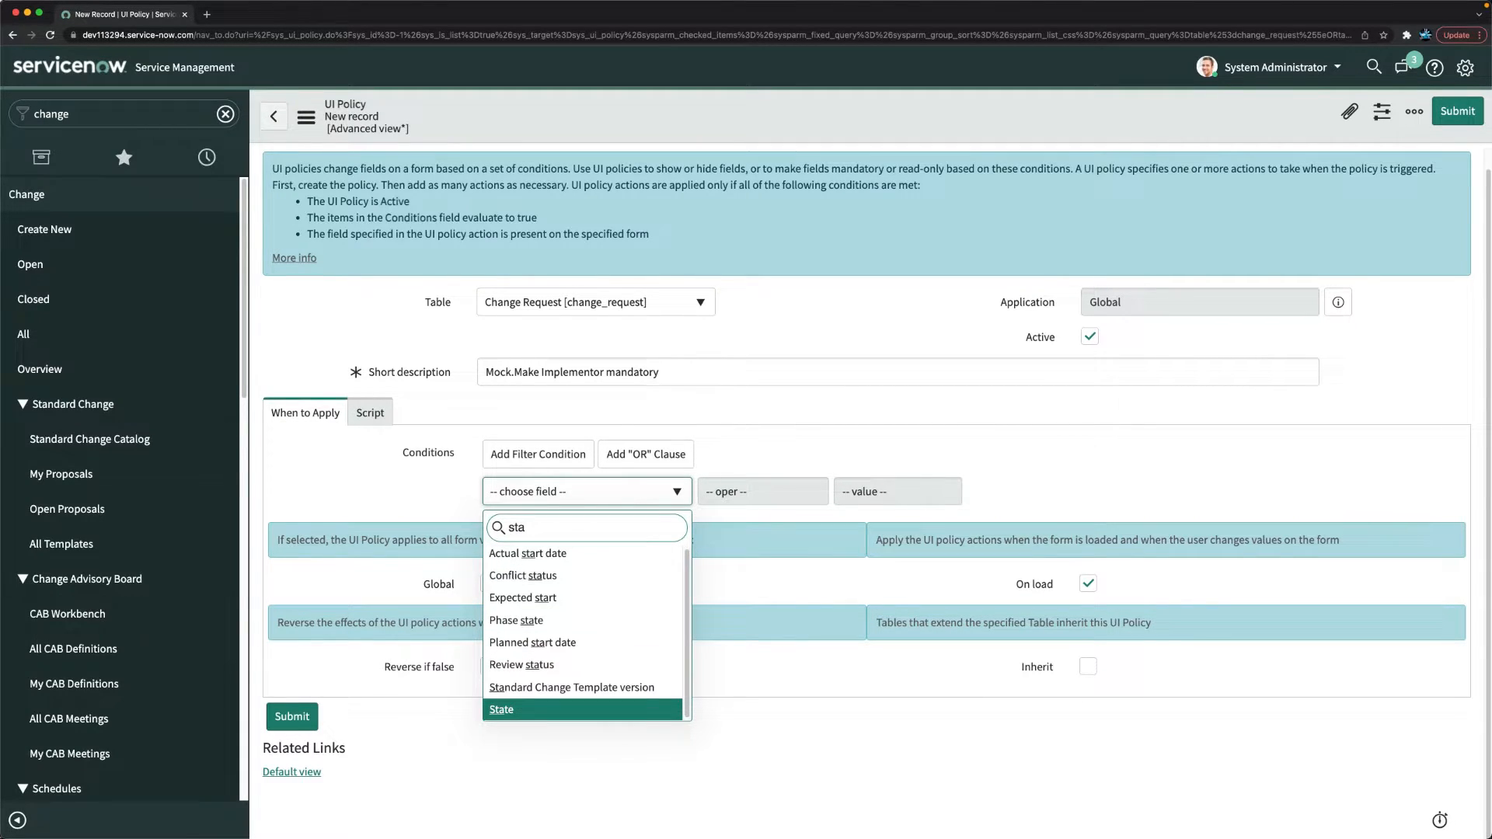
key("Return")
left_click(904, 482)
left_click(894, 586)
right_click(785, 105)
left_click(822, 123)
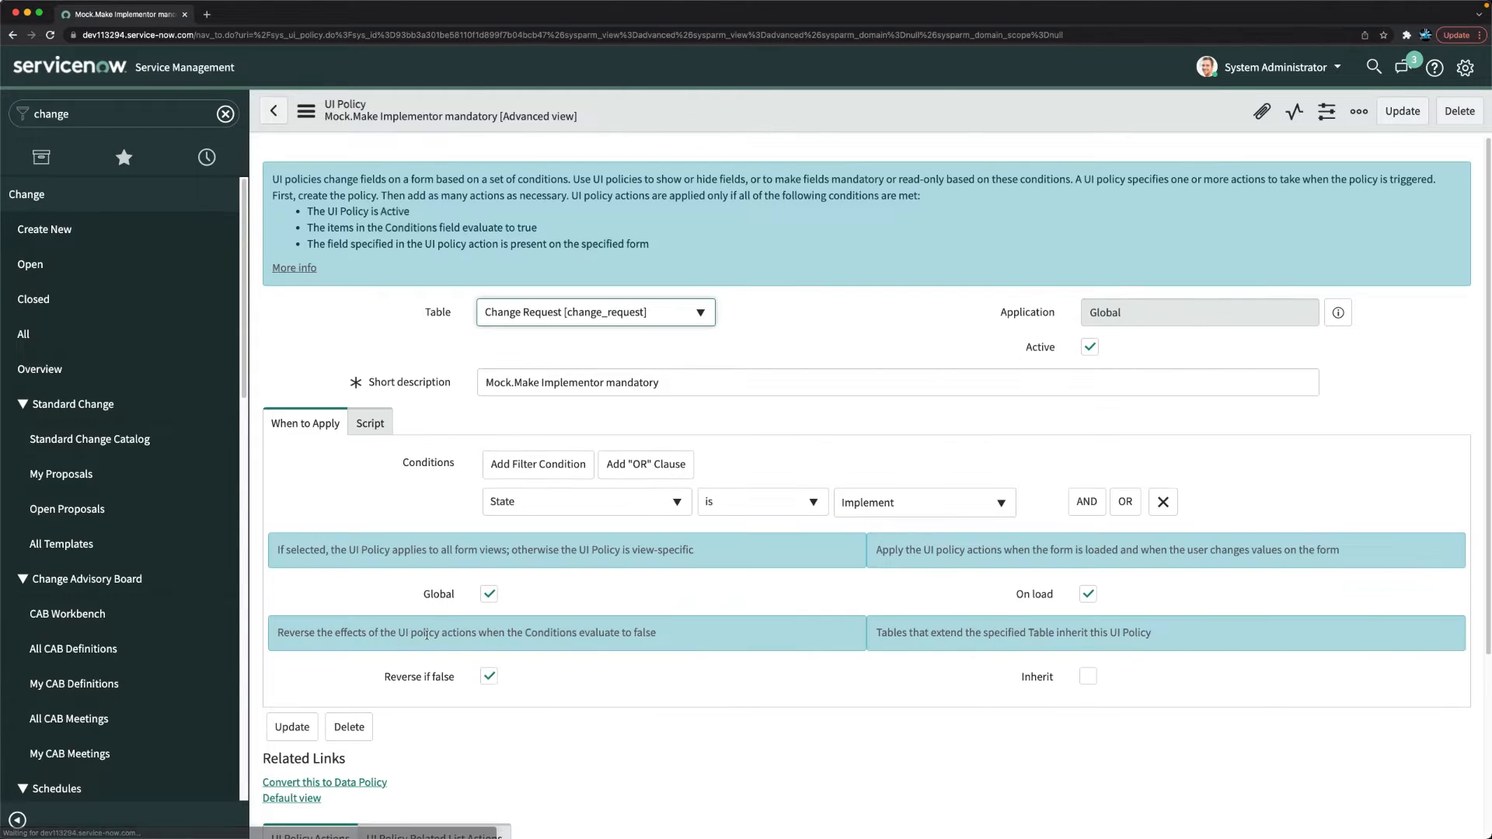
Add a UI policy action that makes the Implementor field mandatory, and submit it.
scroll(440, 626, "down", 5)
left_click(413, 624)
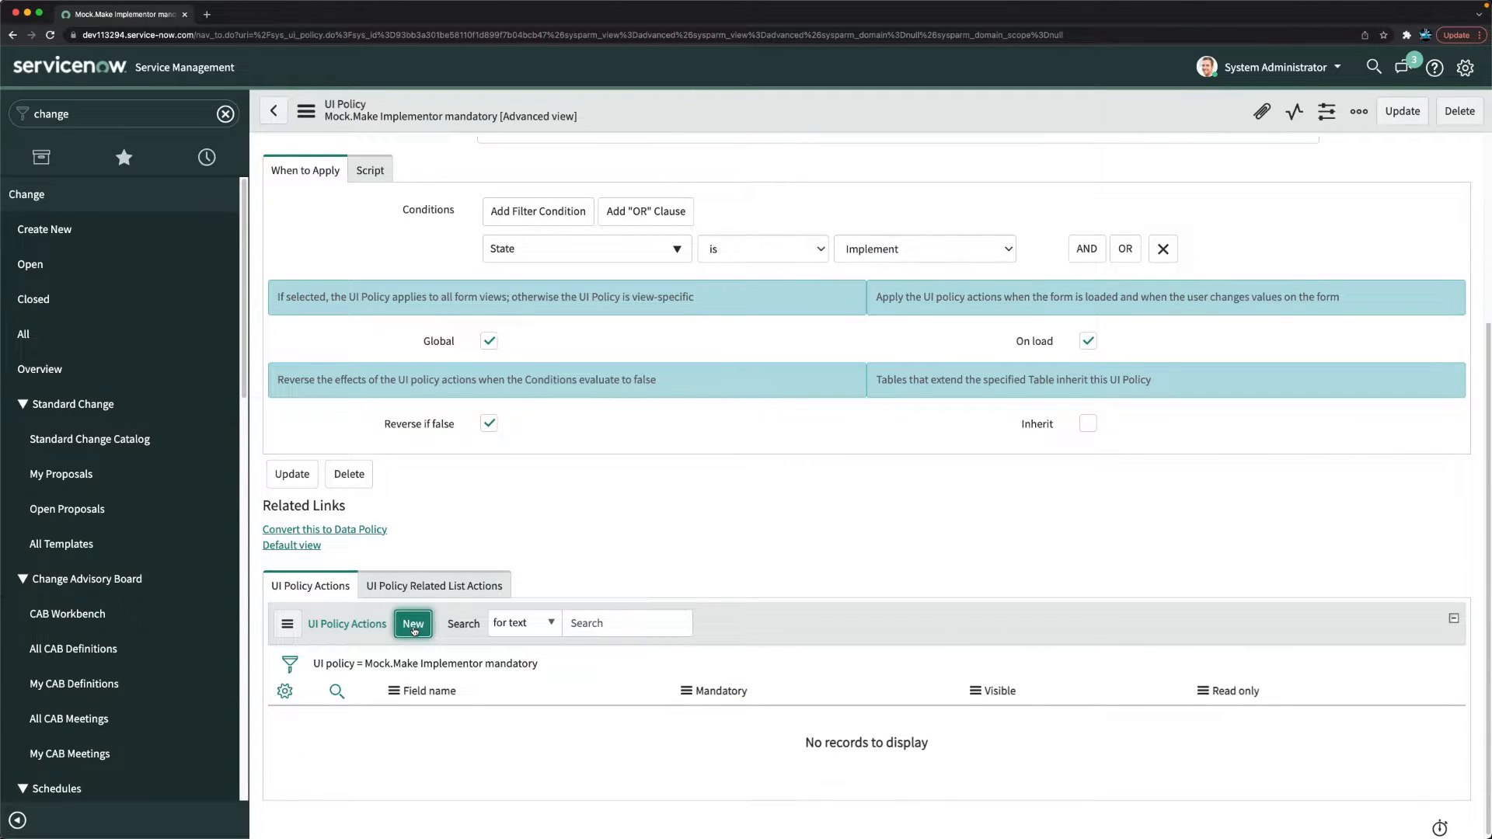
left_click(634, 253)
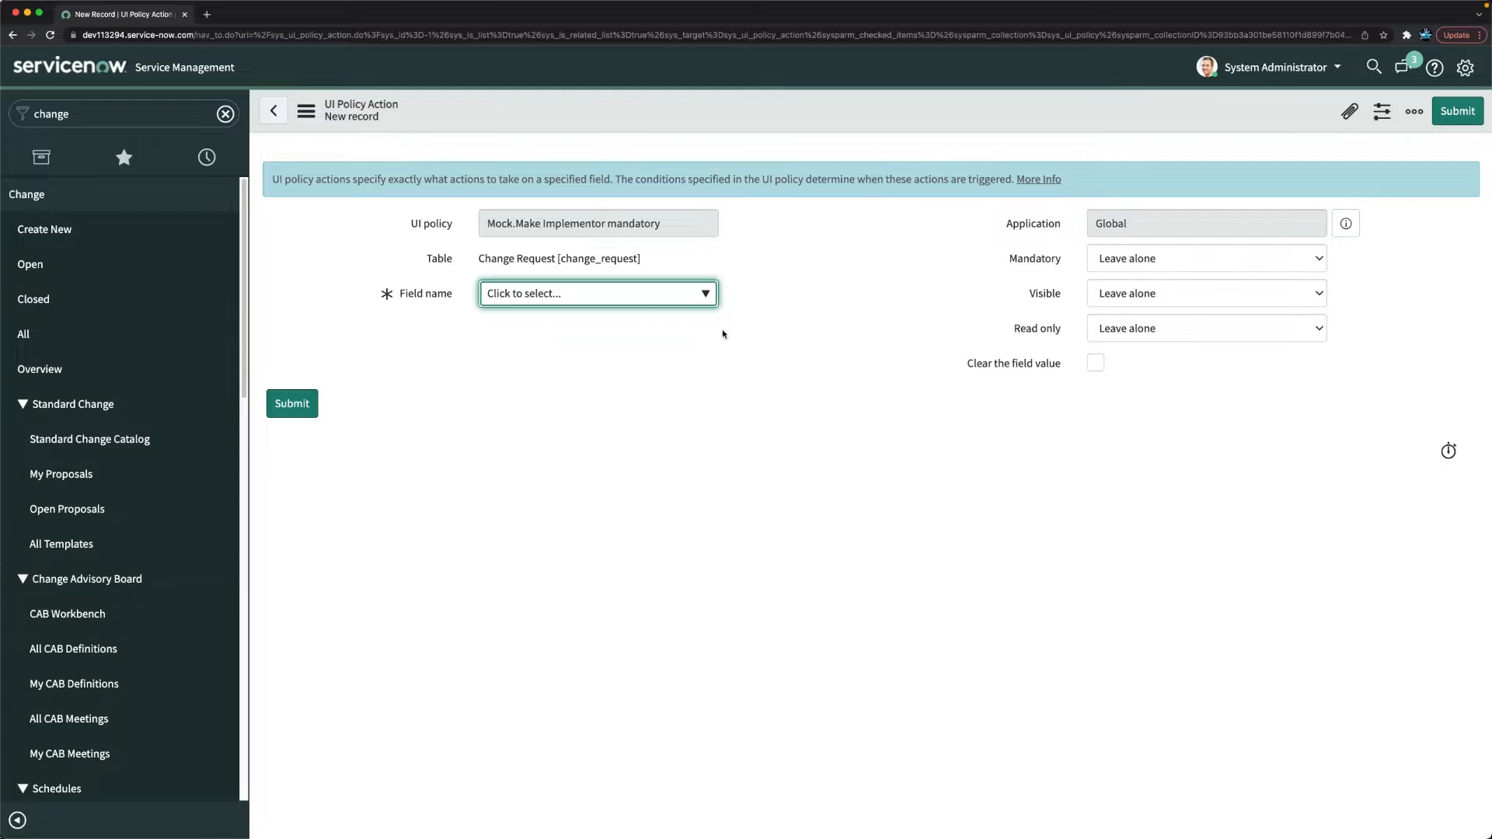
left_click(640, 301)
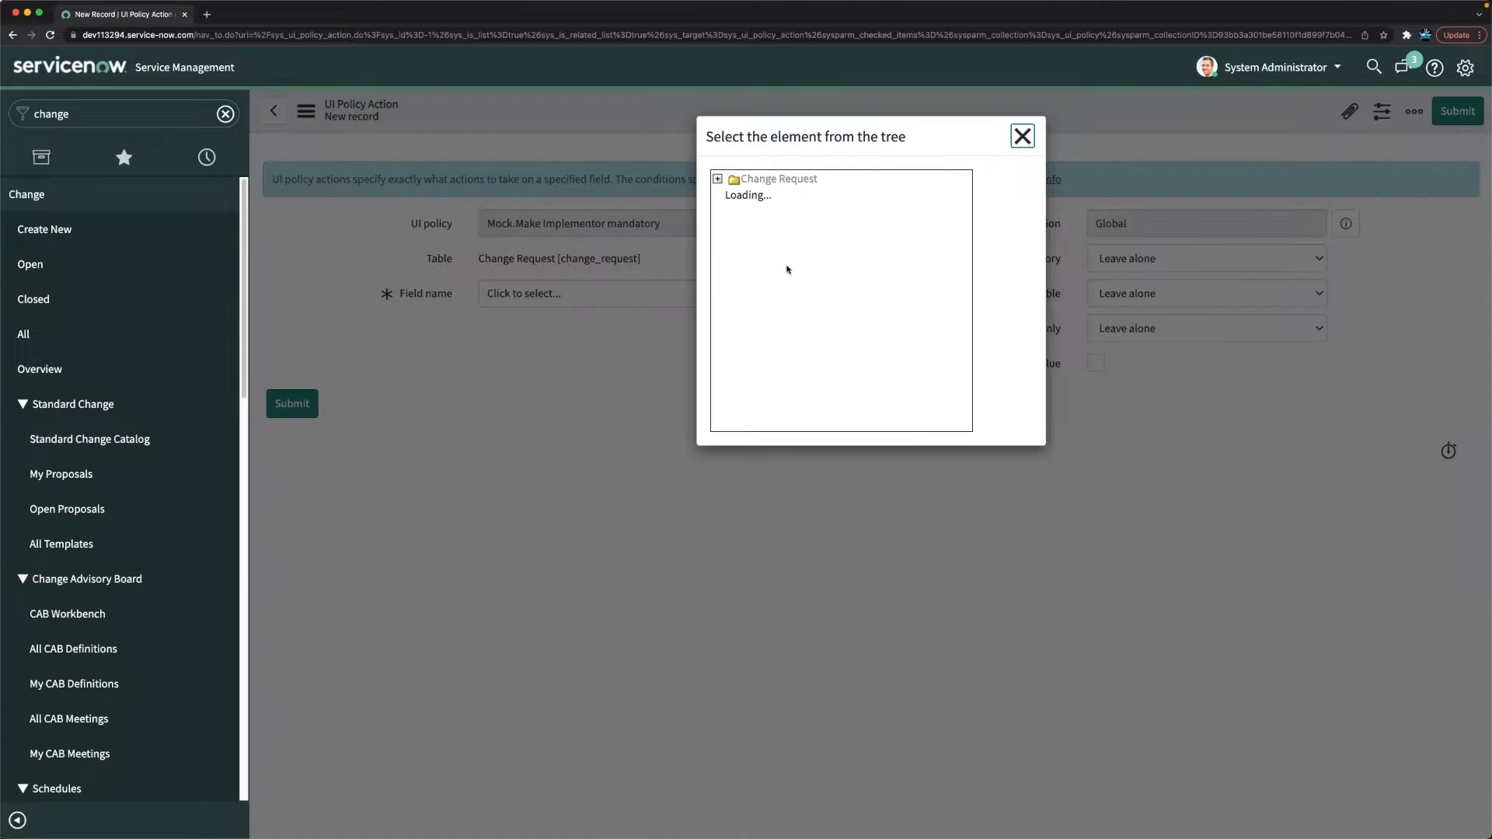
scroll(791, 360, "down", 8)
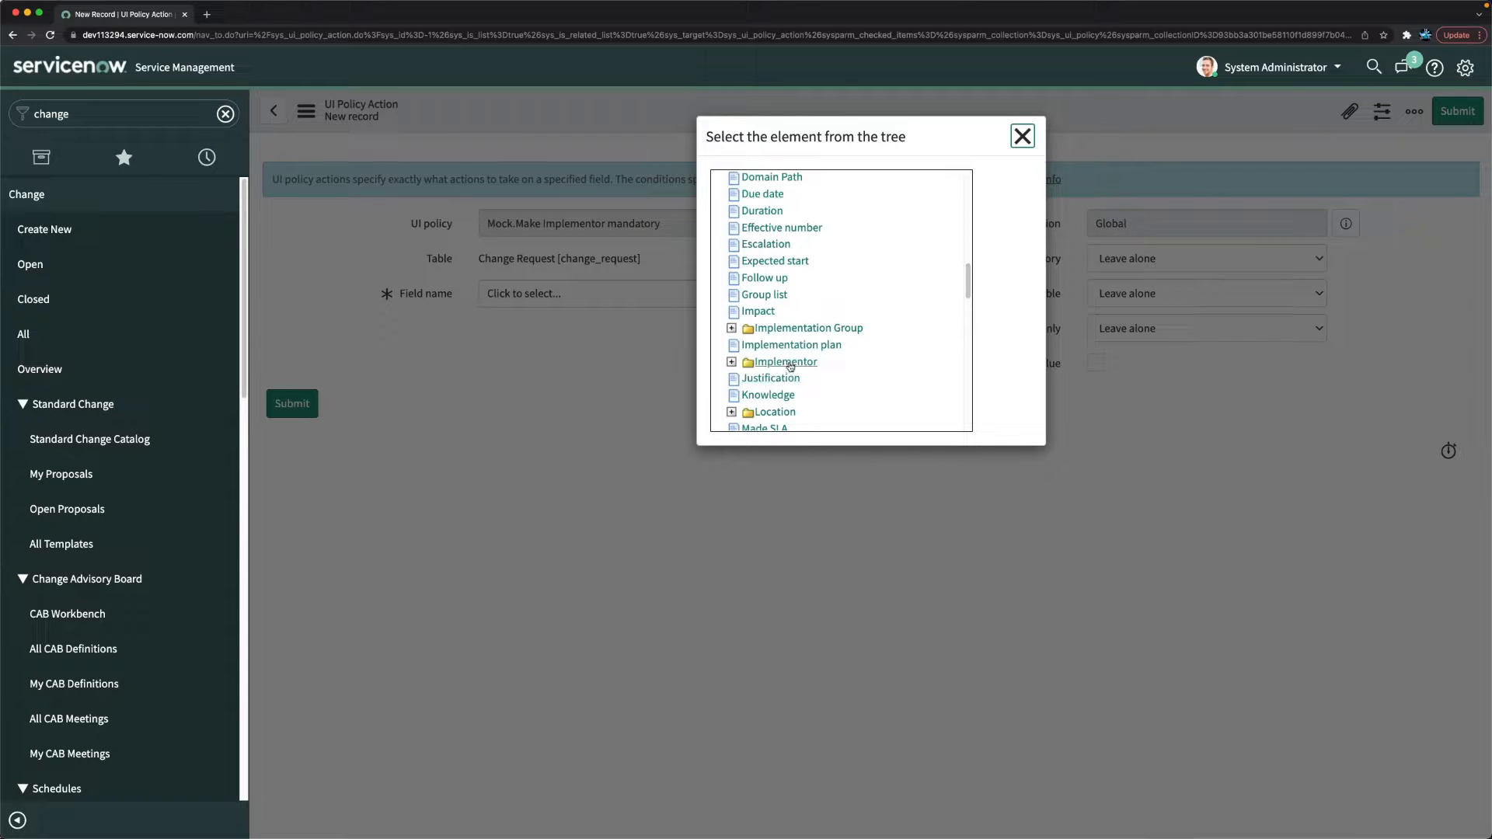
left_click(788, 364)
left_click(1150, 262)
left_click(921, 309)
left_click(307, 413)
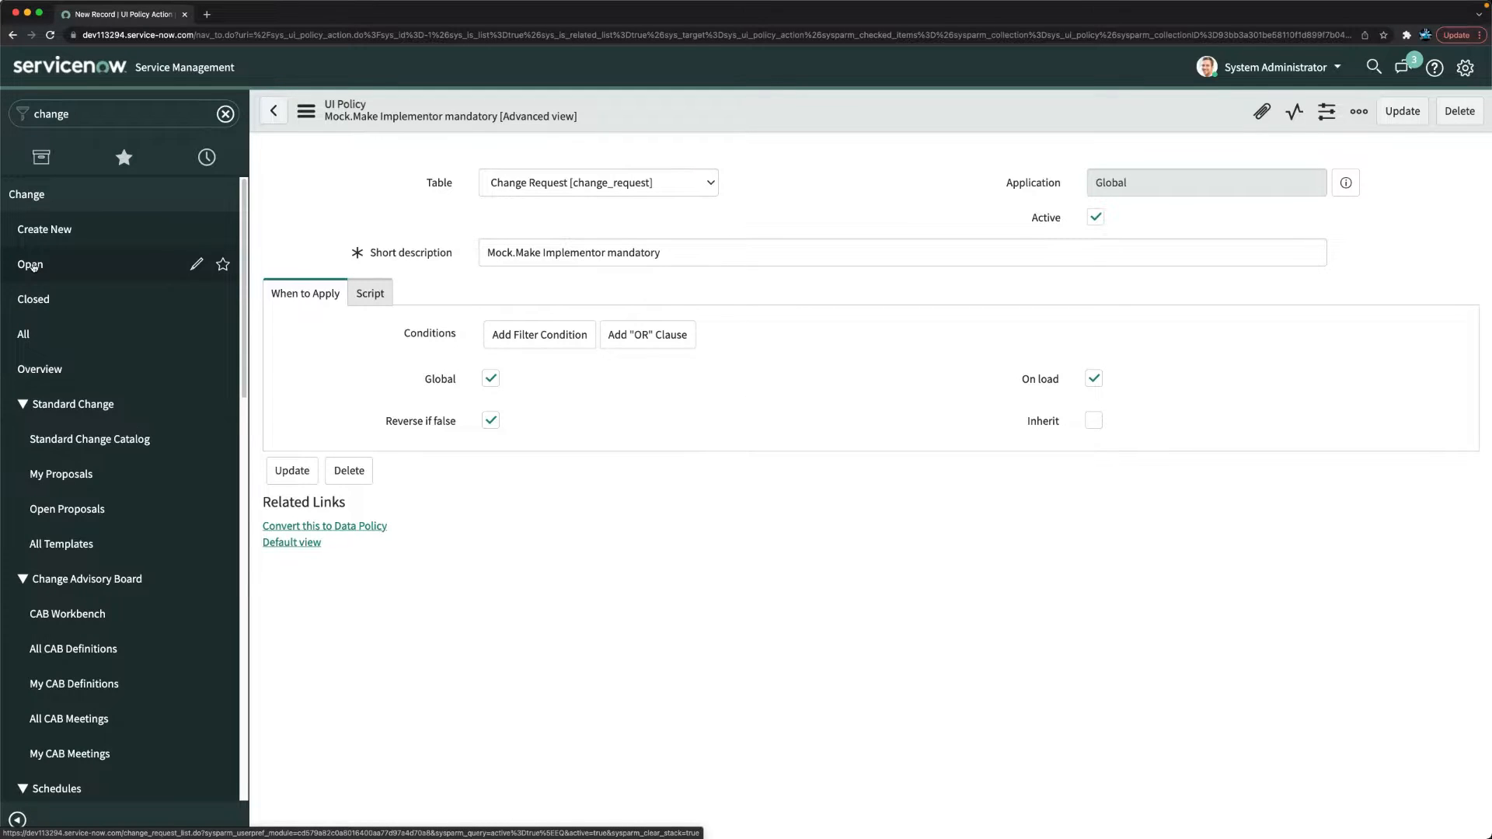
Reopen the "Please reboot AS400" change request and check whether Implementor is marked mandatory in the Implement state.
left_click(34, 267)
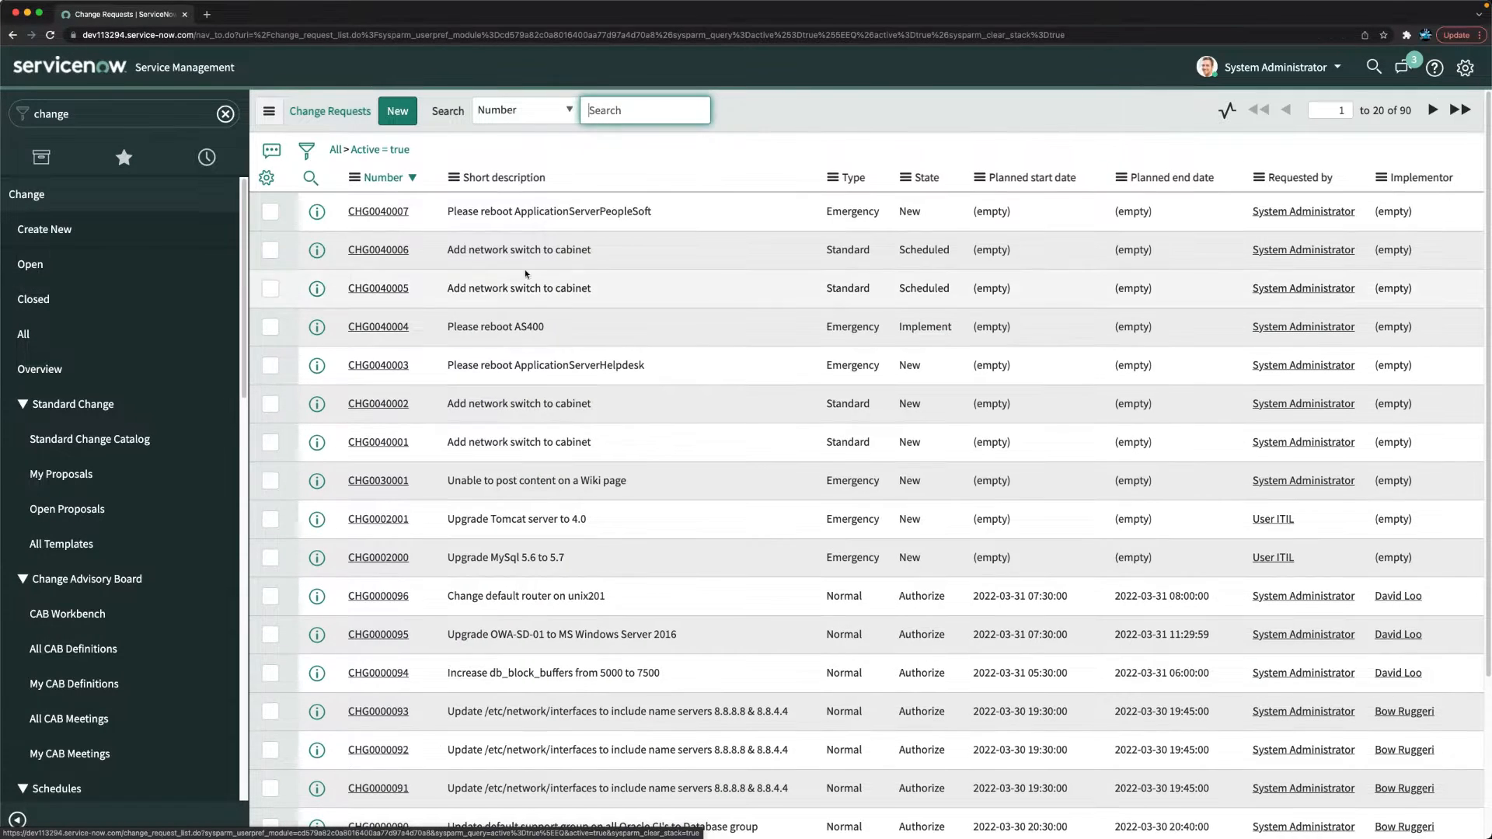
left_click(384, 329)
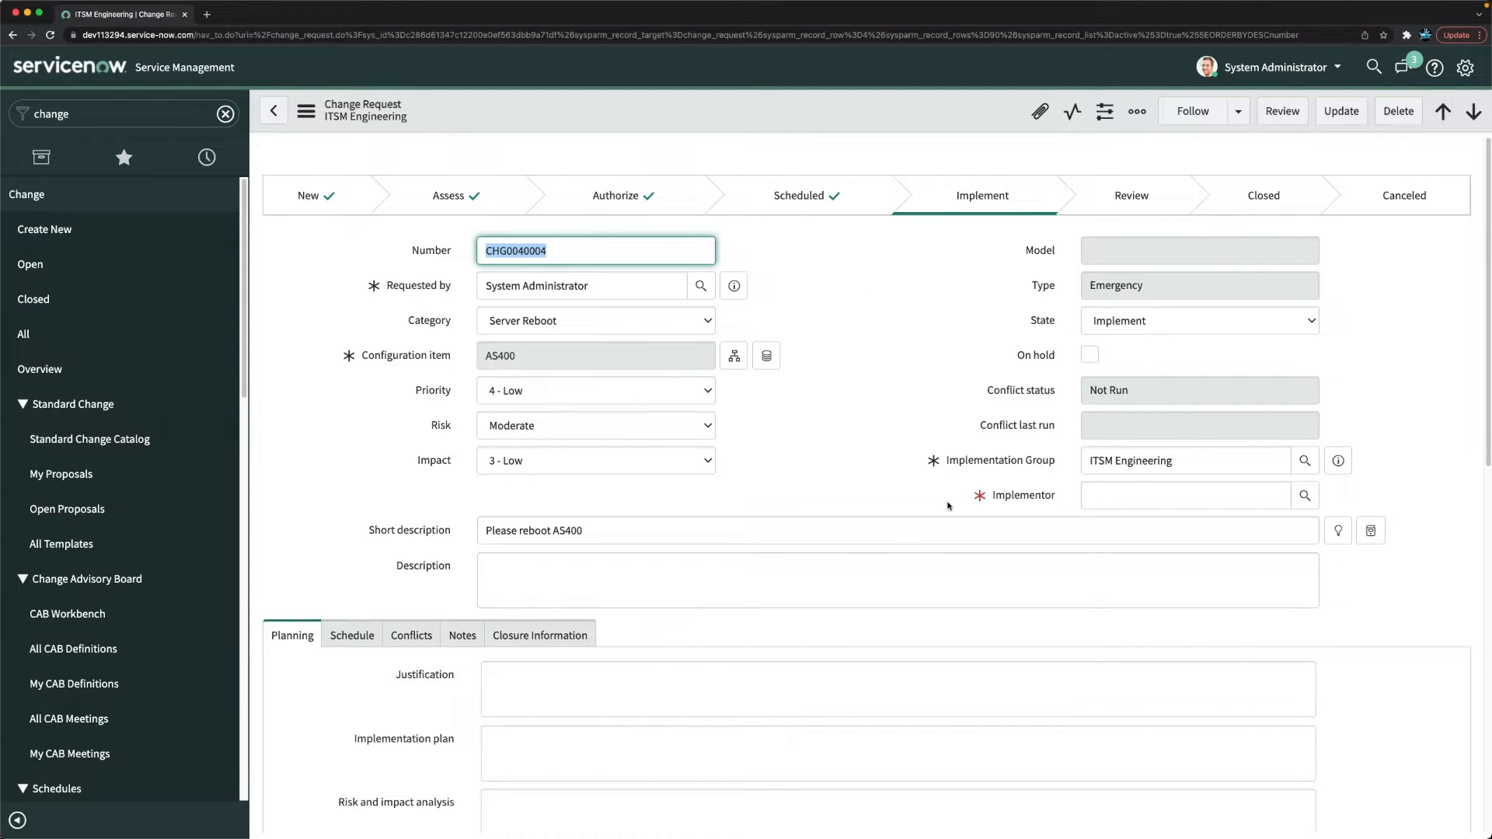
double_click(1041, 494)
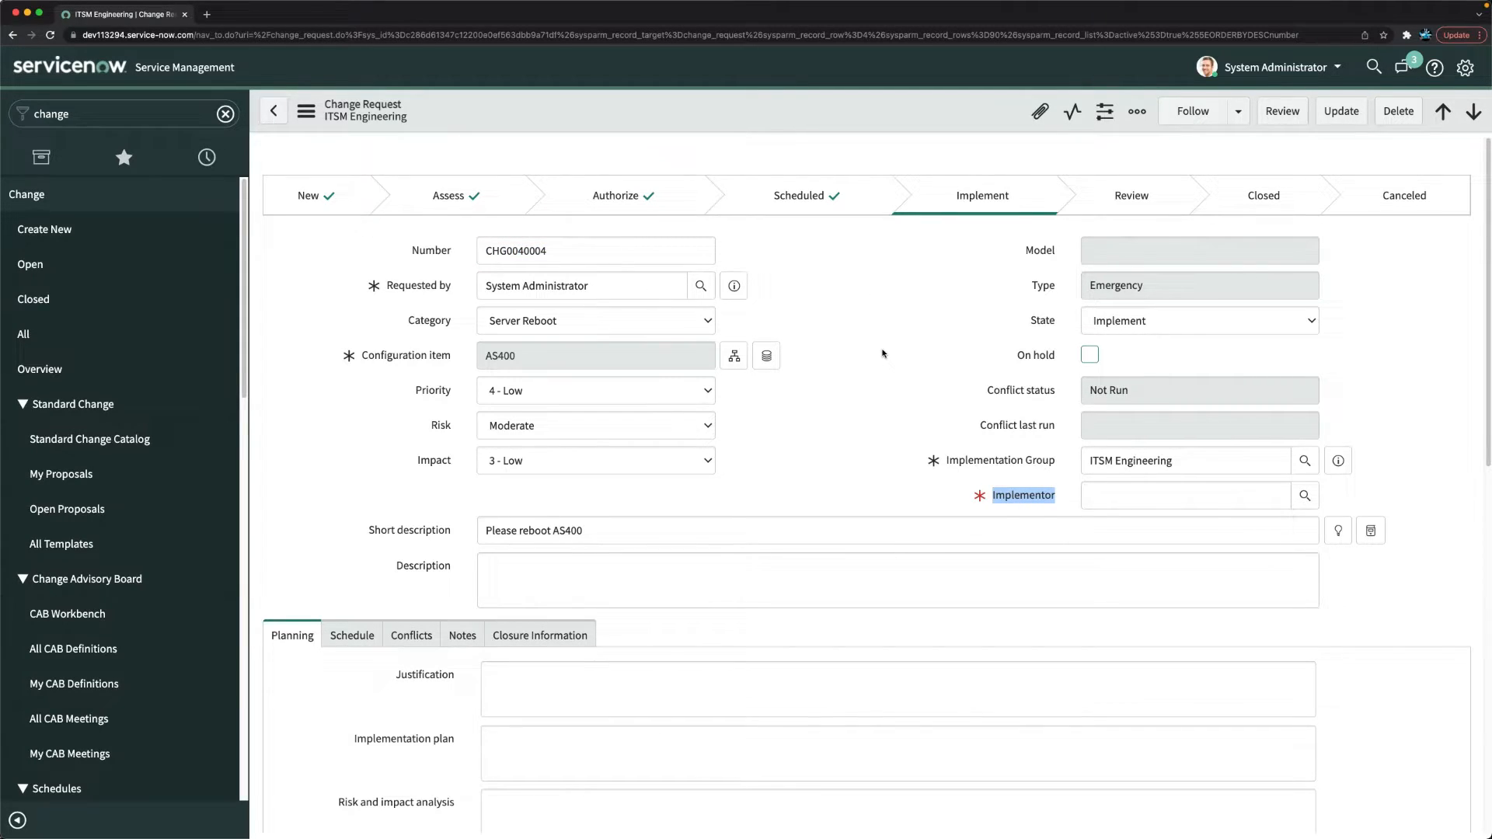
left_click(1131, 315)
left_click(863, 360)
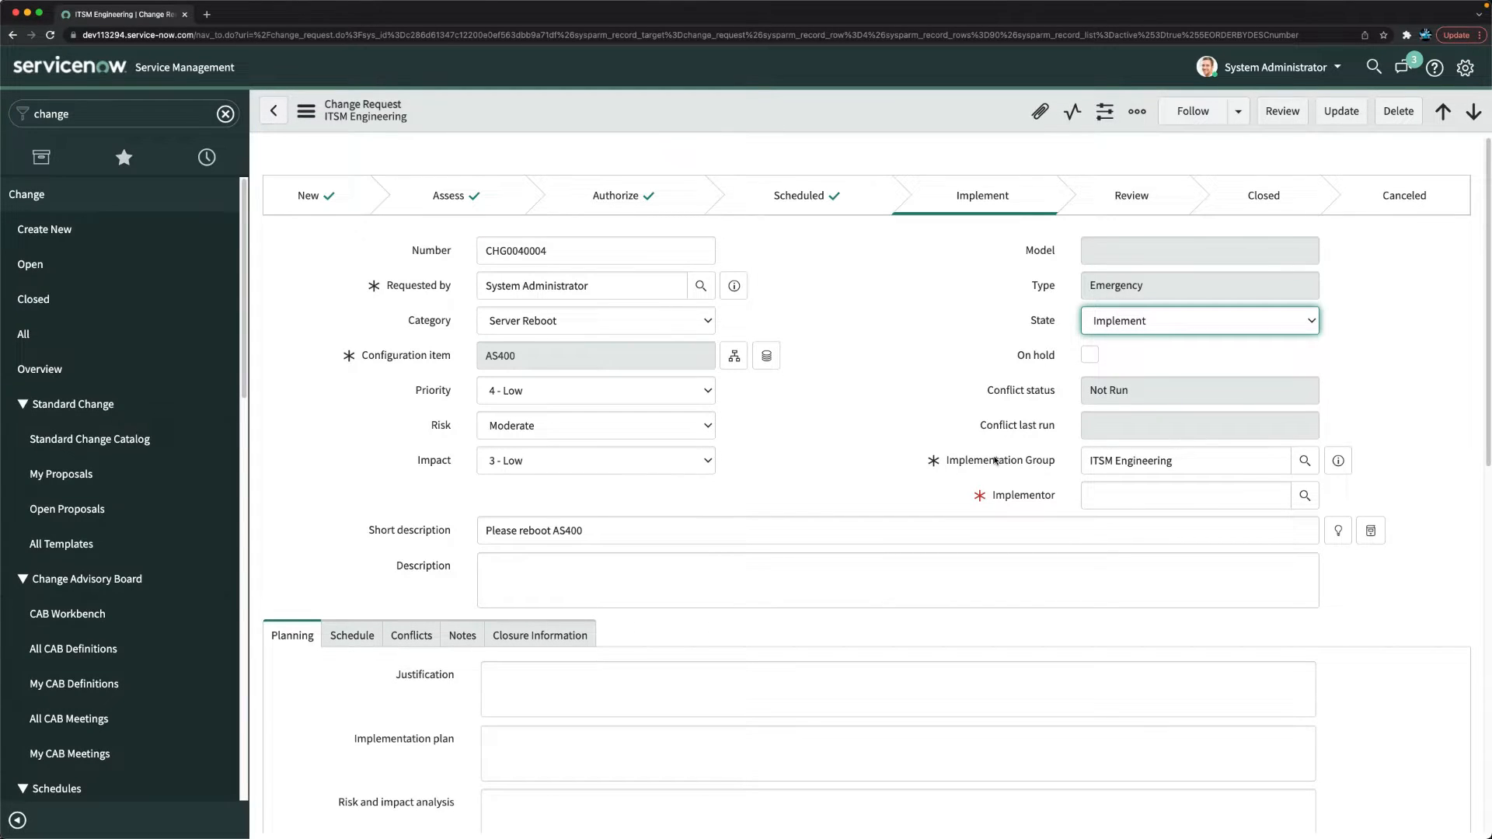
Look through the change request form and its Planning, Schedule, Conflicts and Closure Information sections for other fields worth making mandatory.
scroll(922, 424, "down", 10)
scroll(992, 333, "up", 8)
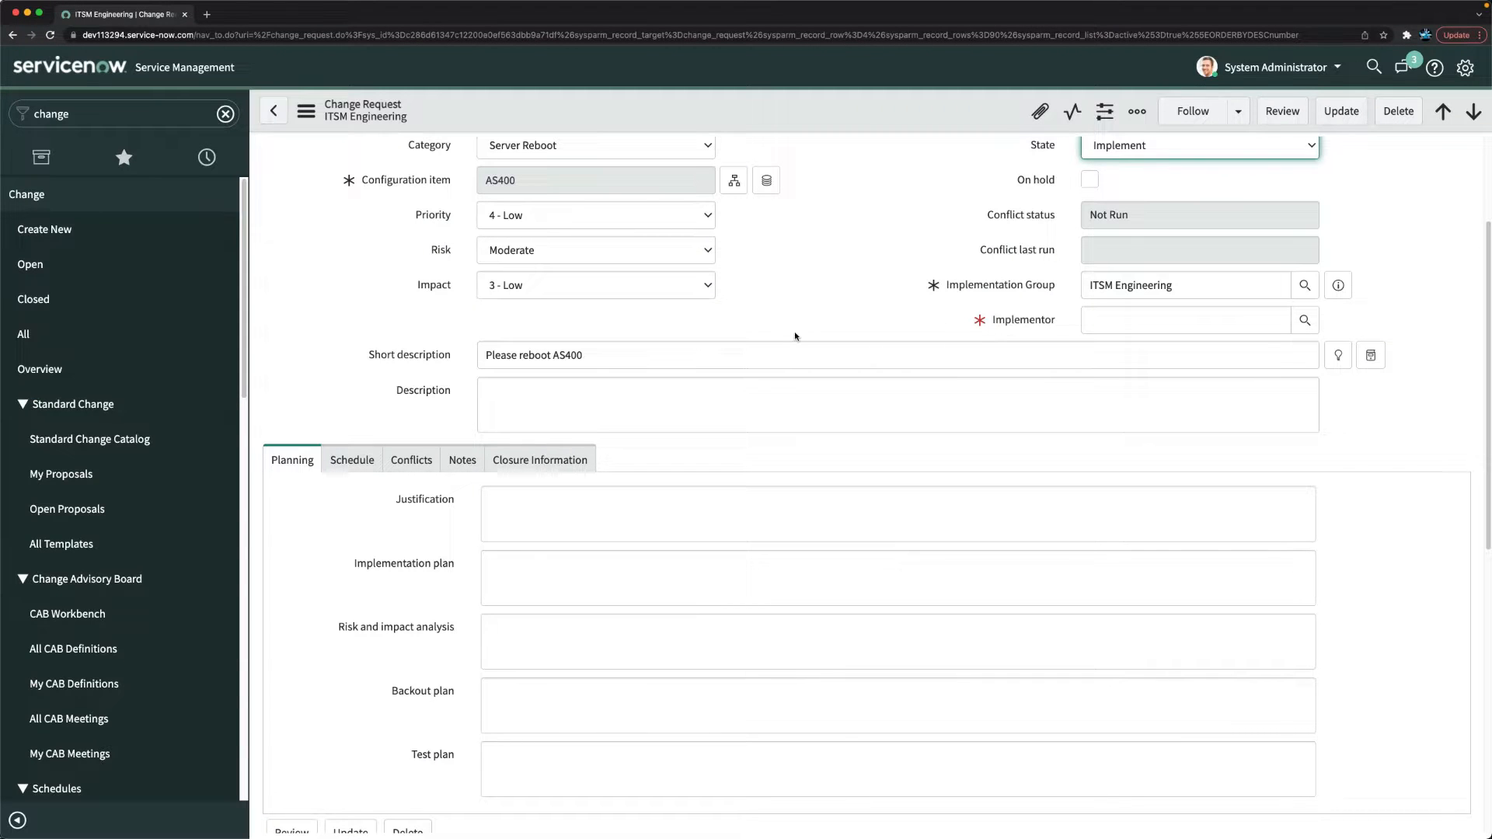
scroll(656, 466, "up", 2)
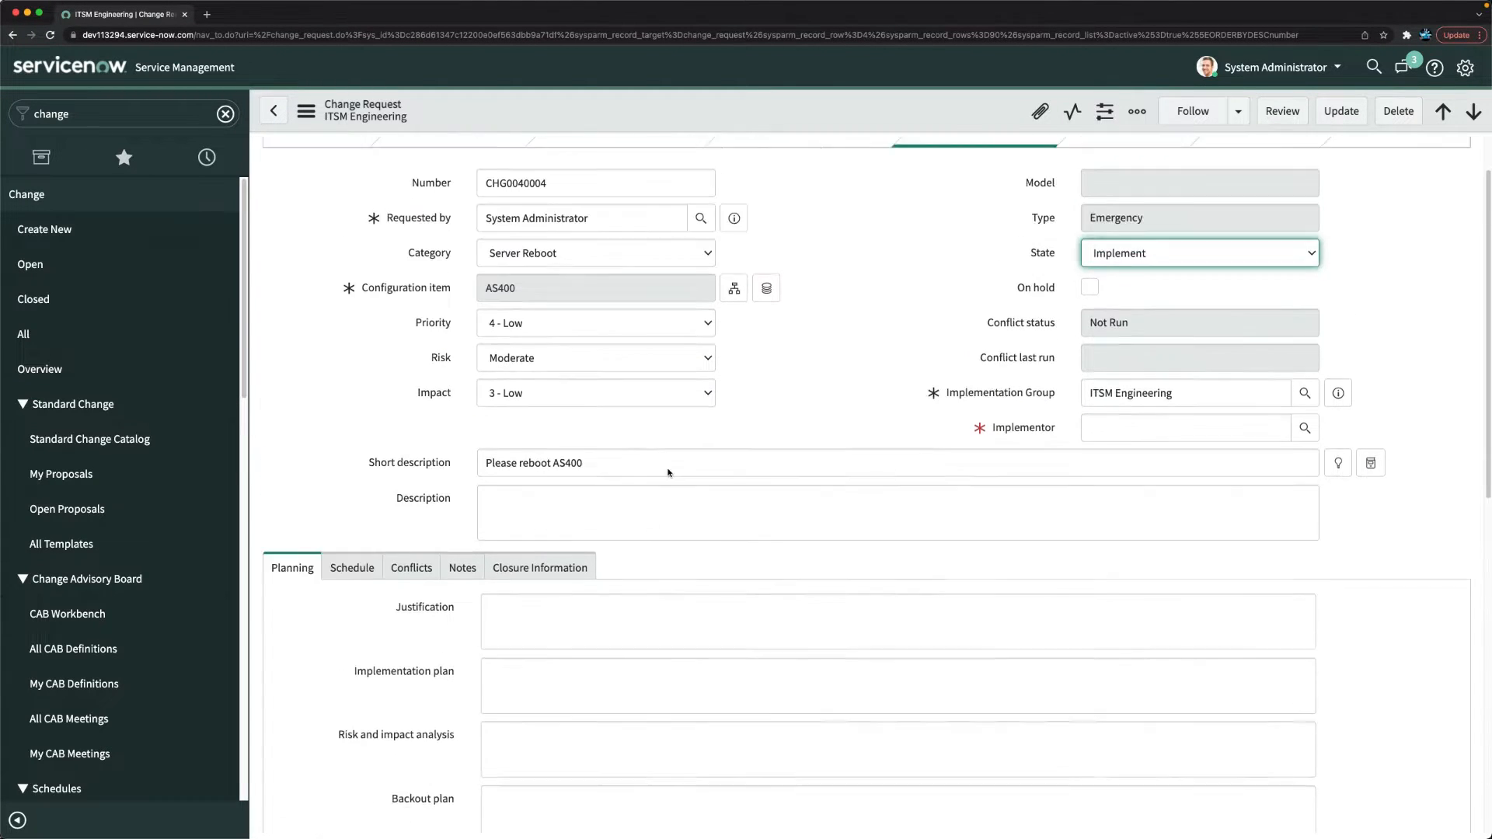
scroll(728, 462, "down", 3)
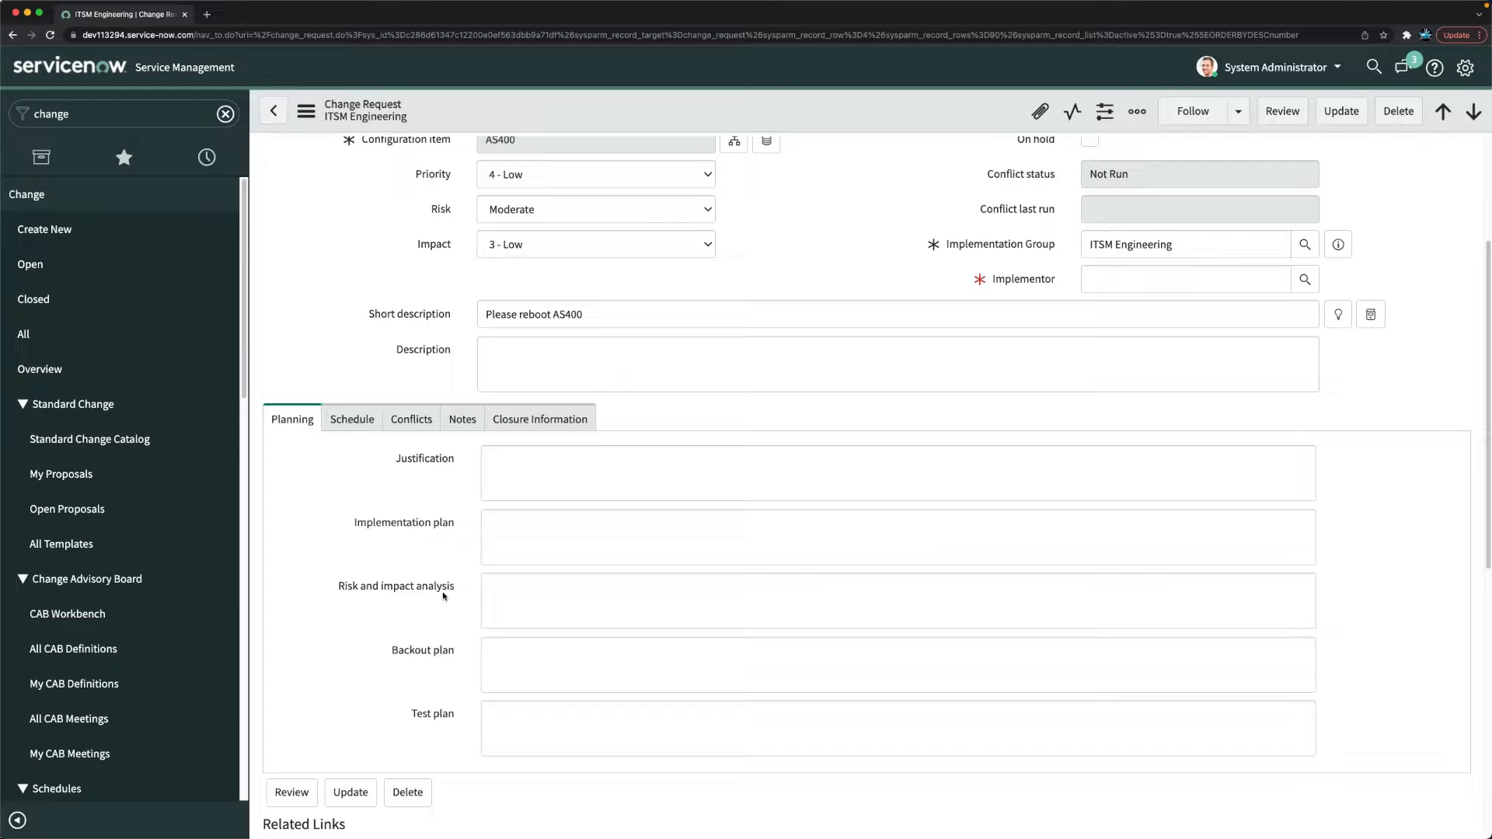
left_click(352, 420)
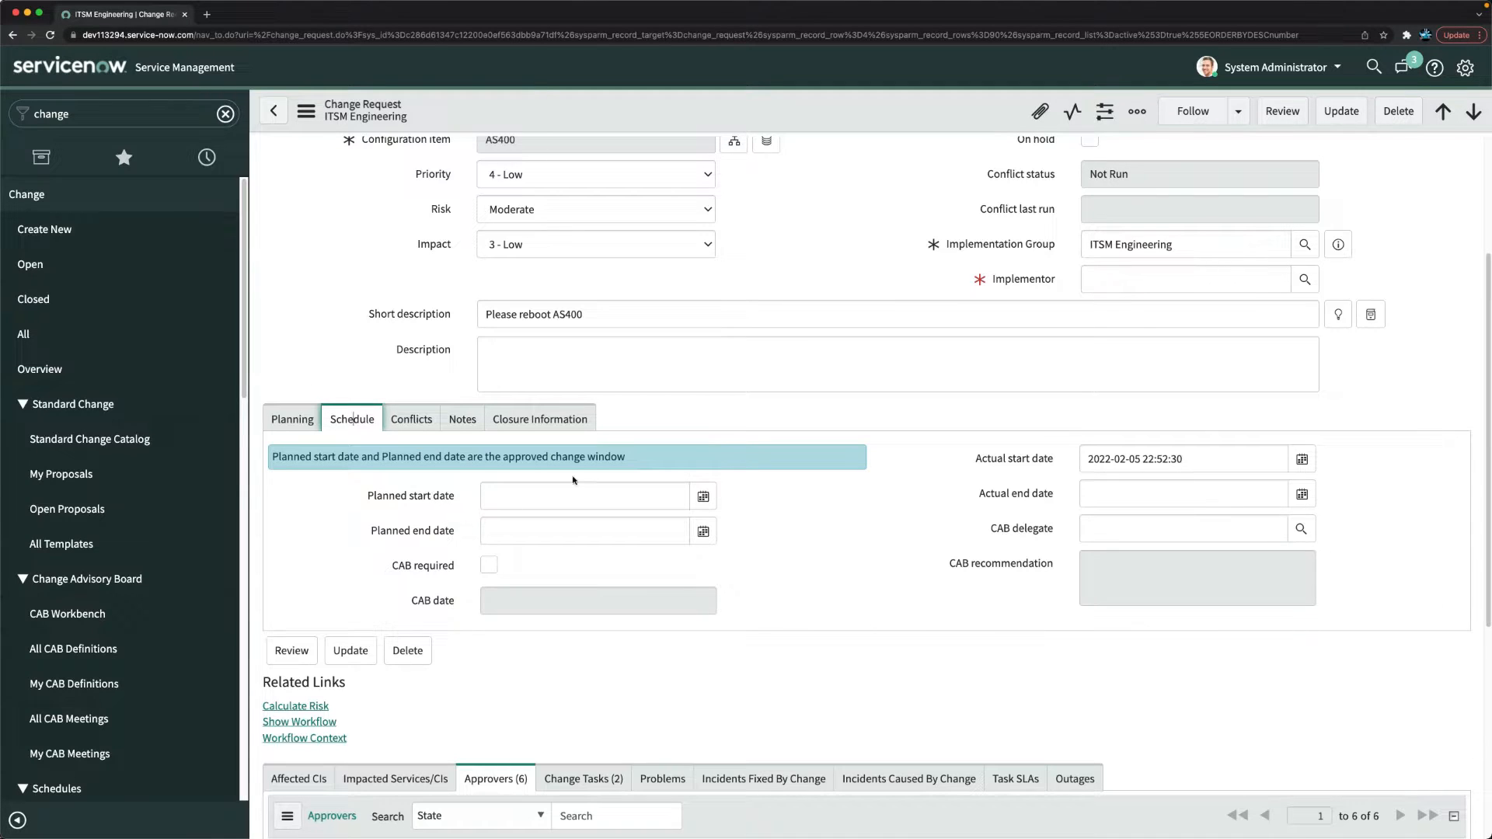
left_click(412, 420)
left_click(541, 419)
left_click(352, 420)
left_click(289, 422)
scroll(393, 498, "up", 3)
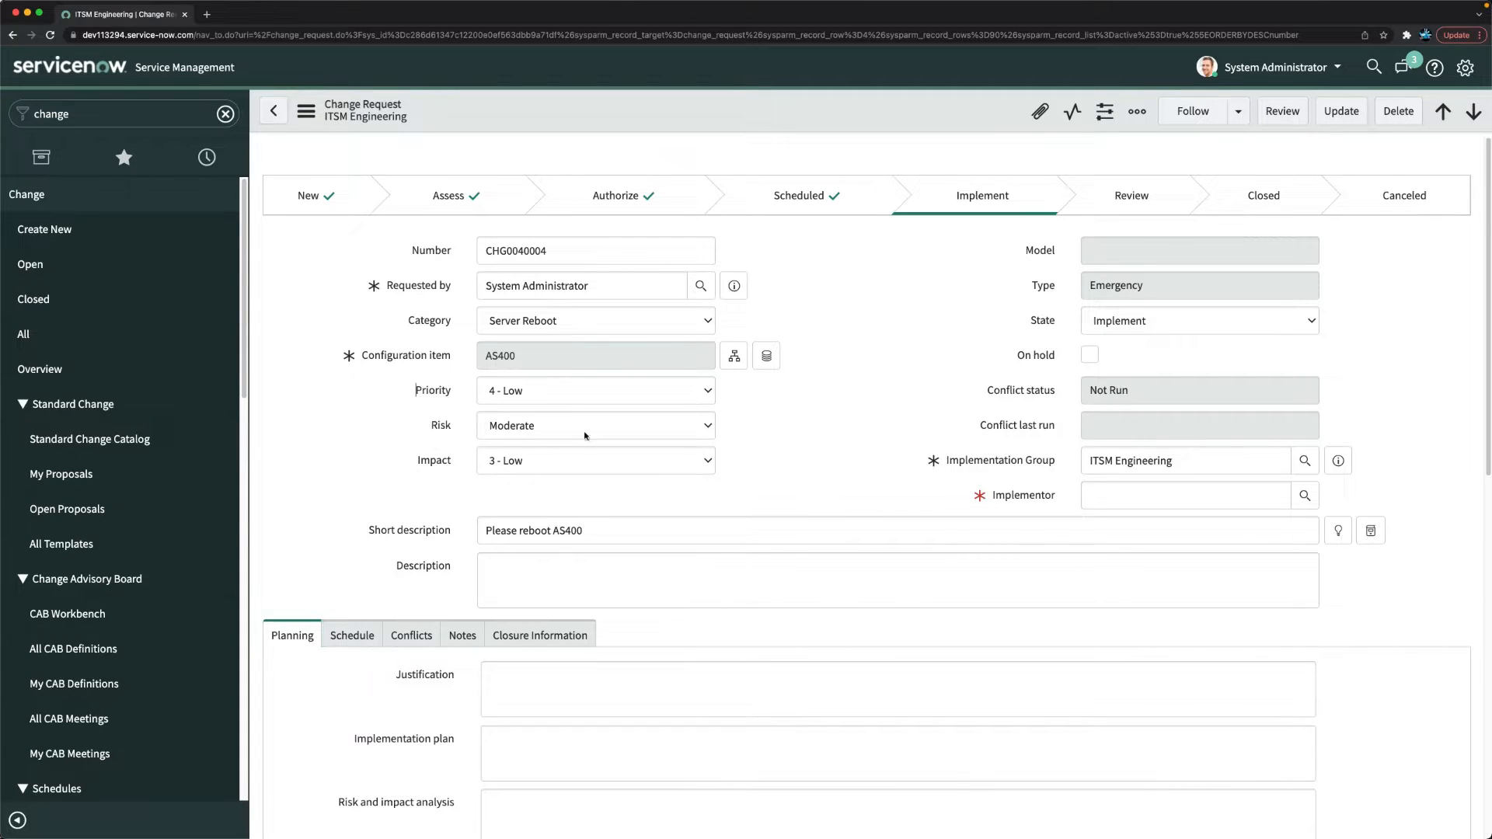
Inspect the Impact field's available choices on the change request, keeping 3 - Low selected.
left_click(437, 464)
left_click(385, 467)
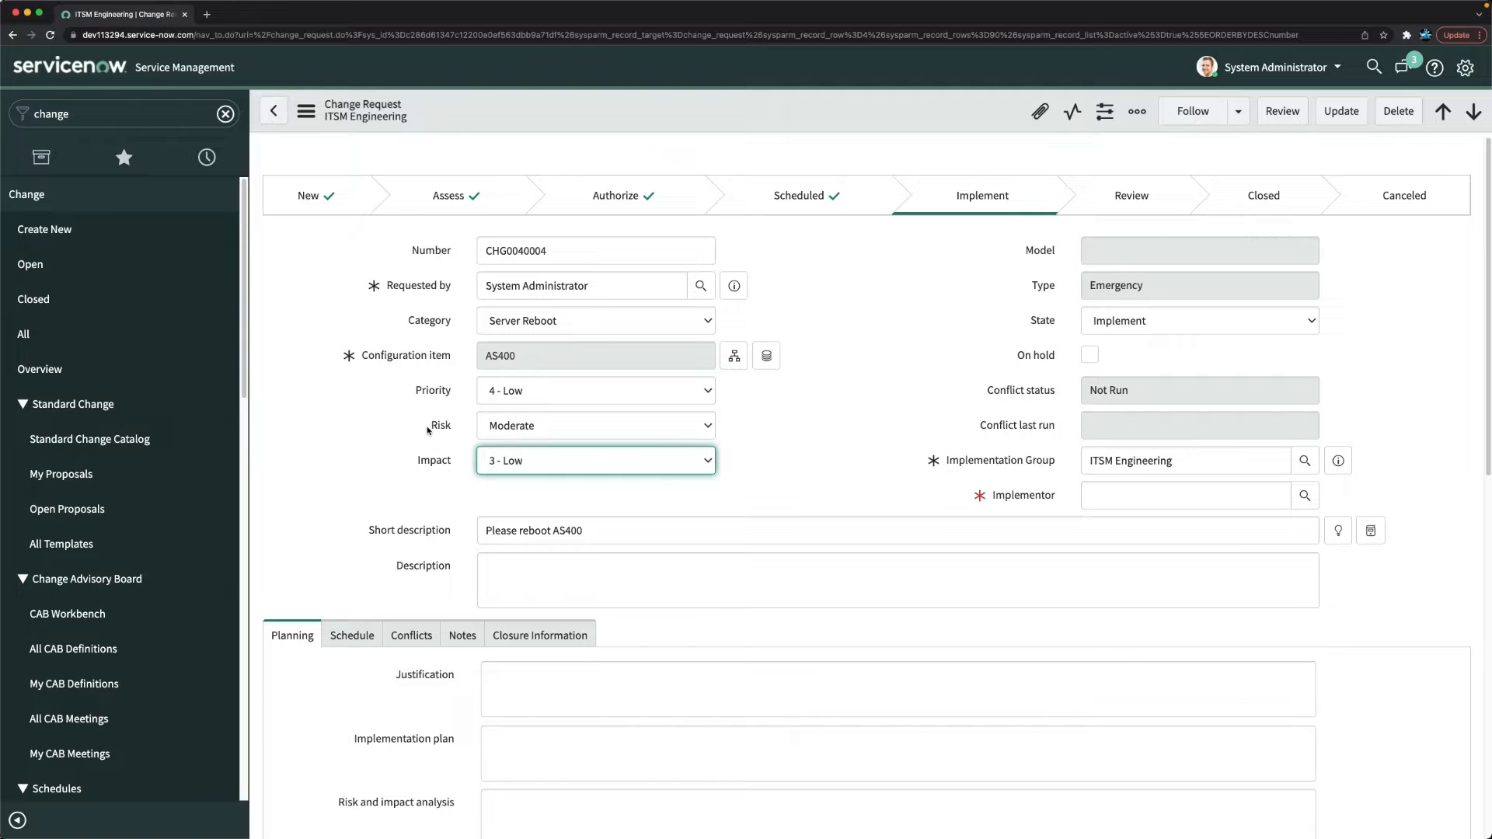
scroll(435, 439, "down", 1)
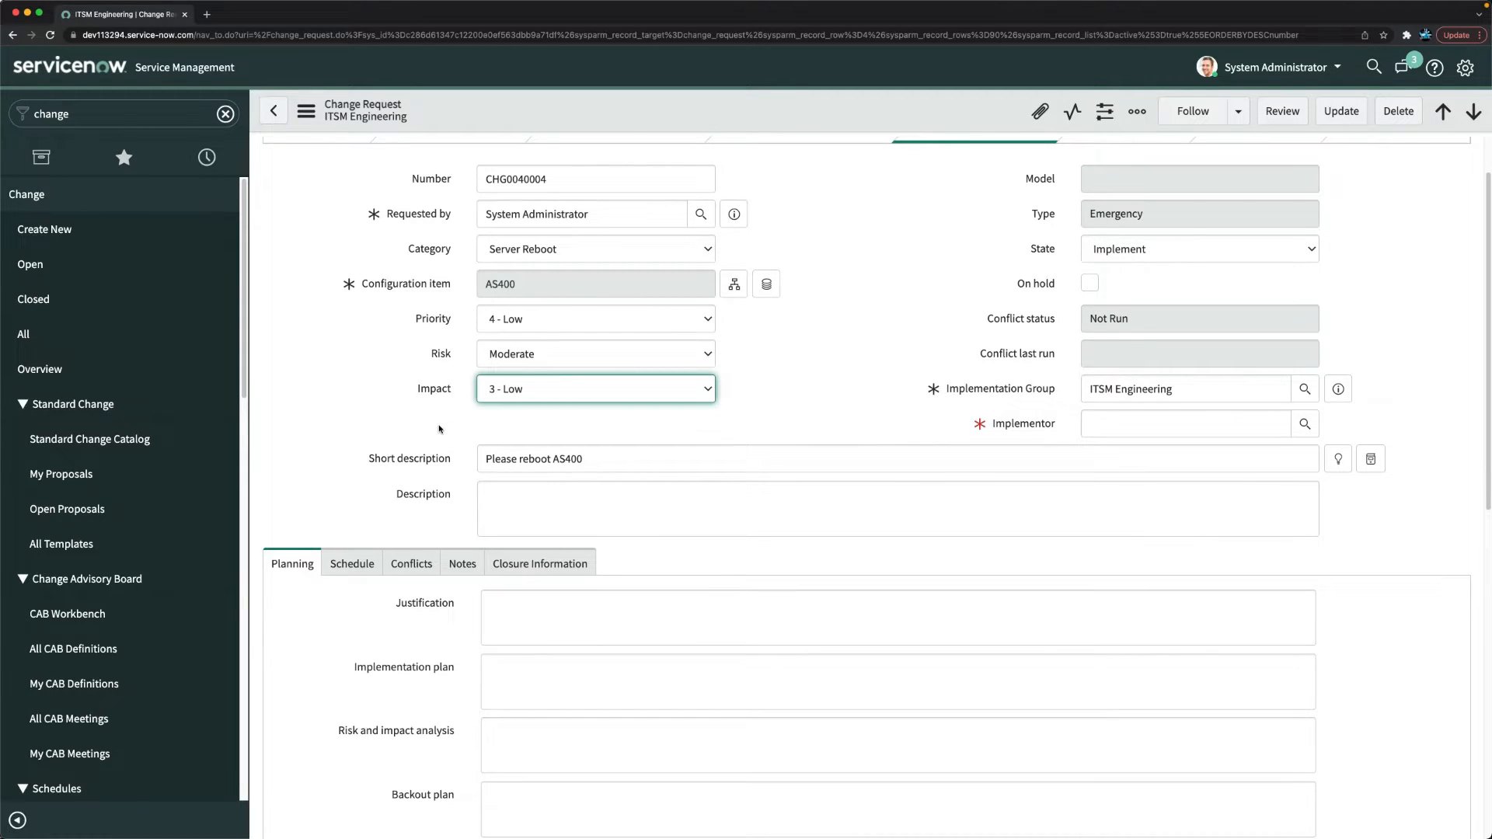
left_click(495, 399)
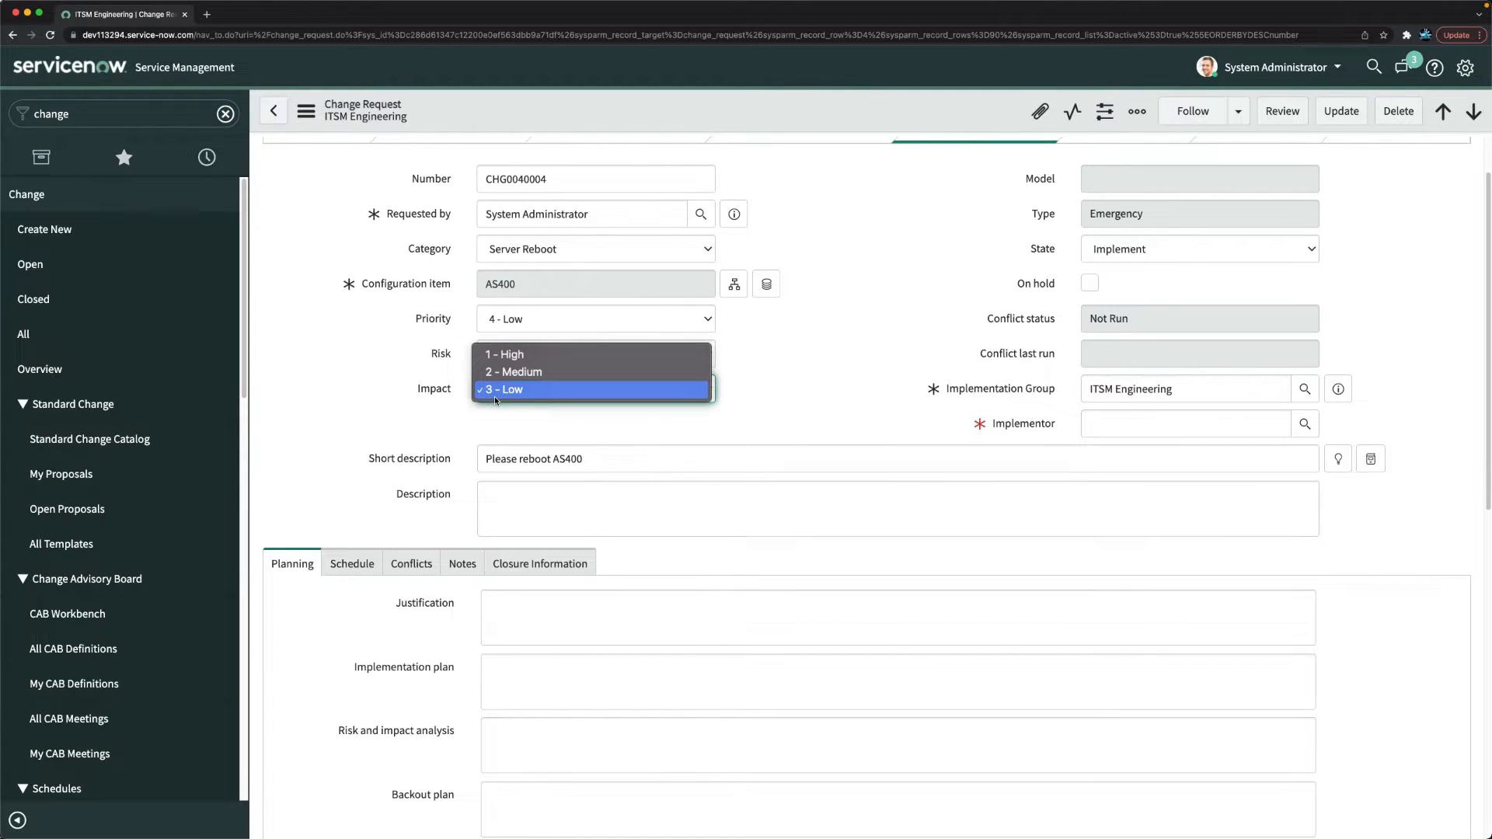
left_click(495, 398)
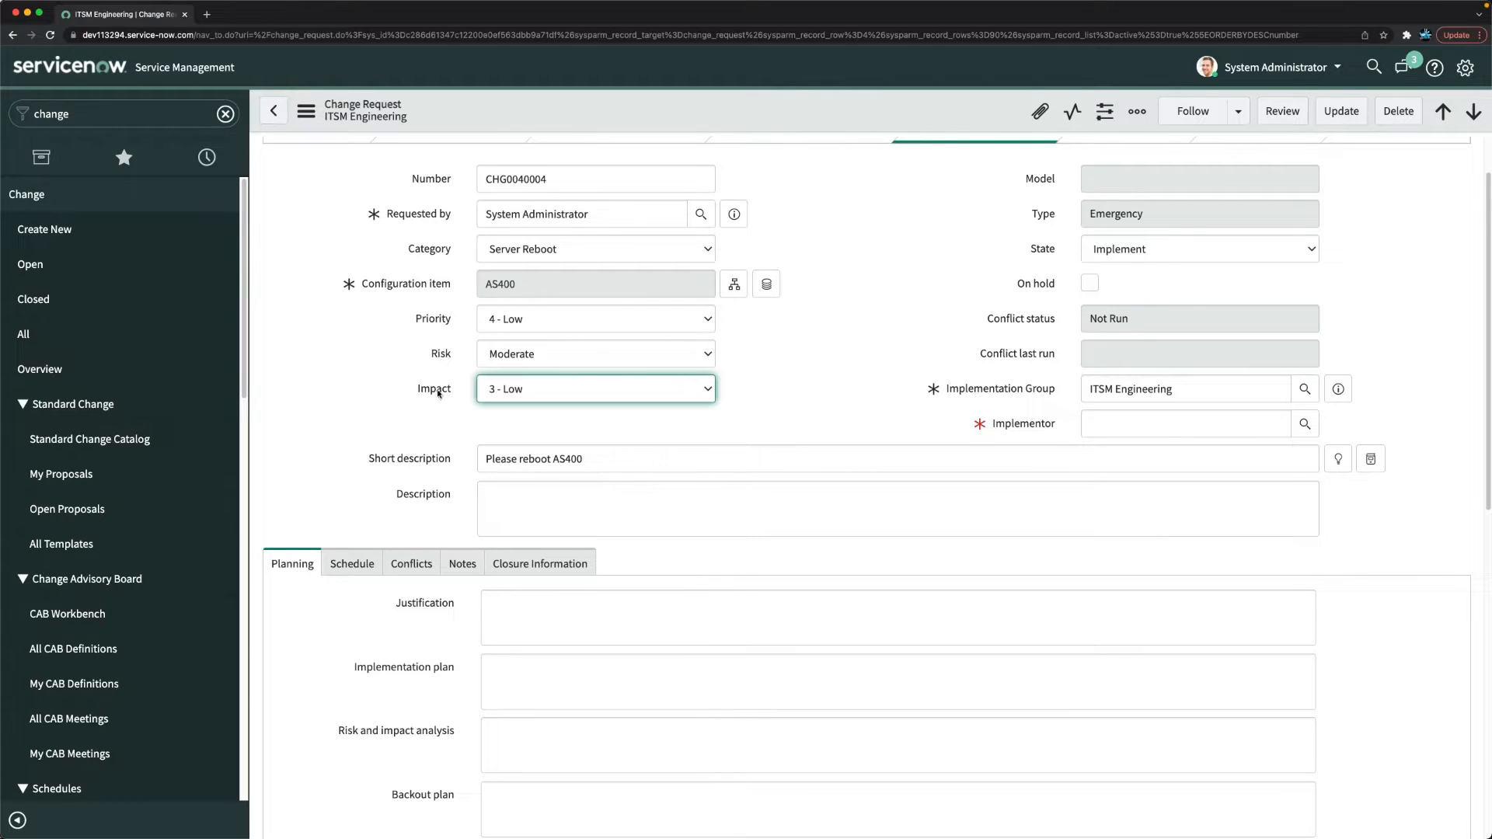
mouse_move(446, 387)
Clear the change request's Short description to try leaving it empty, and open the form's record actions without saving.
triple_click(625, 467)
key("BackSpace")
left_click(886, 336)
right_click(748, 116)
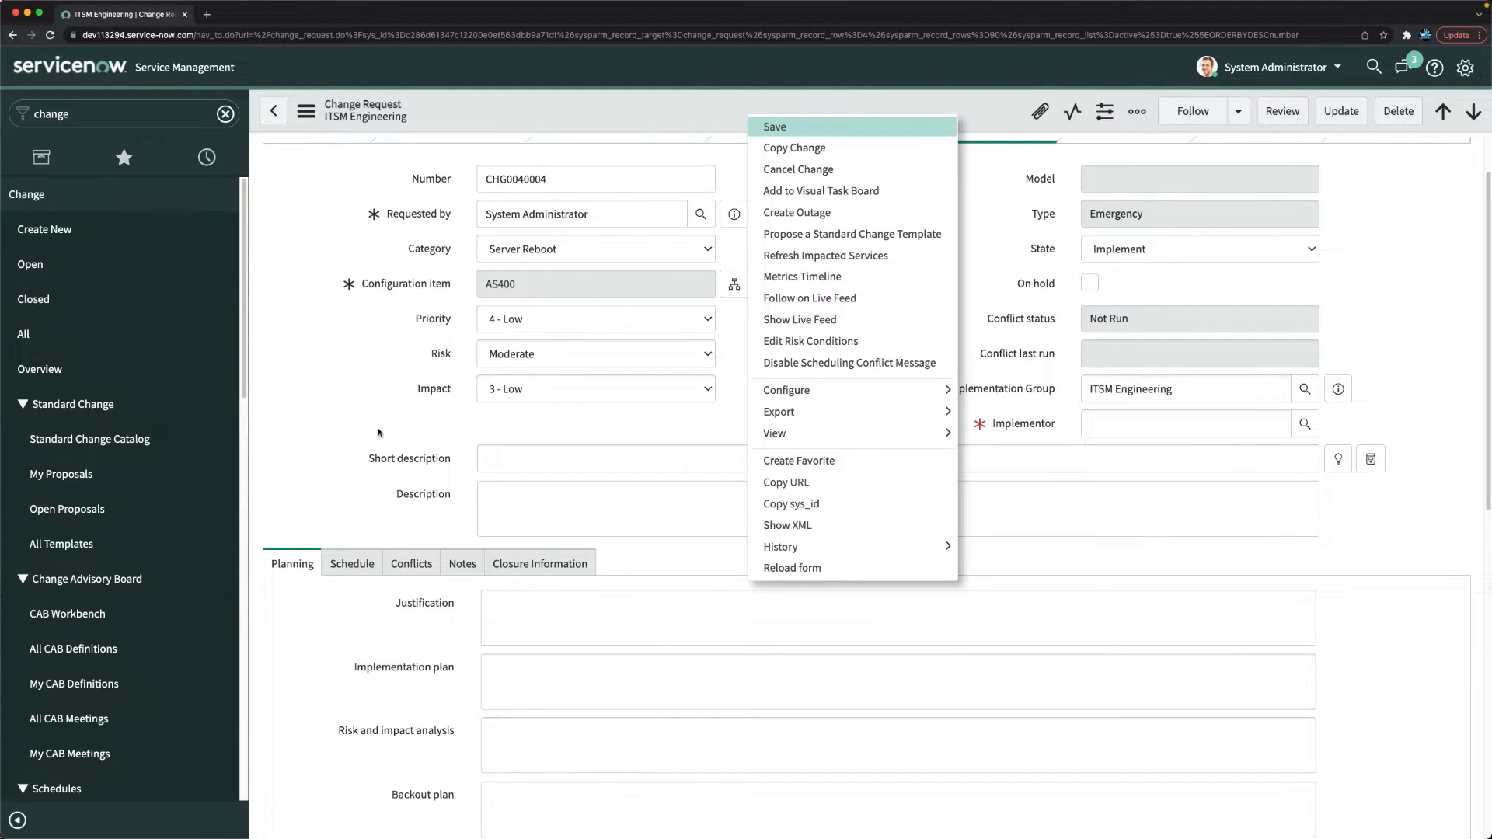
left_click(356, 445)
triple_click(367, 459)
left_click(389, 498)
double_click(389, 498)
left_click(833, 254)
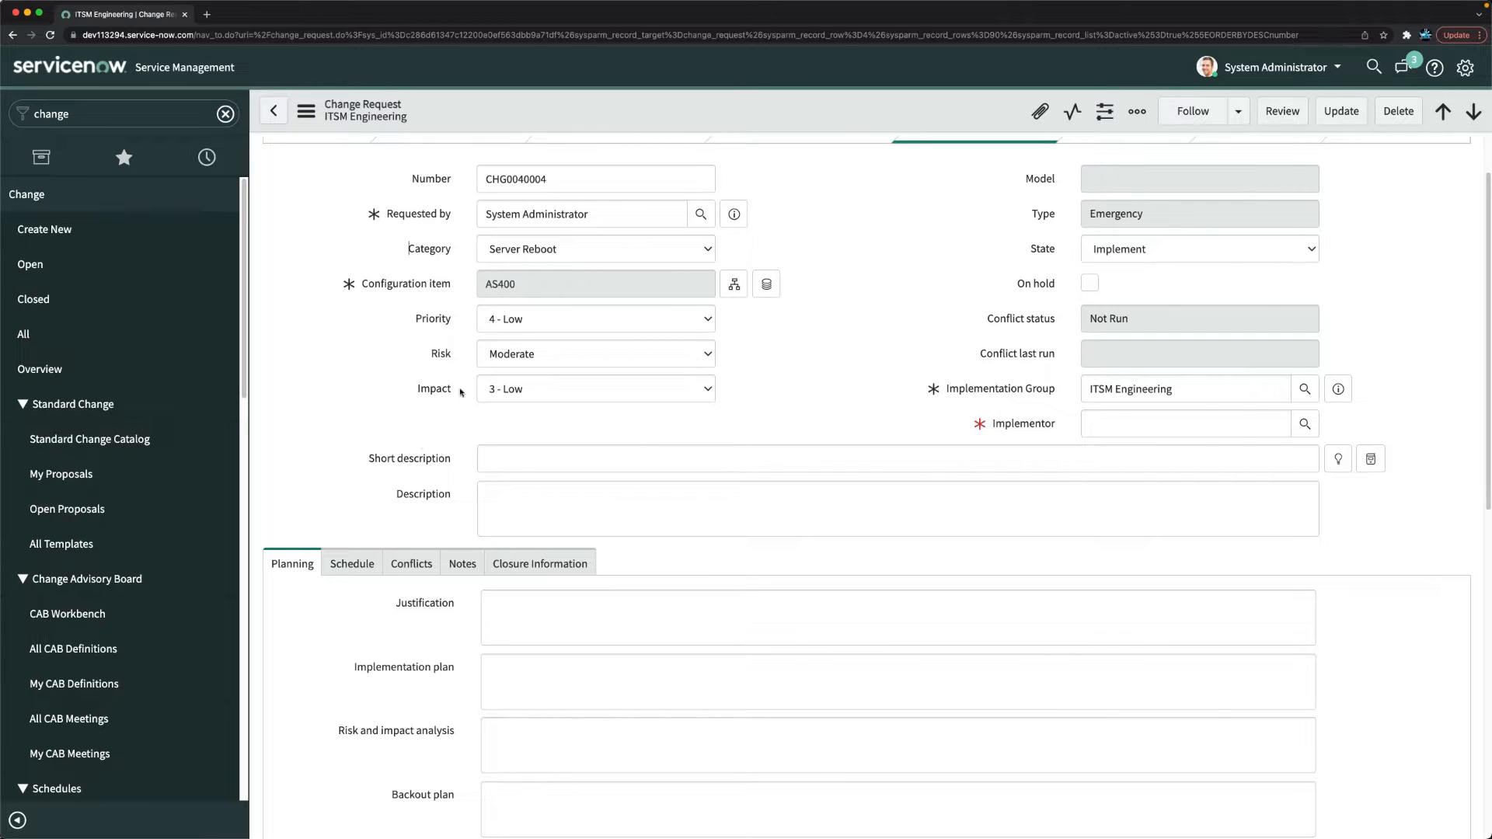
Open the dictionary entry for Short description, discarding the unsaved form edit, and review its existing dictionary overrides.
left_click(419, 459)
right_click(418, 459)
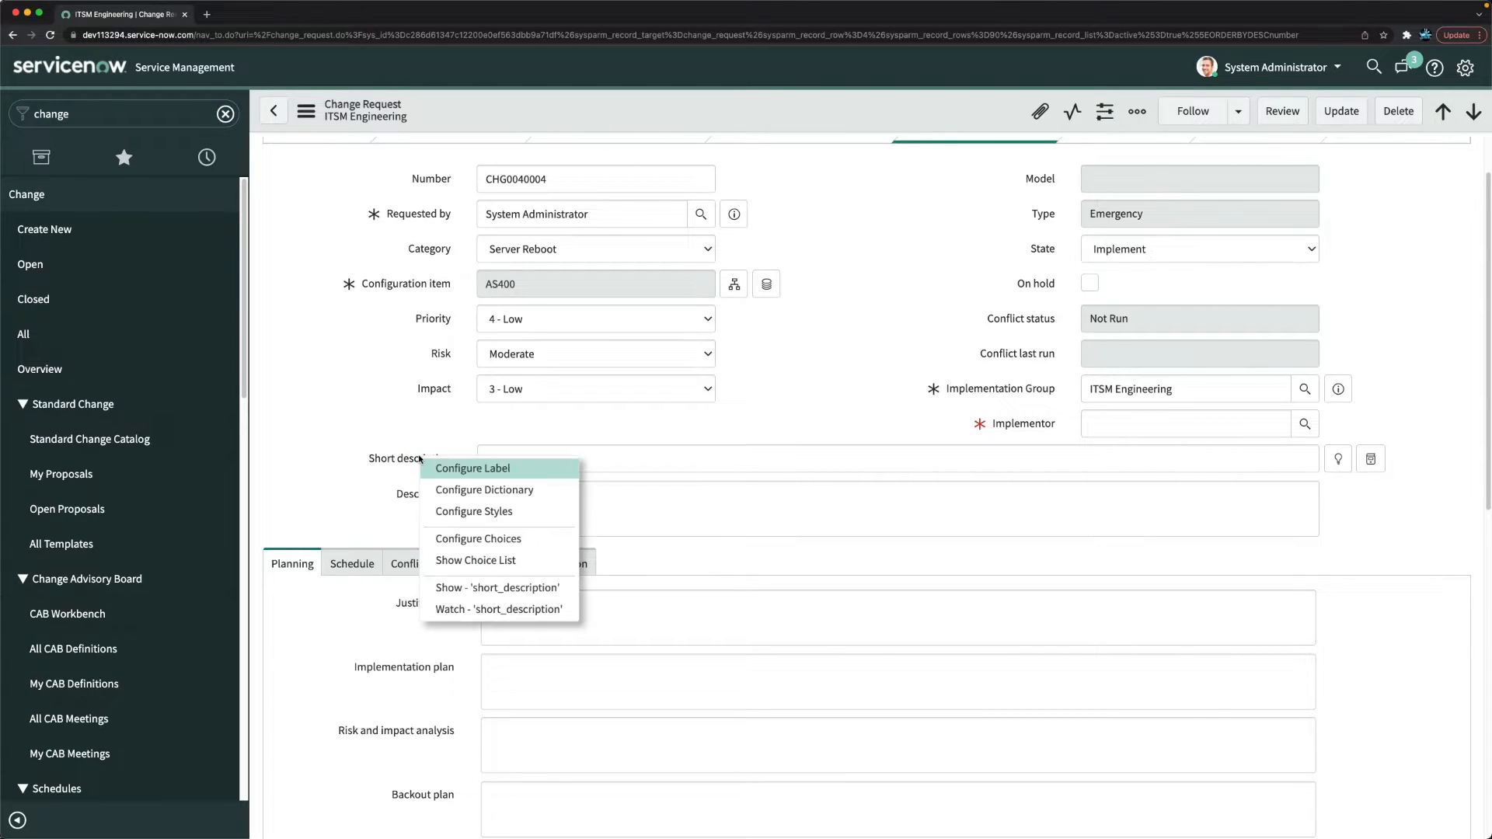
left_click(496, 490)
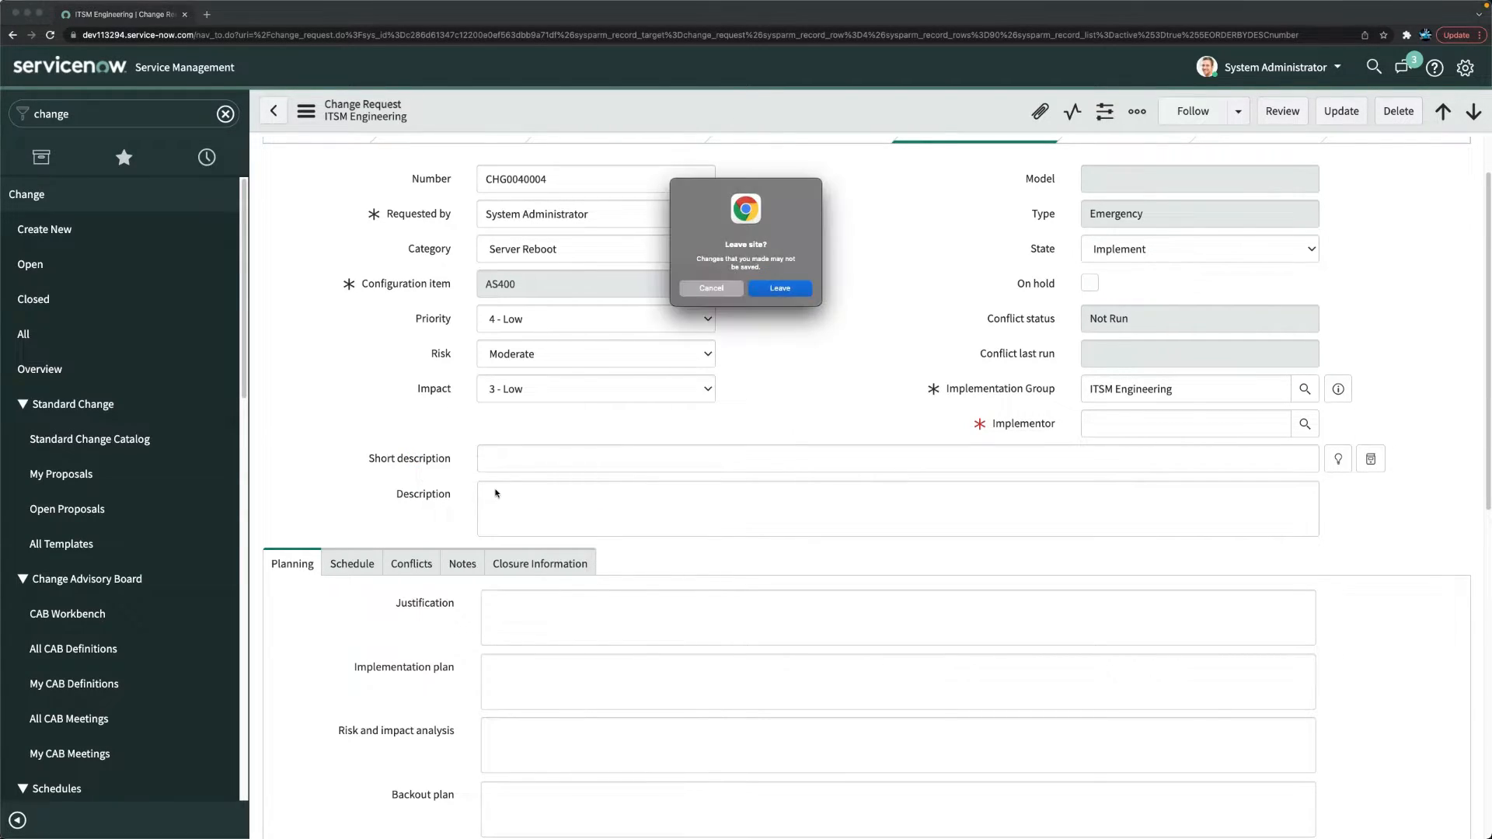
left_click(780, 288)
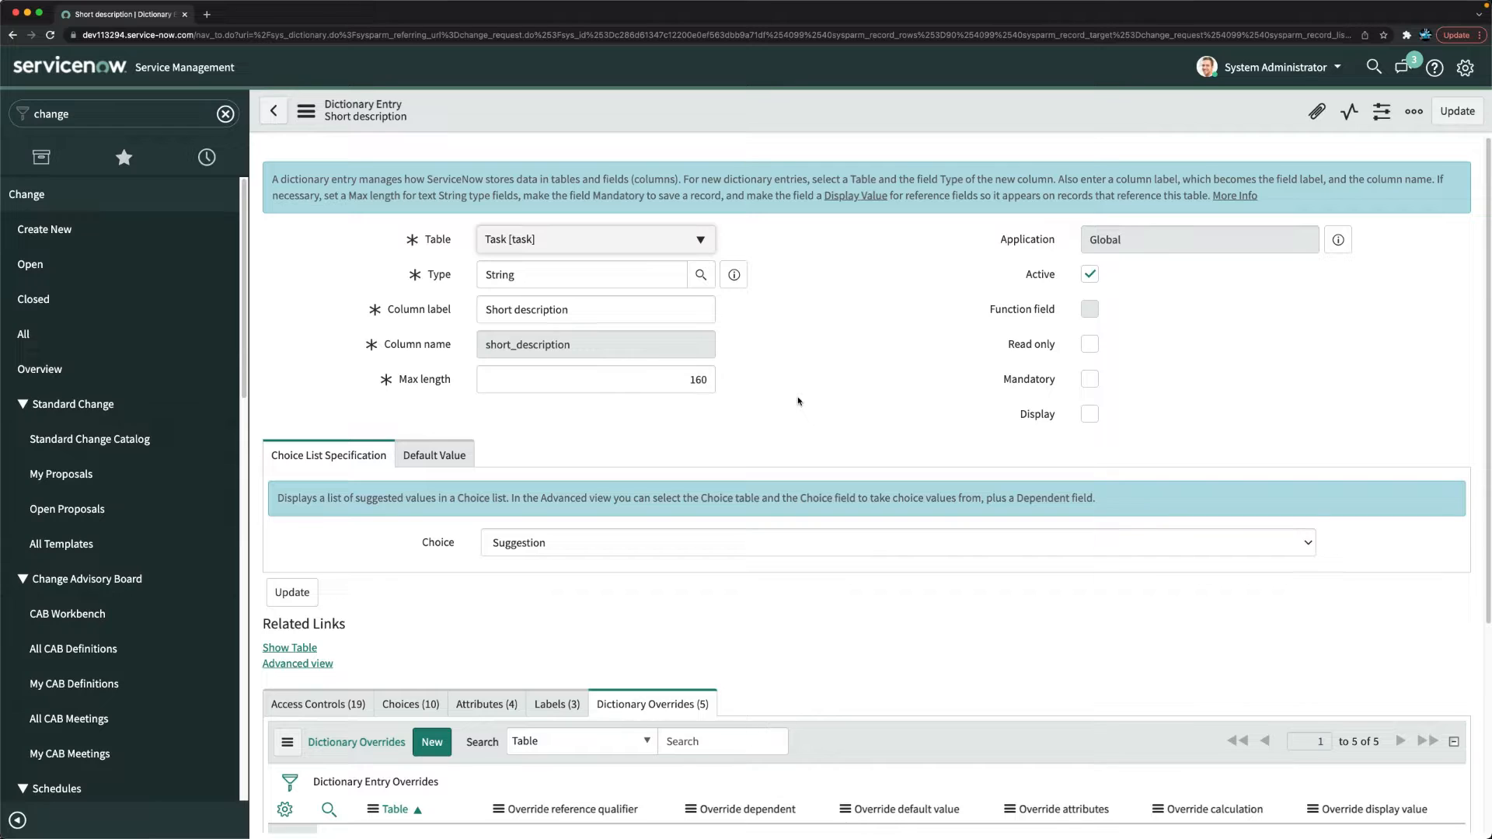
scroll(798, 401, "down", 4)
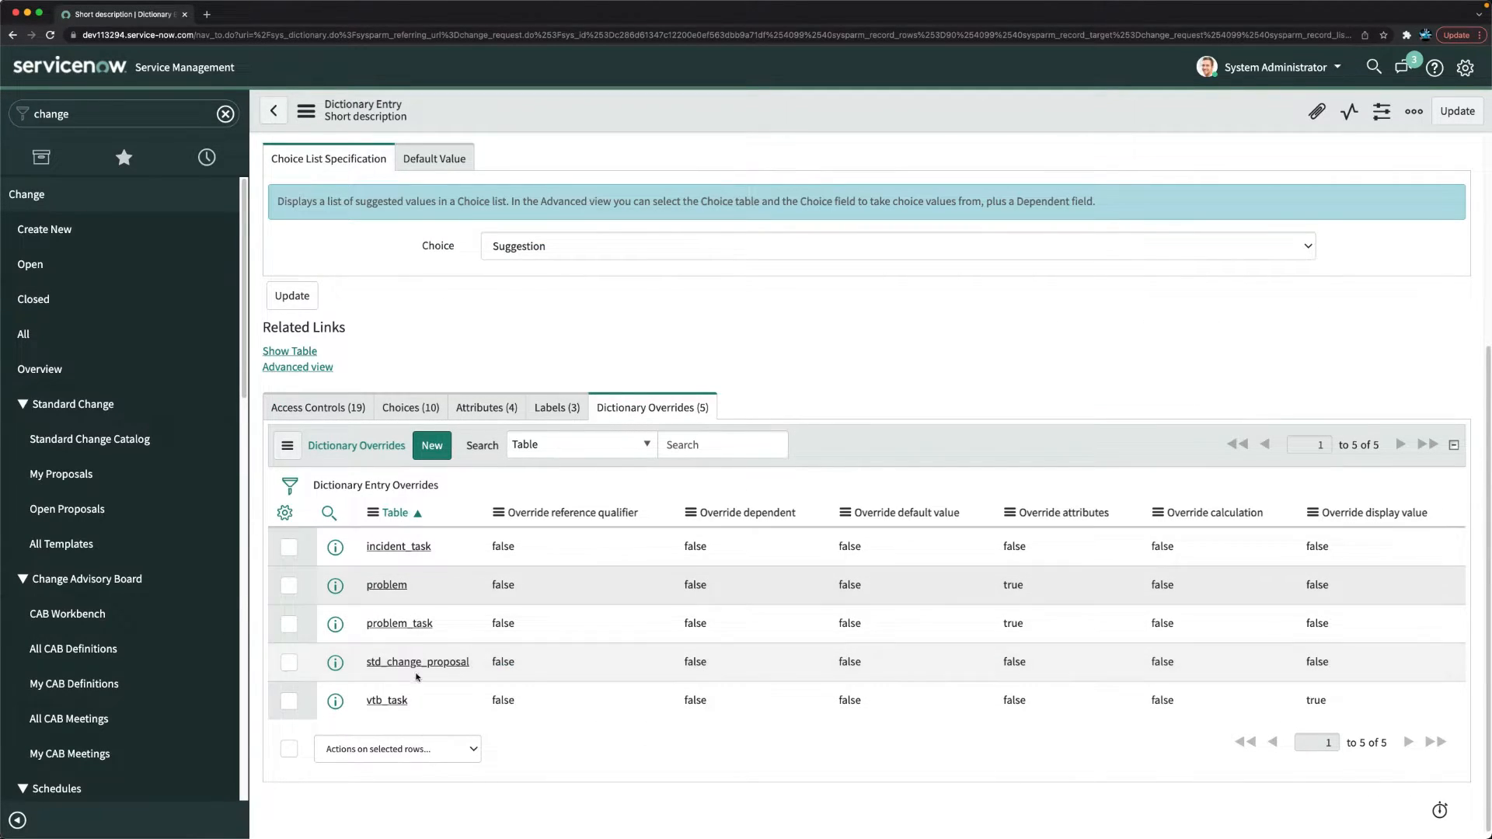
left_click(395, 513)
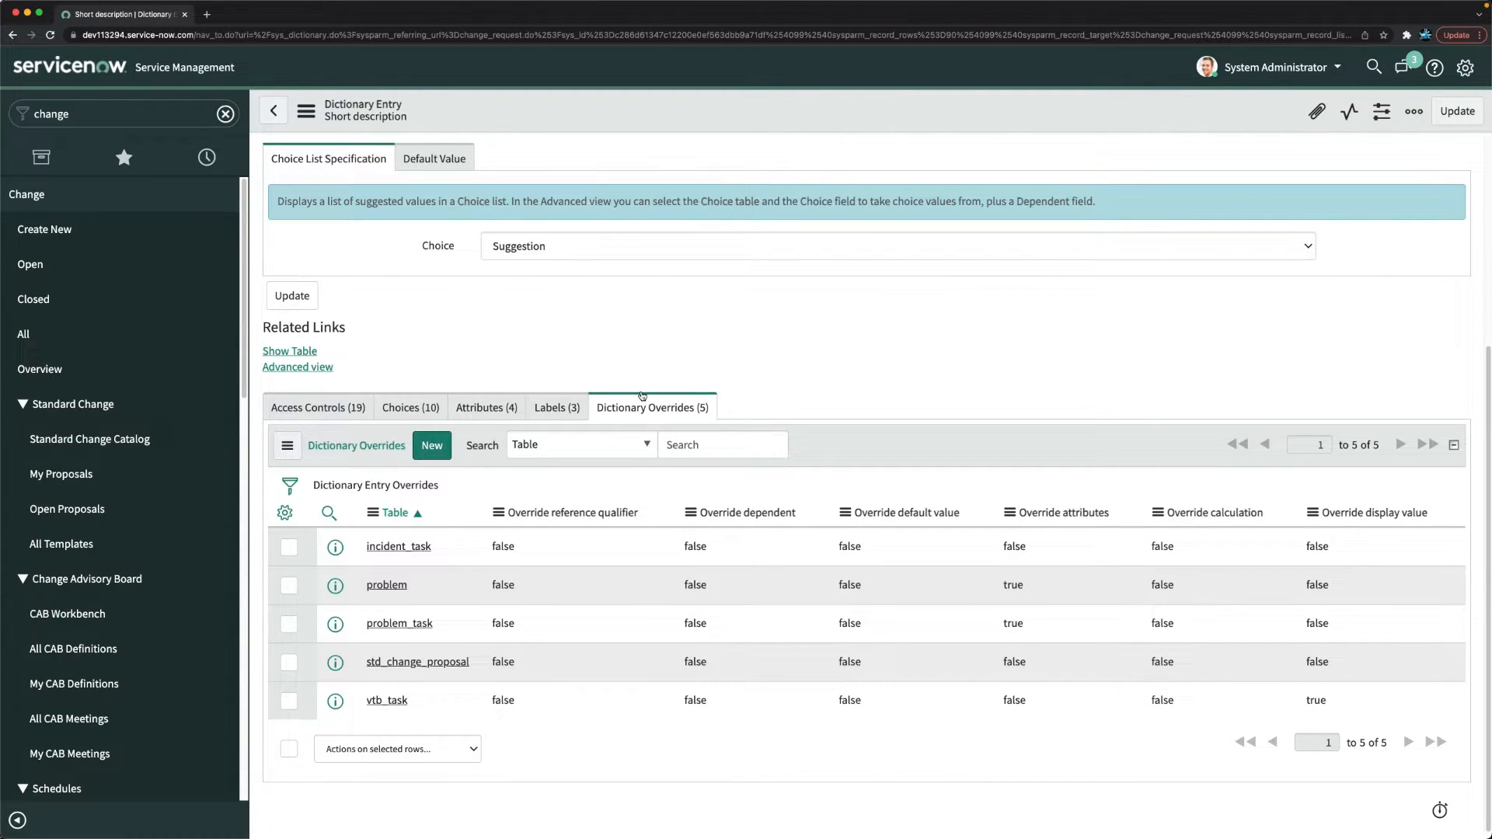
Start a new dictionary override for short_description on the Change Request [change_request] table.
left_click(434, 451)
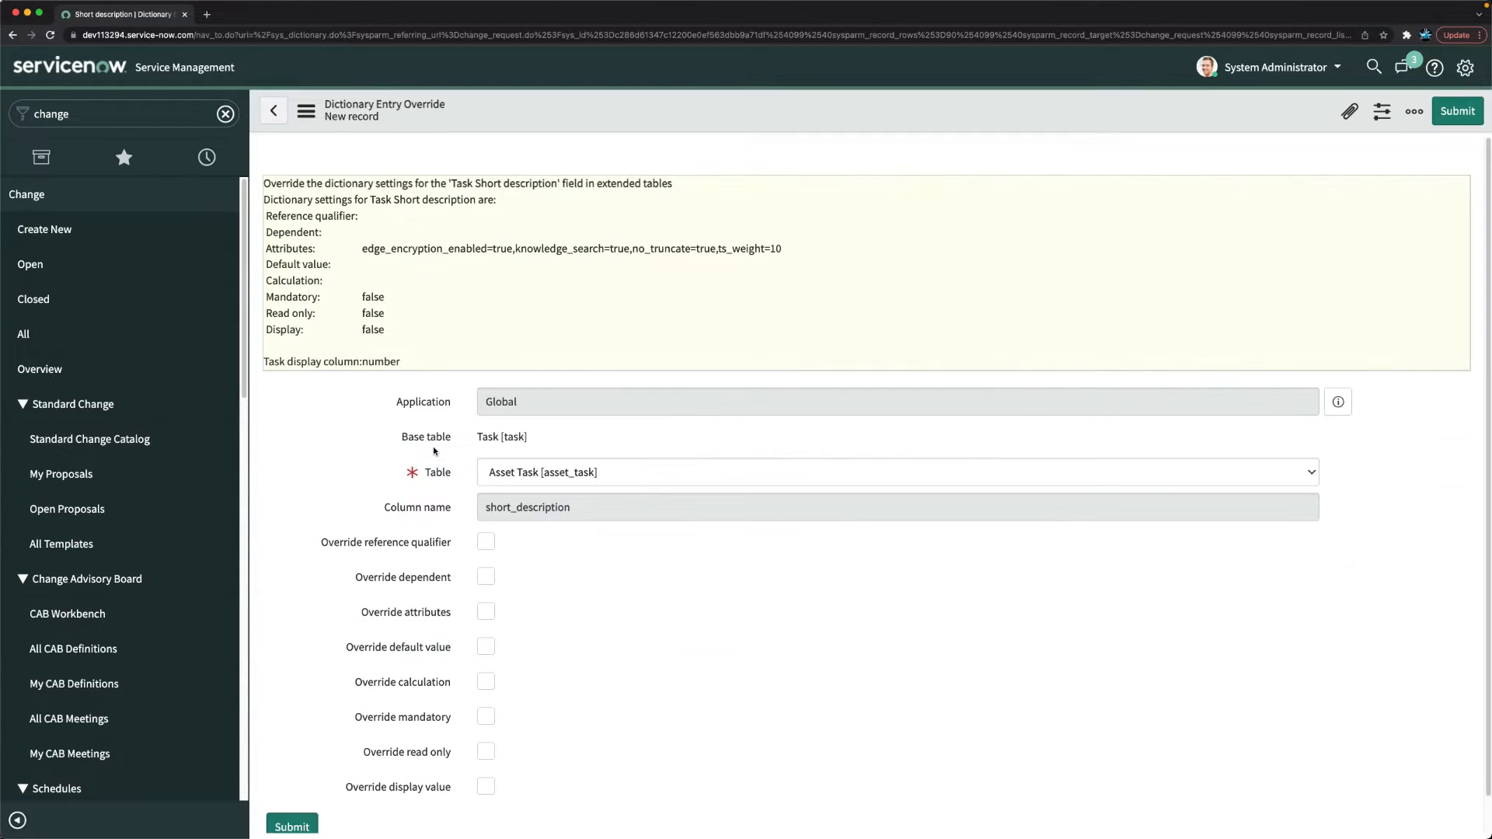
scroll(561, 624, "down", 1)
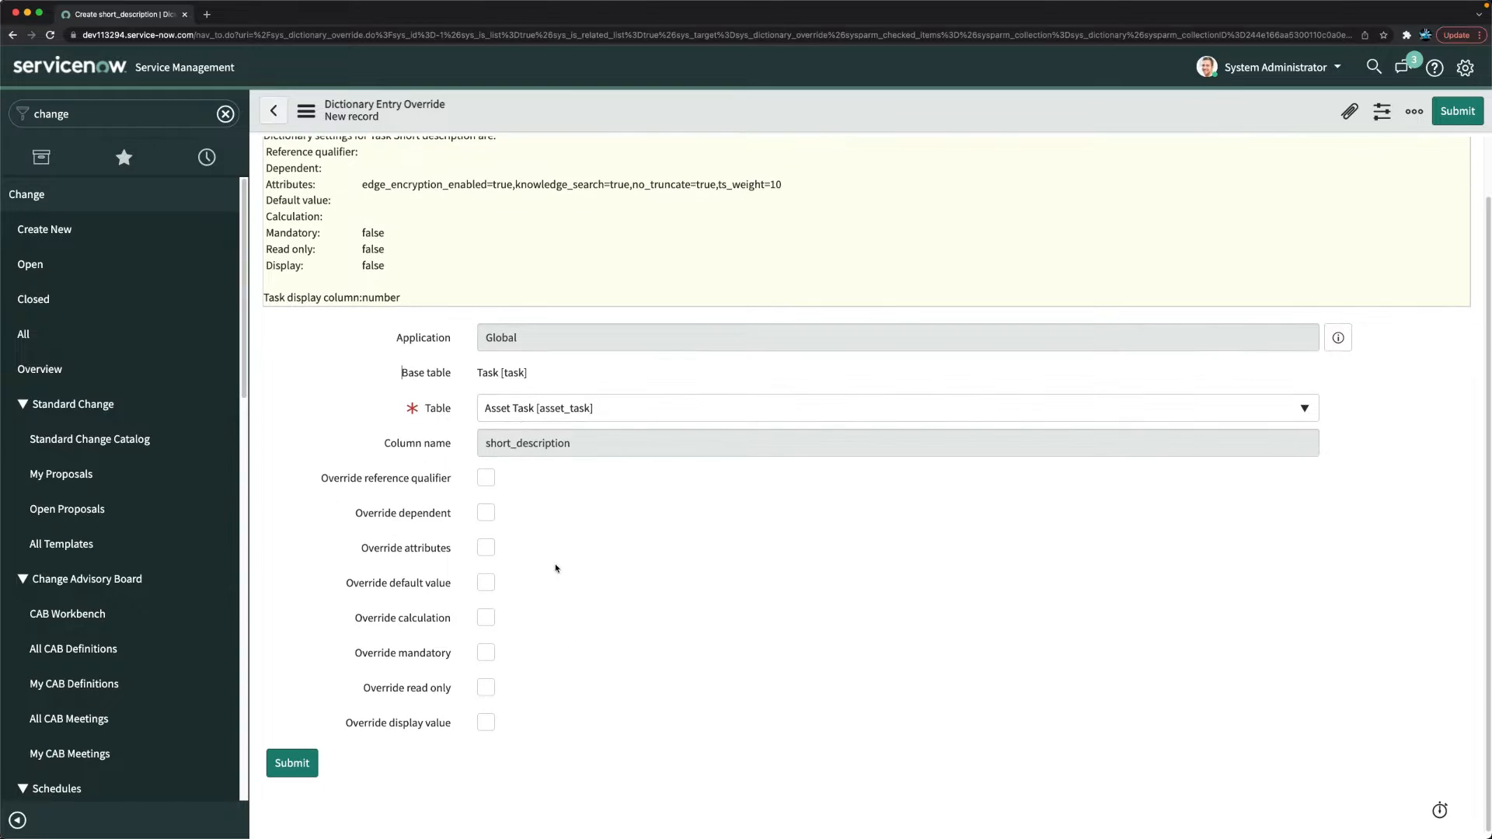
left_click(548, 405)
type("change")
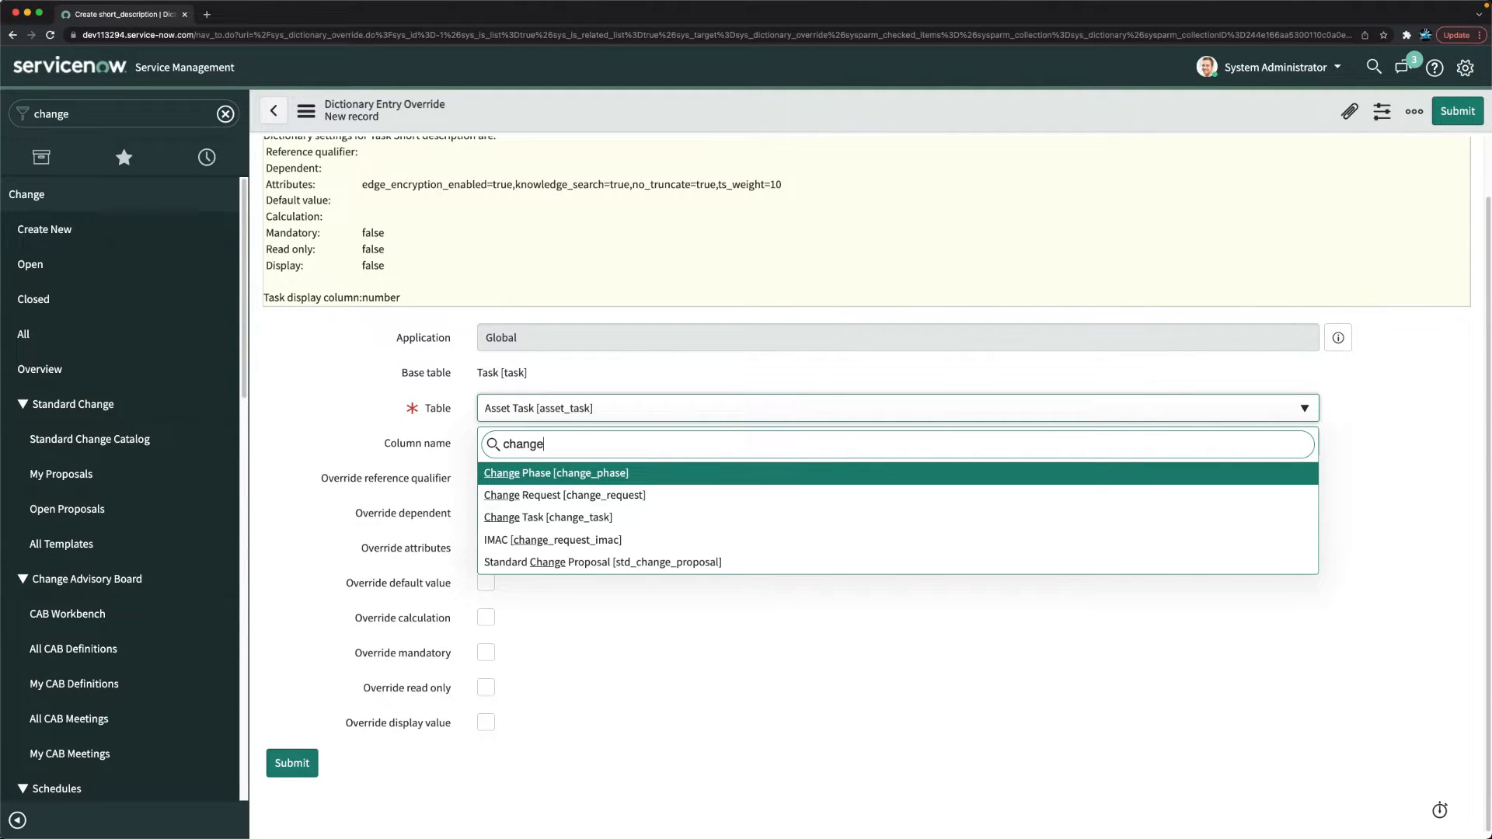
key("Down")
key("Return")
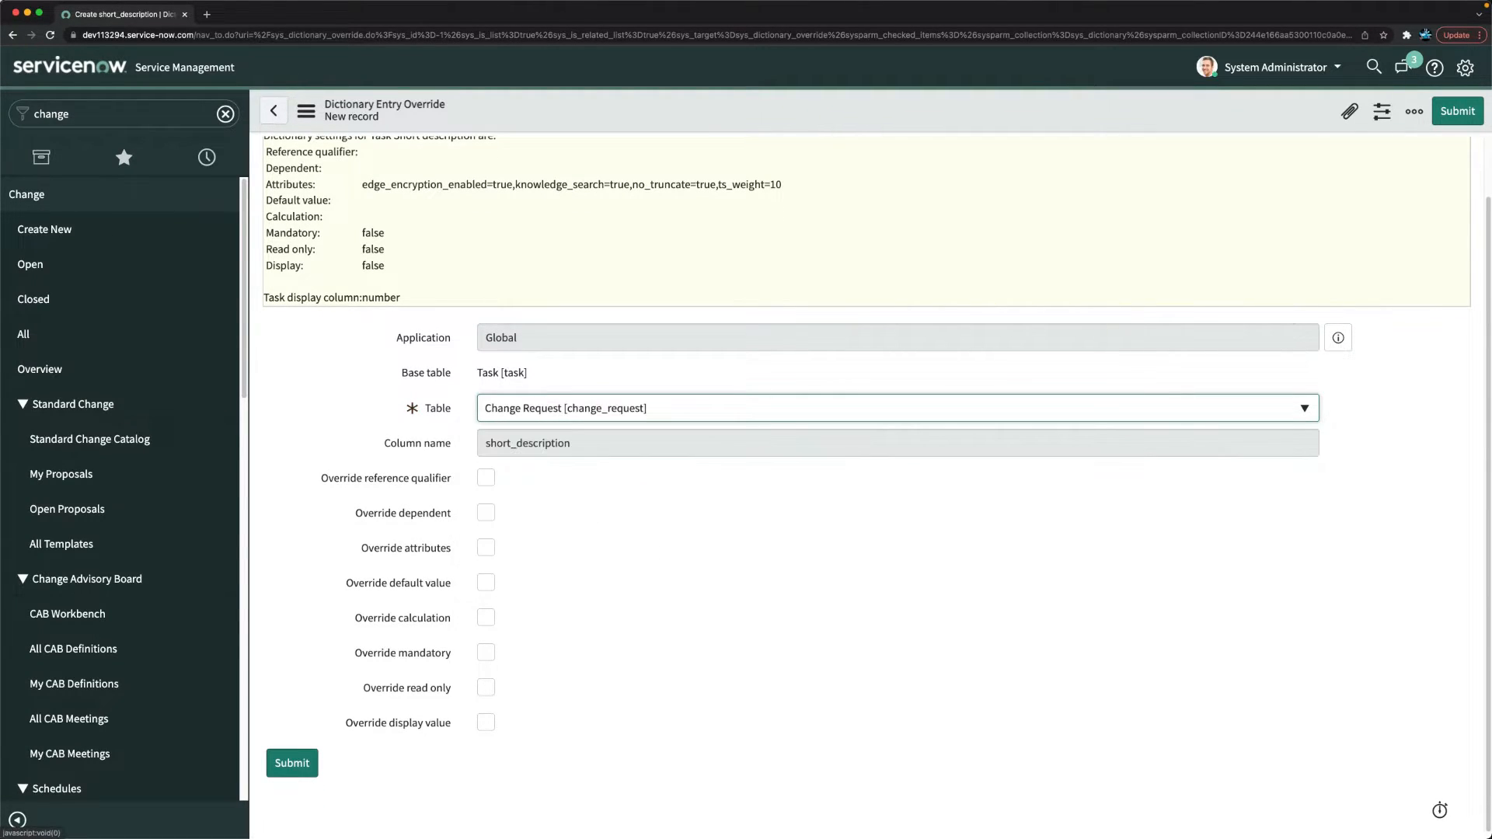
Enable Override mandatory and Mandatory for the Short description override, and submit it.
left_click(483, 653)
scroll(482, 653, "down", 1)
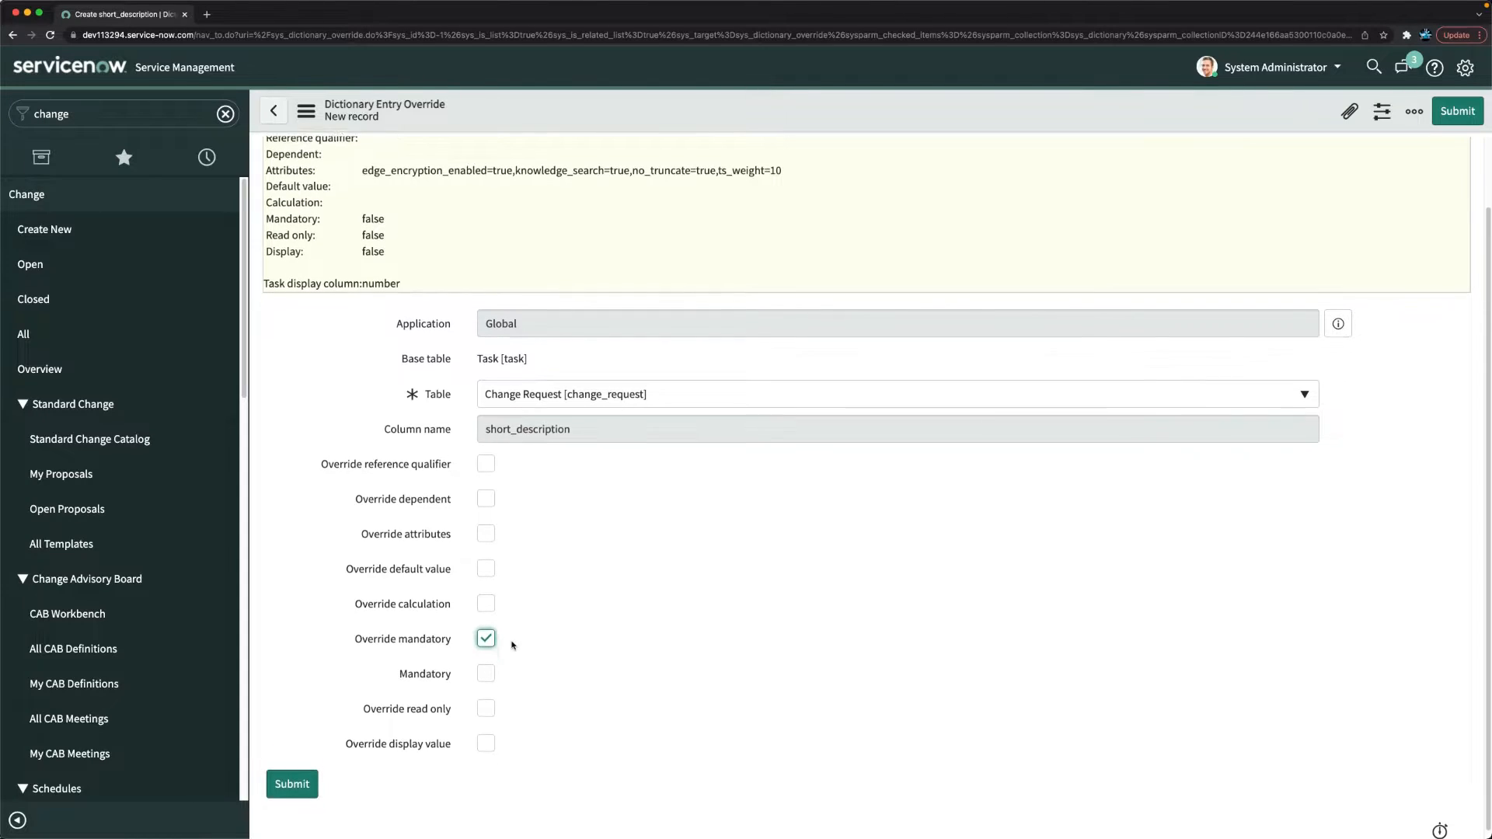
left_click(486, 662)
left_click(286, 773)
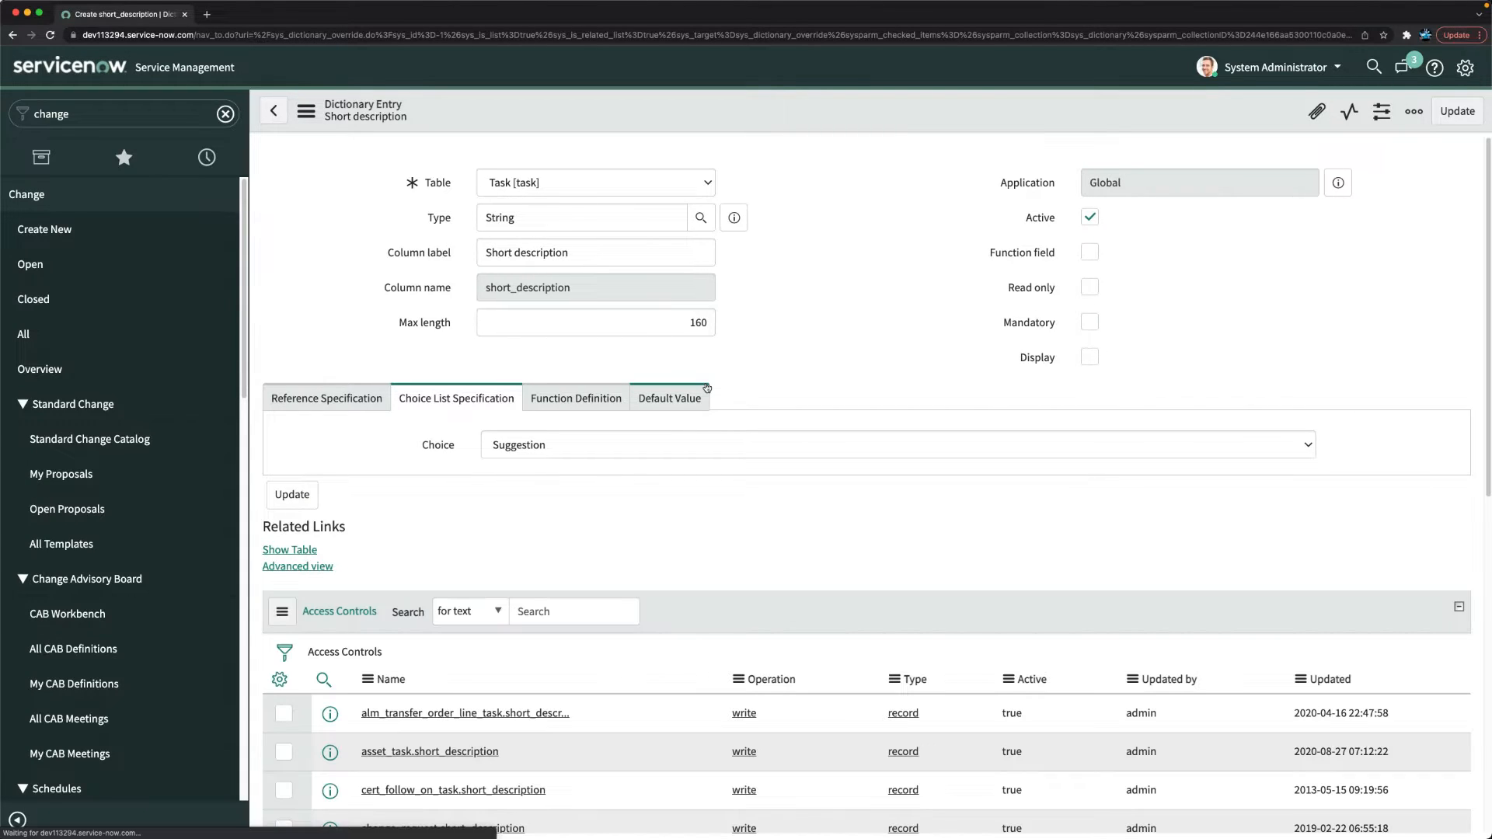
Reopen the "Please reboot AS400" change request from the open changes and check whether Short description is marked mandatory.
left_click(30, 265)
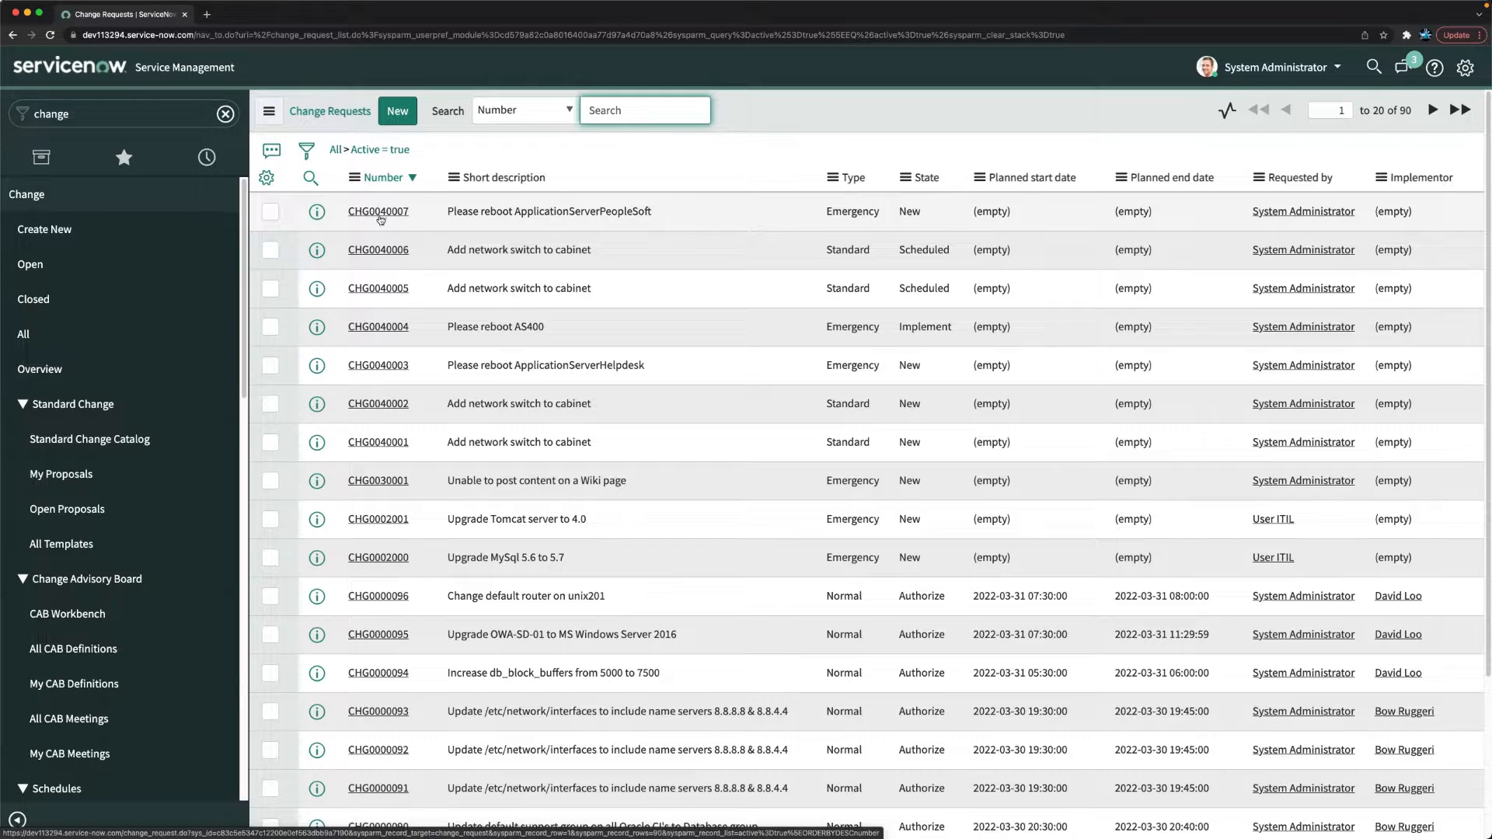
left_click(396, 330)
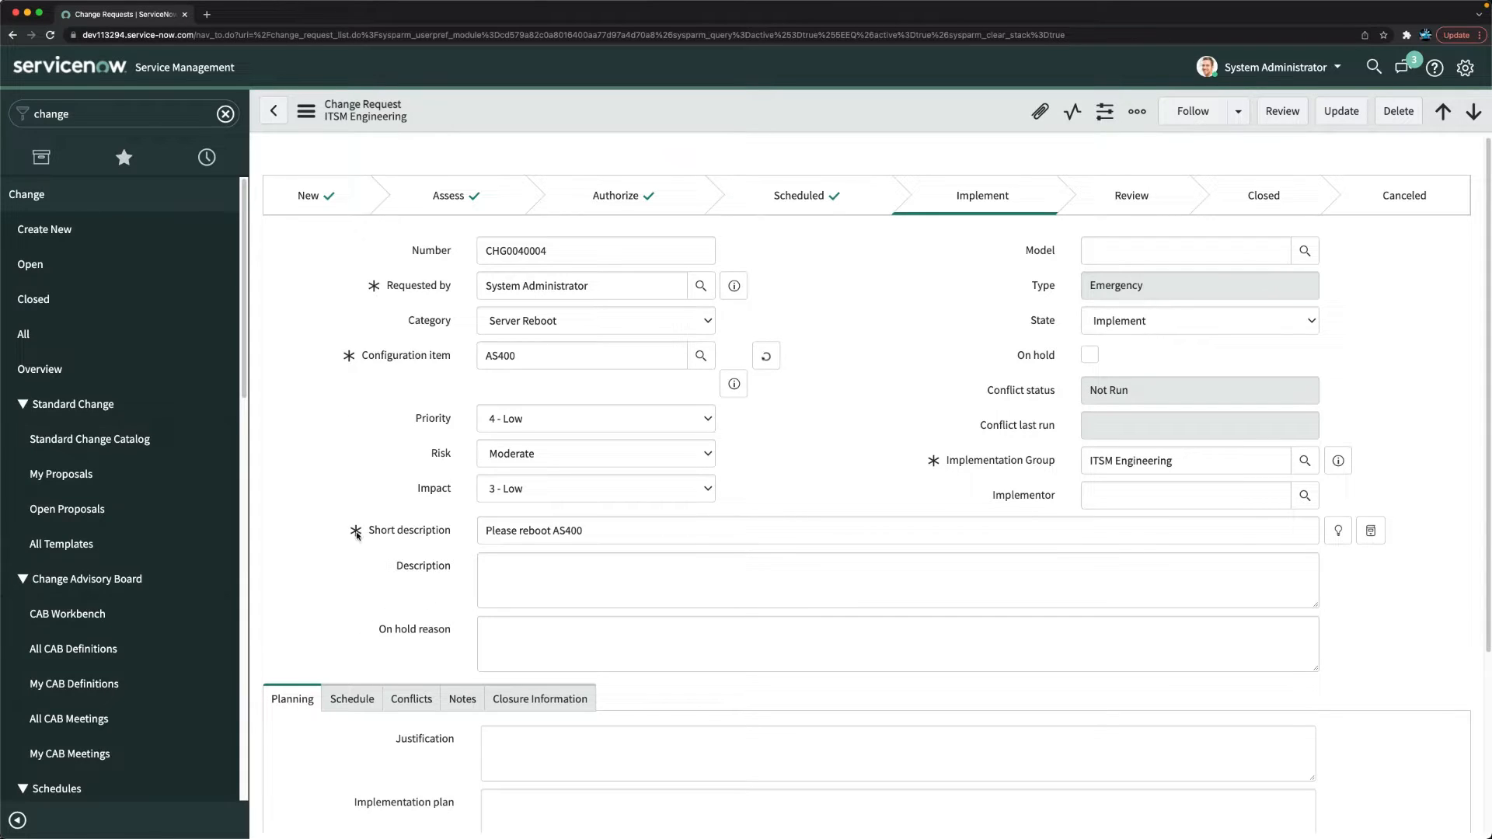
scroll(420, 532, "down", 5)
scroll(422, 466, "up", 3)
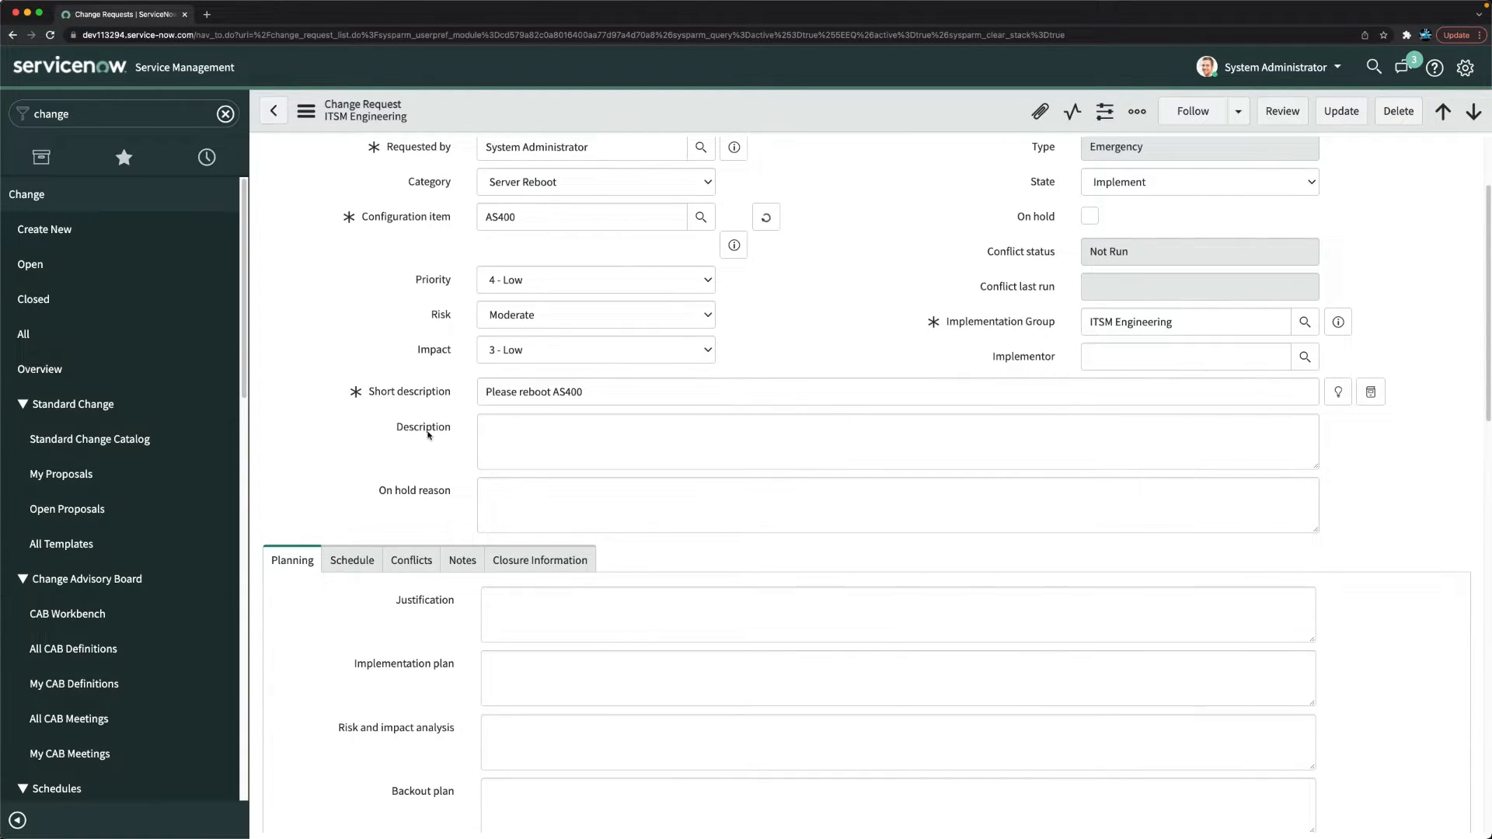
Open the dictionary entry for the Description field and display its dictionary overrides.
right_click(426, 430)
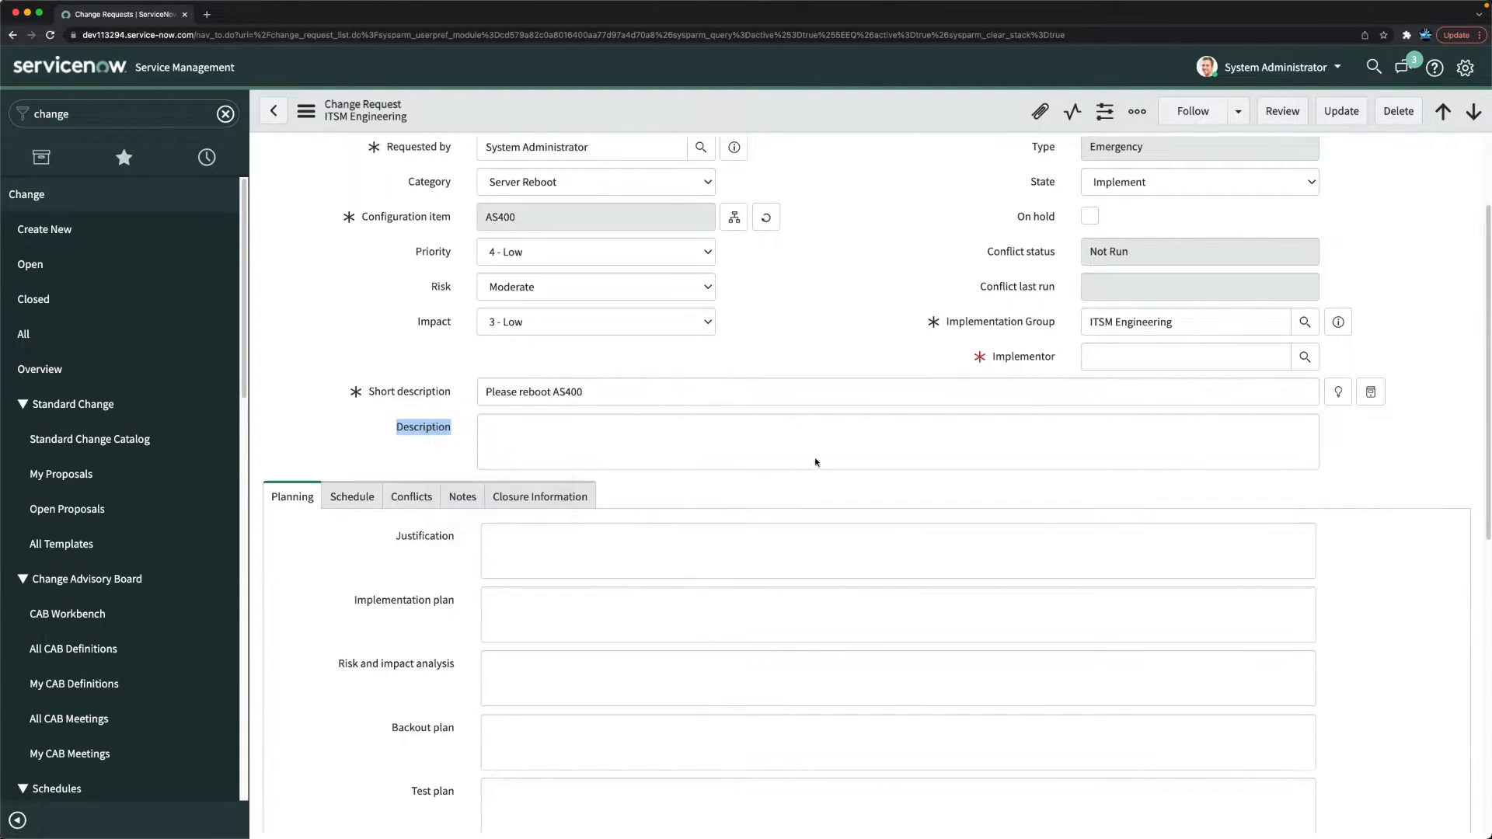
scroll(802, 494, "down", 10)
scroll(802, 494, "up", 10)
left_click(421, 567)
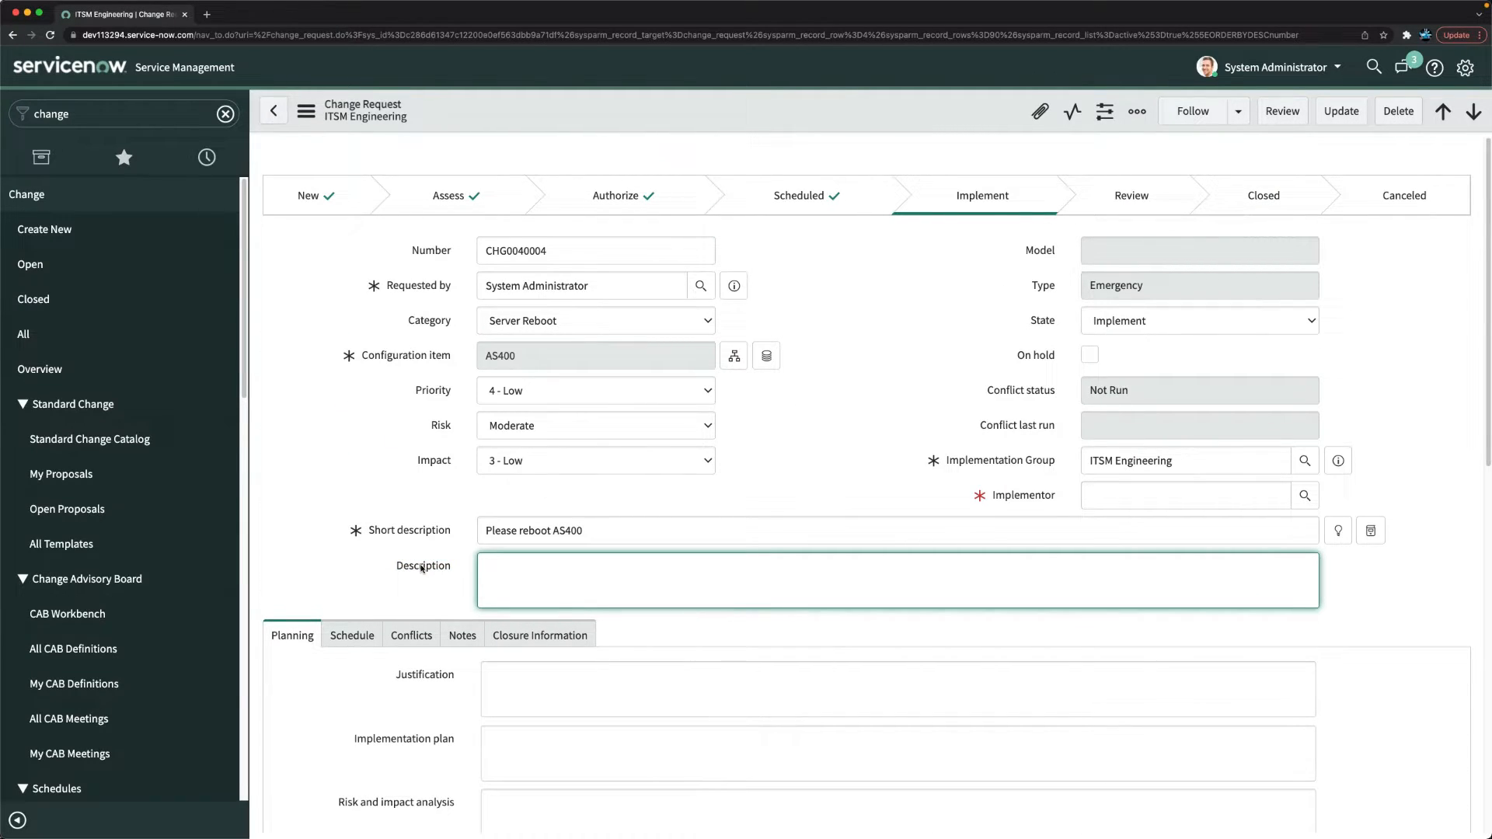
right_click(422, 568)
left_click(494, 601)
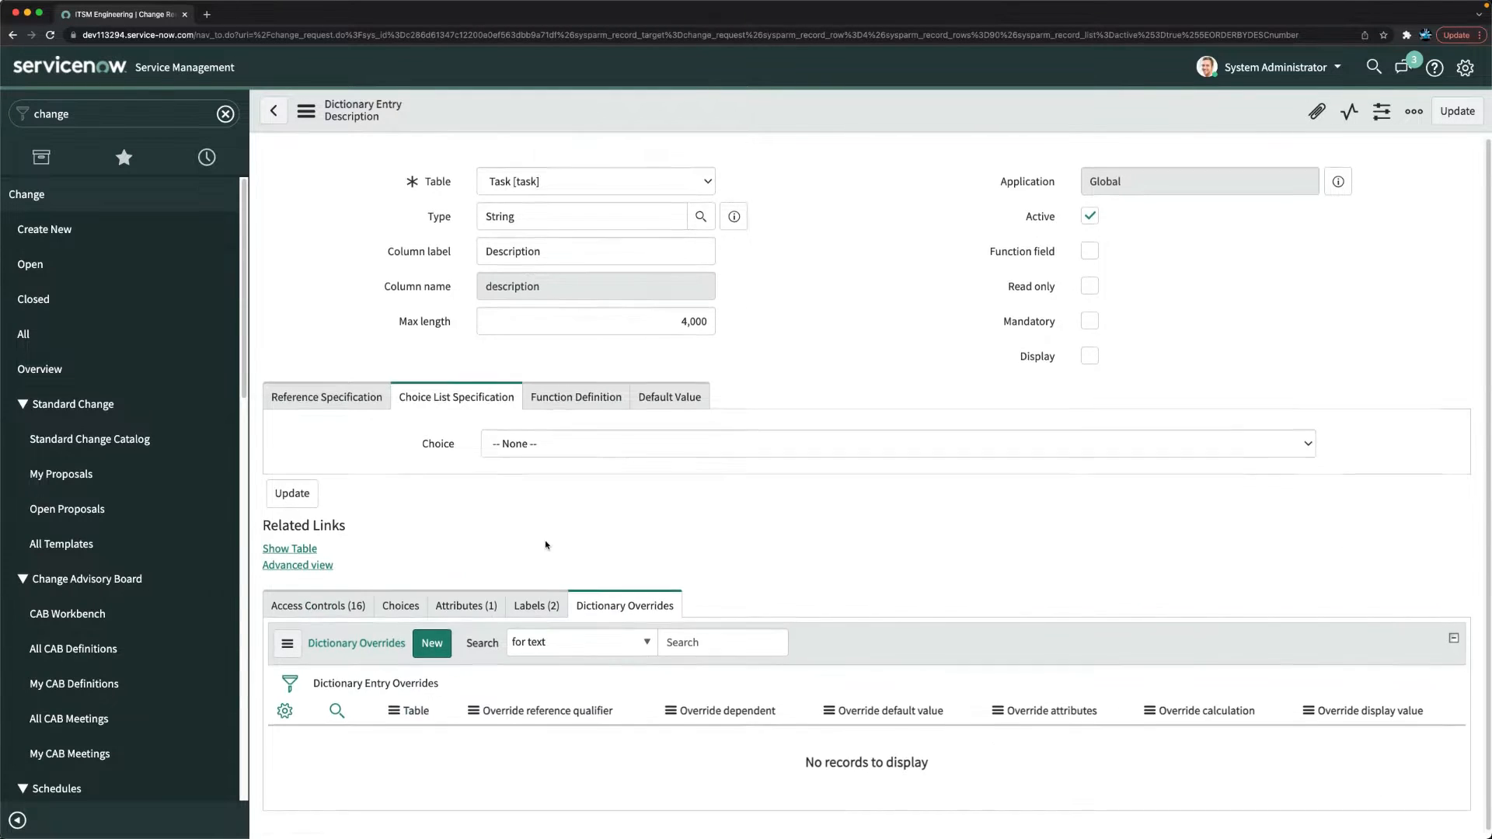
scroll(638, 501, "down", 3)
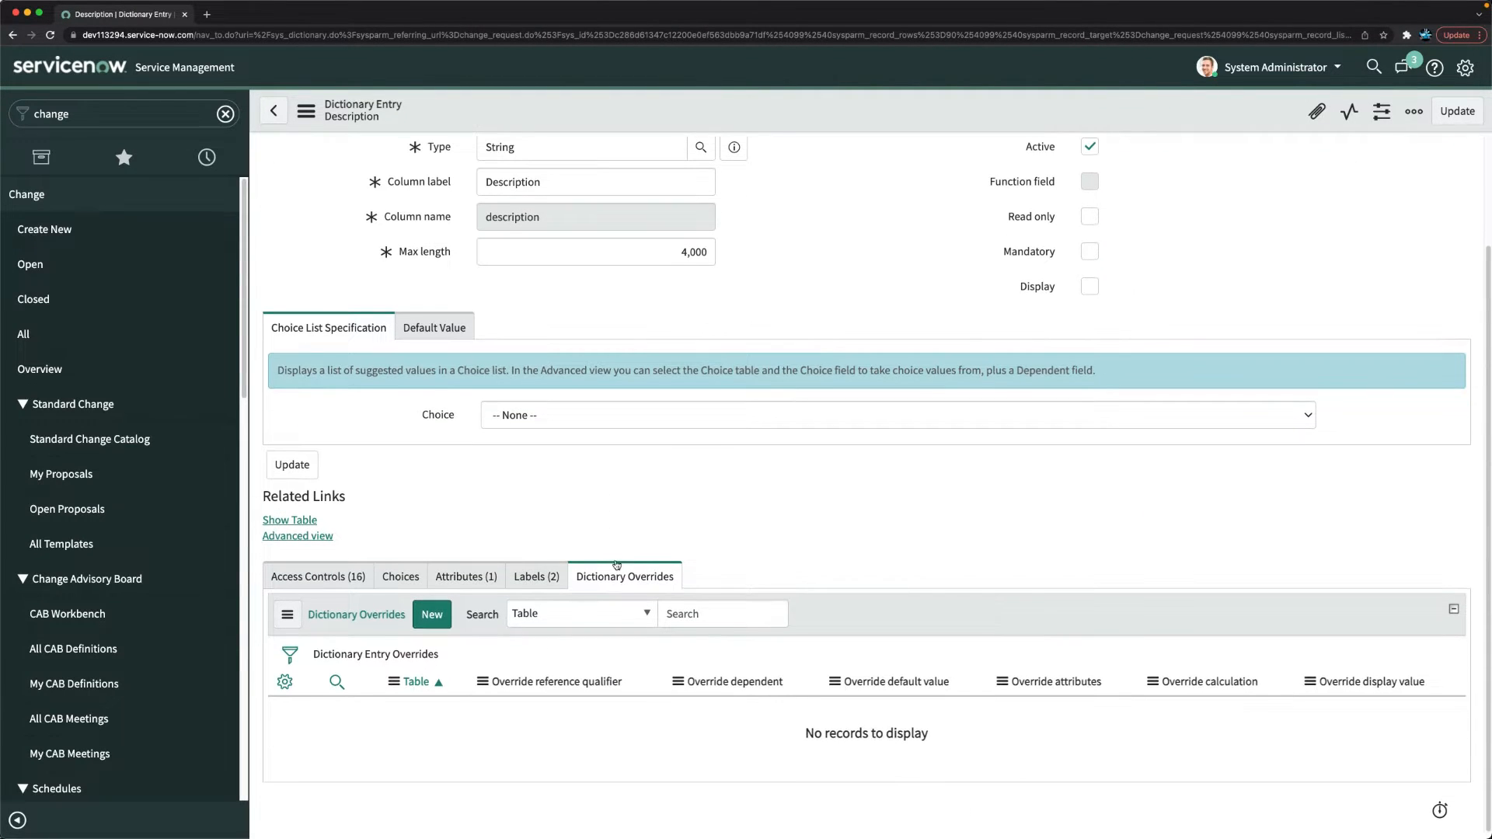
Start a new dictionary override for description on the Change Request [change_request] table.
left_click(432, 615)
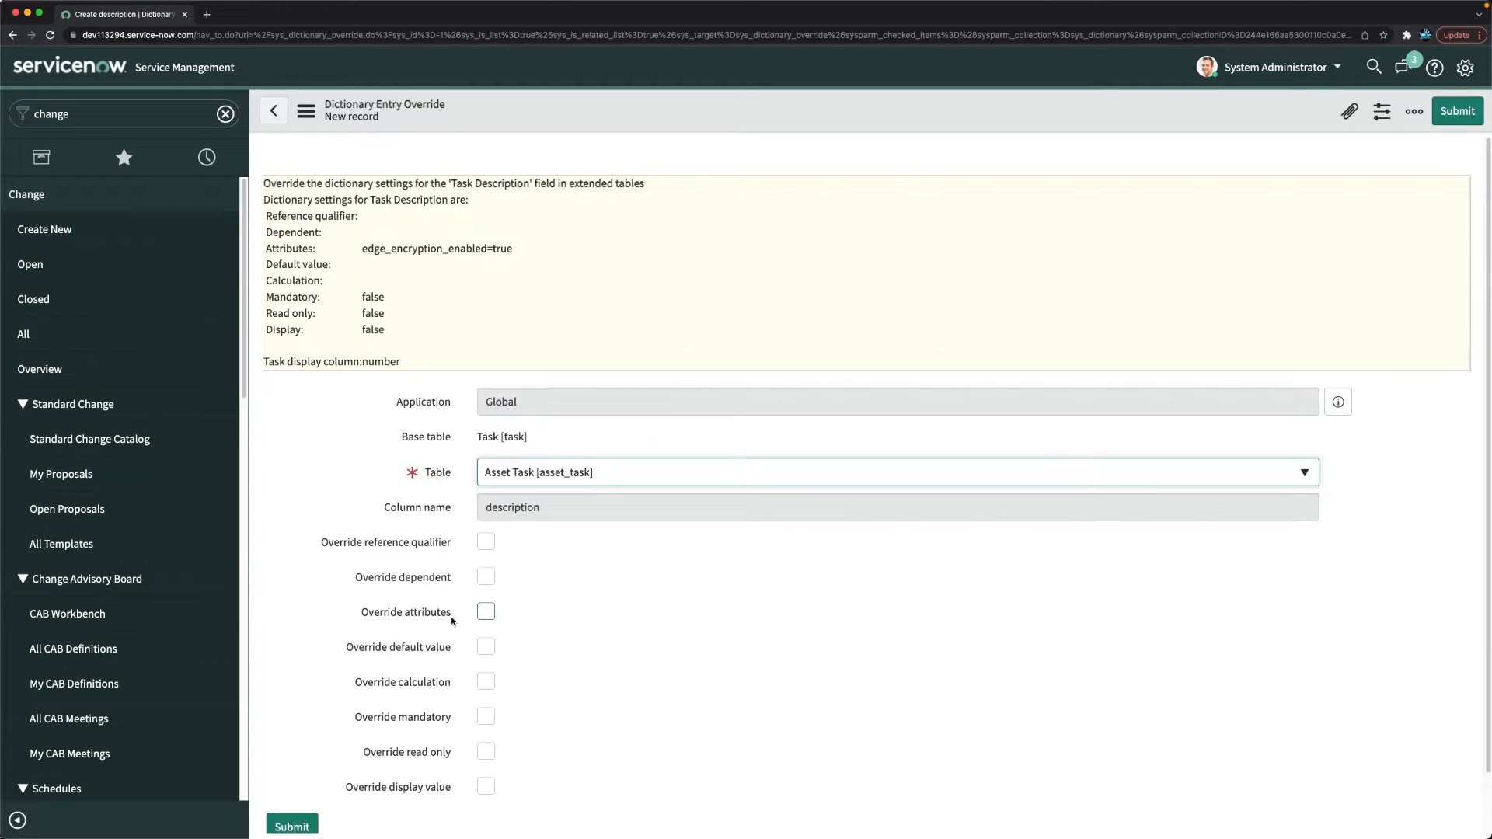
left_click(559, 476)
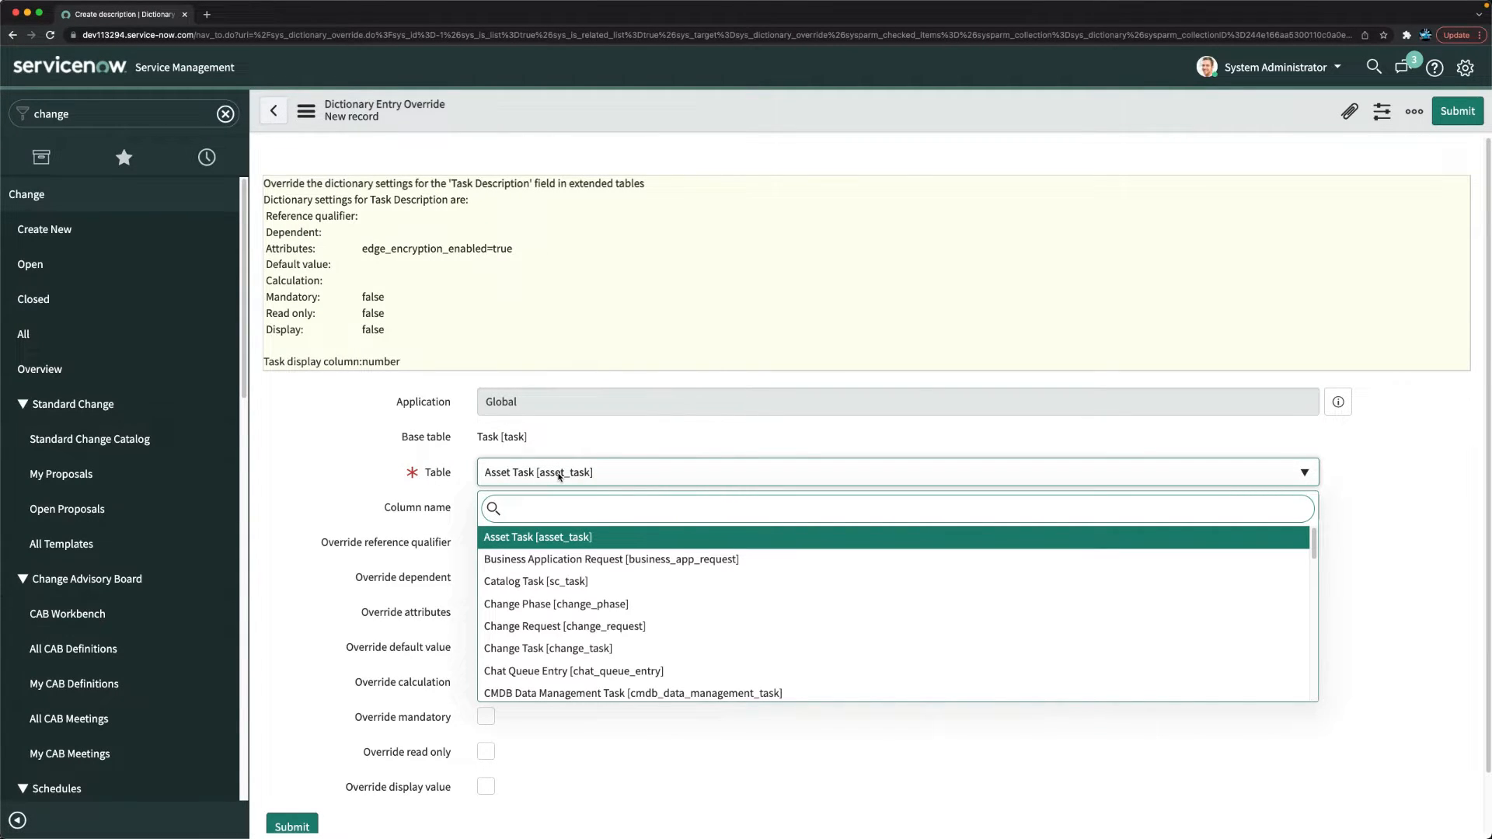
type("change")
key("Down")
key("Return")
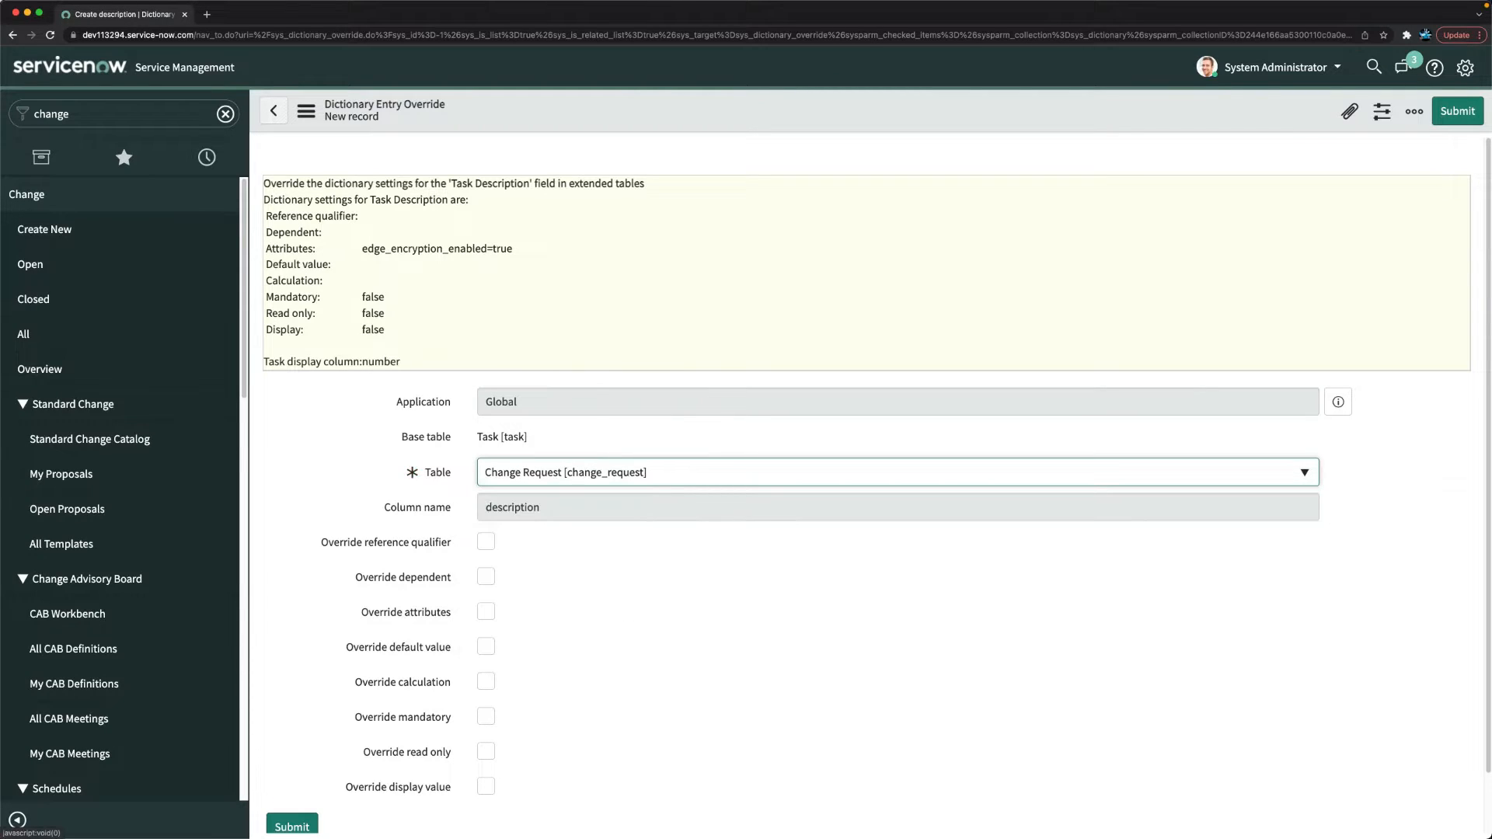
Enable Override mandatory and Mandatory for the Description override, and submit it.
scroll(666, 526, "down", 3)
left_click(485, 653)
left_click(486, 688)
left_click(292, 800)
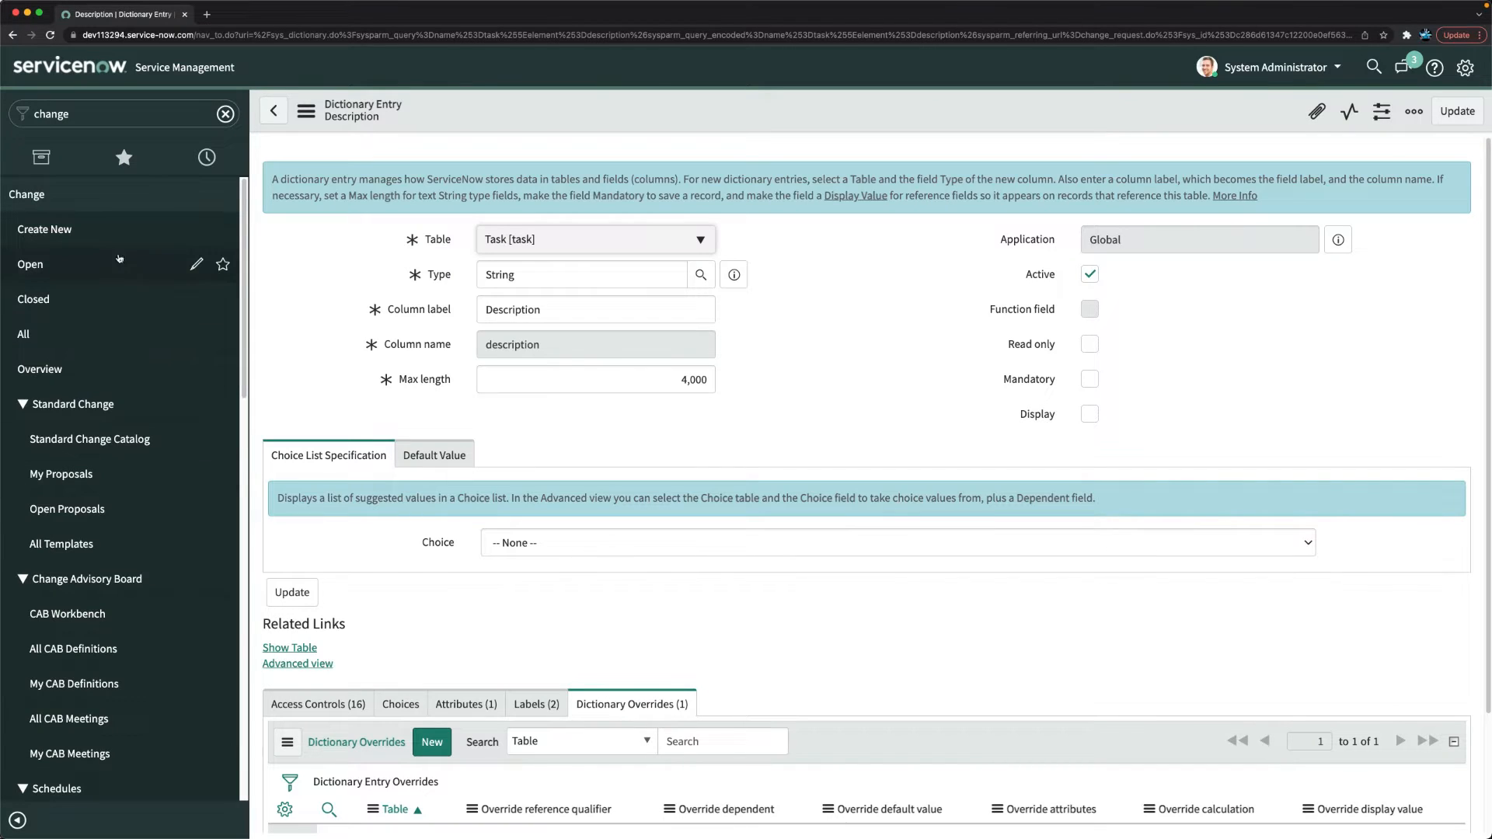
Open the "Please reboot ApplicationServerPeopleSoft" change request from the open changes and check whether Description is marked mandatory.
left_click(31, 267)
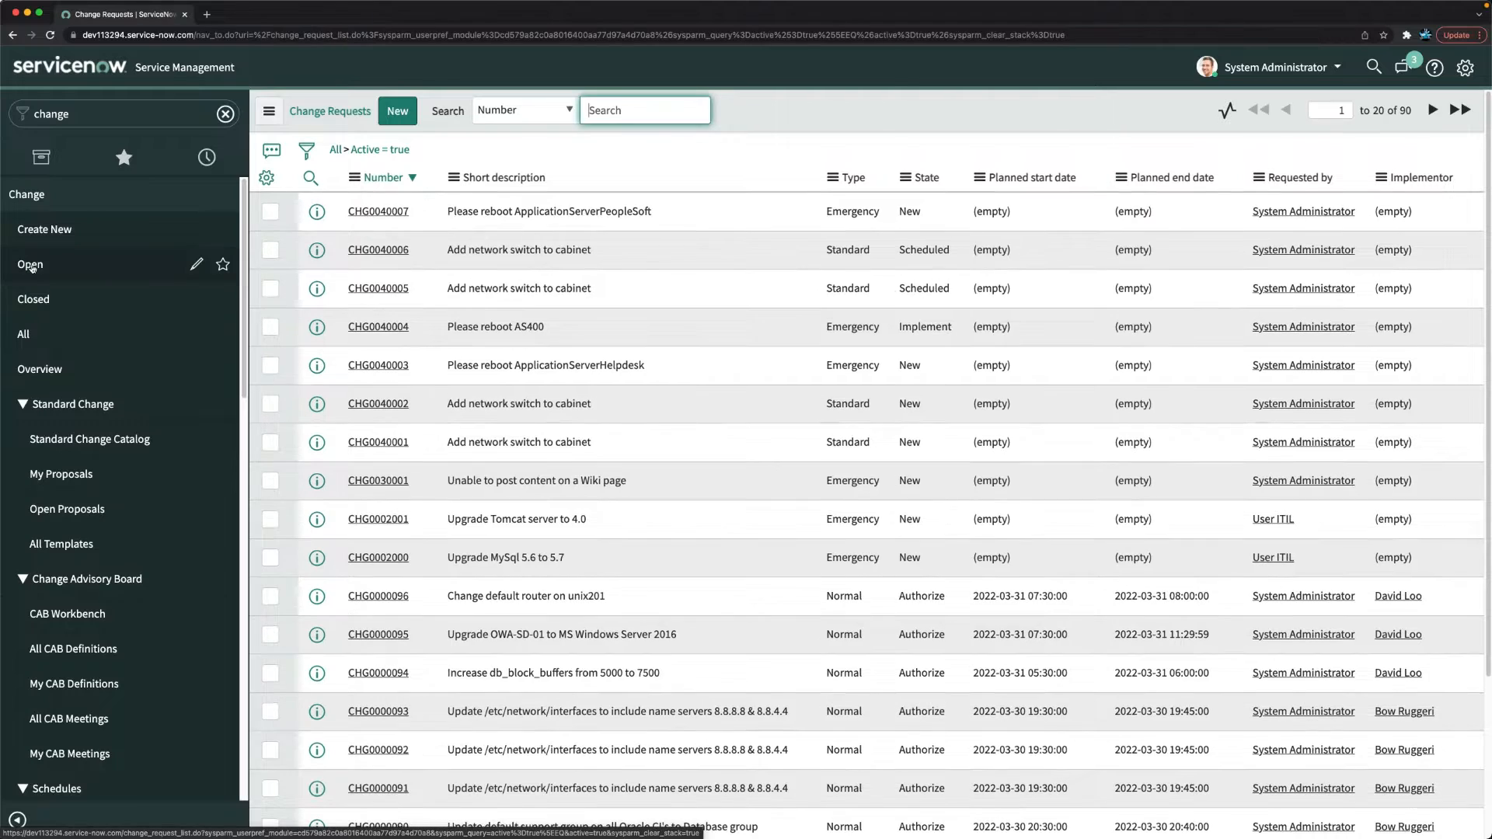
left_click(387, 211)
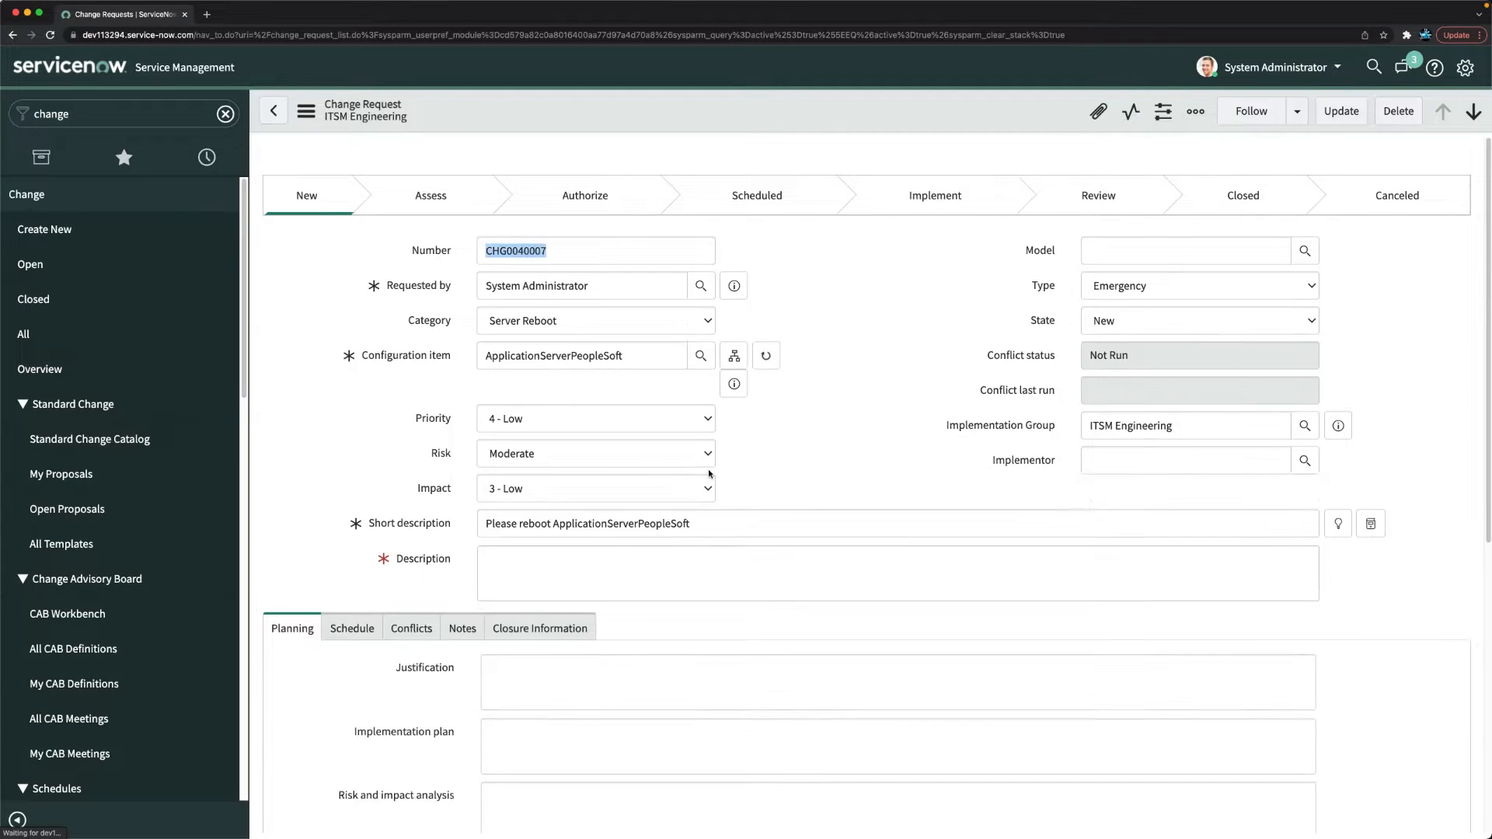
Review the Schedule section of the change request, then keep waiting for the unresponsive page and reload it.
scroll(752, 391, "down", 5)
left_click(352, 249)
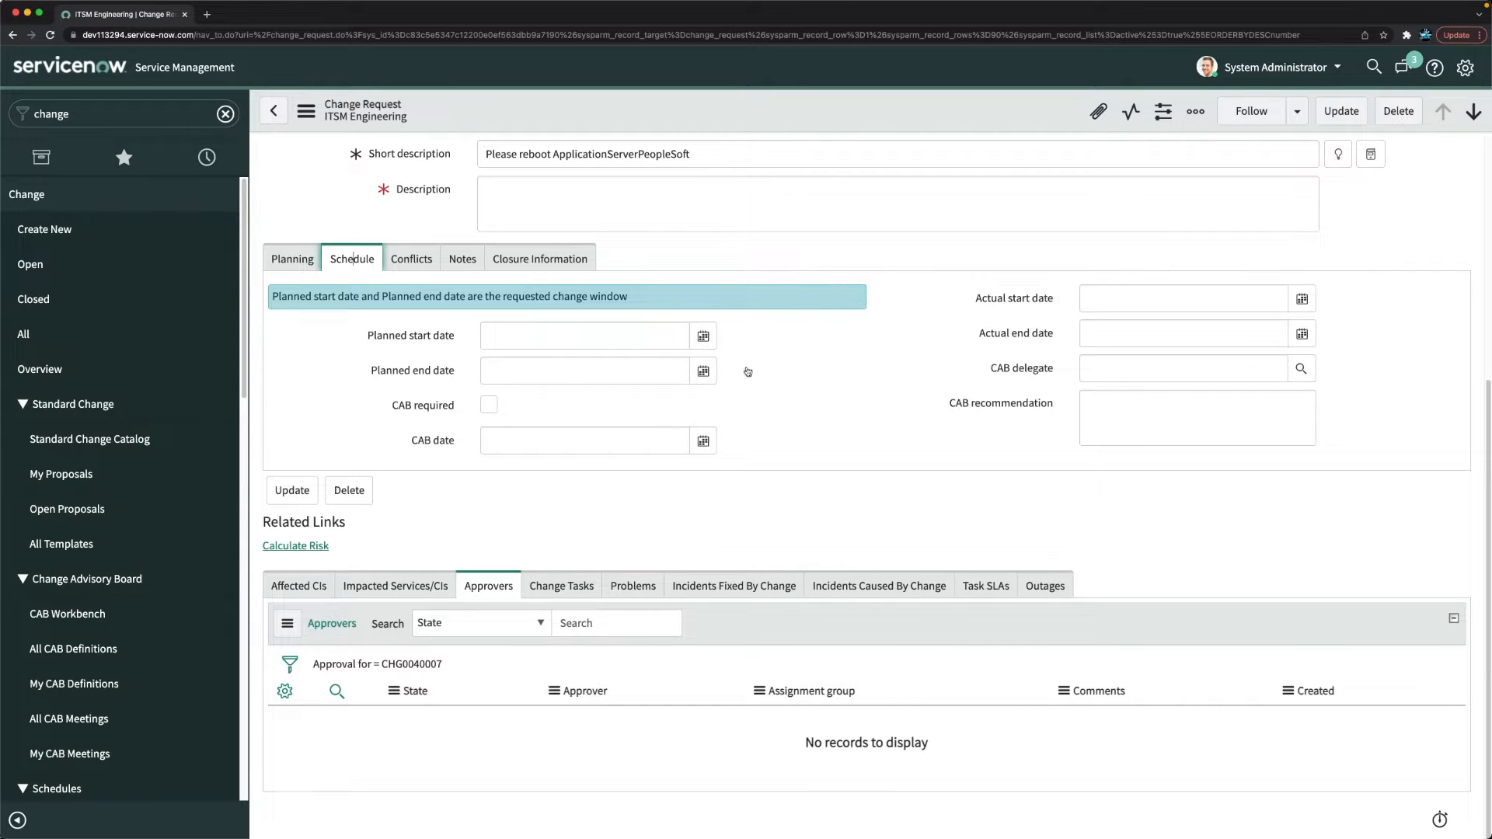
scroll(421, 335, "up", 3)
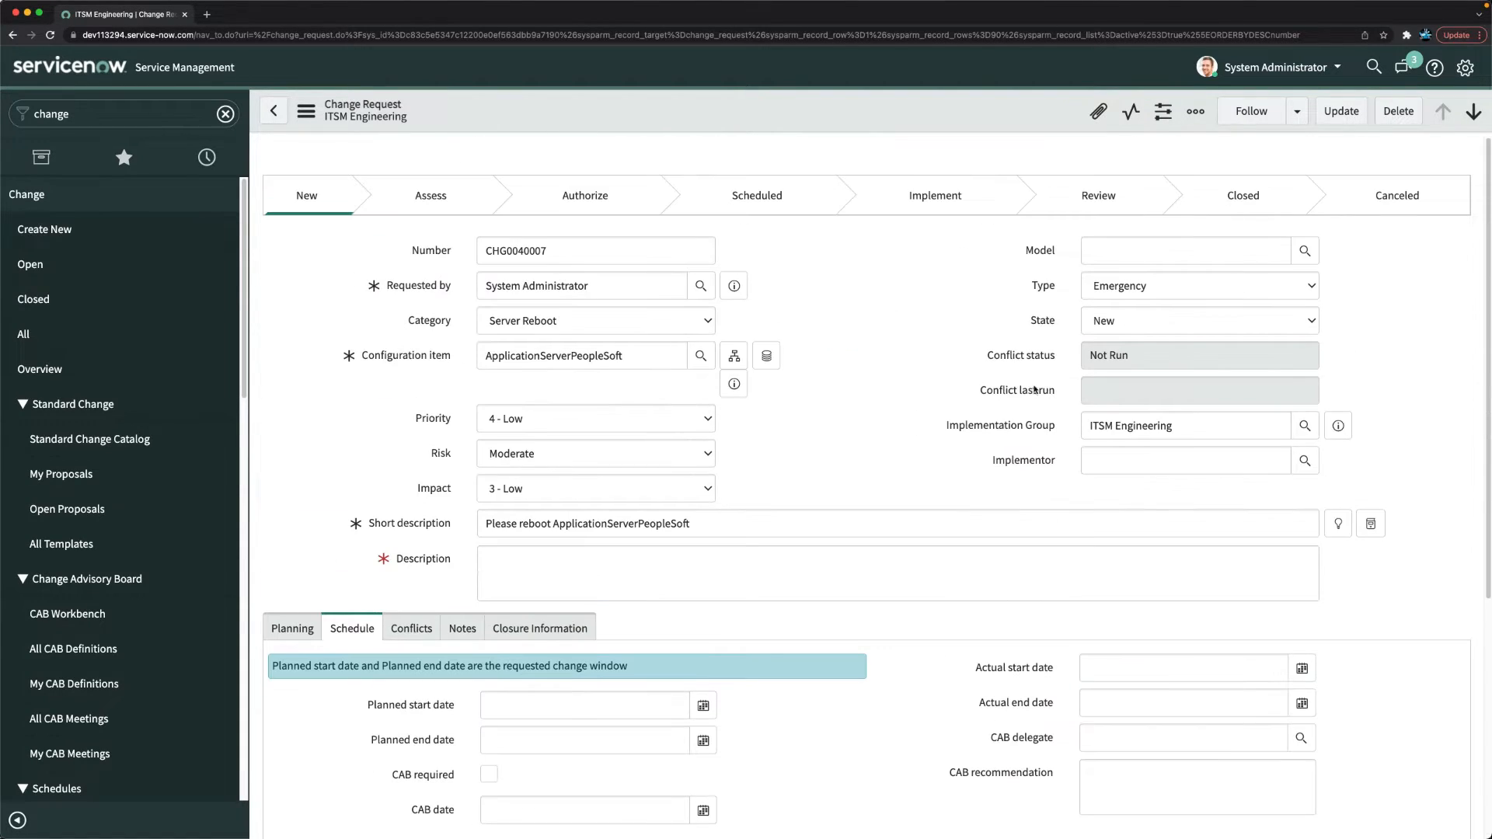
scroll(784, 427, "down", 2)
scroll(781, 427, "up", 3)
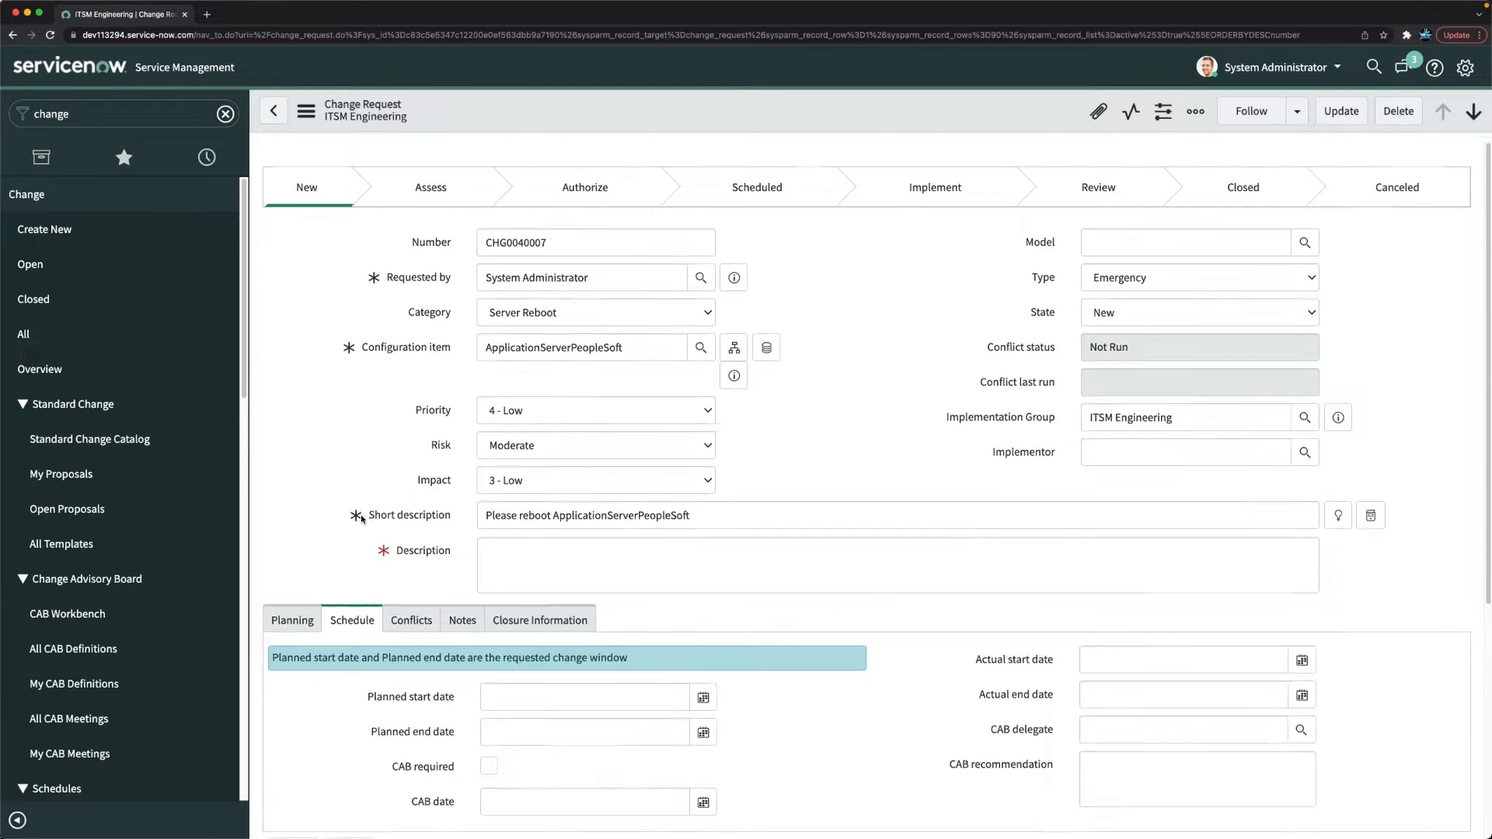
scroll(427, 405, "down", 4)
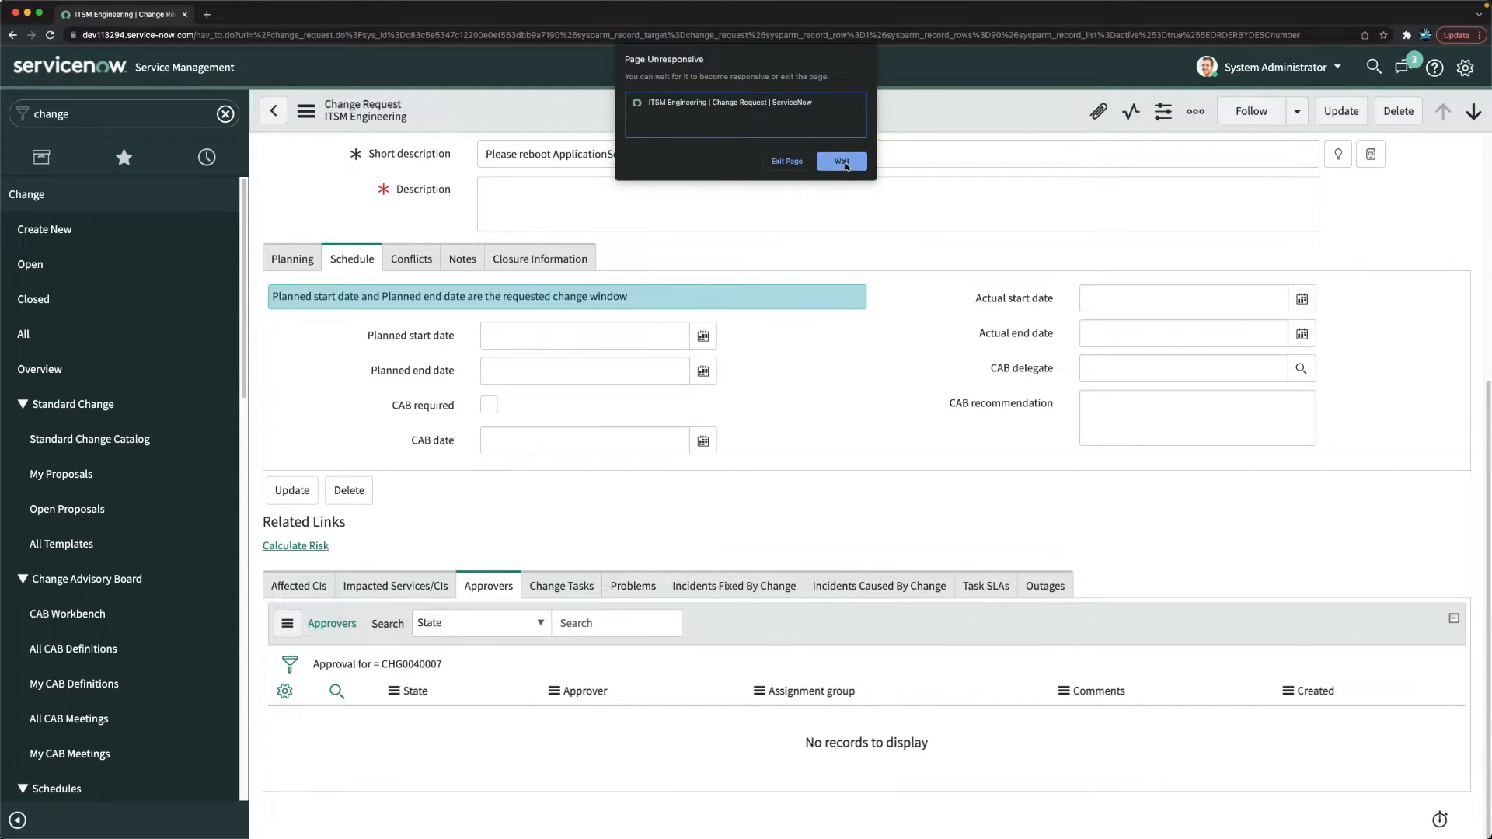
left_click(845, 163)
left_click(51, 35)
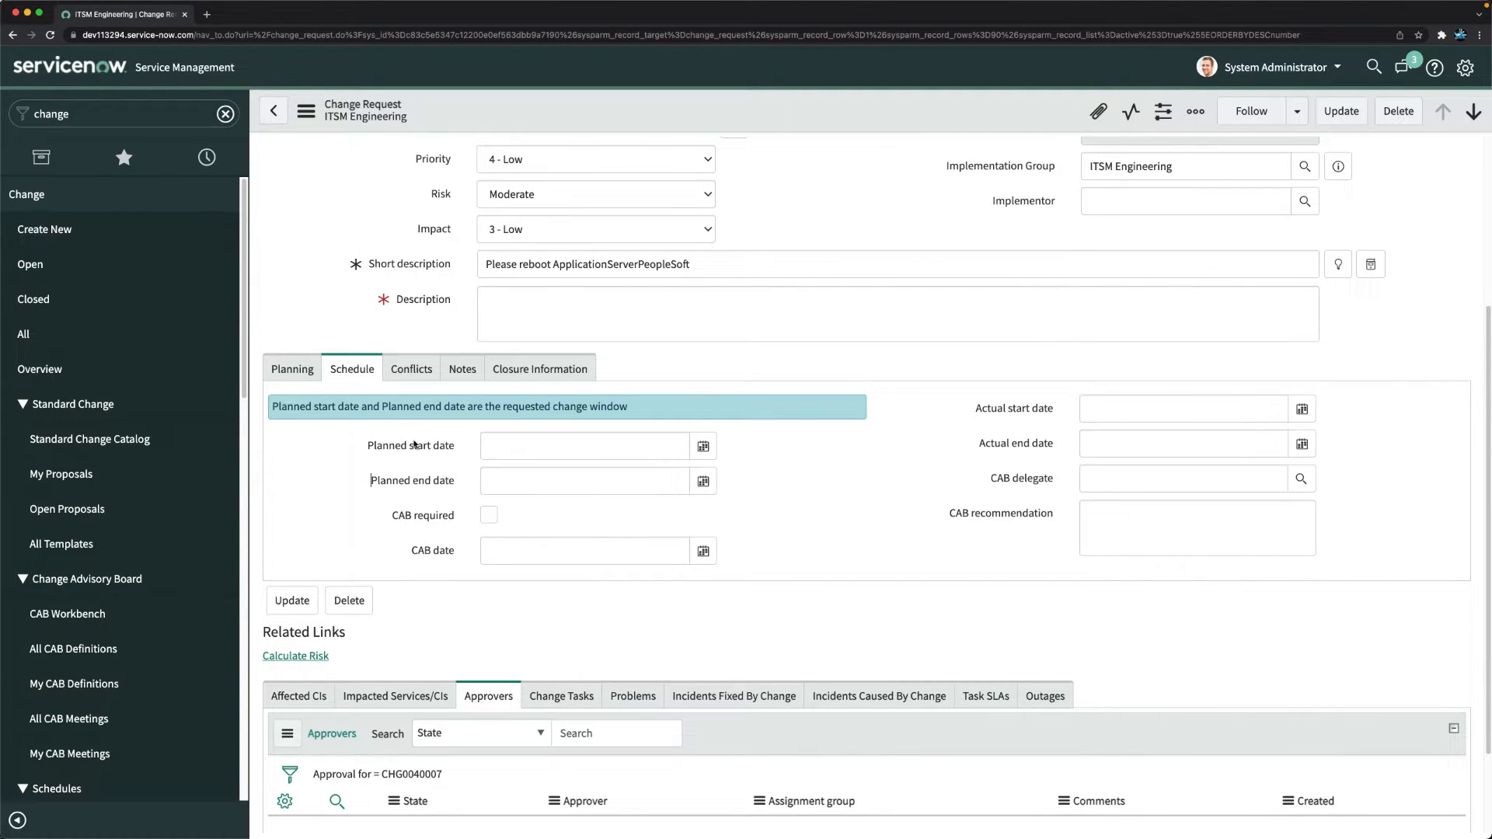
Open the dictionary entry for the Planned start date field, enable Mandatory, and save the entry.
right_click(413, 445)
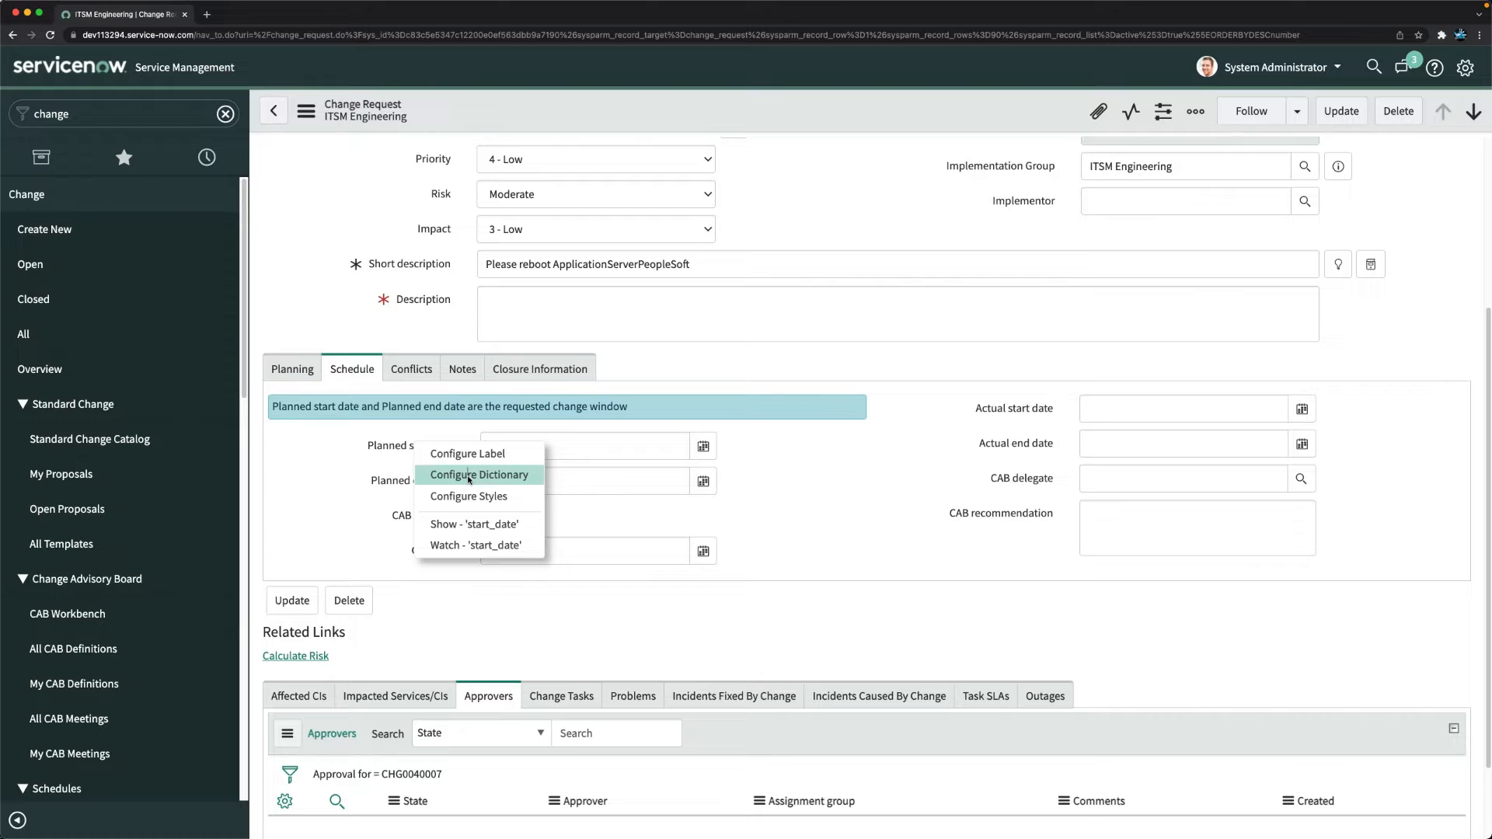
left_click(469, 479)
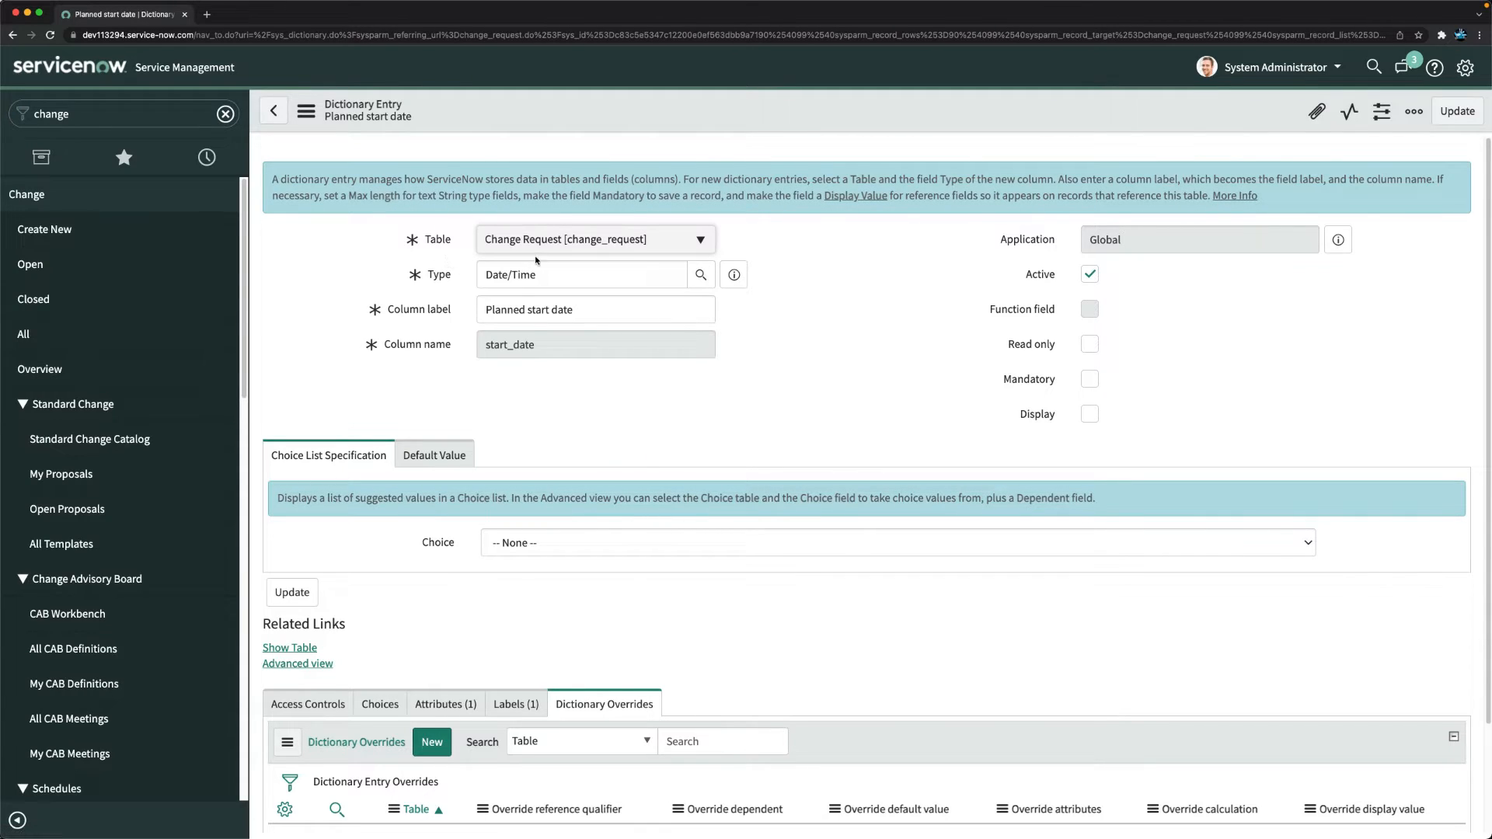
scroll(573, 589, "down", 3)
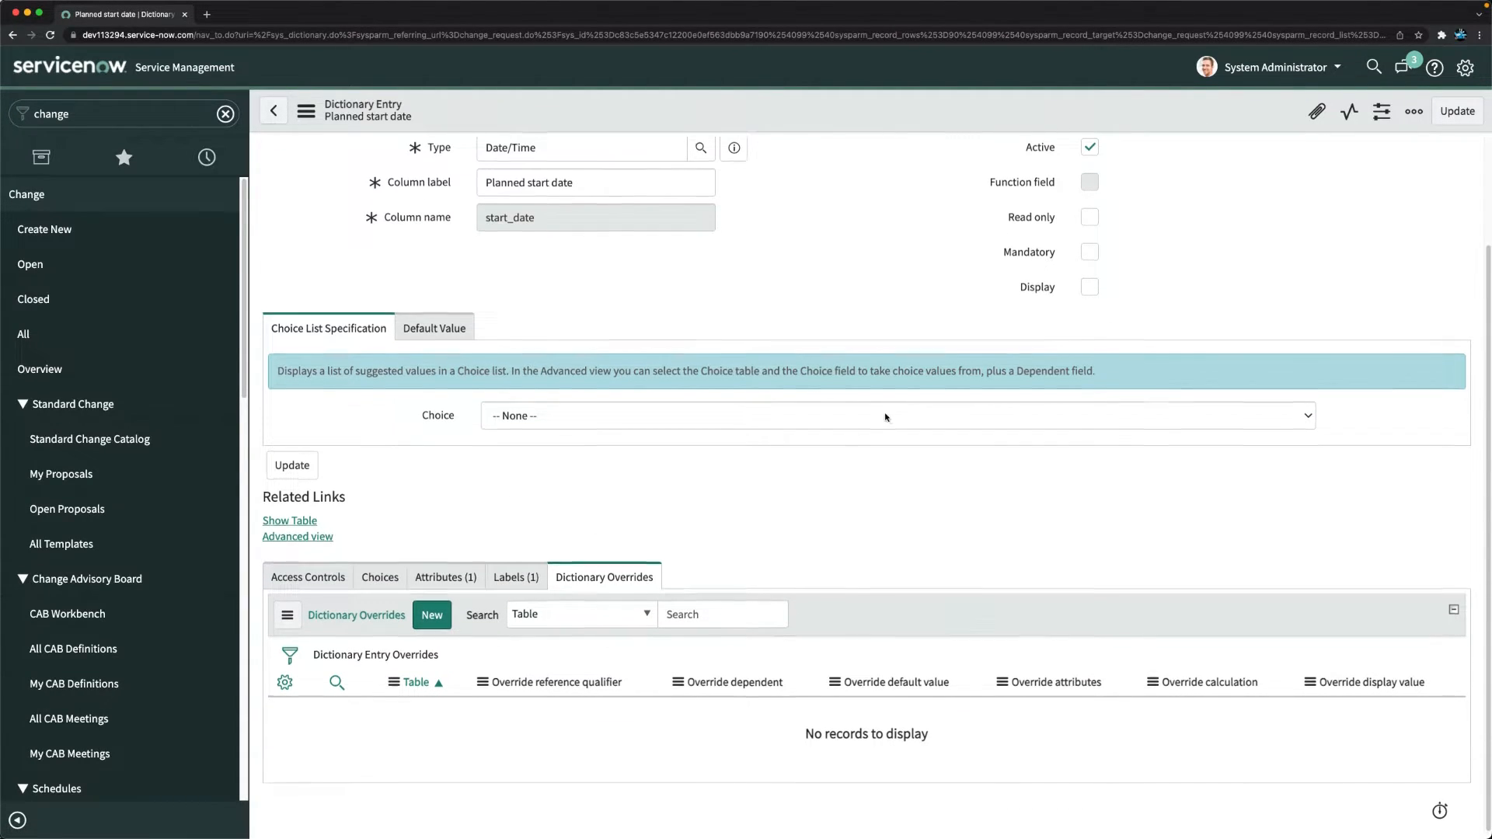
scroll(886, 418, "up", 3)
left_click(1090, 379)
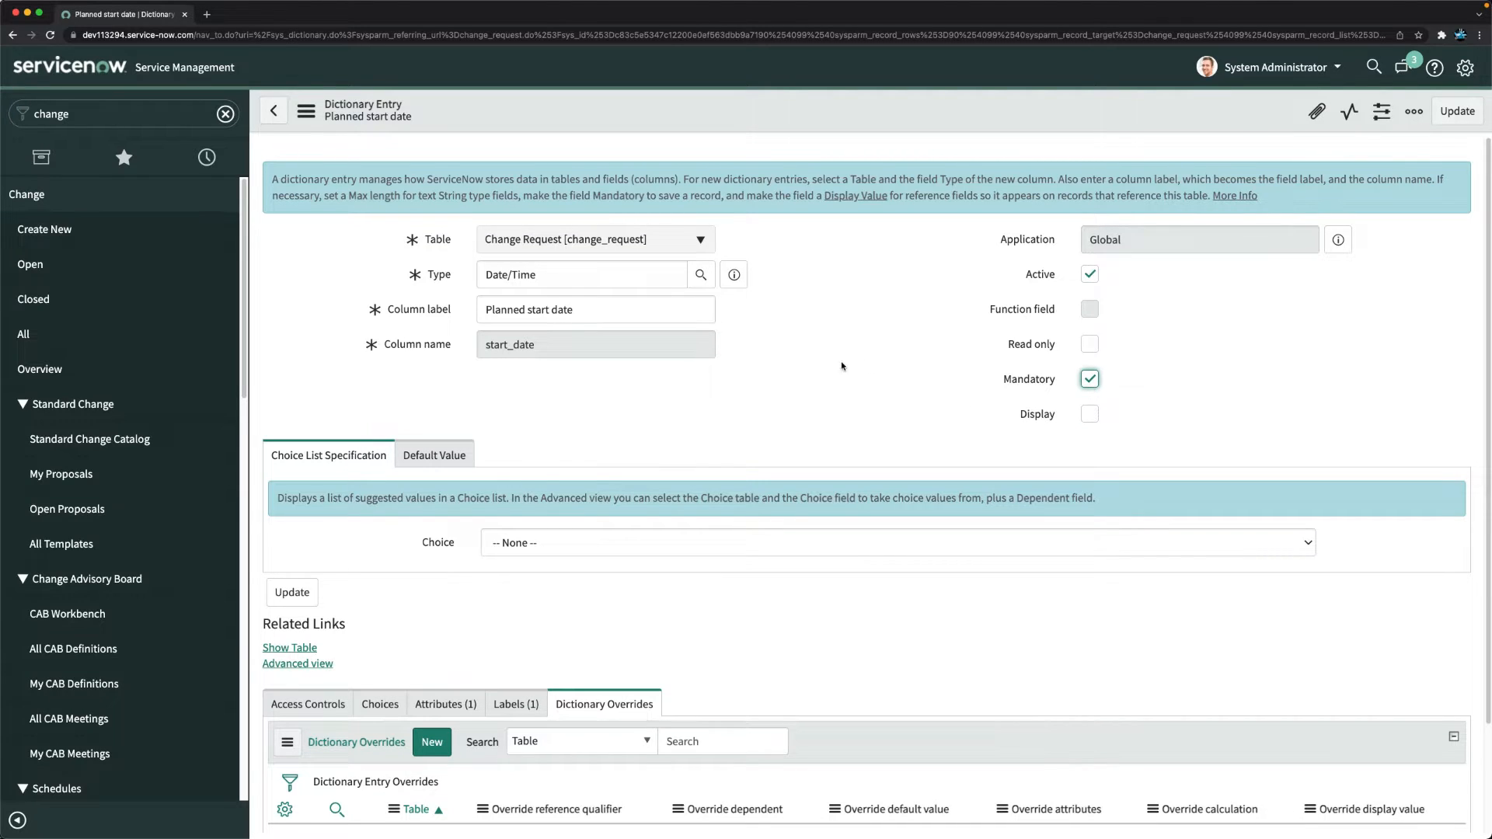
right_click(770, 118)
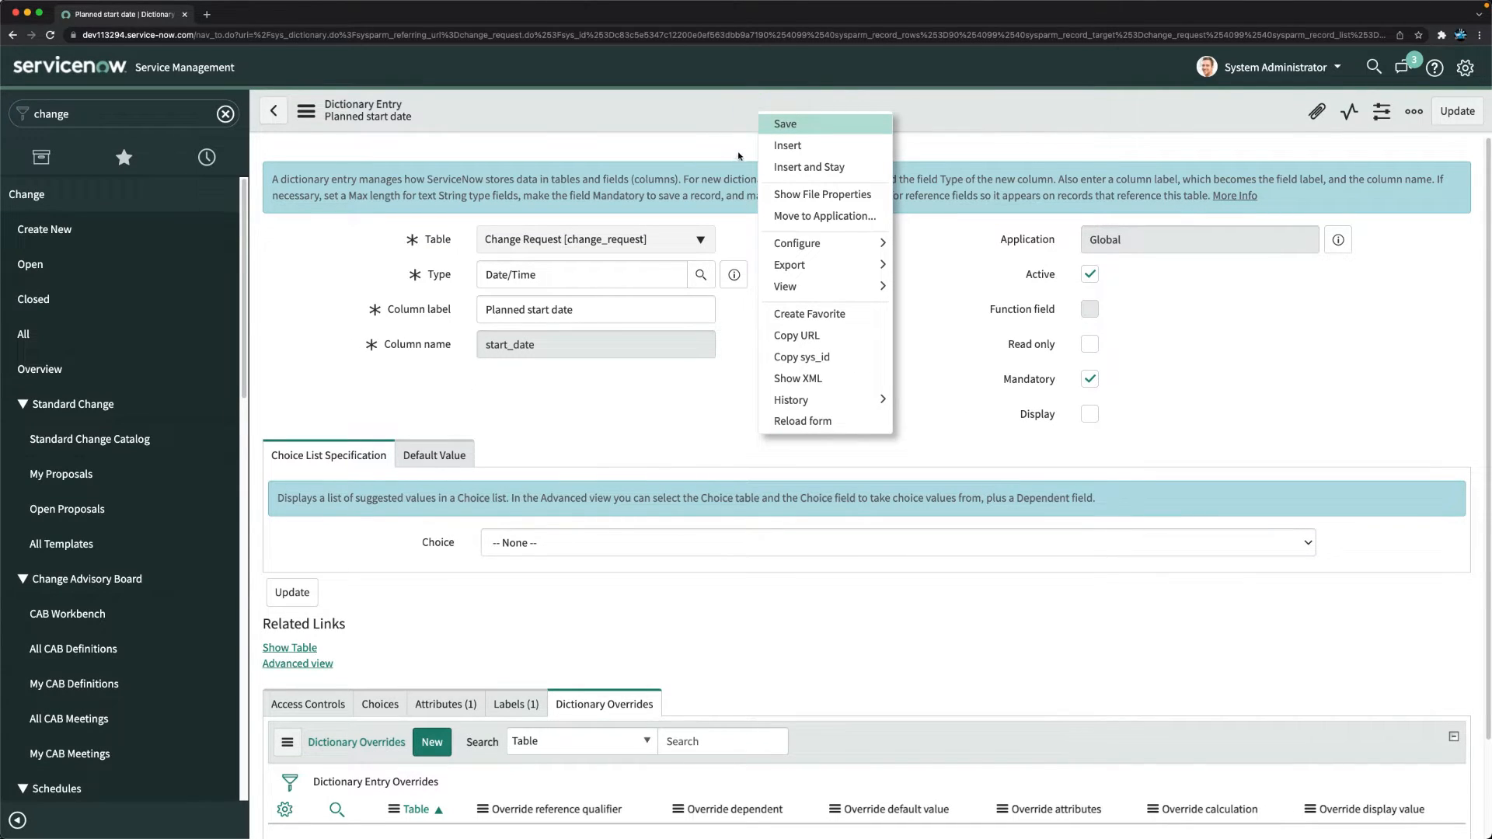
left_click(785, 125)
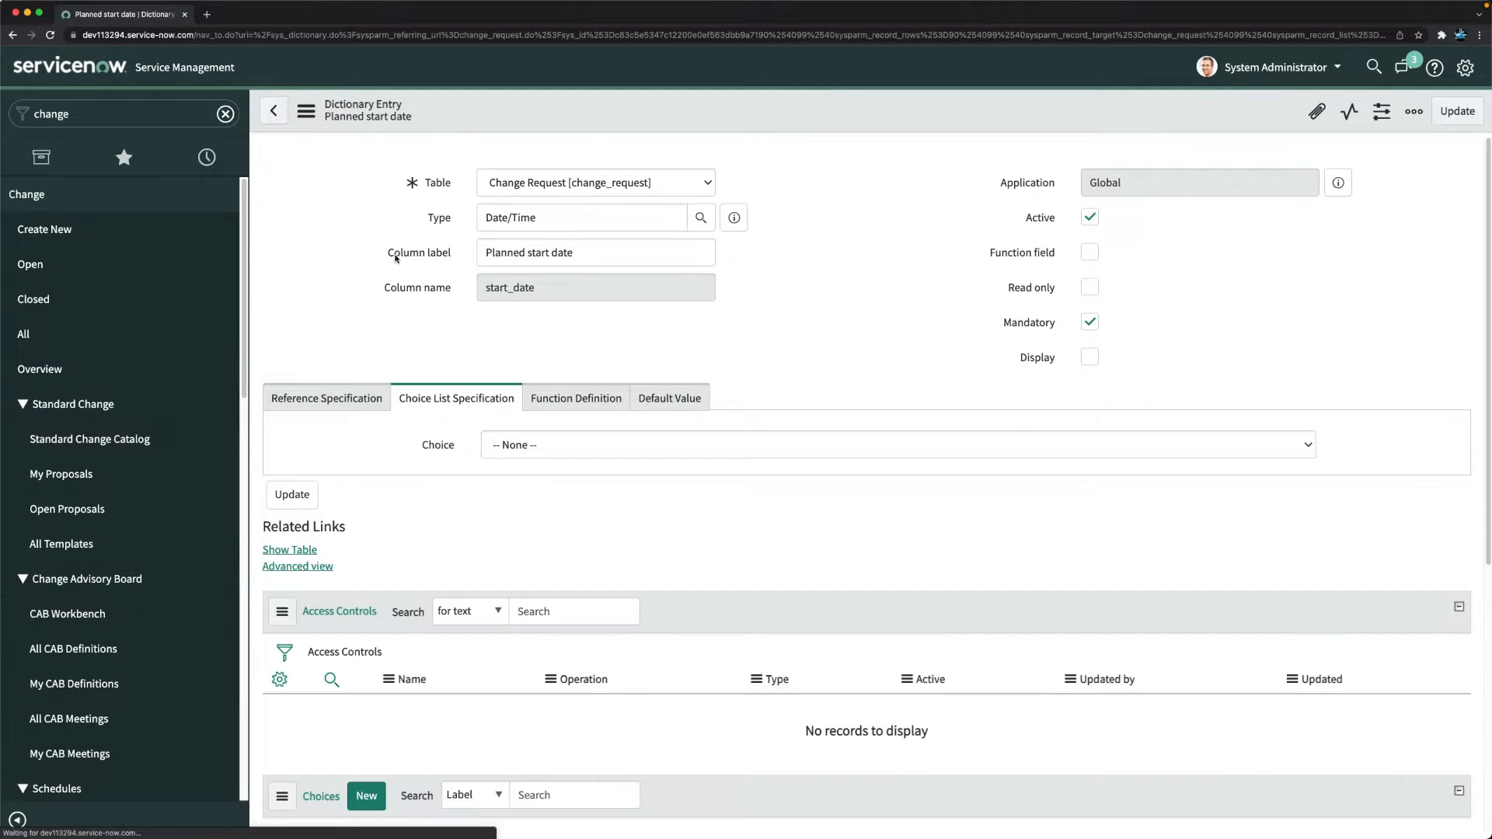
Reopen the "Please reboot ApplicationServerPeopleSoft" change request from the open changes and check whether Planned start date is marked mandatory.
left_click(31, 266)
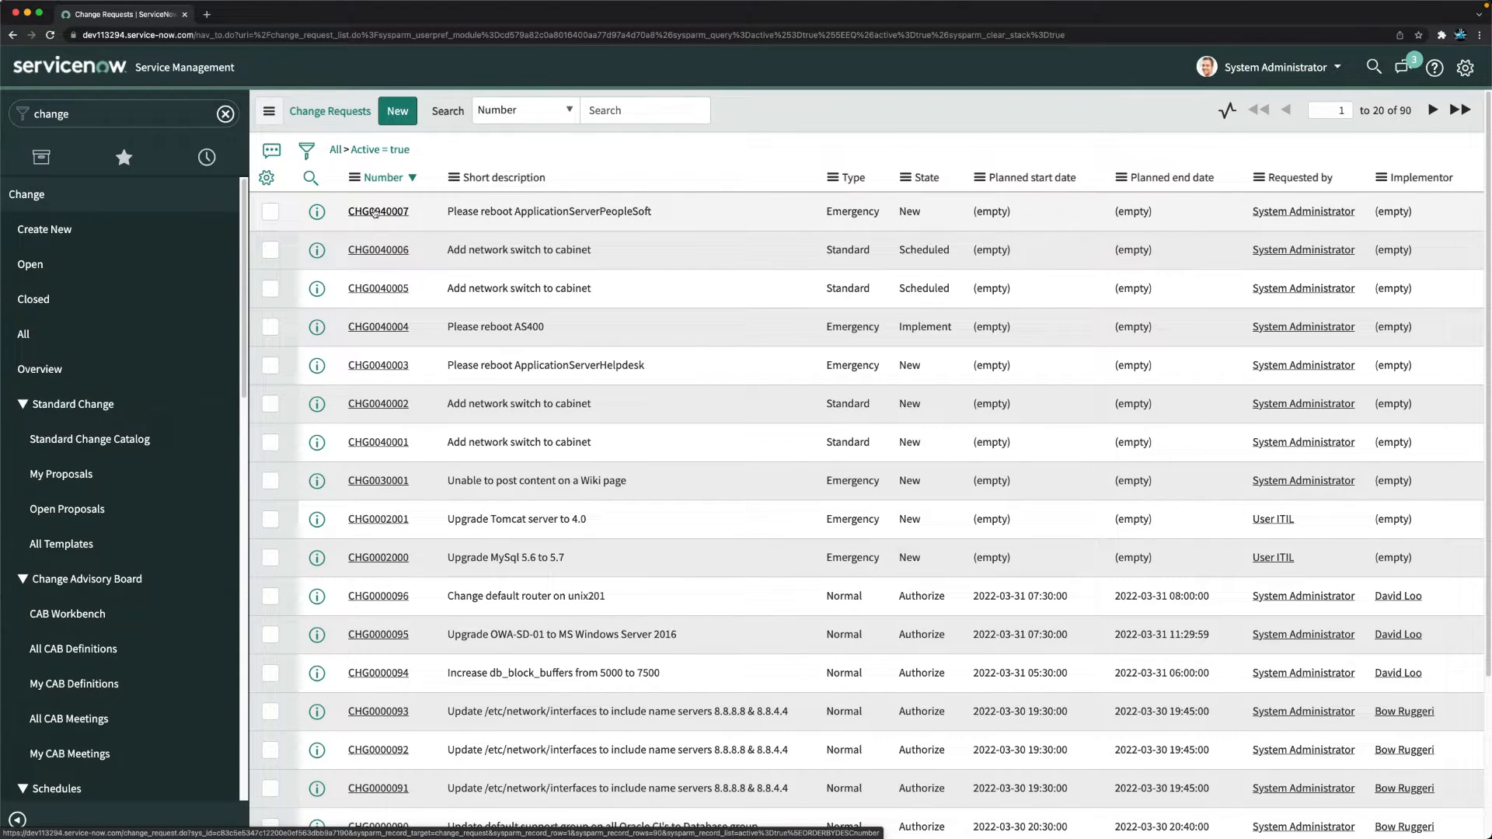
left_click(375, 213)
scroll(413, 572, "down", 3)
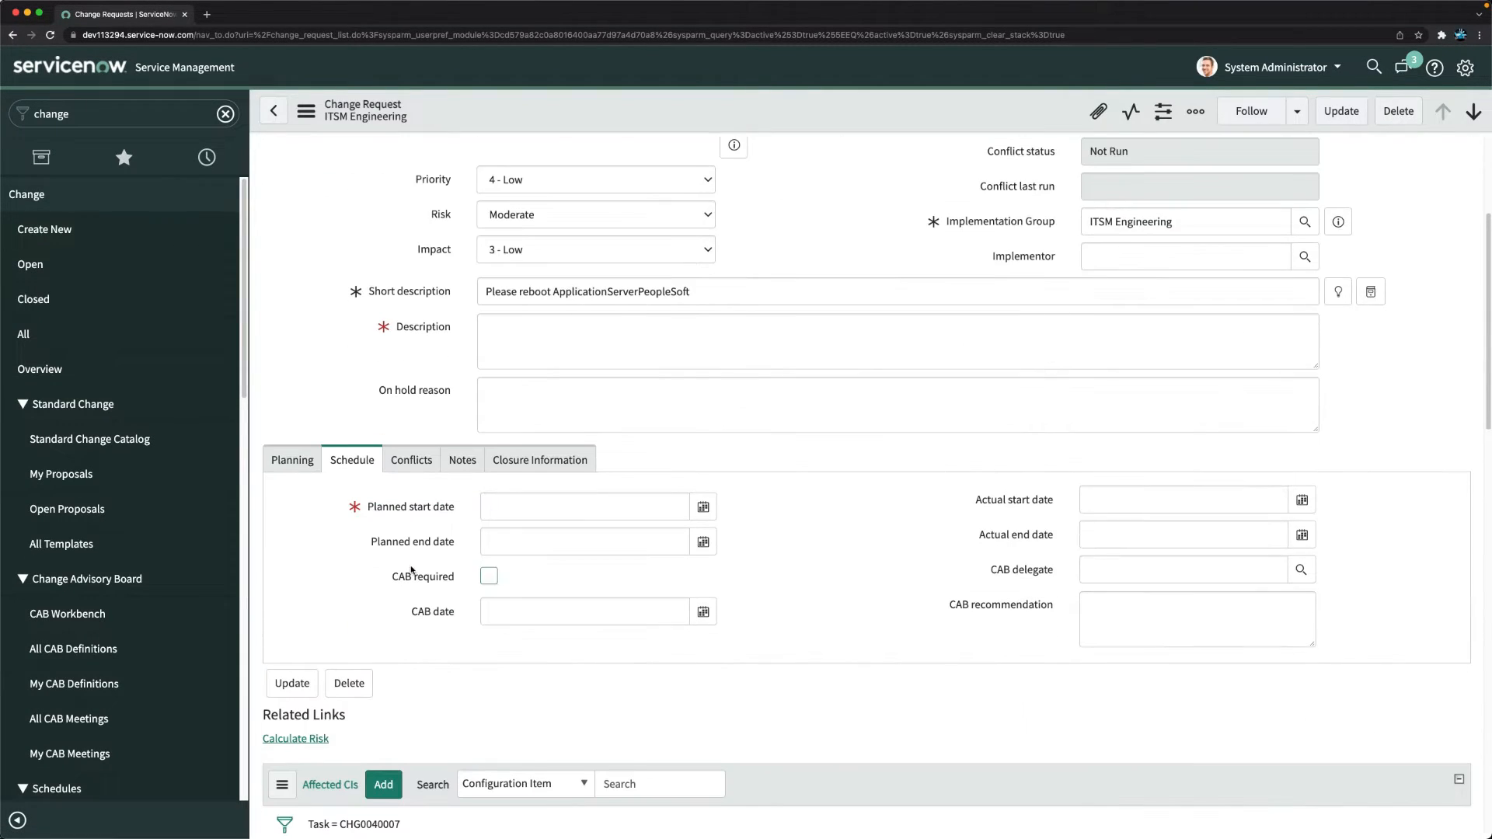
scroll(413, 466, "down", 3)
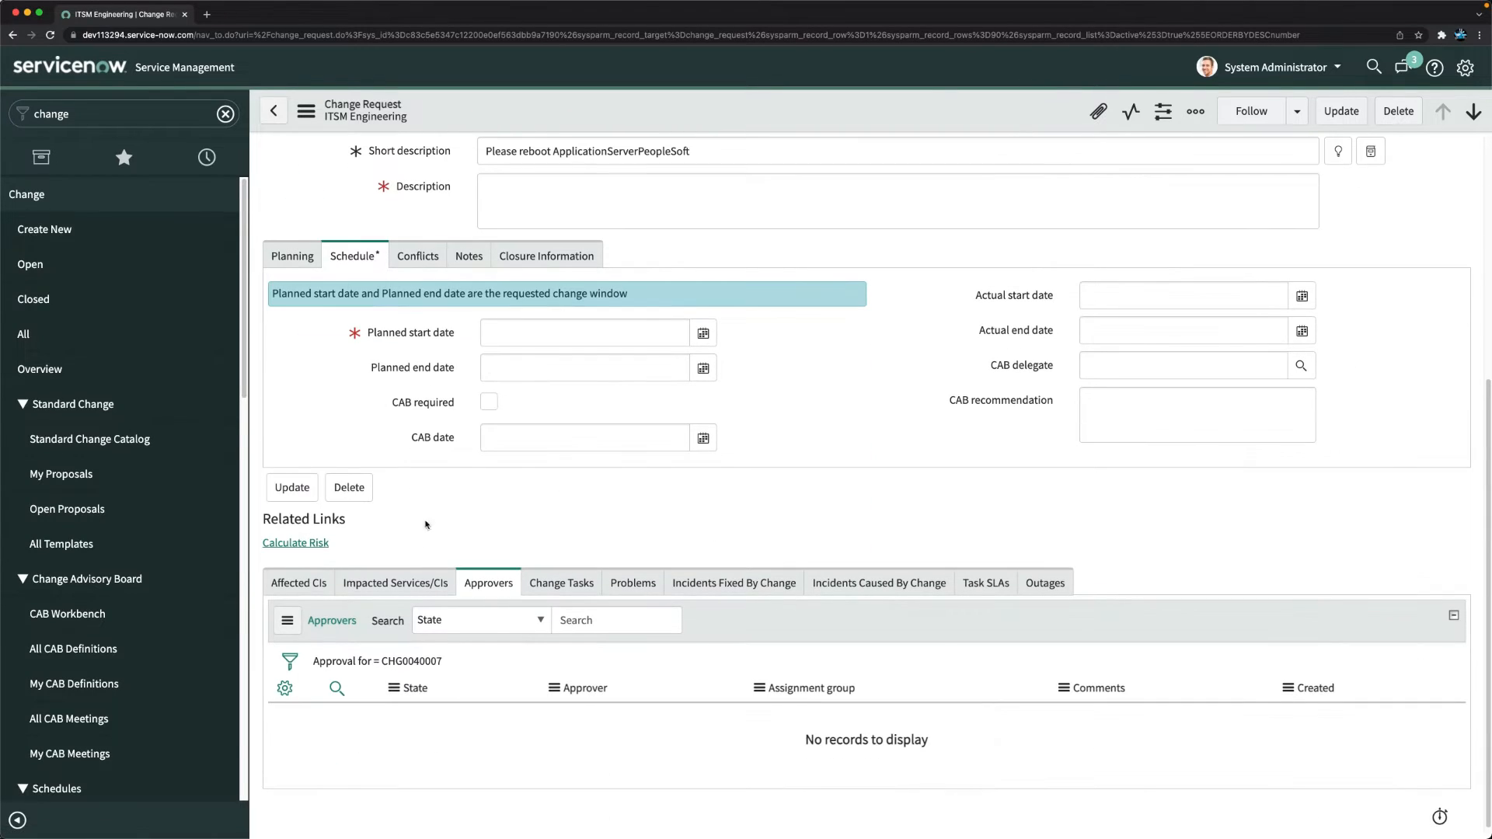
Open the dictionary entry for the Planned end date field, enable Mandatory, and save the entry.
right_click(414, 376)
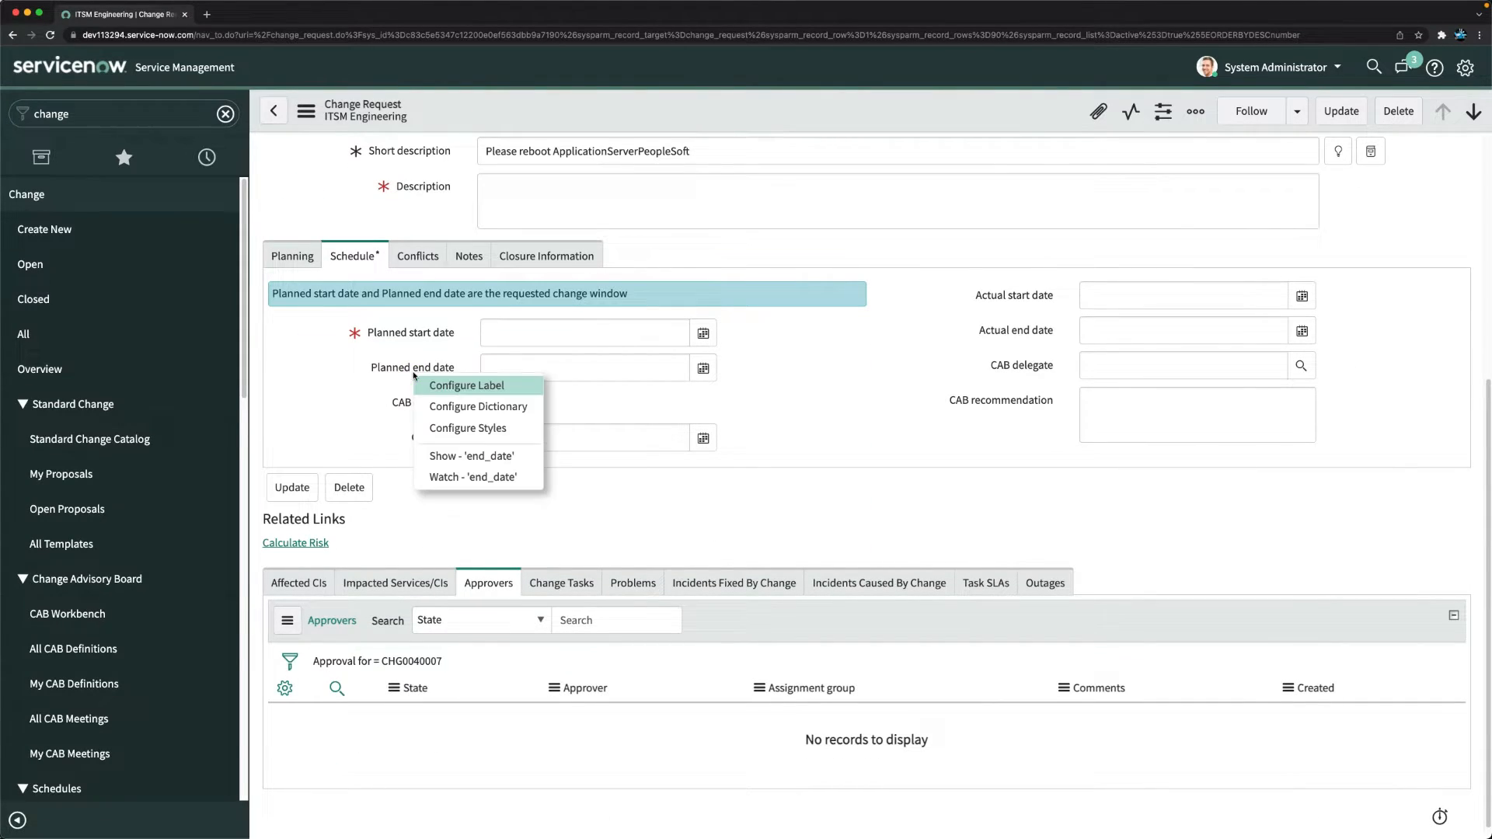
left_click(468, 405)
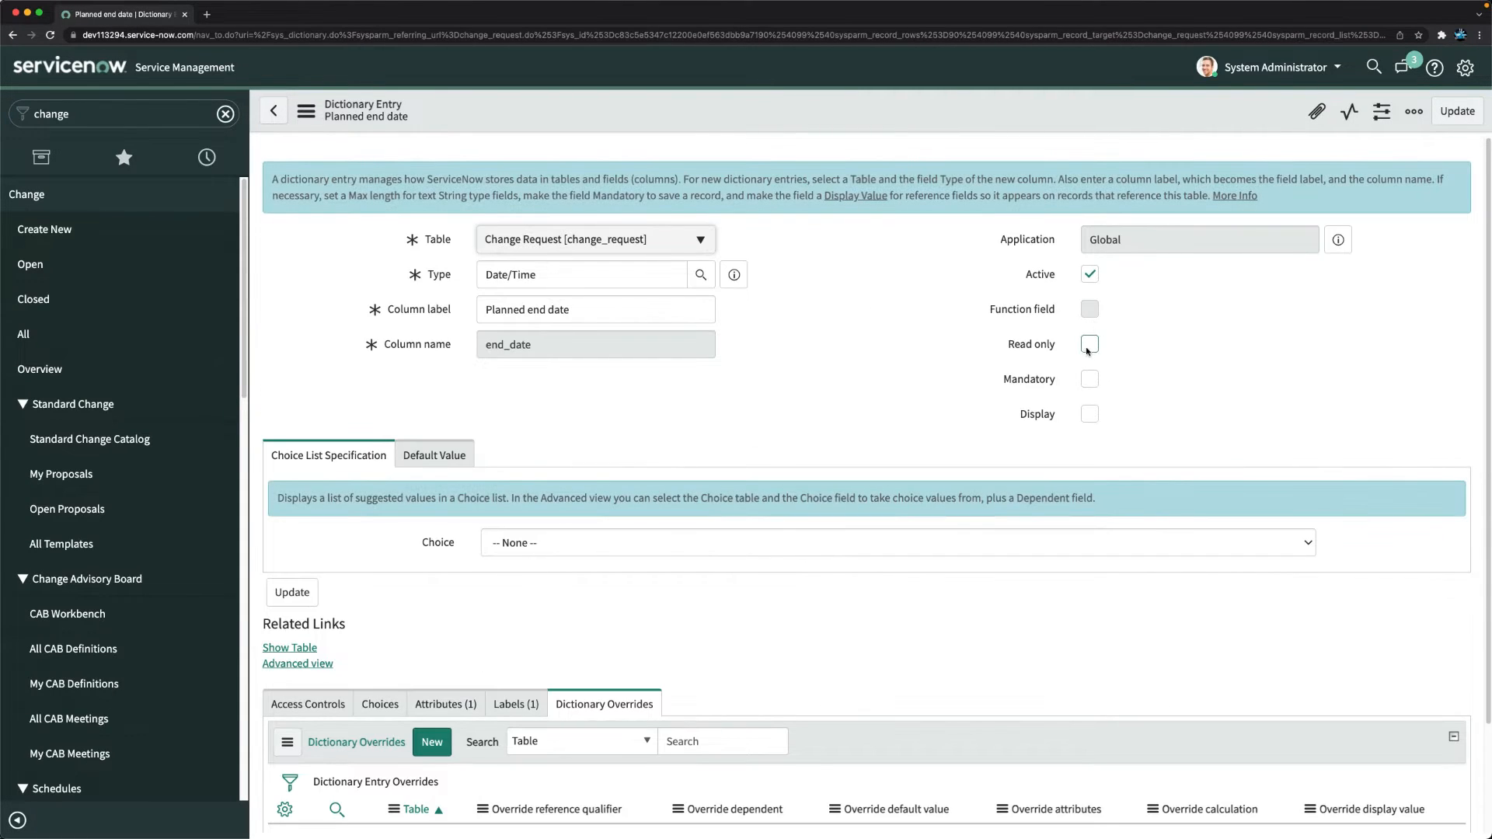
left_click(1089, 381)
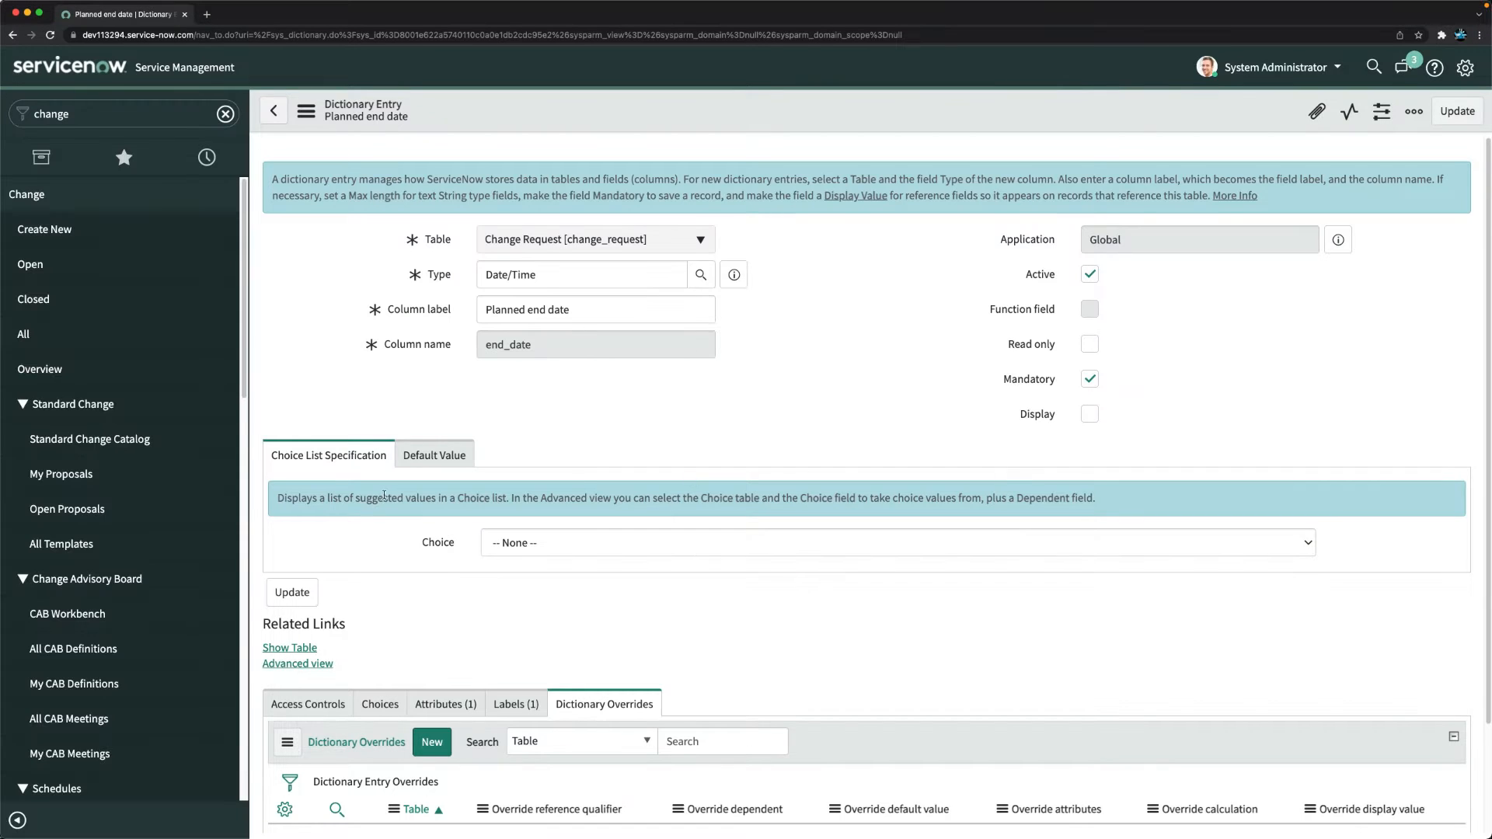
Reopen the "Please reboot ApplicationServerPeopleSoft" change request from the open changes and check whether Planned end date is marked mandatory.
left_click(37, 266)
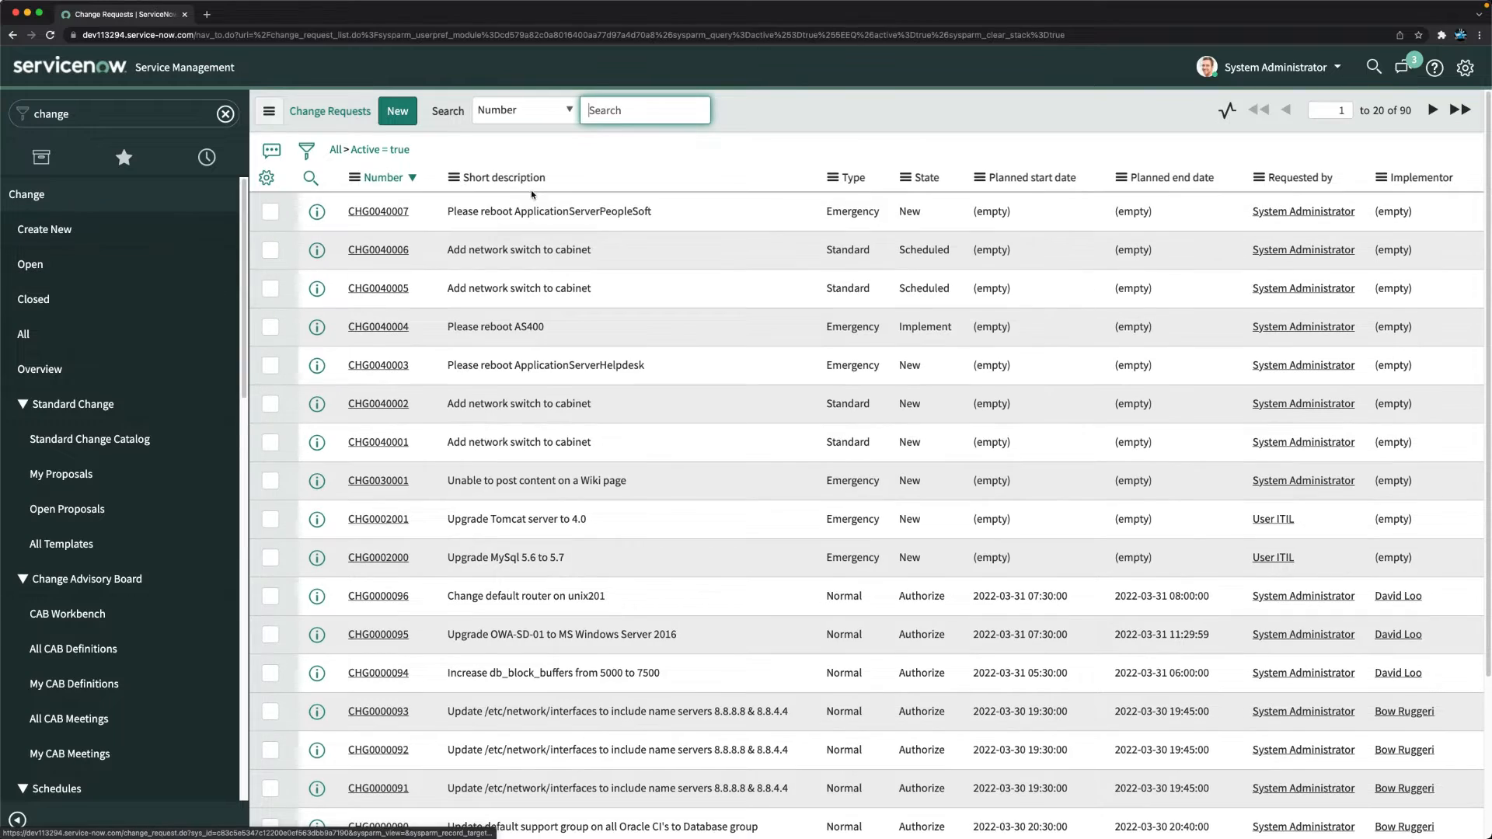
left_click(378, 211)
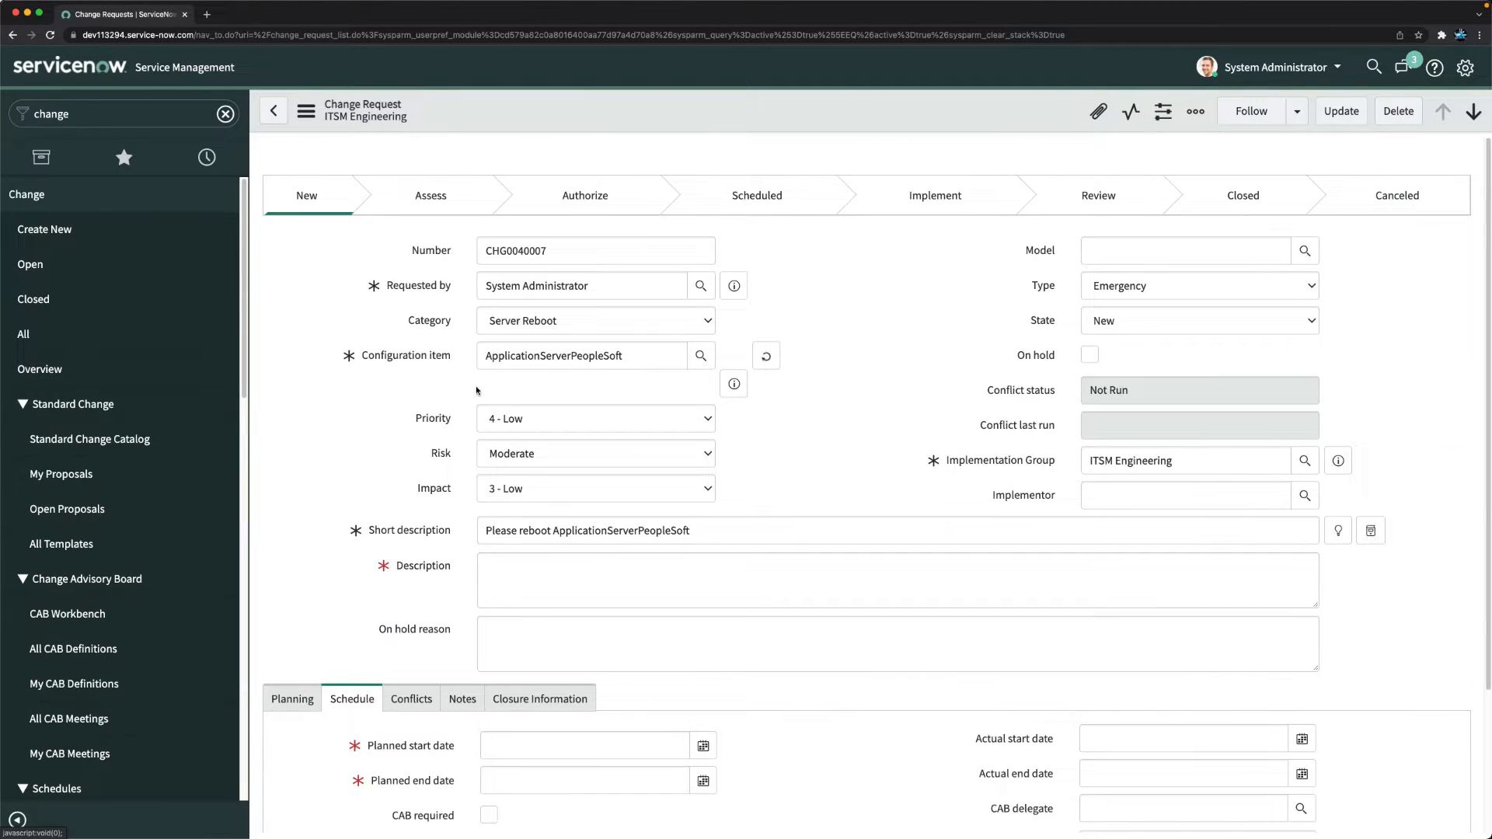
scroll(326, 234, "down", 5)
scroll(325, 553, "down", 3)
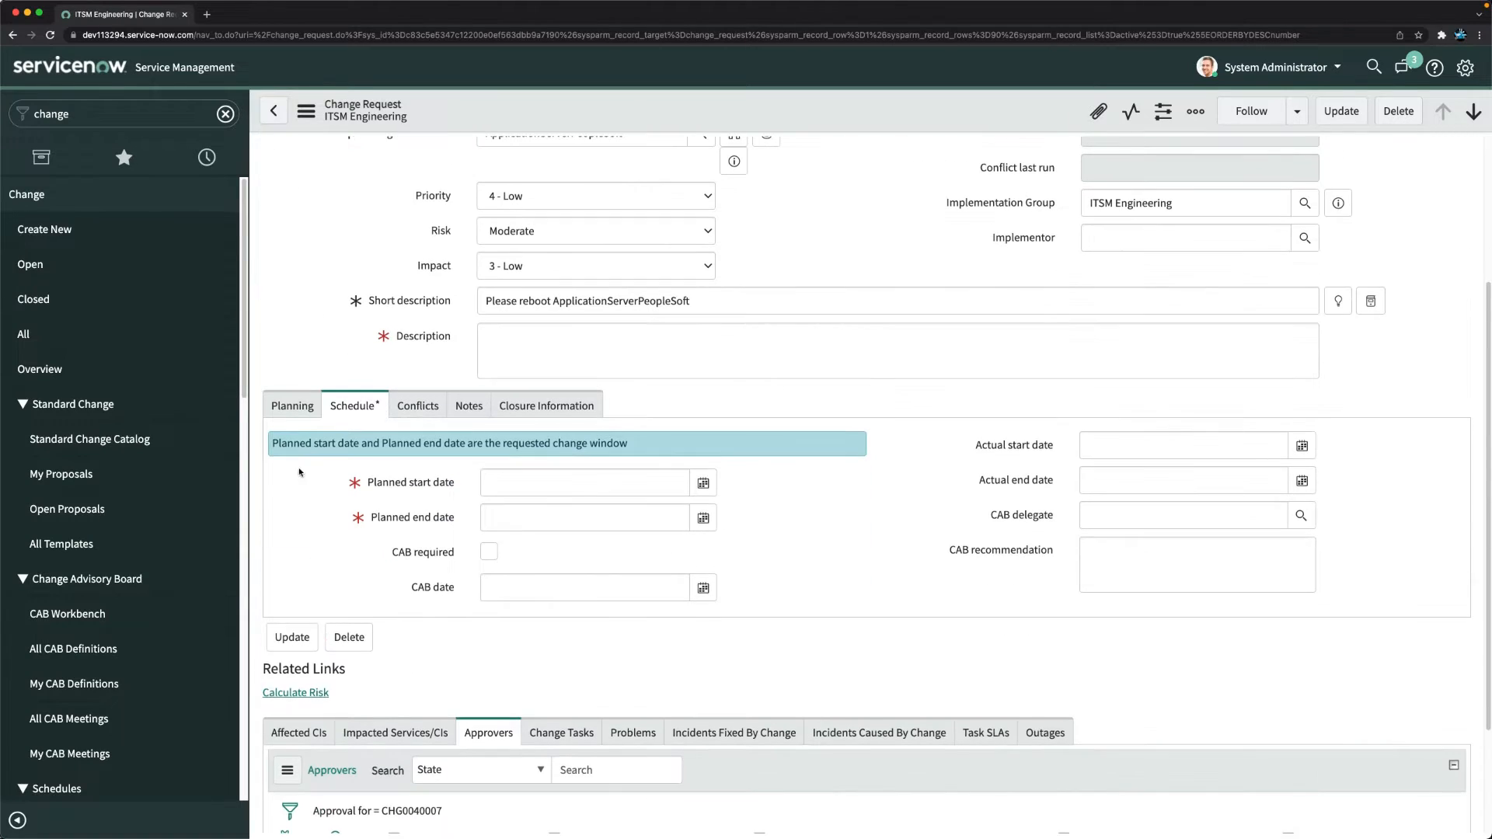
Review the Planning fields of the change request, from Justification and Implementation plan to Backout plan and Test plan.
left_click(292, 415)
scroll(293, 415, "down", 1)
left_click(553, 382)
left_click(537, 441)
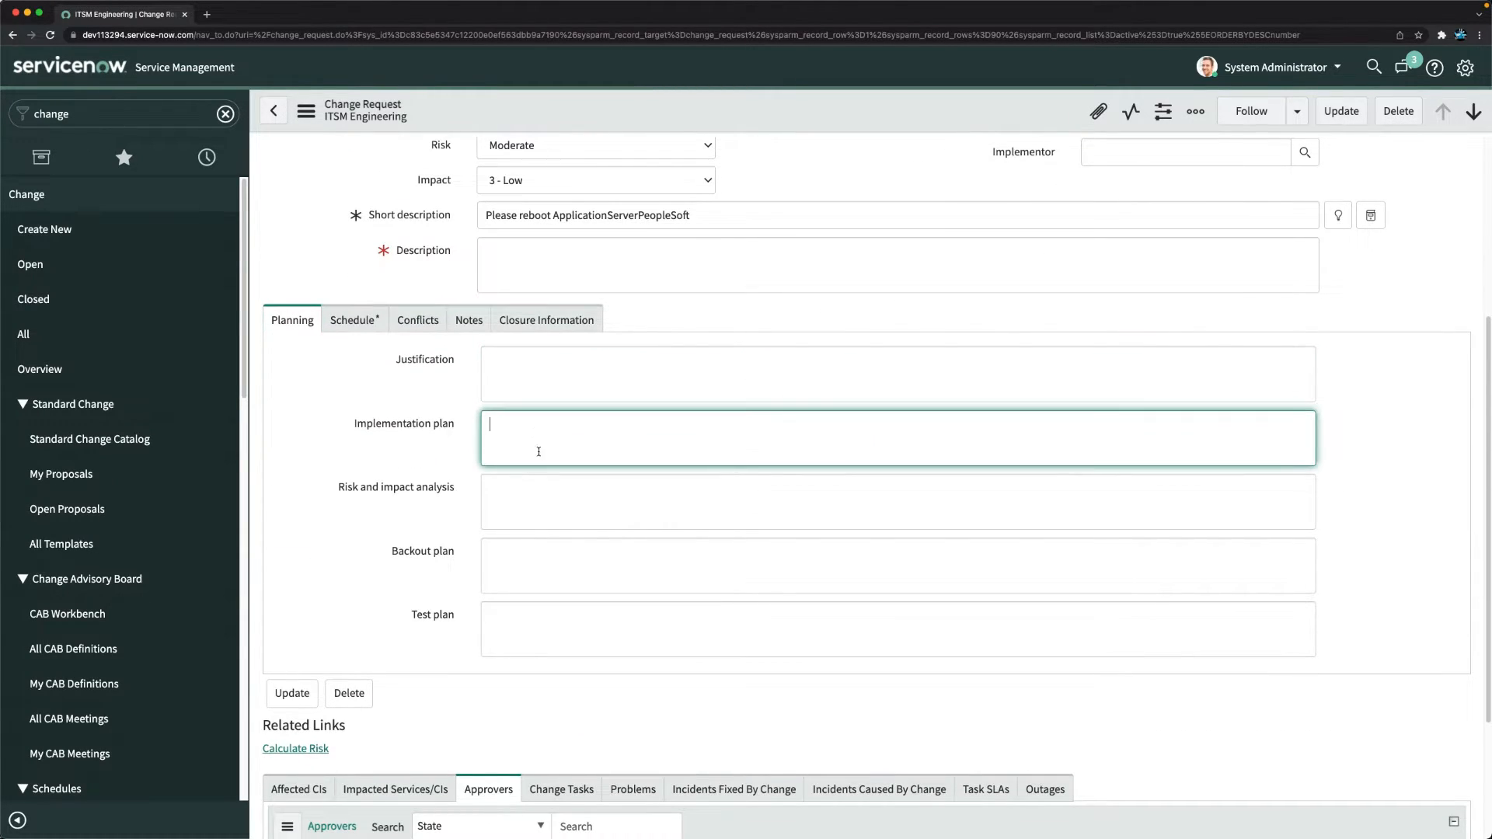
left_click(516, 575)
left_click(558, 620)
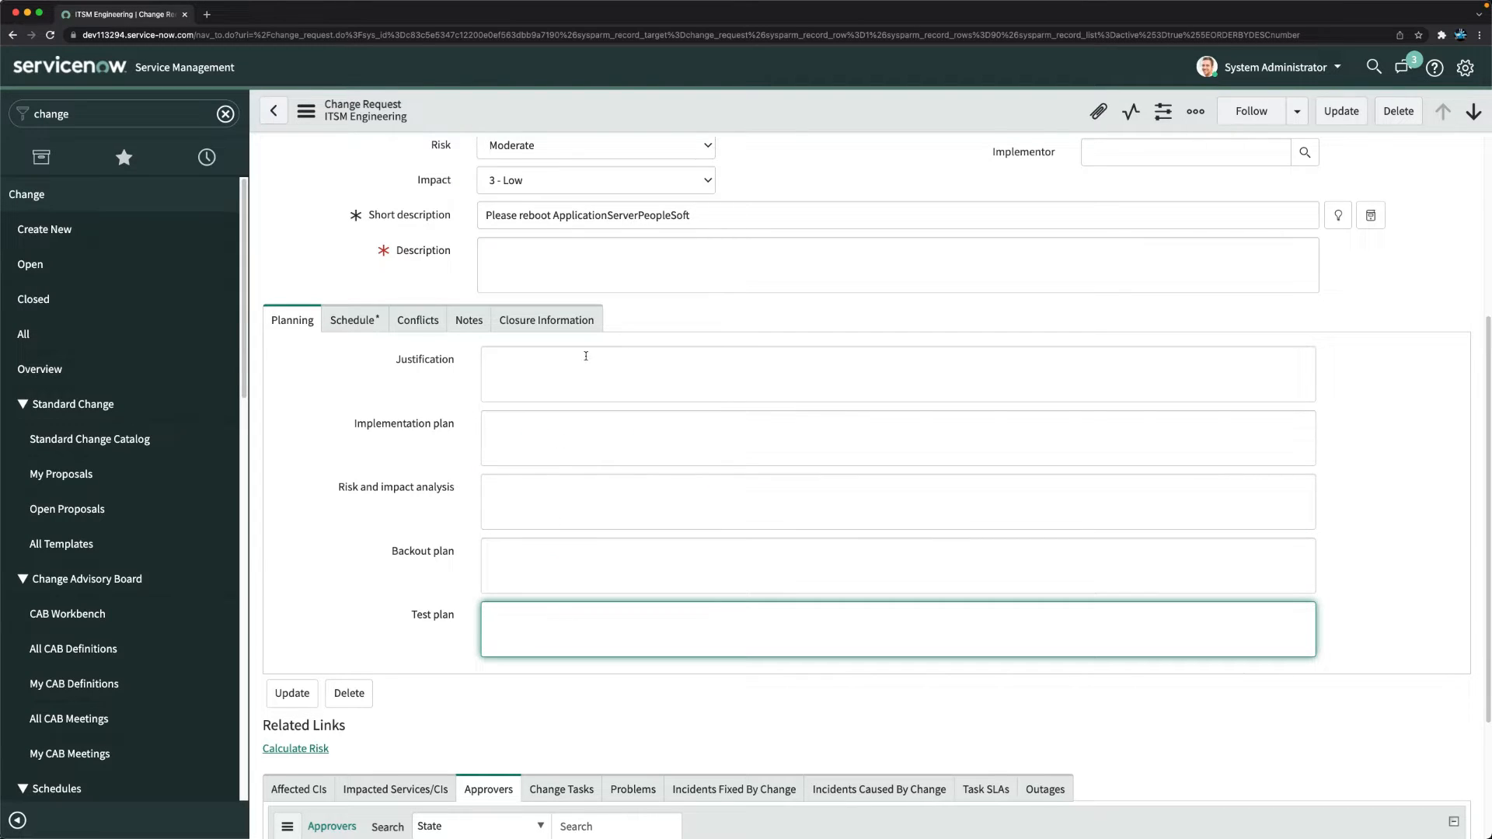
Open the dictionary entry for the Justification field of the change request.
right_click(426, 362)
left_click(334, 399)
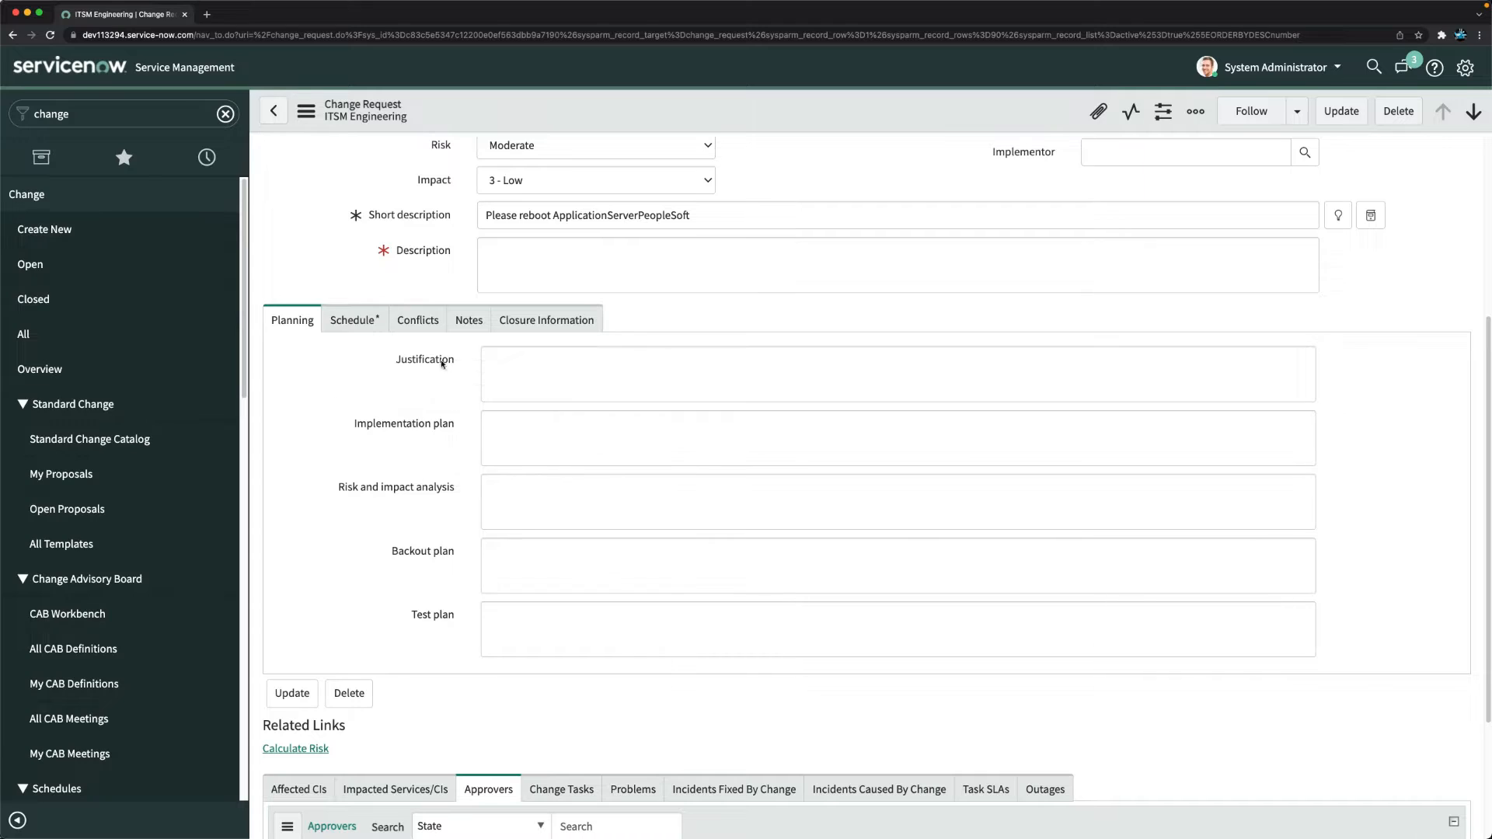
right_click(431, 363)
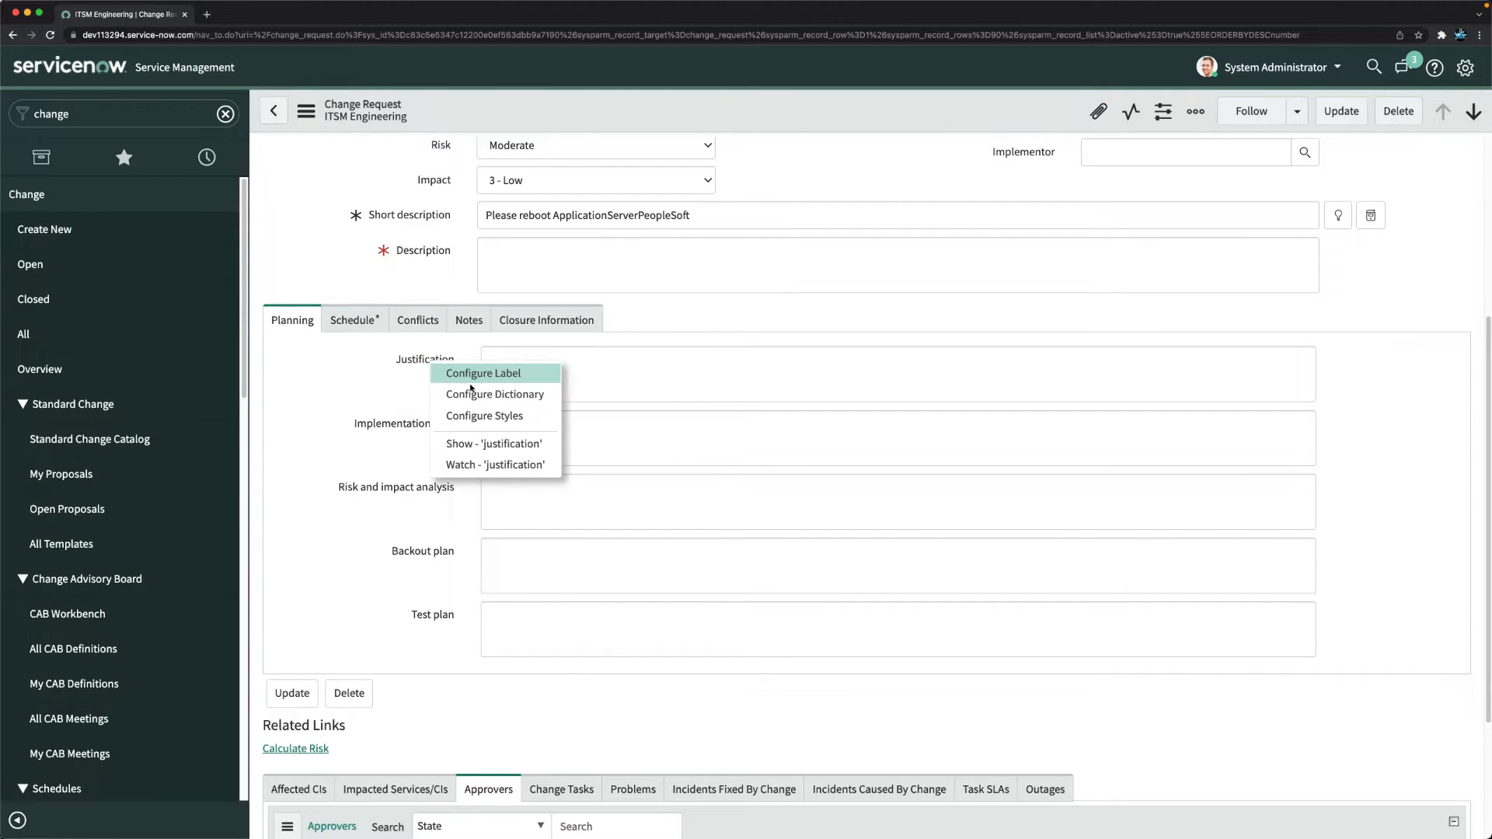
left_click(488, 396)
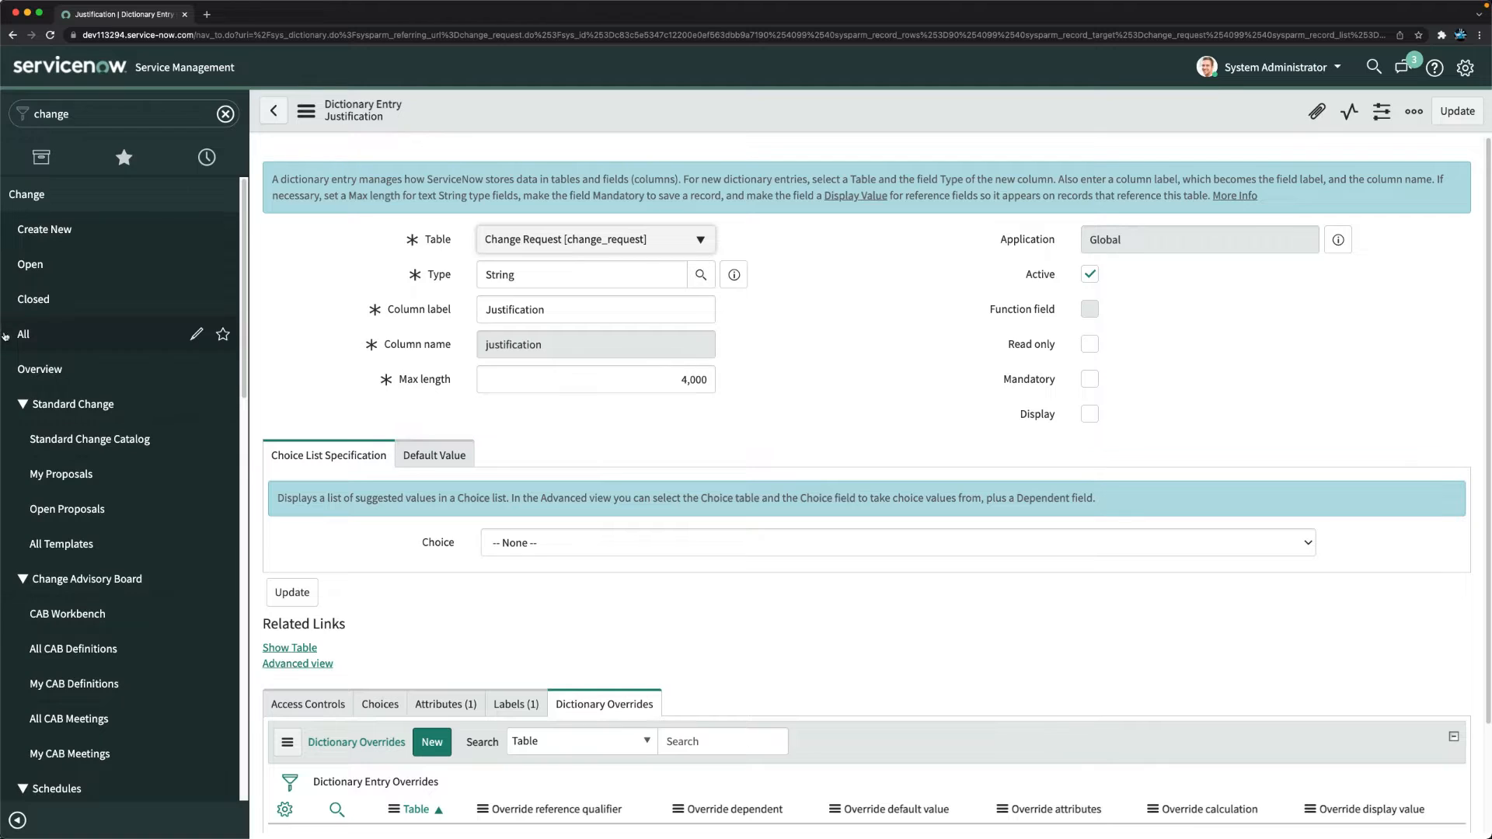
Open the "Change default router on unix201" change request from the open changes and examine which Planning fields are filled in.
left_click(31, 265)
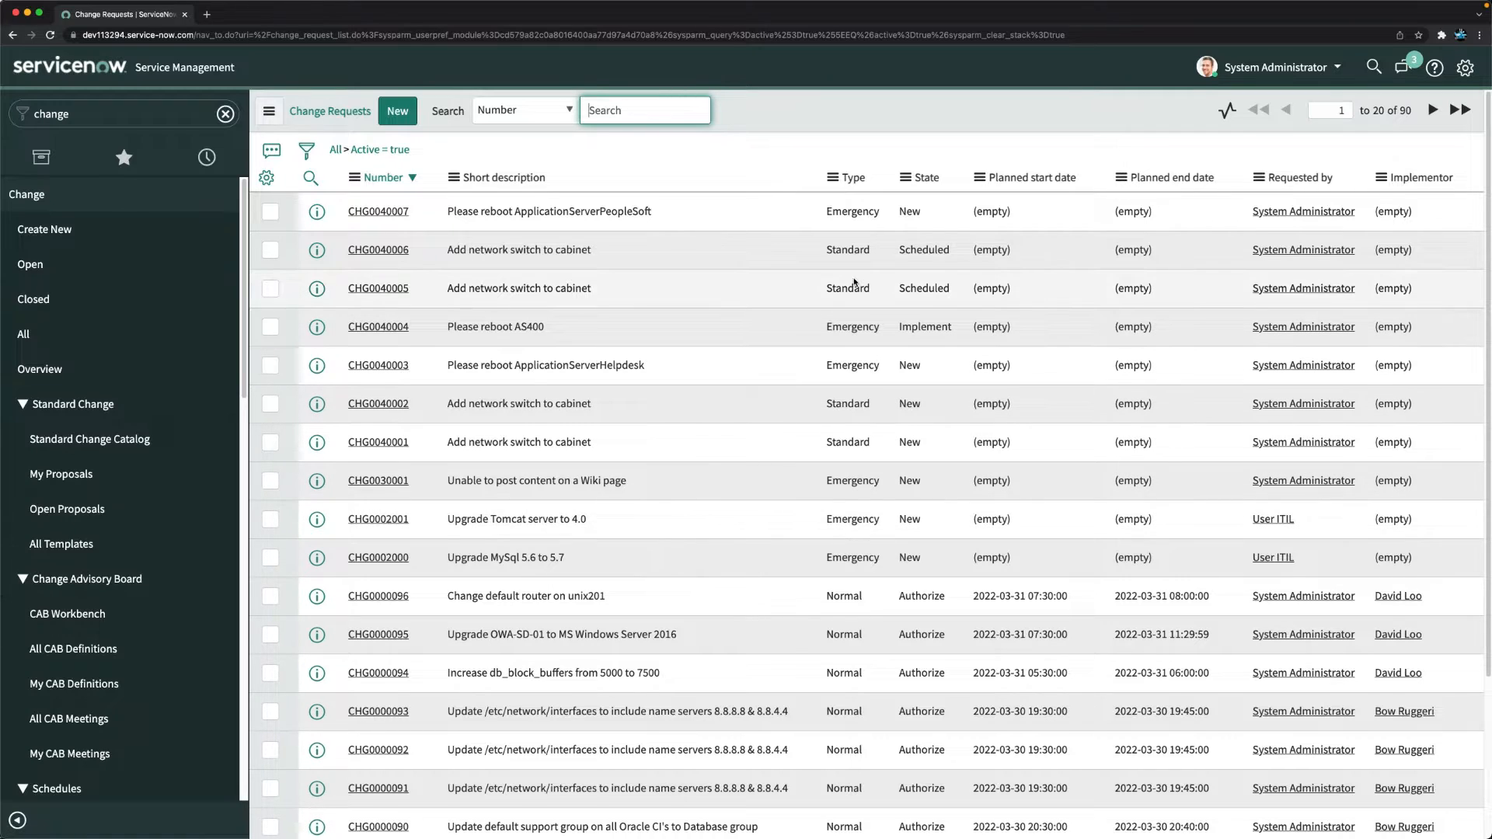
left_click(378, 599)
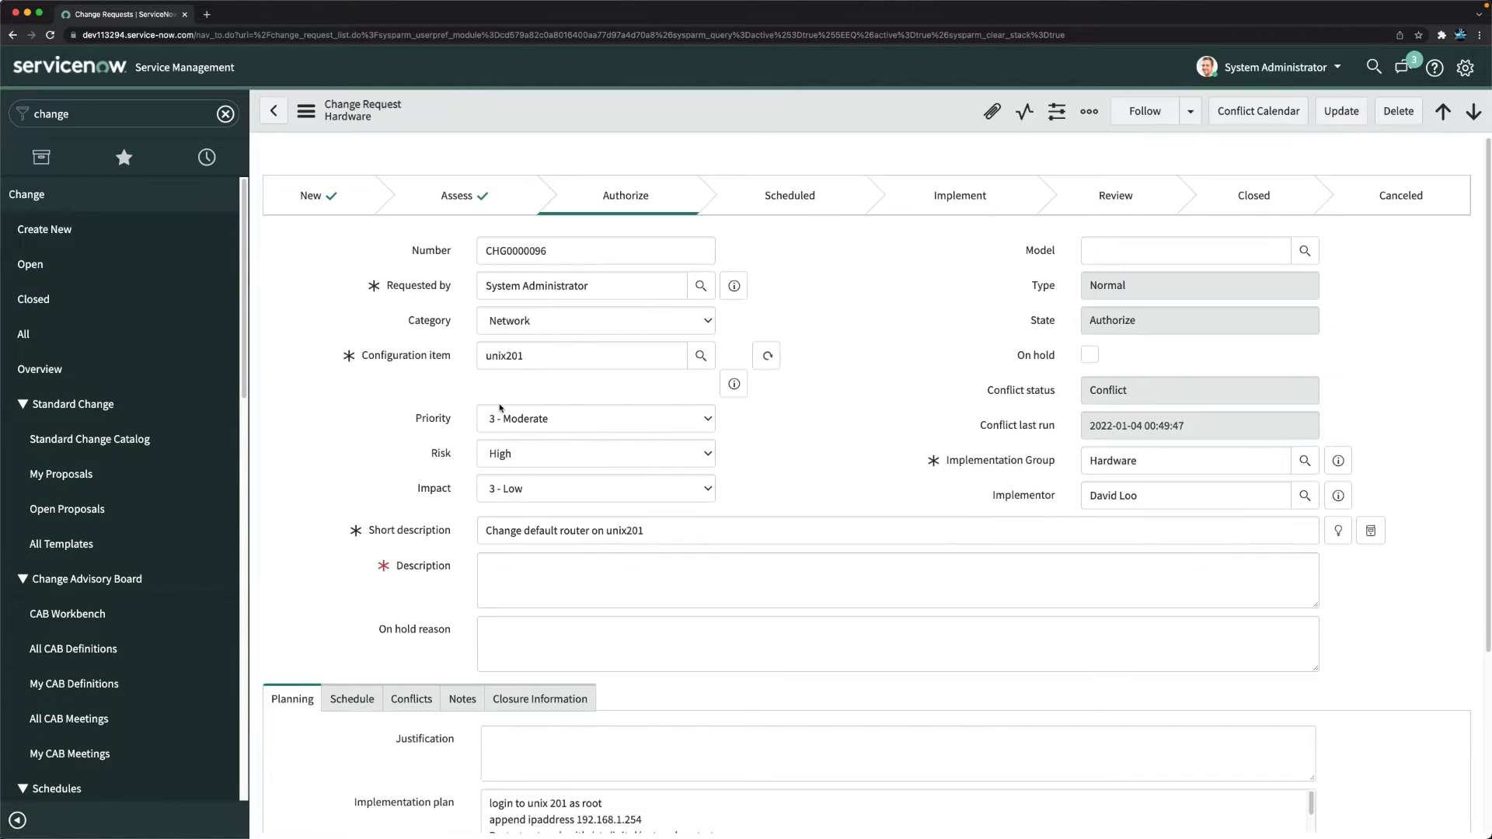
scroll(354, 428, "down", 6)
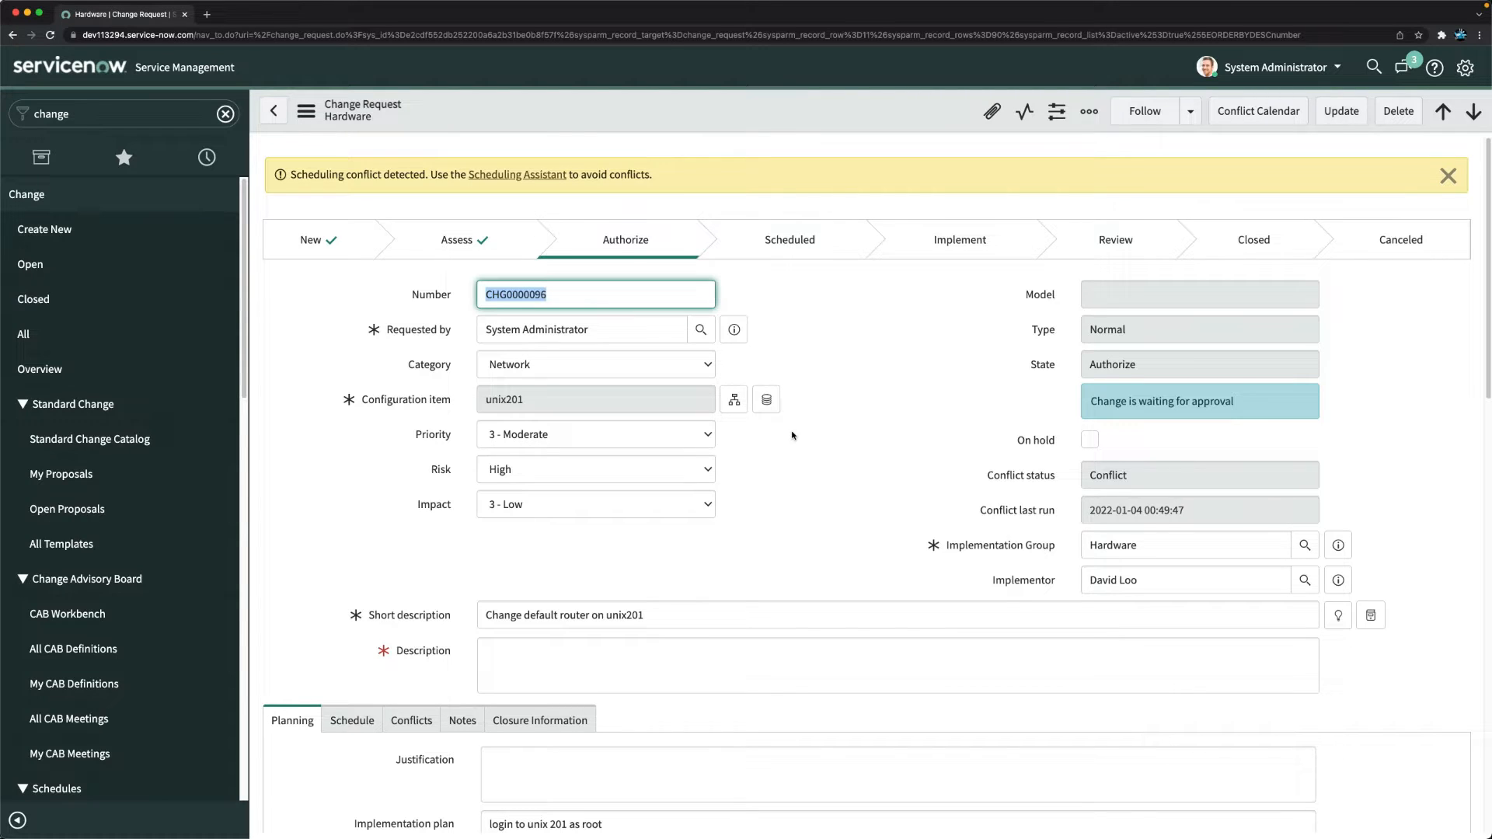
scroll(792, 435, "down", 4)
scroll(792, 436, "down", 3)
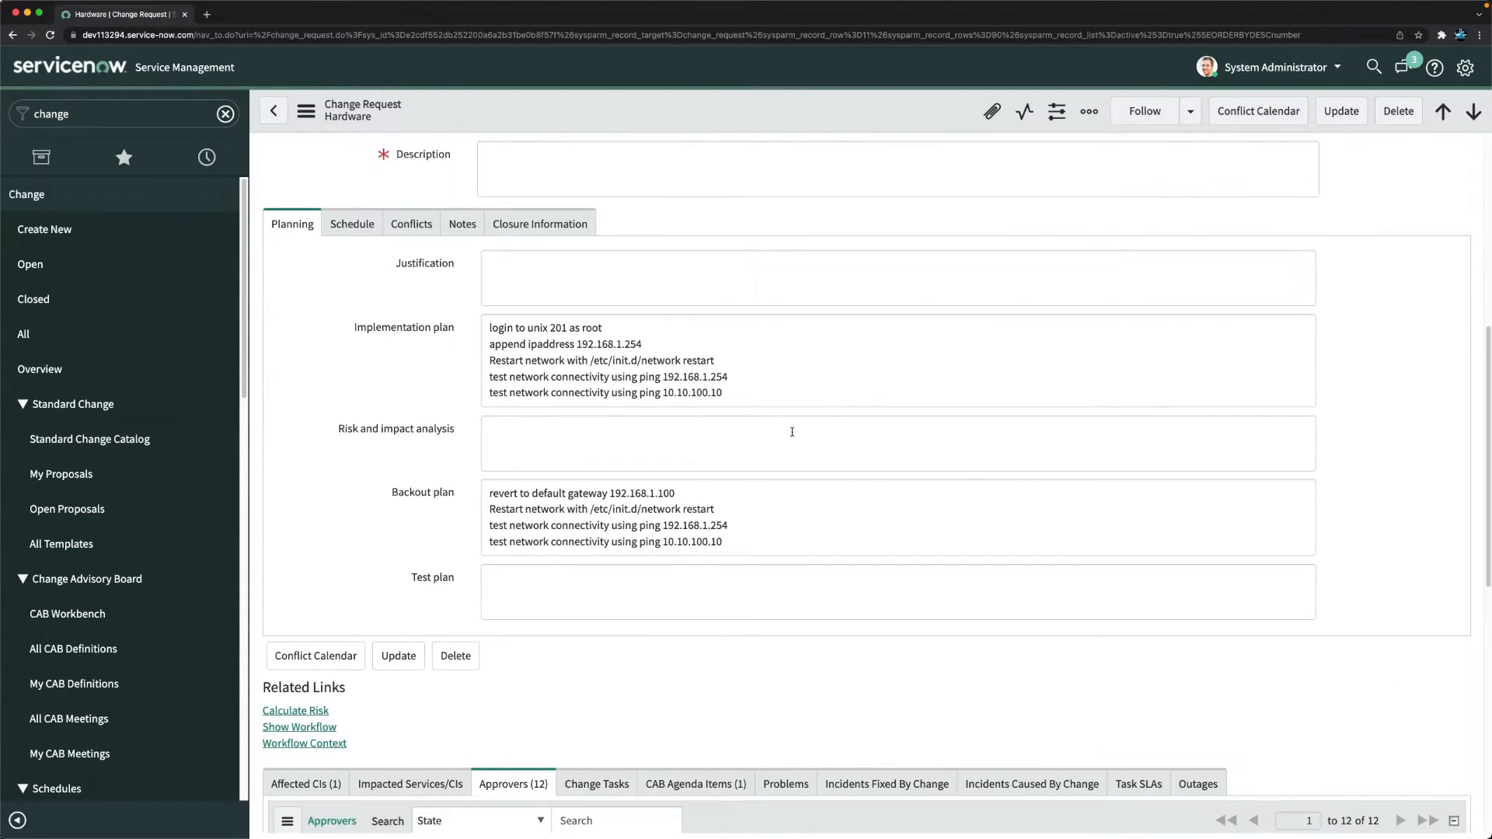
left_click(418, 339)
left_click(483, 568)
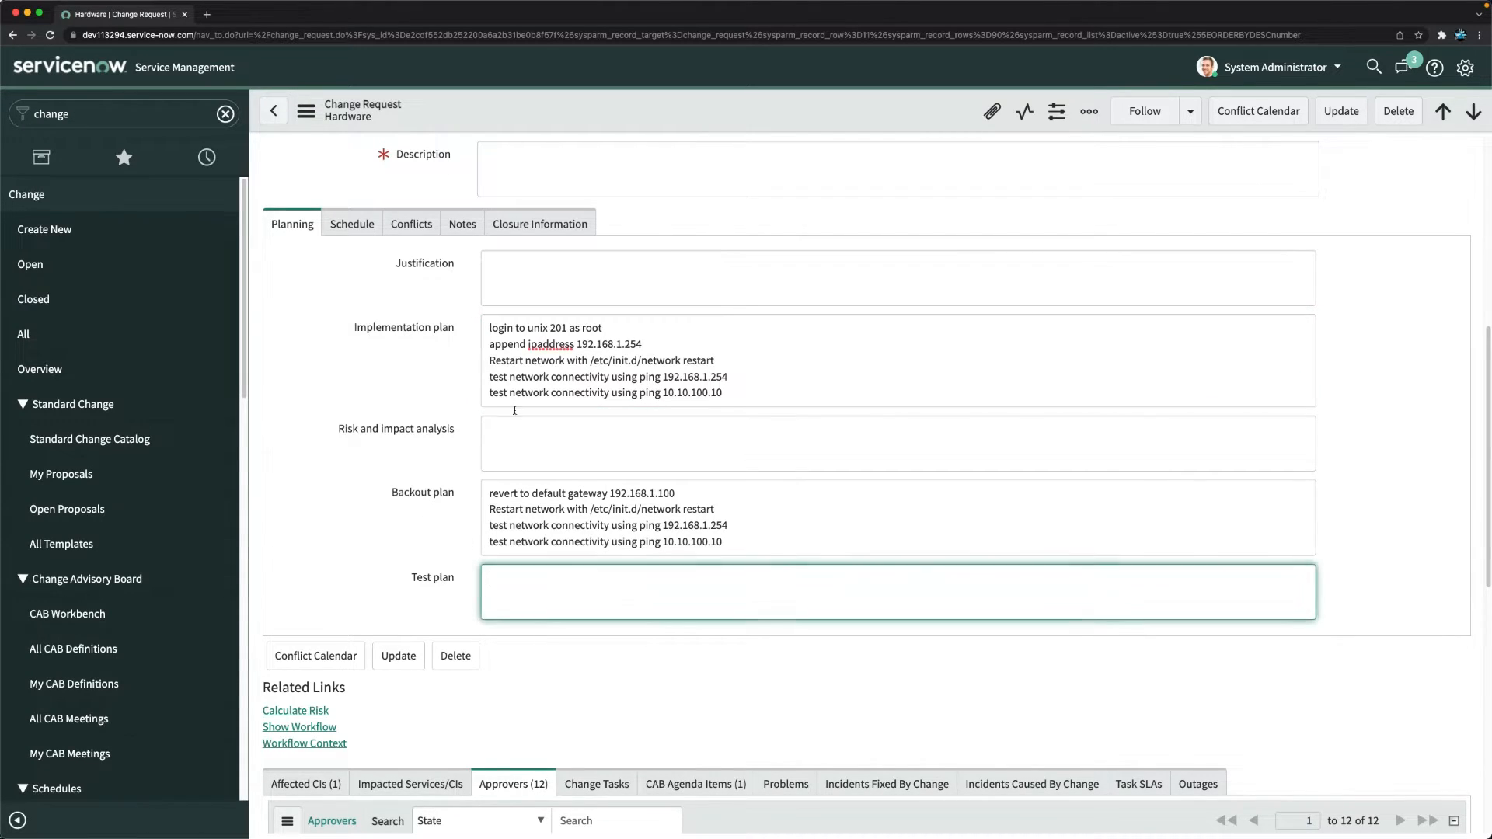
Open the dictionary entry for the Implementation plan field, enable Mandatory, and save the entry.
right_click(405, 335)
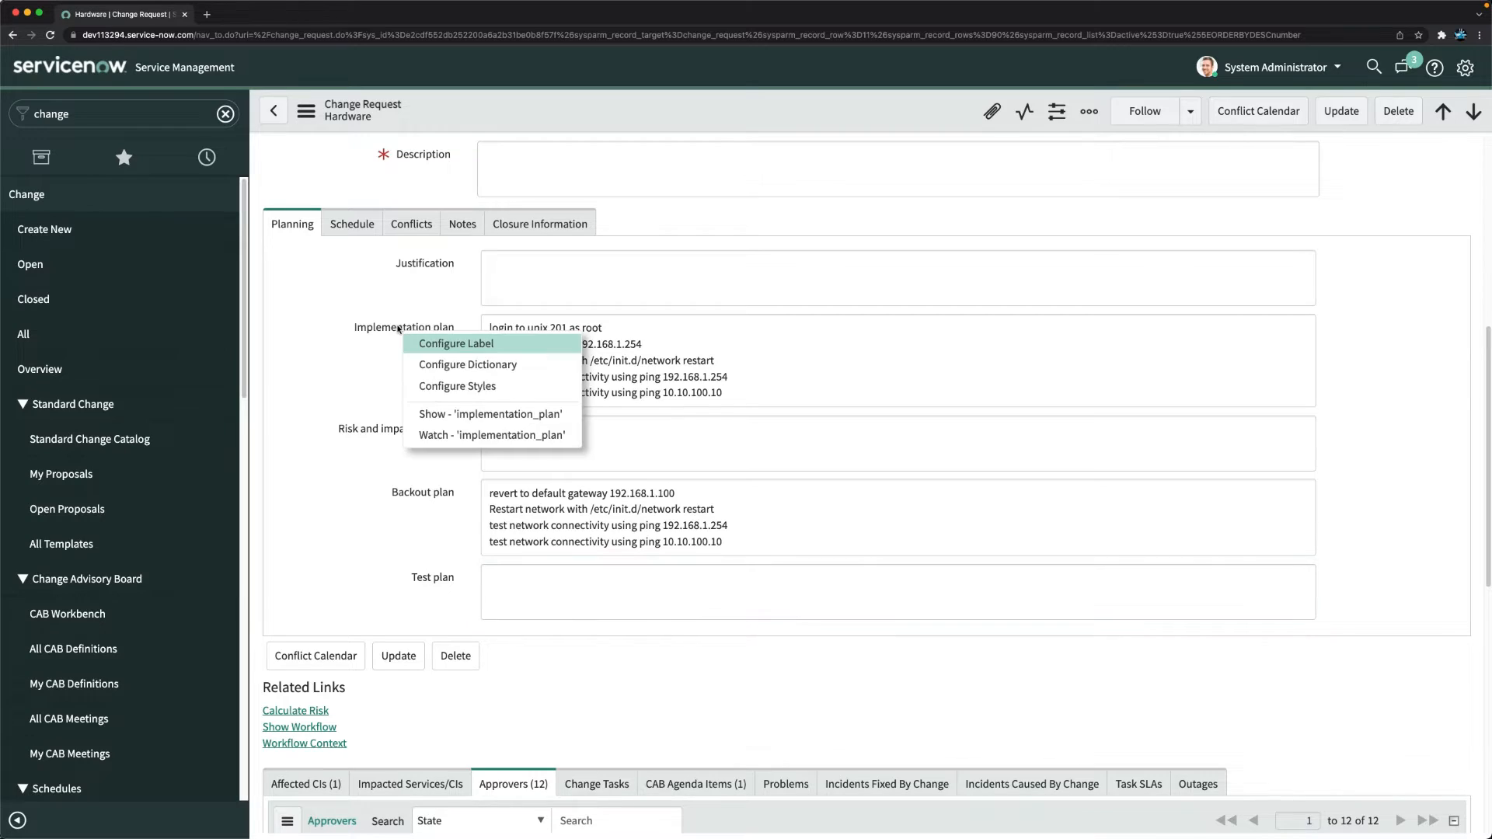
left_click(459, 366)
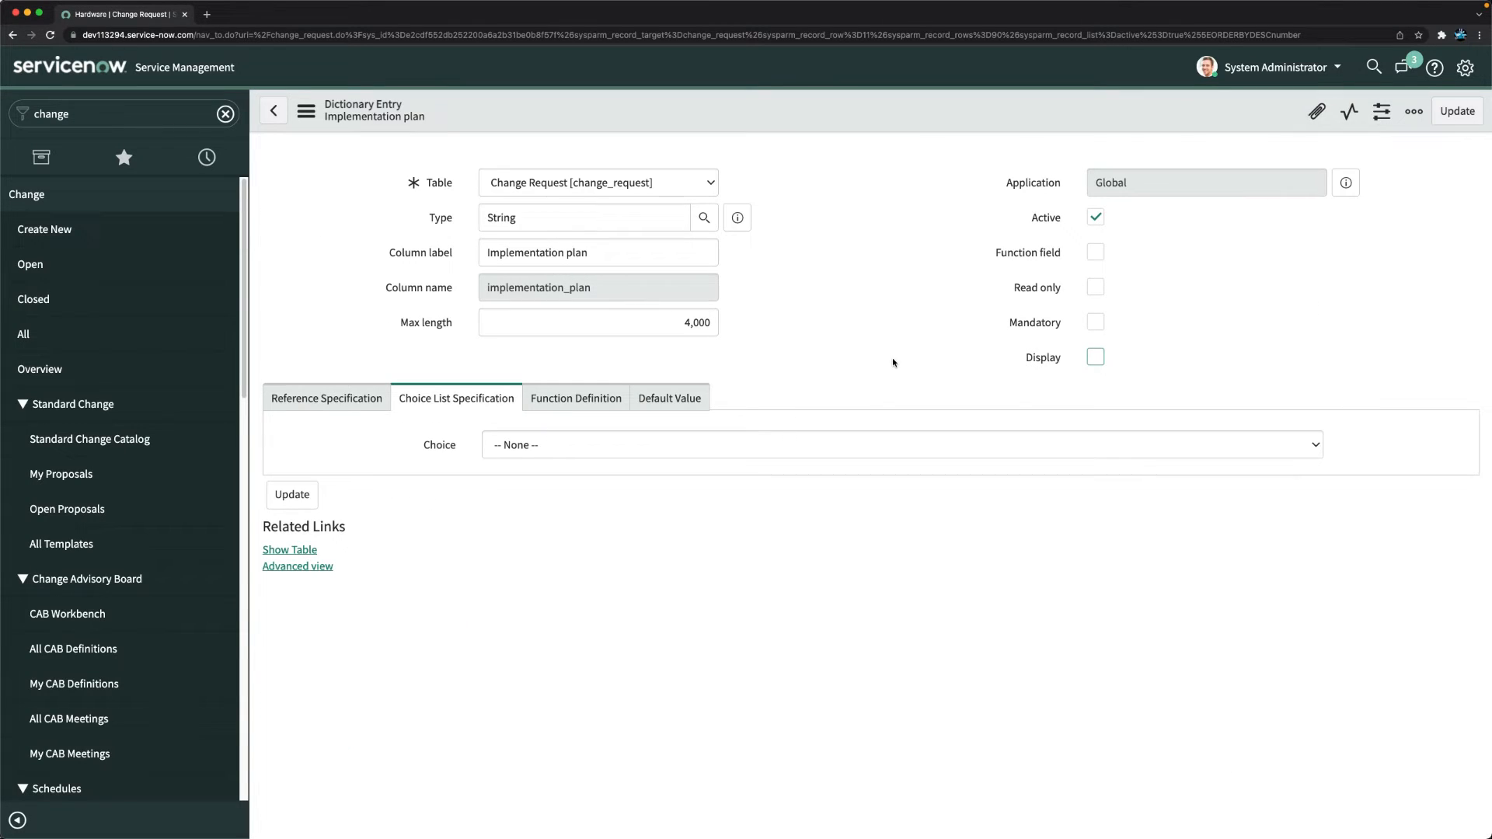
left_click(1090, 379)
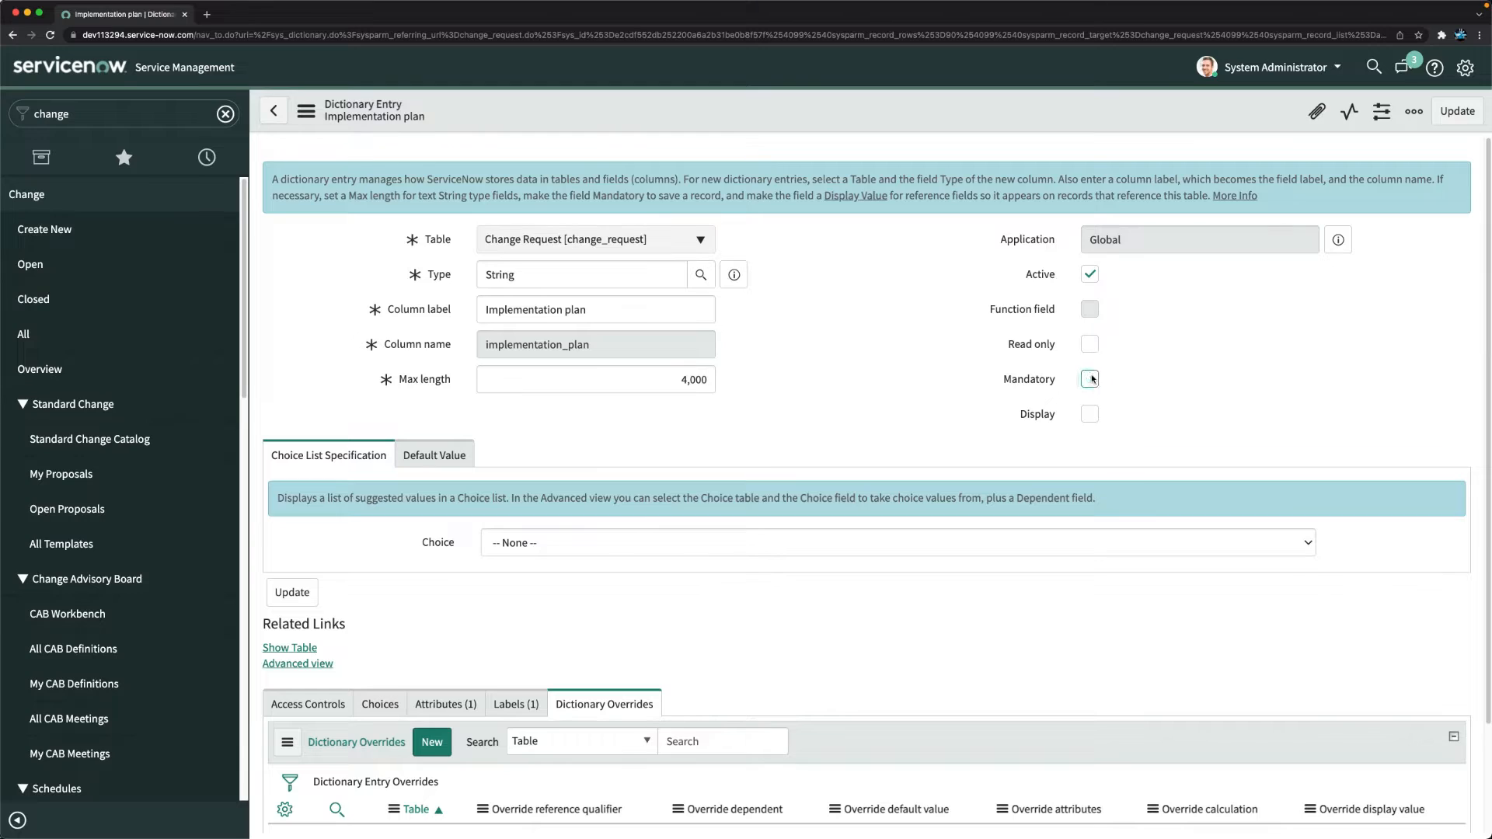
right_click(758, 122)
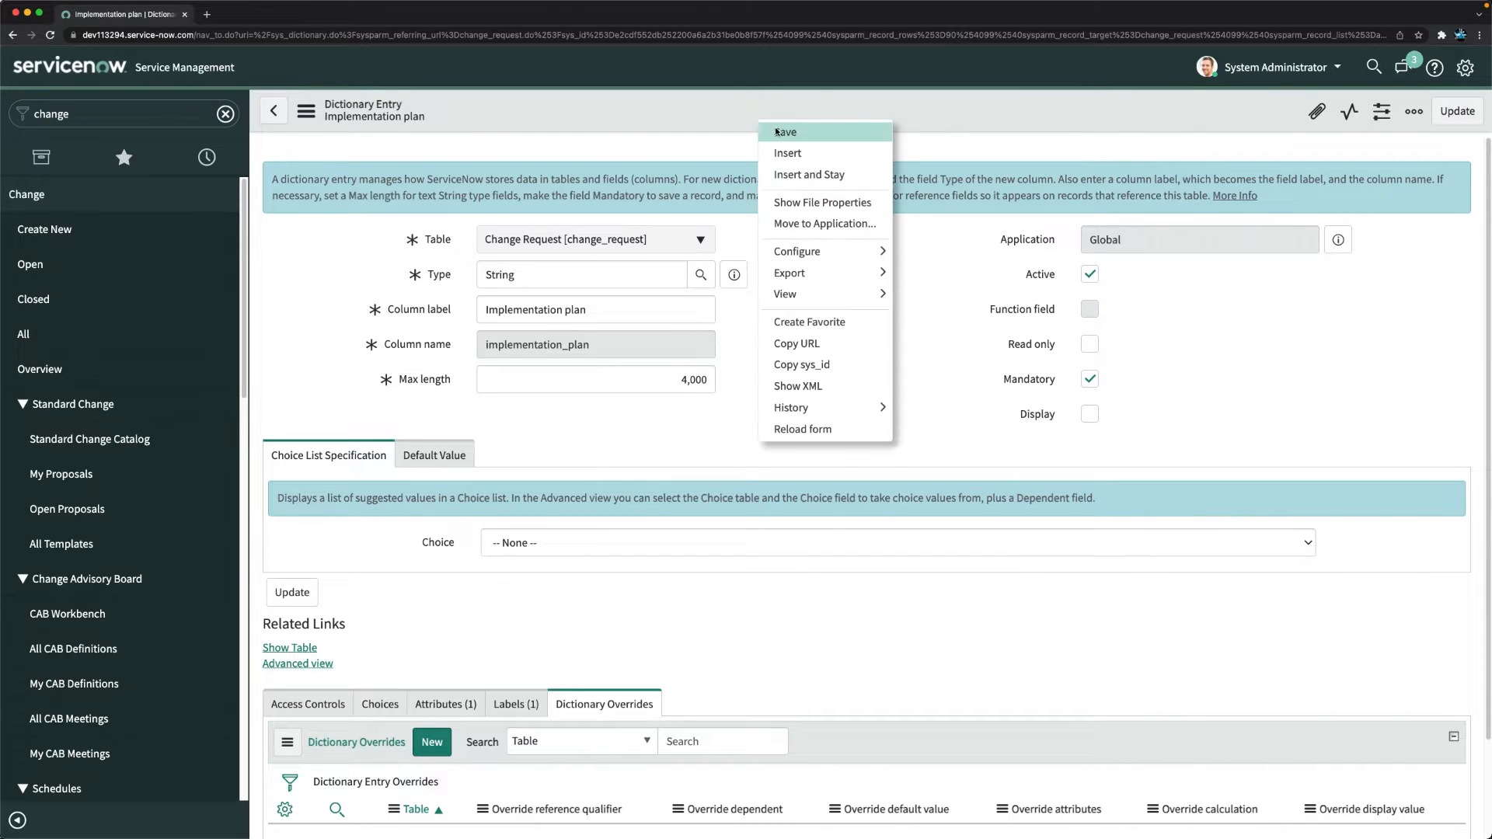
left_click(775, 132)
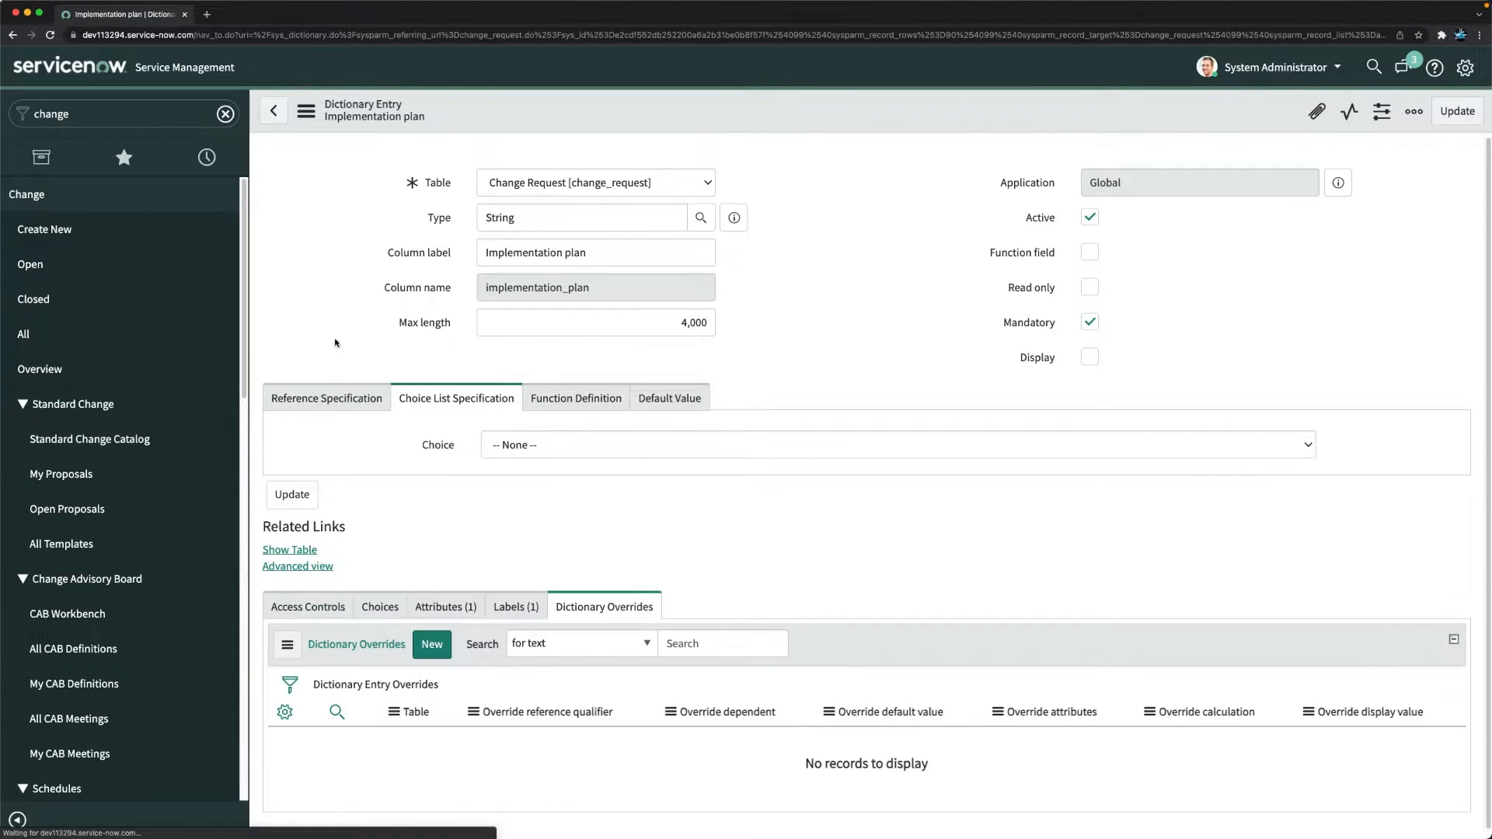
Open the "Please reboot ApplicationServerHelpdesk" change from the open changes and bring up the dictionary entry for its Backout plan field.
left_click(29, 272)
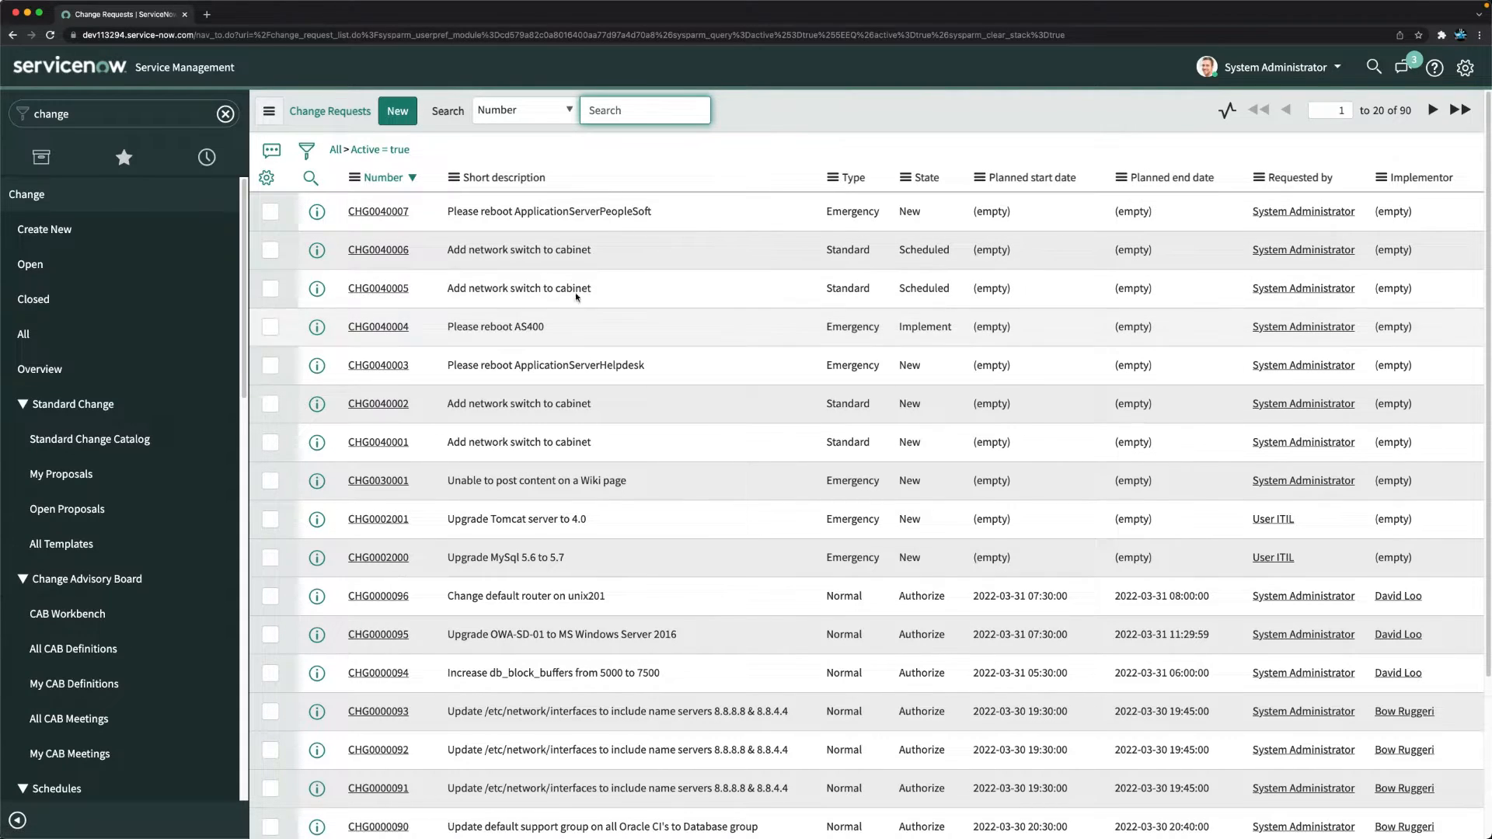
left_click(384, 370)
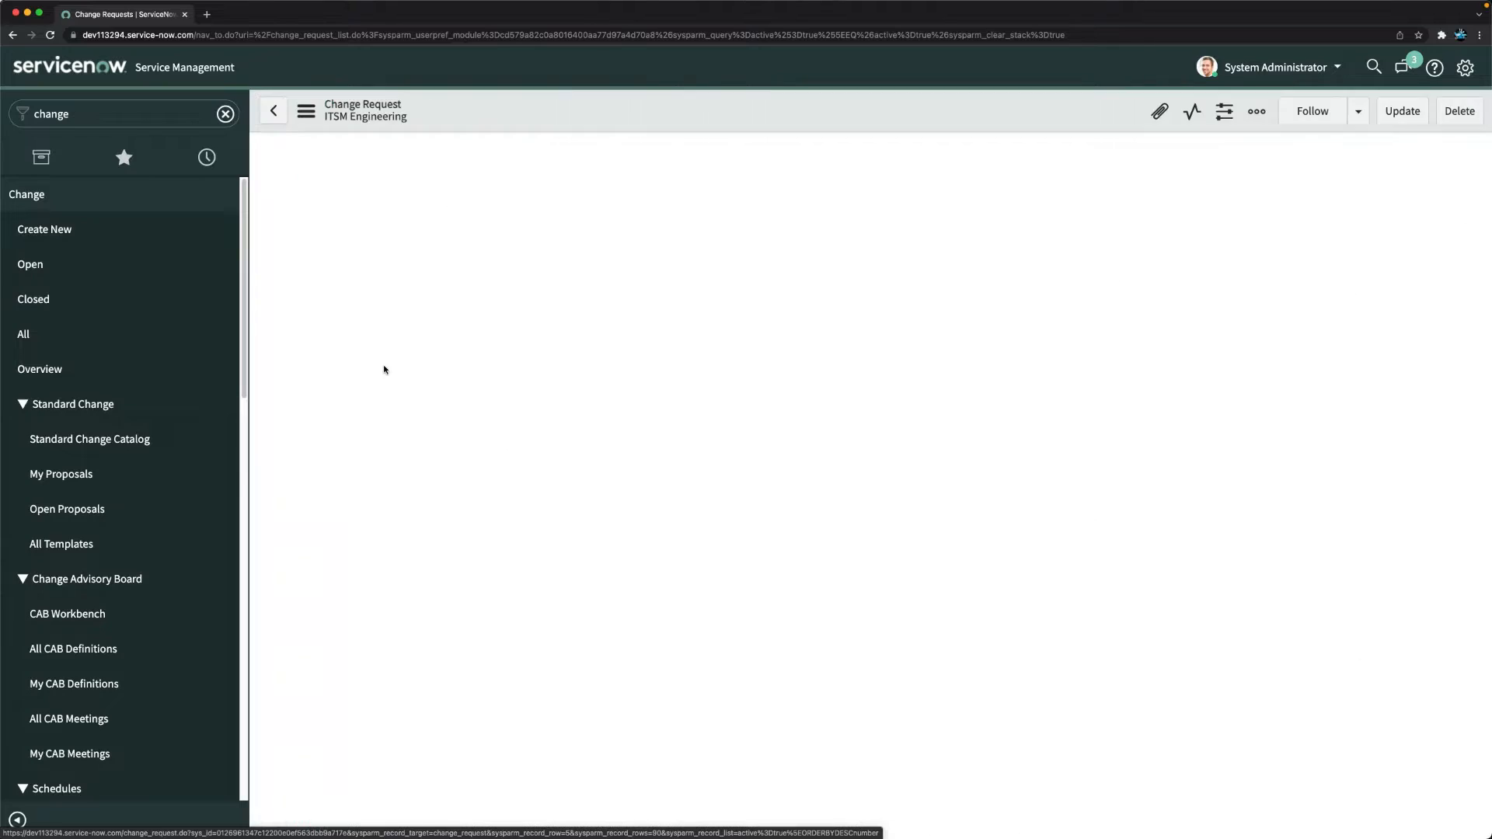
scroll(436, 526, "down", 7)
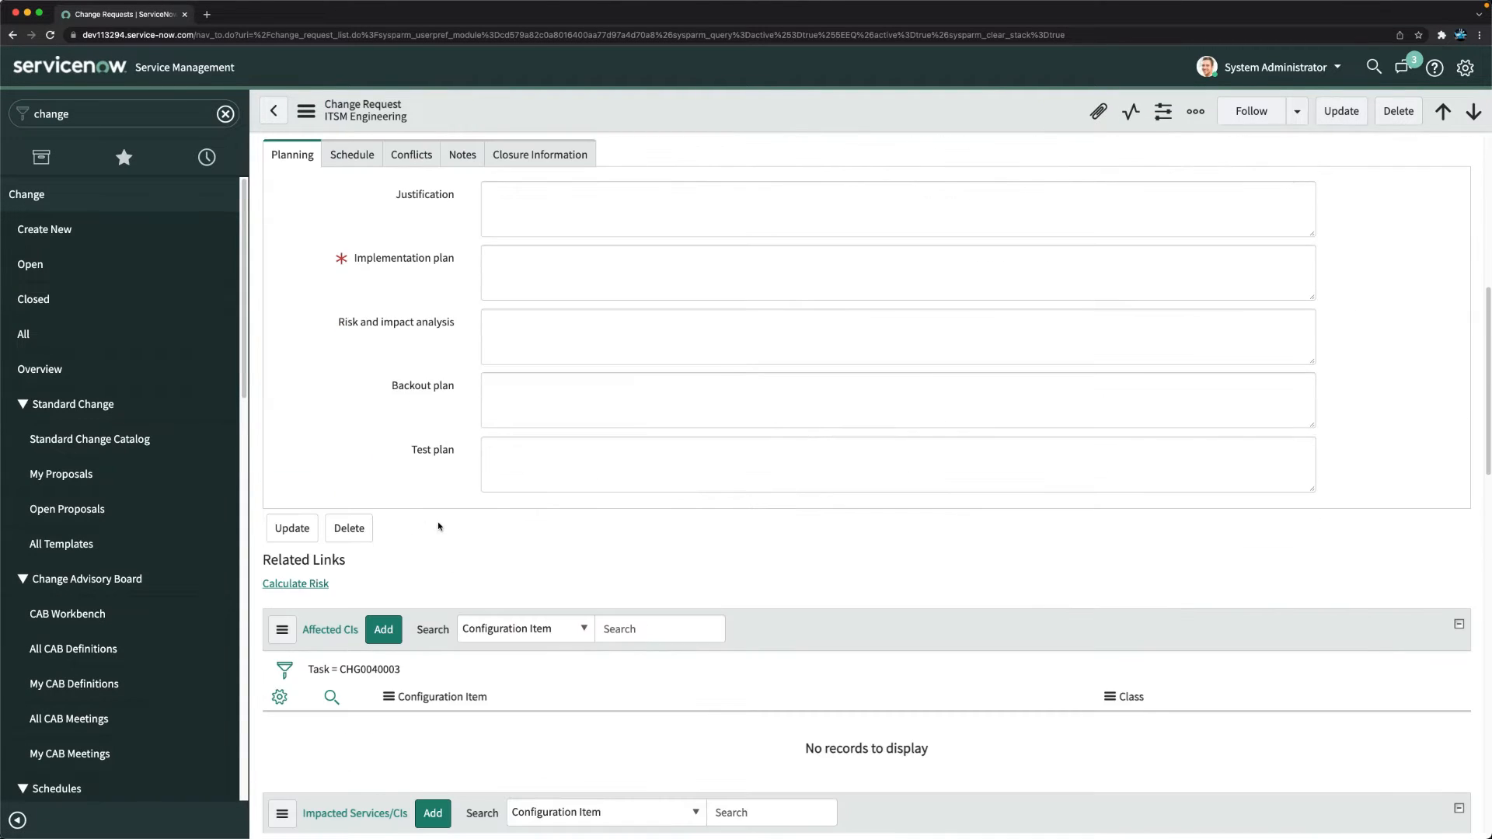
scroll(439, 388, "down", 3)
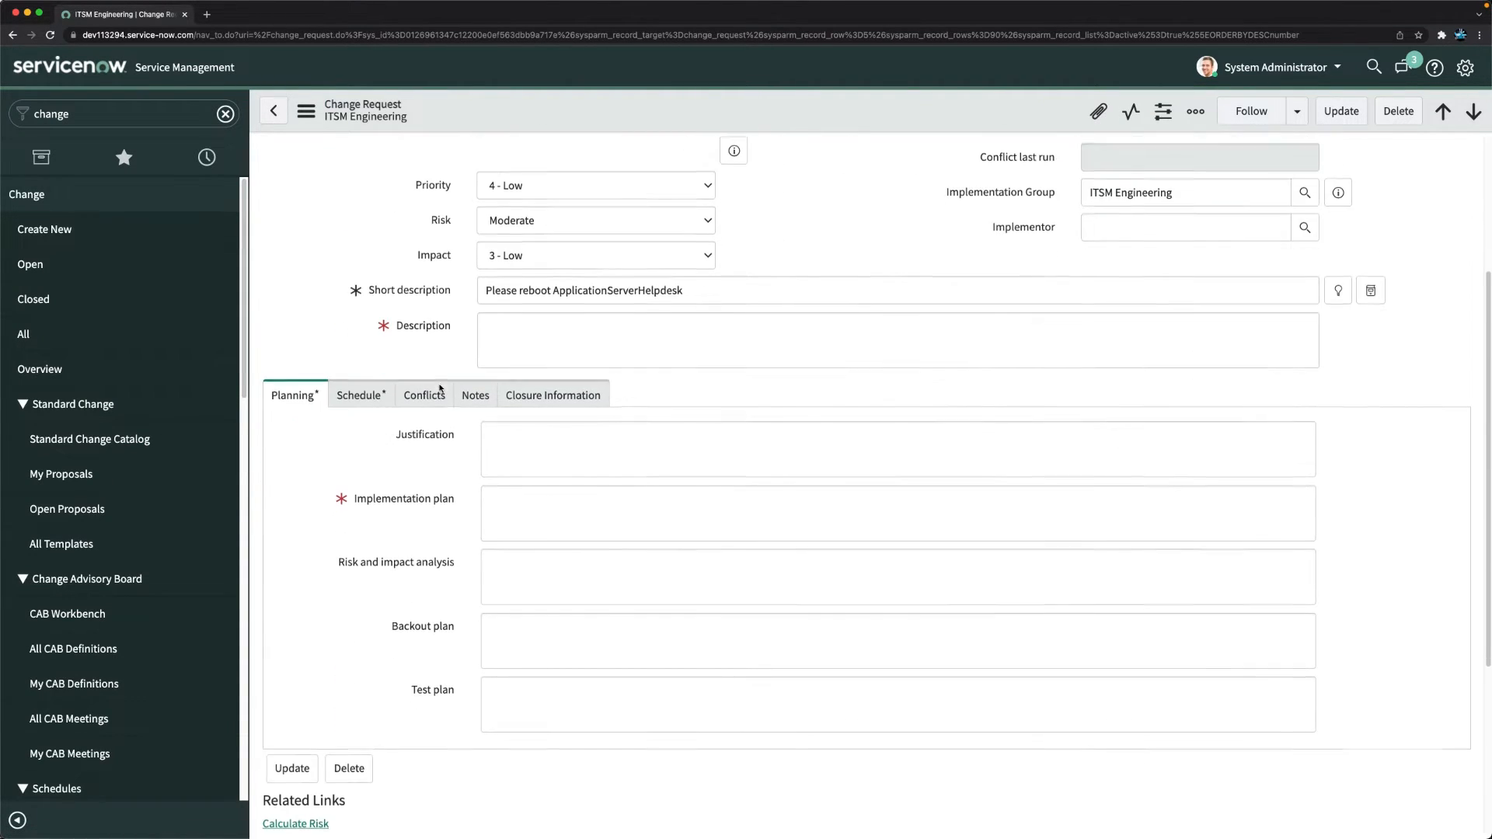
right_click(429, 626)
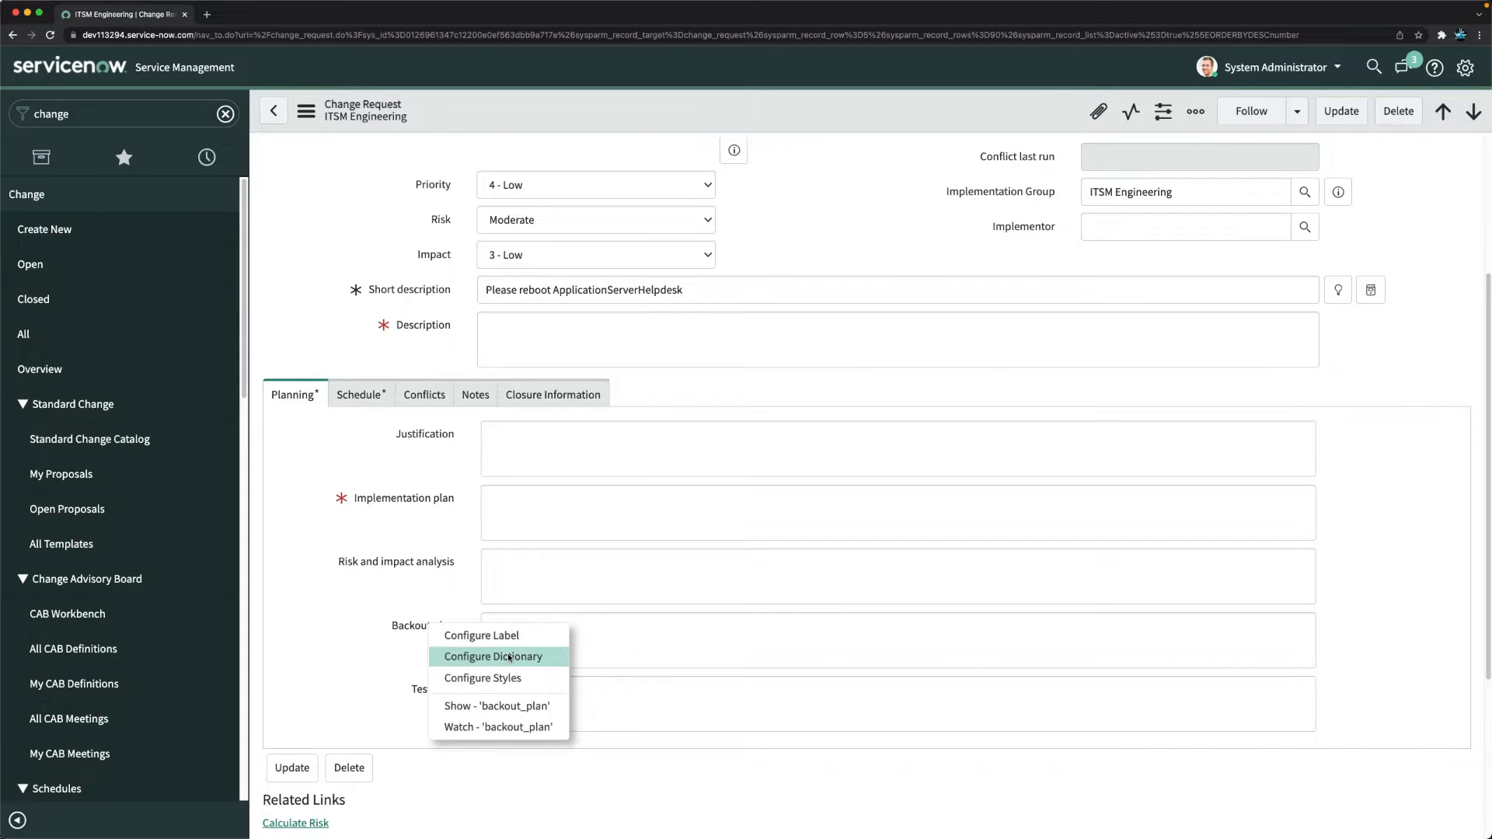
left_click(624, 377)
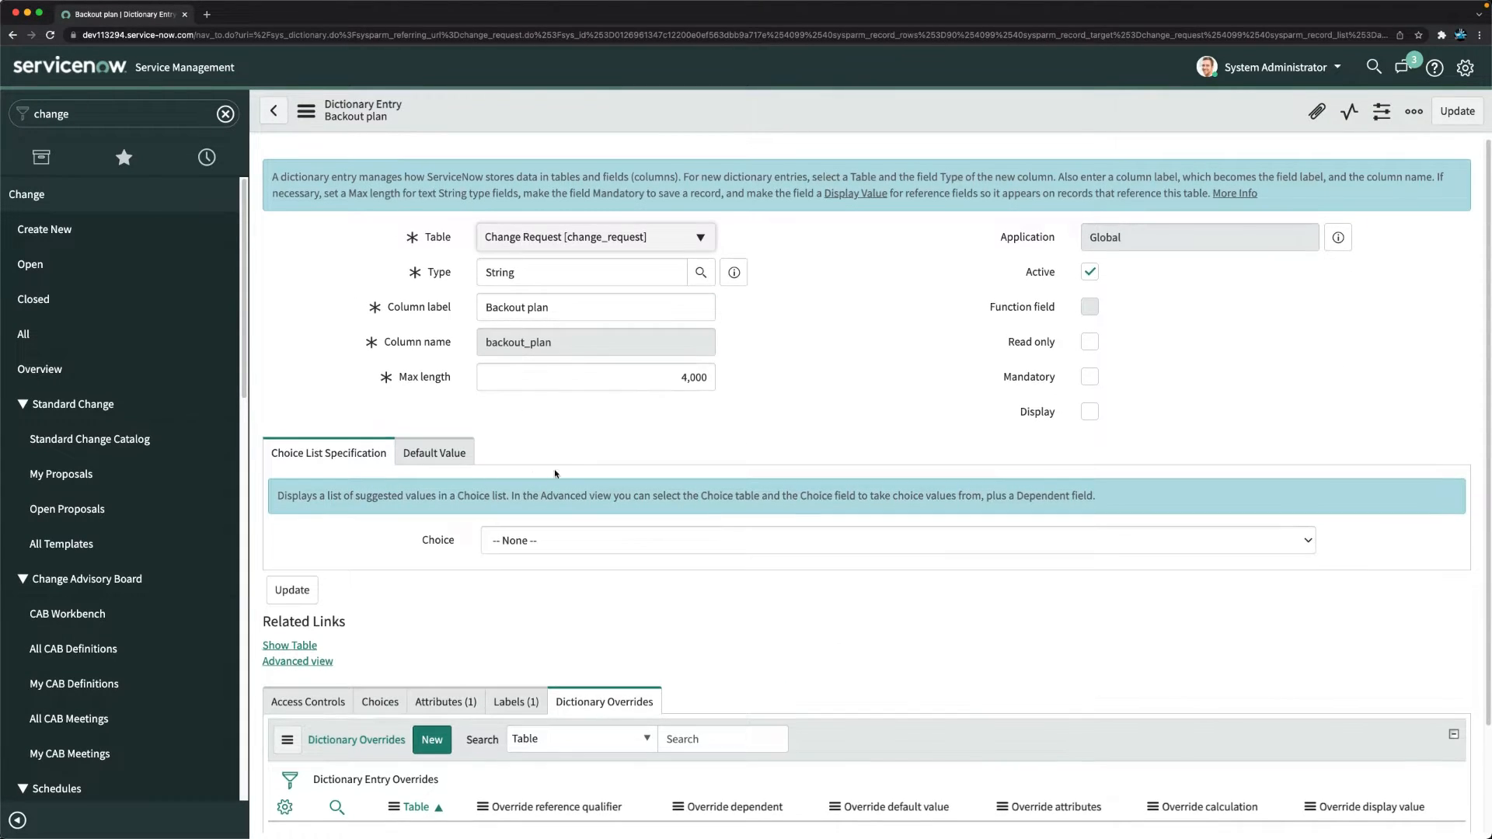
Enable Mandatory in the Backout plan dictionary entry and save it.
scroll(828, 456, "down", 2)
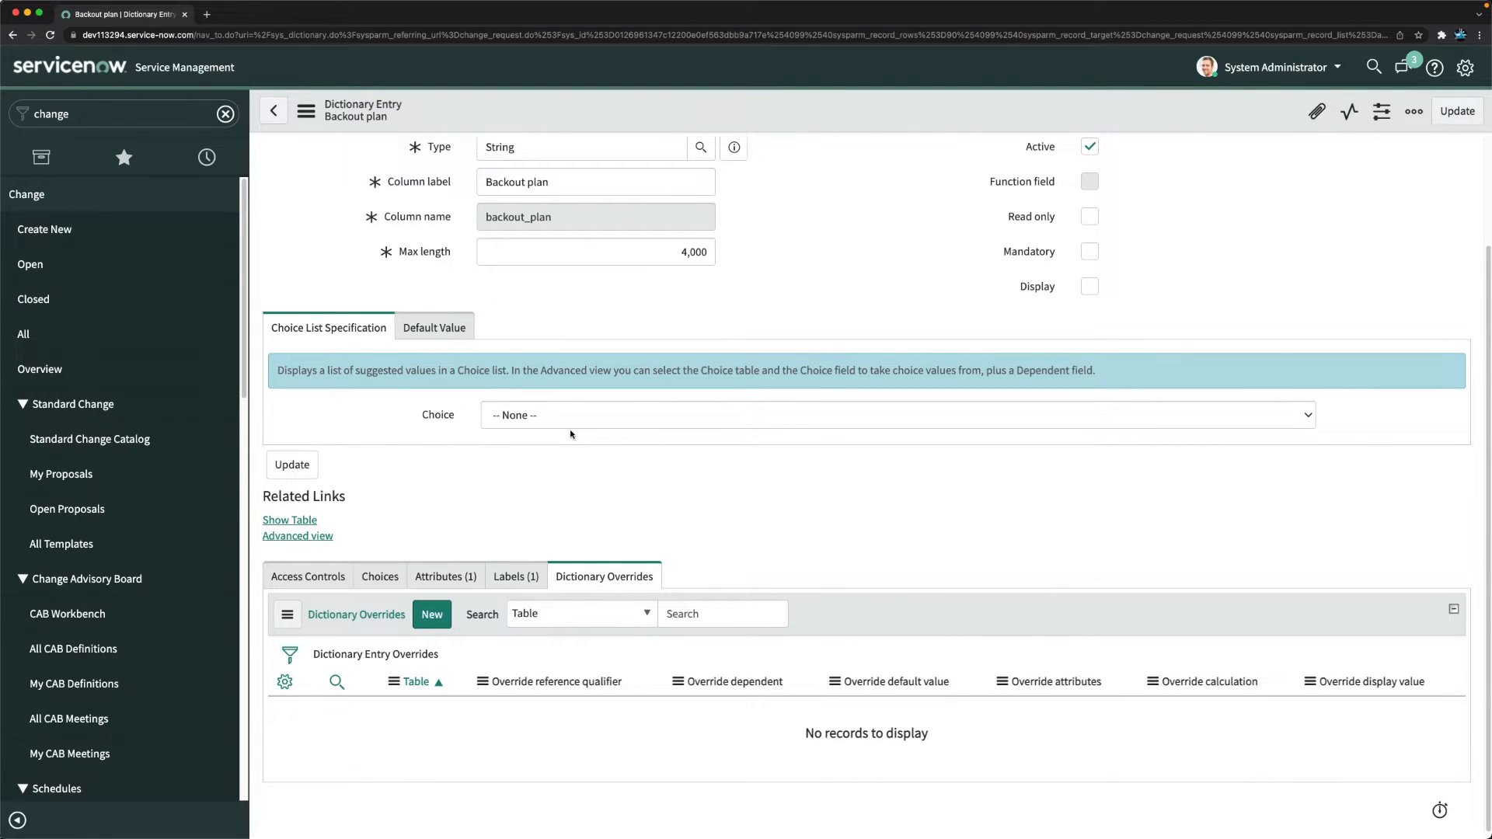
scroll(570, 432, "up", 2)
scroll(544, 447, "down", 2)
left_click(1089, 251)
right_click(820, 109)
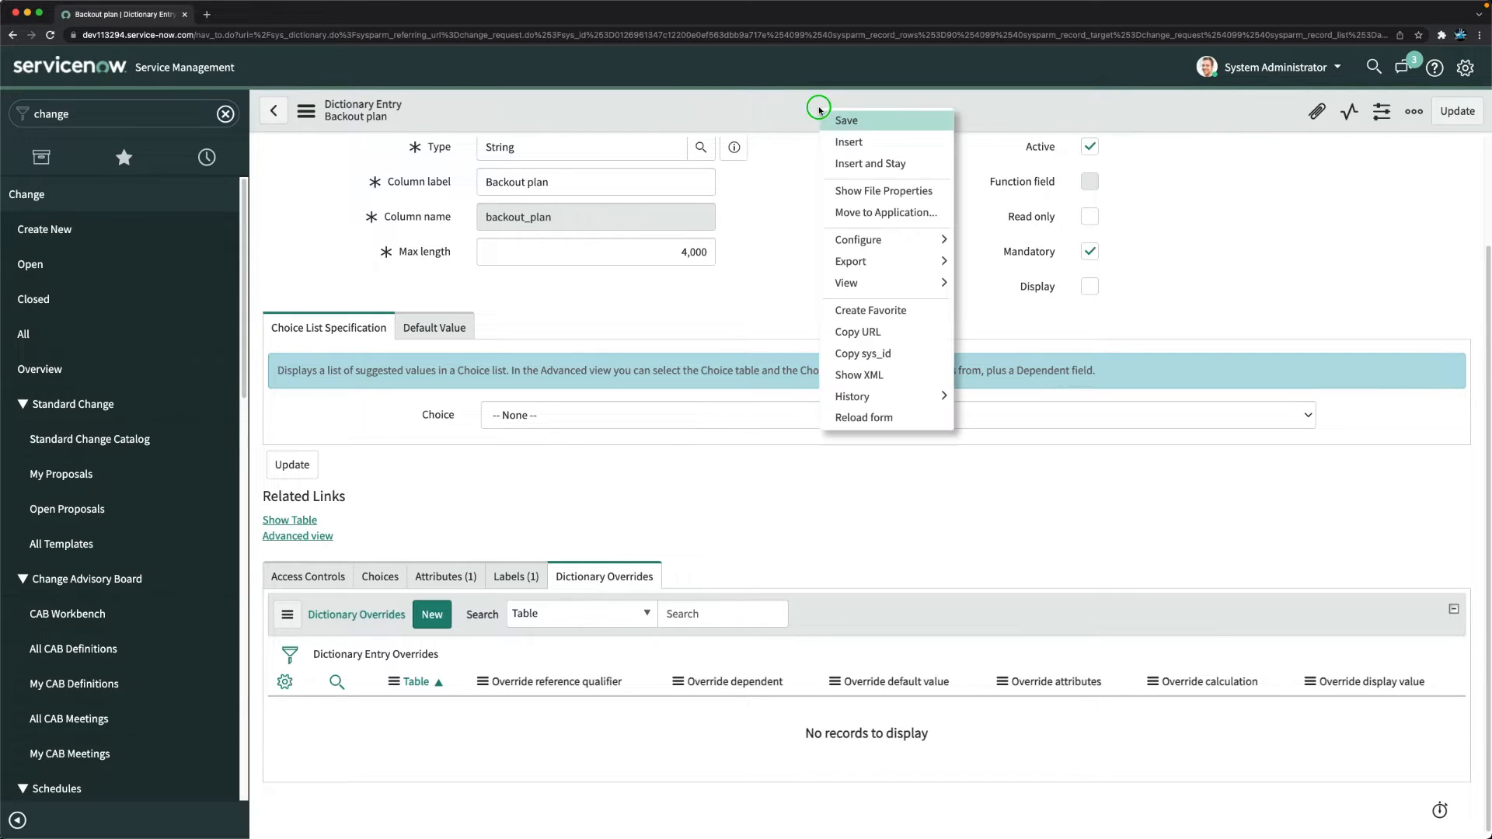
left_click(851, 123)
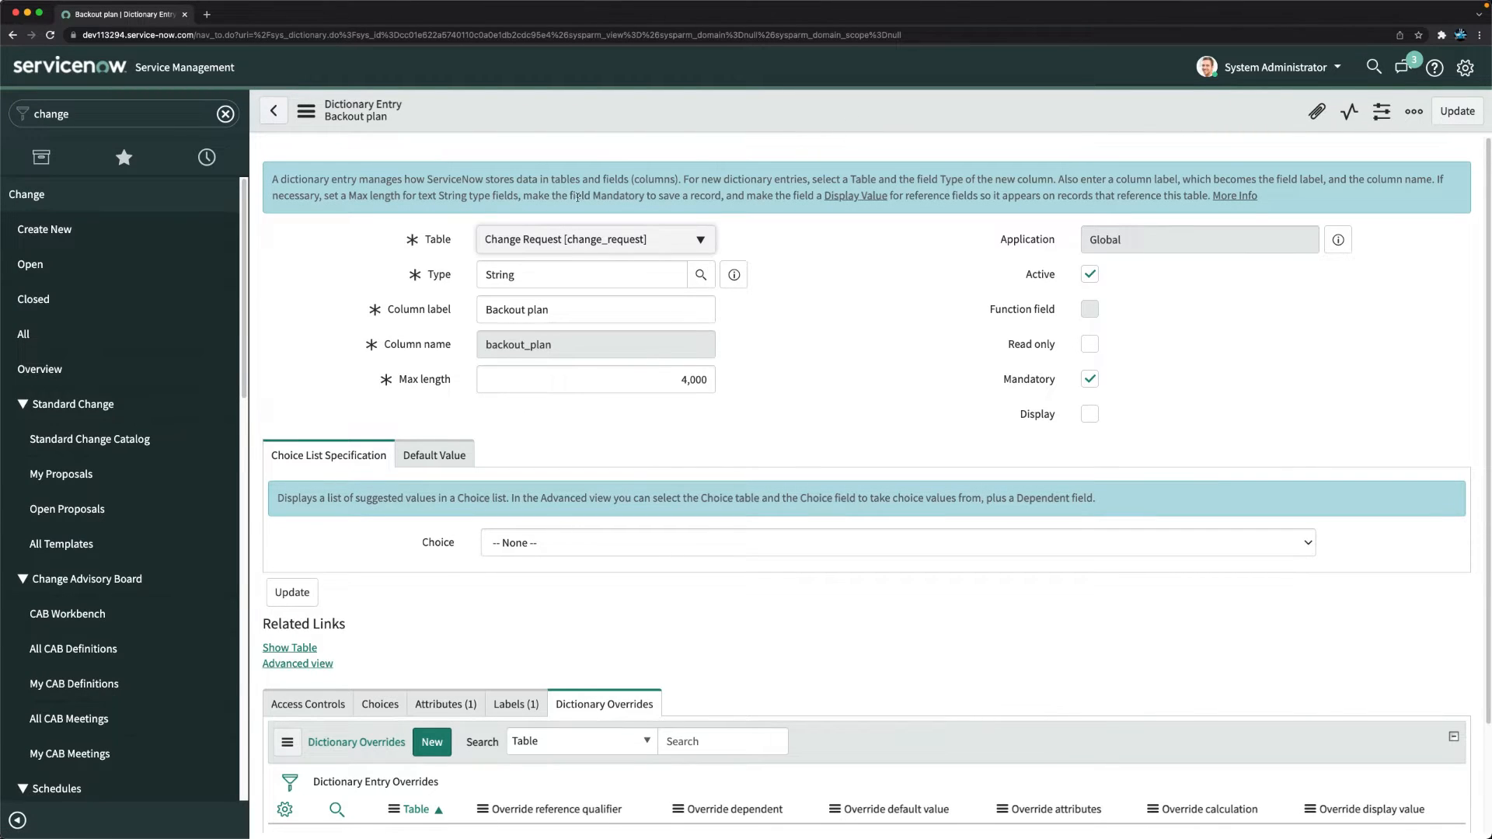
Open an "Add network switch to cabinet" change in the New state from the open changes and bring up the Test plan field's dictionary entry.
left_click(53, 275)
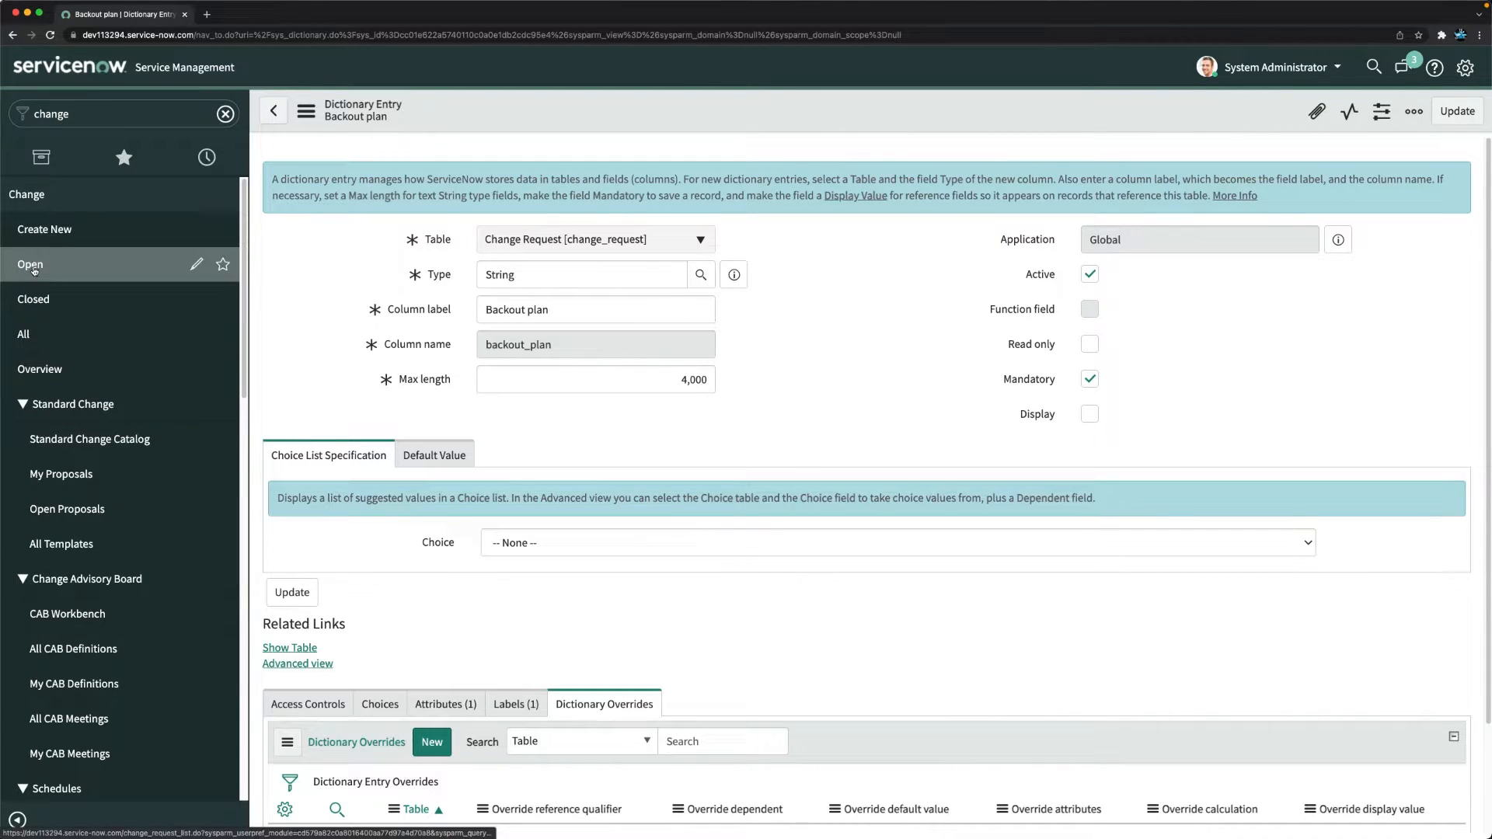
left_click(383, 408)
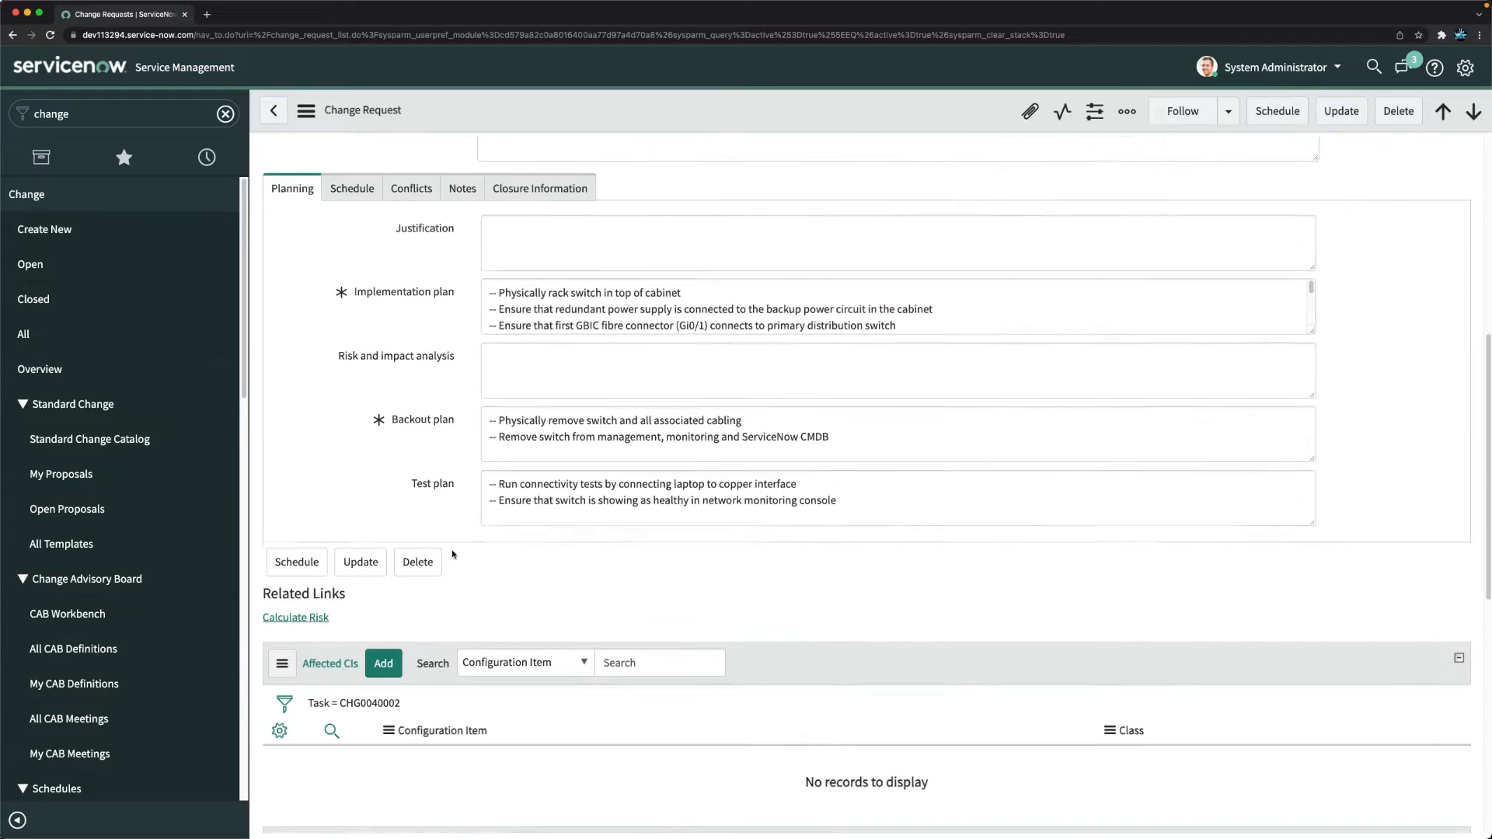
scroll(519, 714, "down", 5)
left_click(436, 628)
right_click(437, 629)
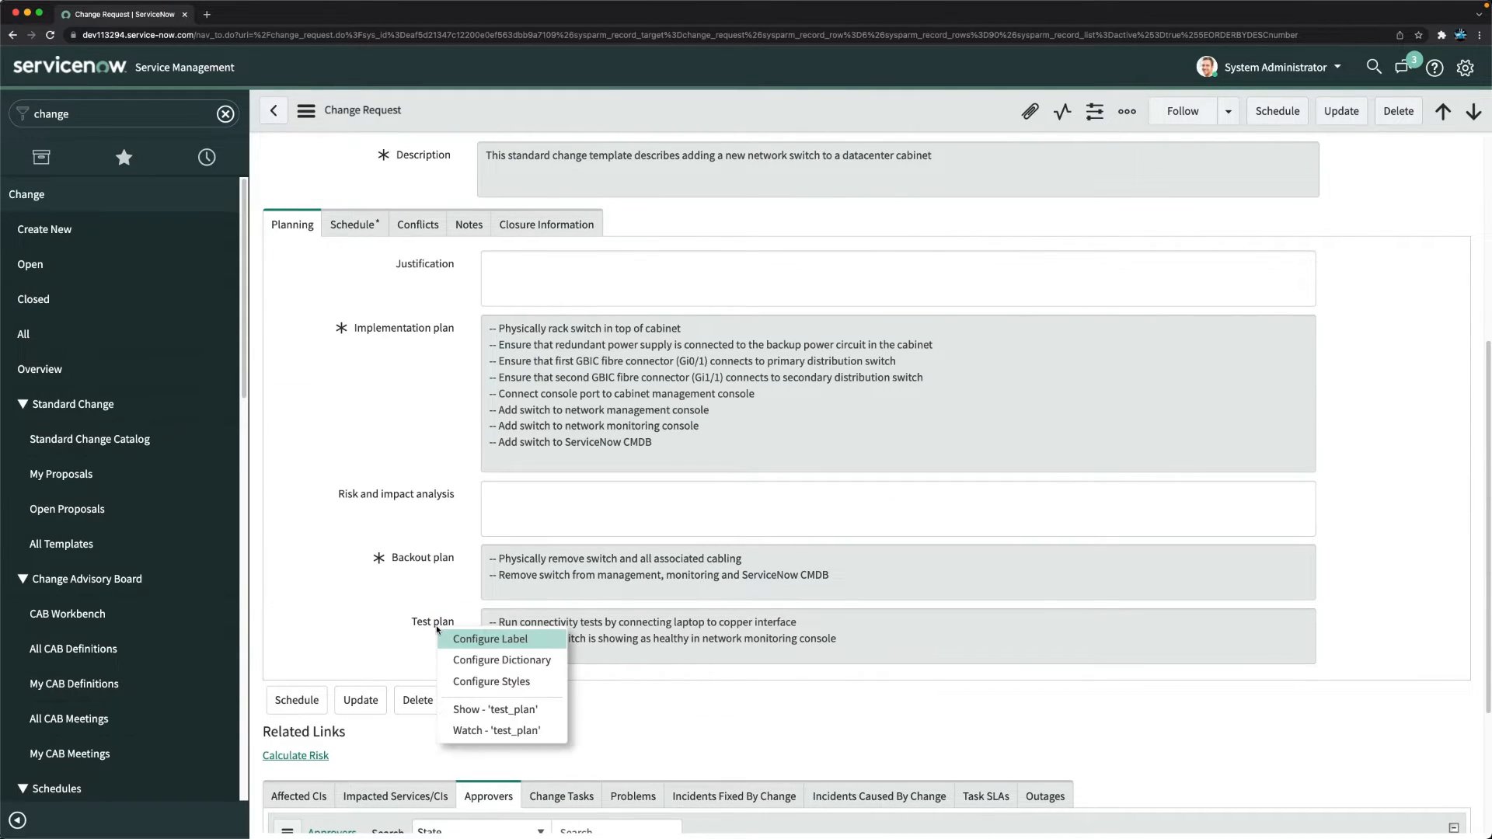
left_click(475, 666)
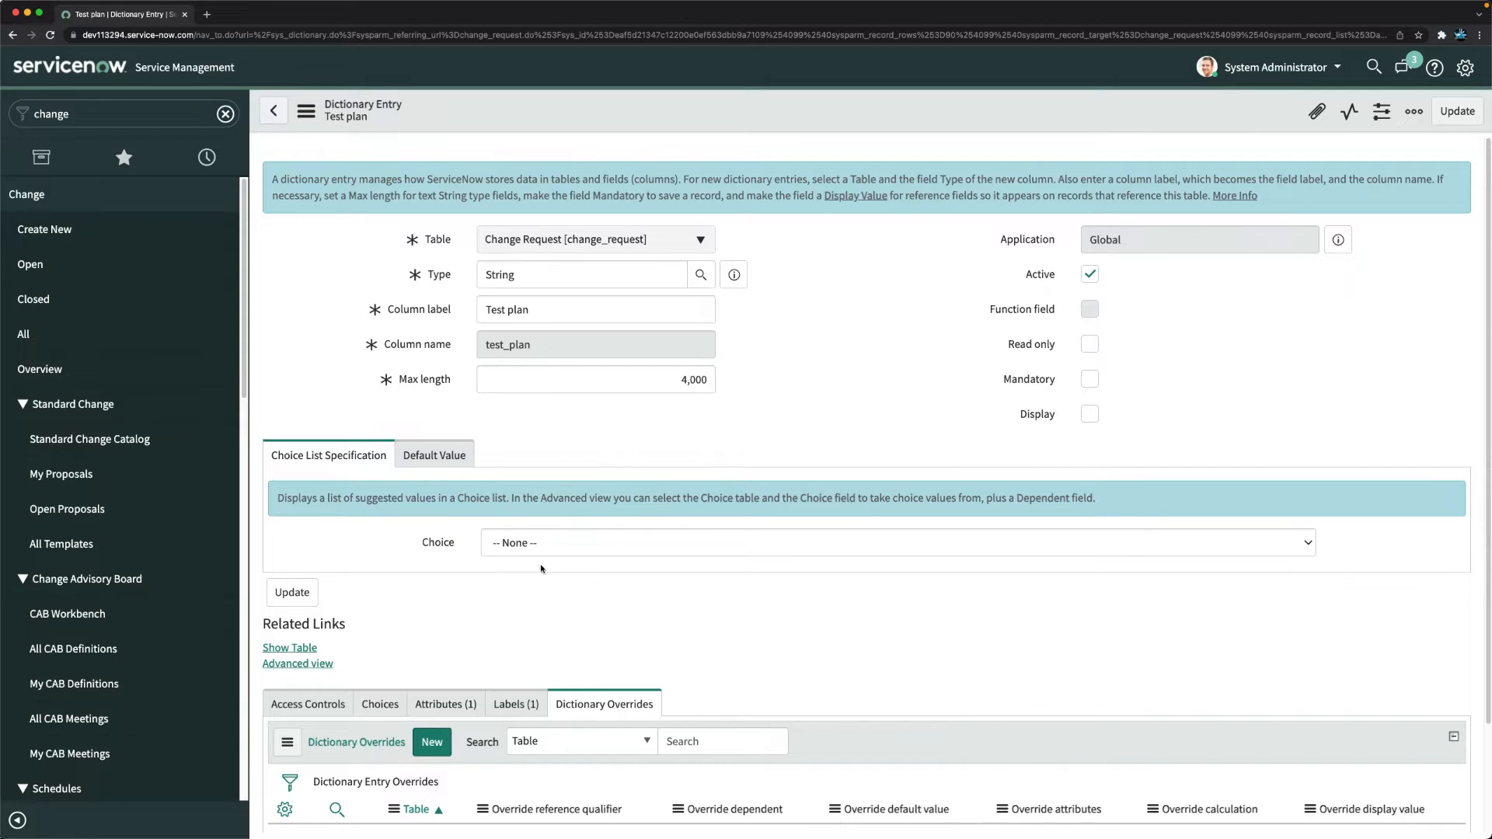
Enable Mandatory in the Test plan dictionary entry and save it.
left_click(1089, 379)
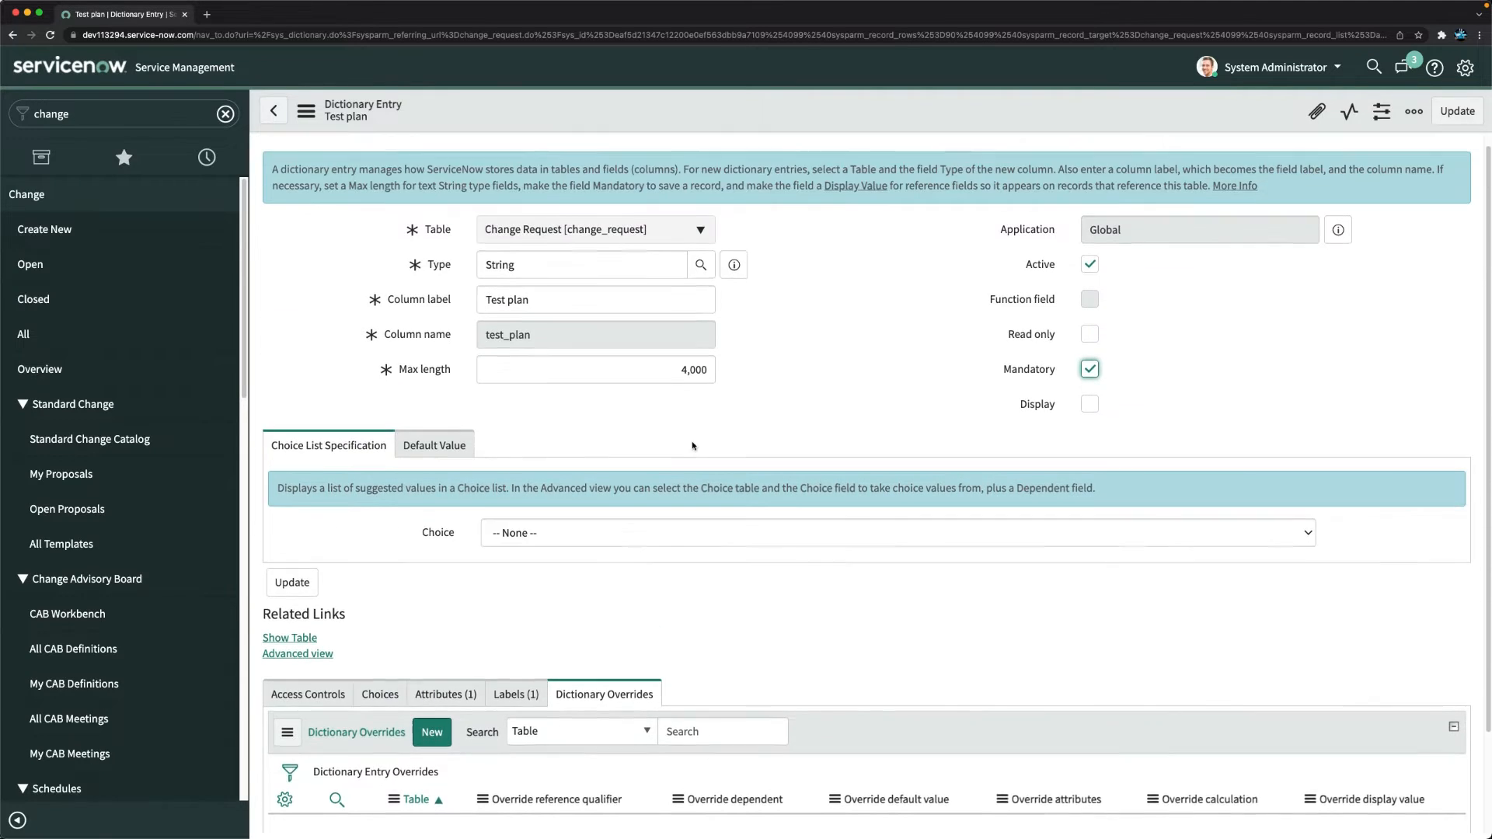
right_click(721, 111)
left_click(742, 123)
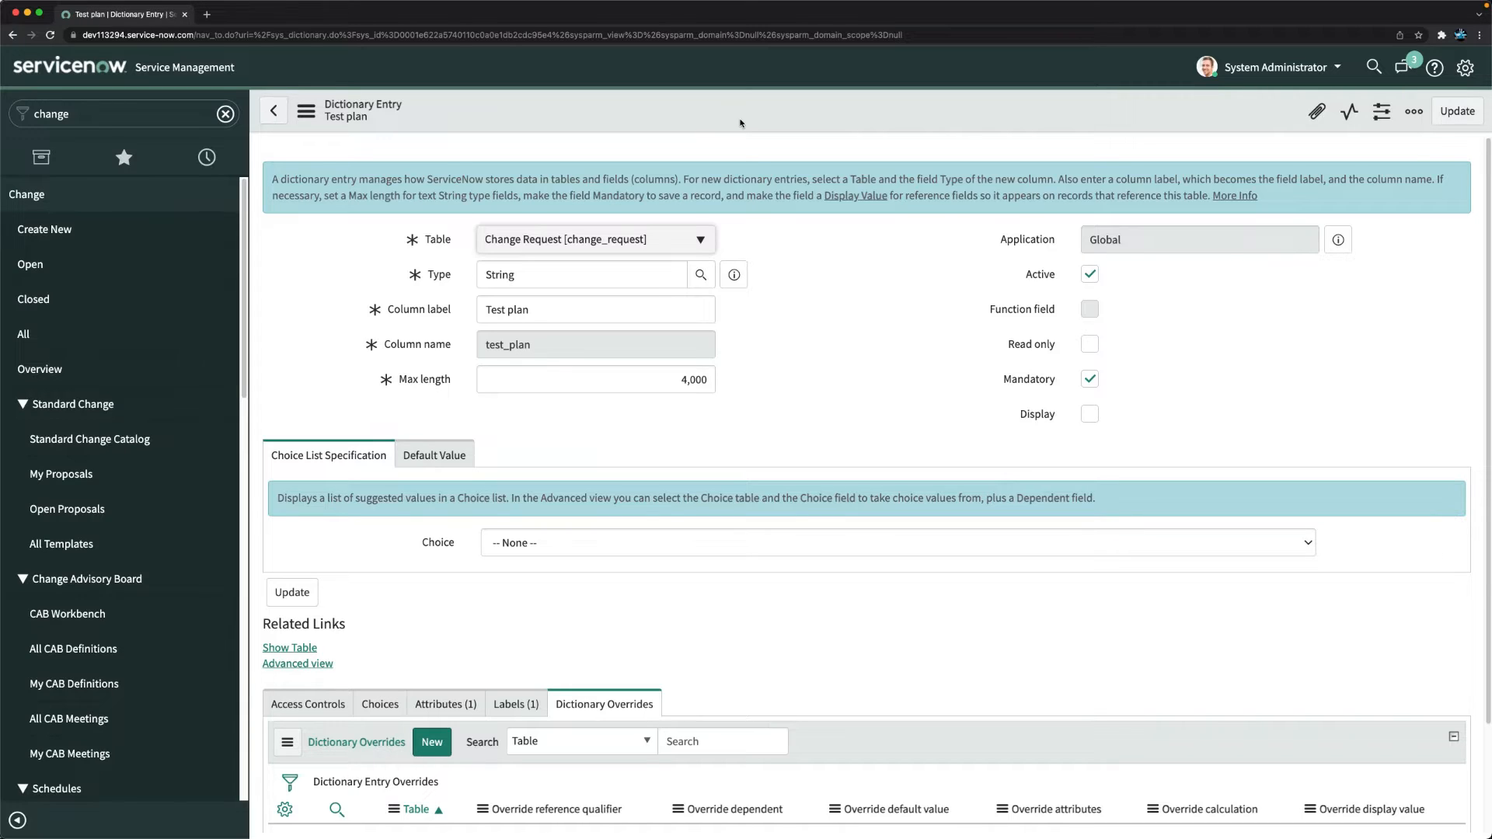
Open the "Change default router on unix201" change request and examine which main and Planning fields are marked mandatory.
left_click(31, 265)
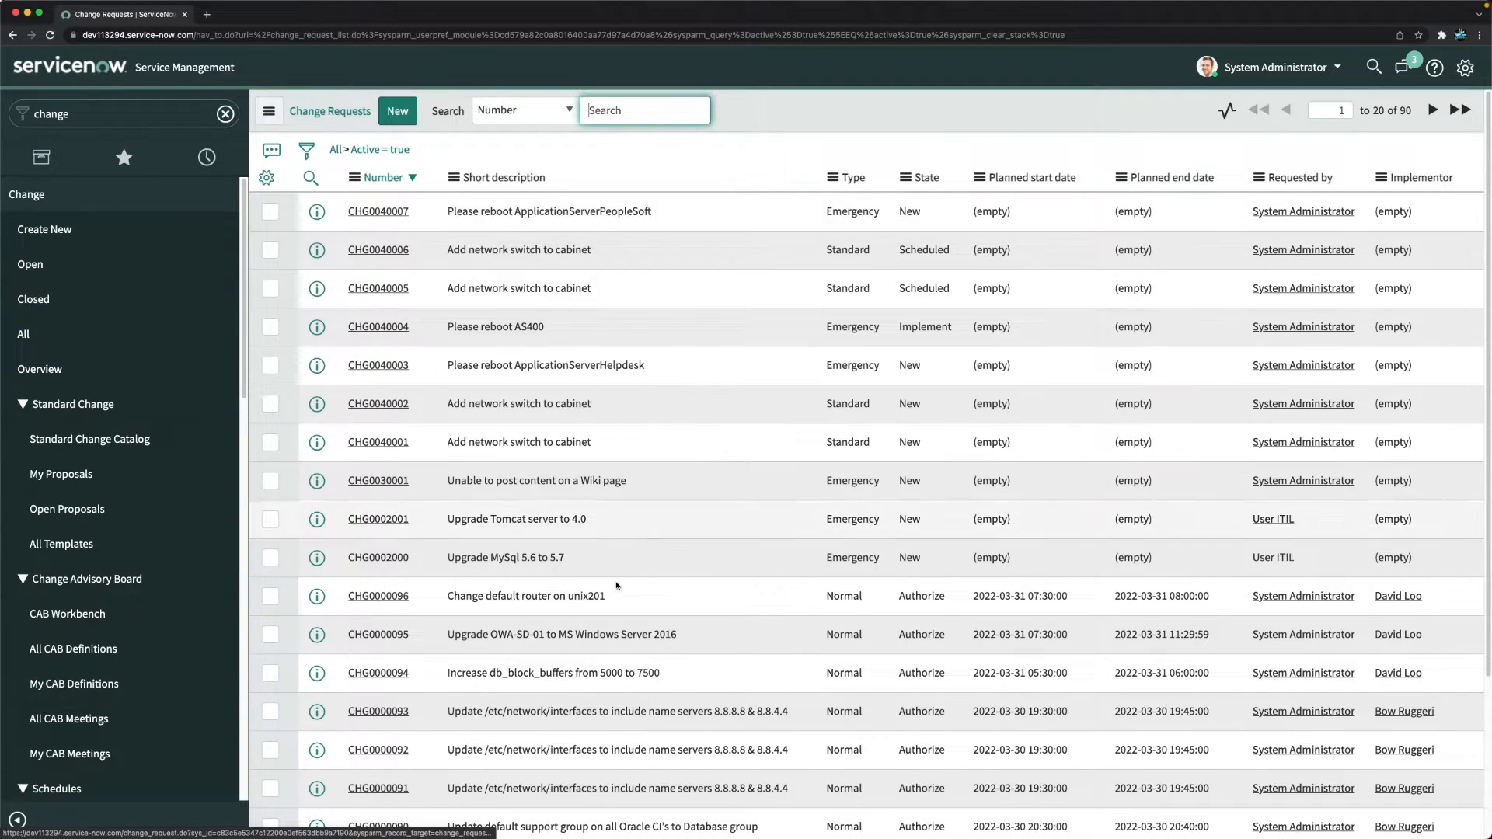
left_click(387, 598)
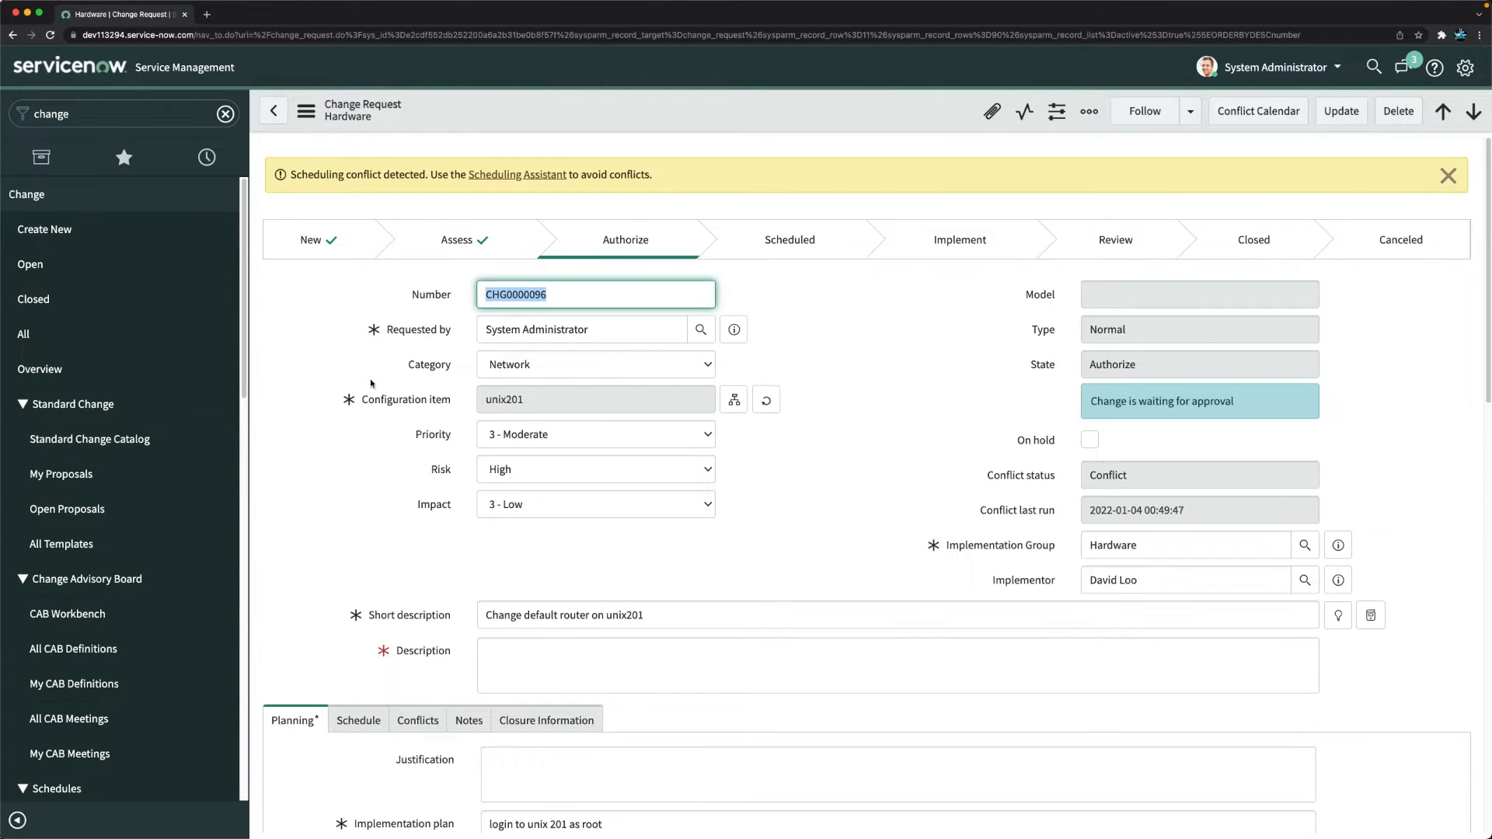
scroll(375, 392, "down", 3)
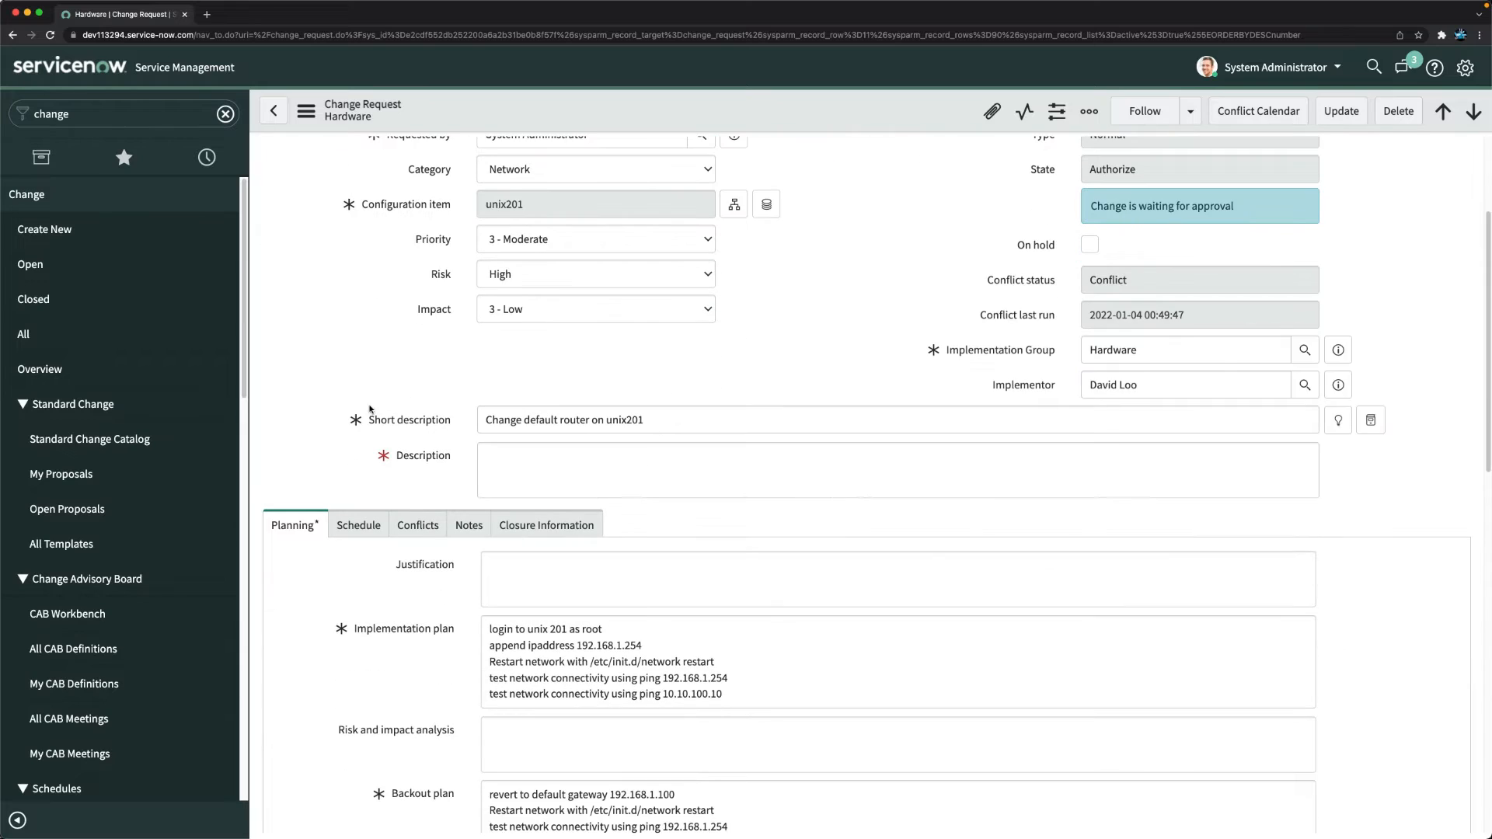
scroll(769, 447, "up", 3)
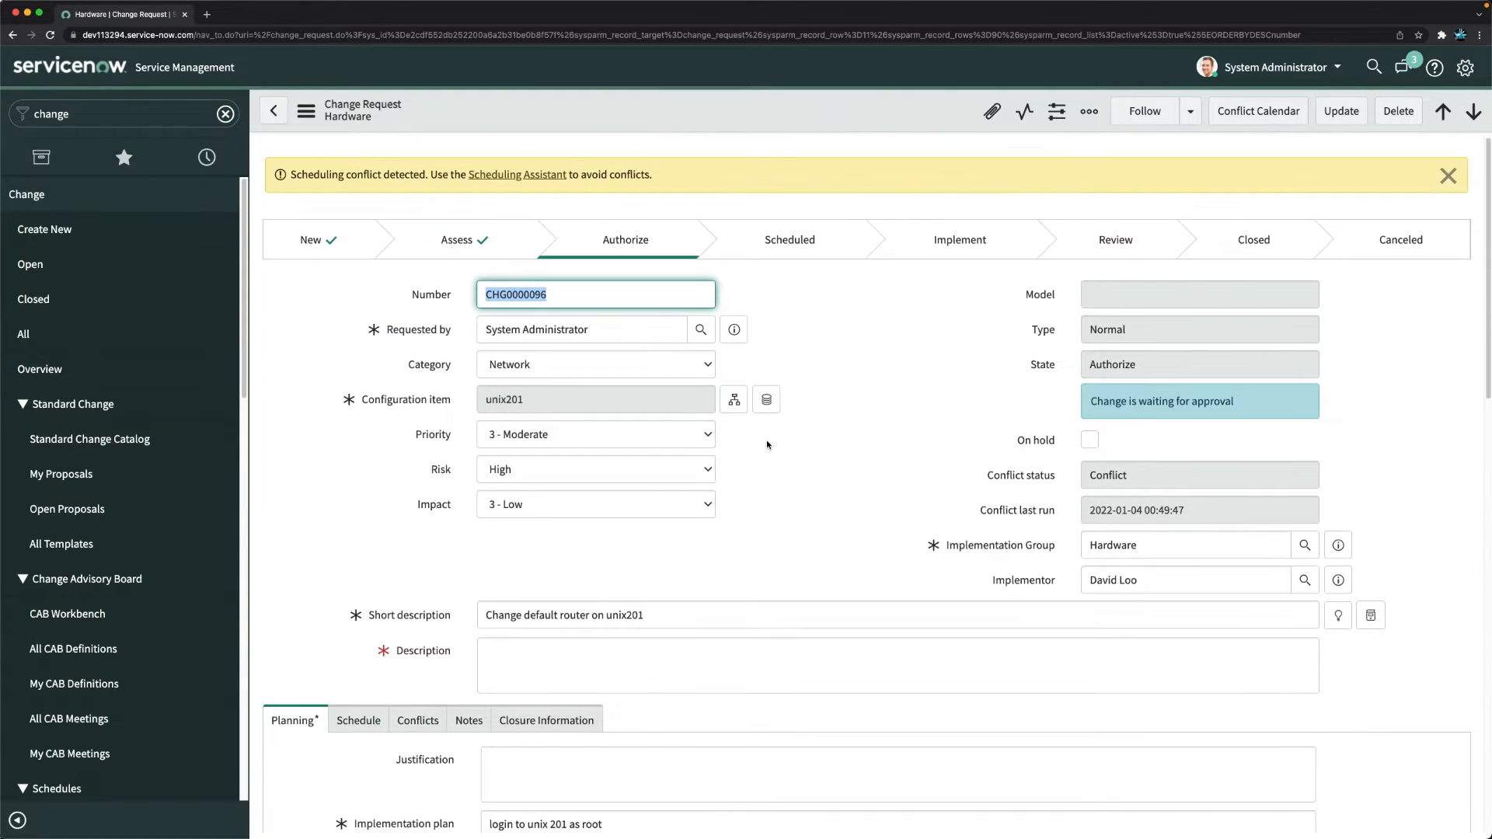
scroll(921, 526, "down", 1)
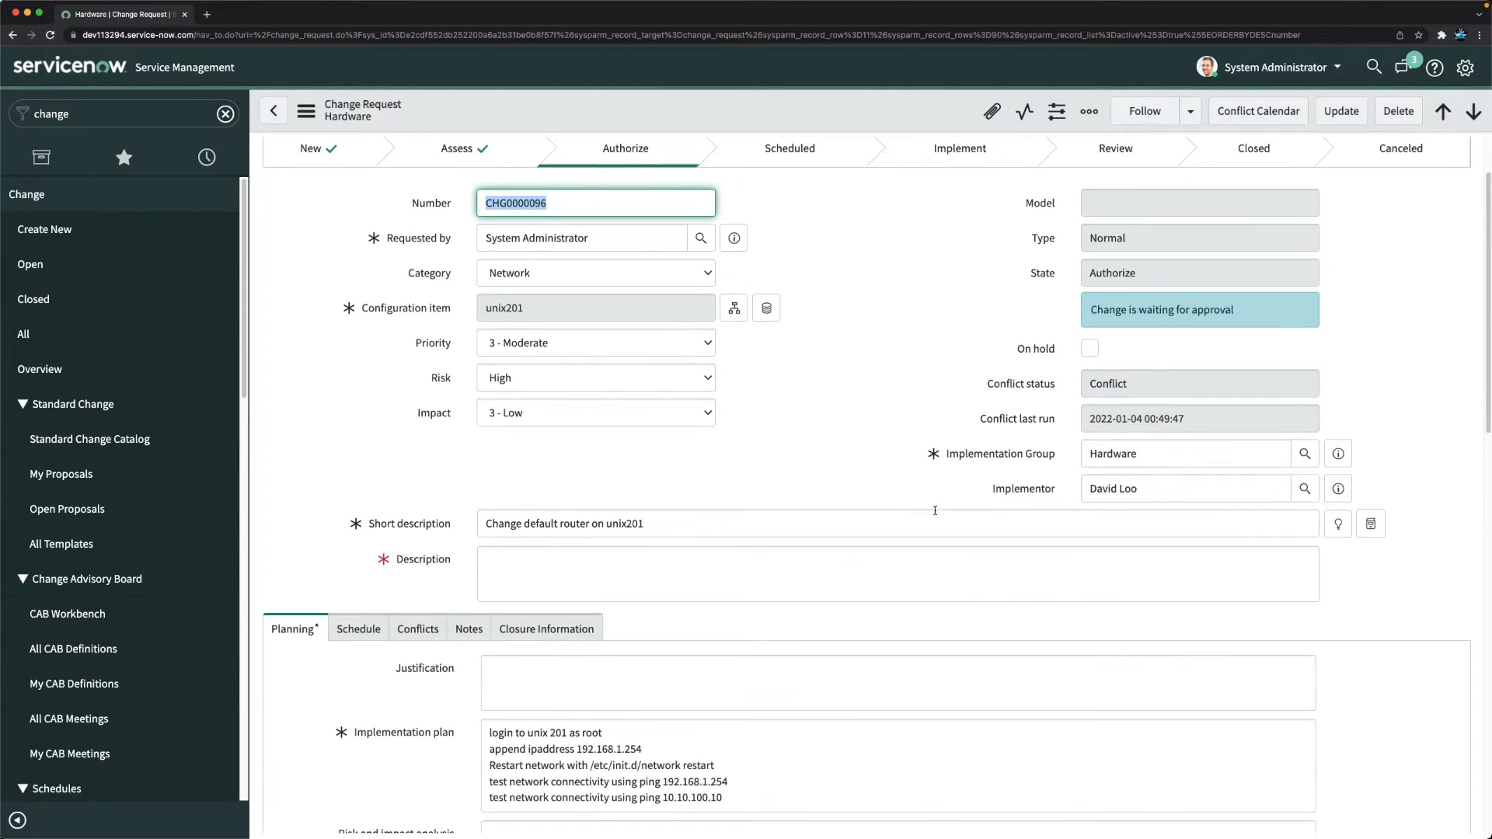
scroll(632, 457, "down", 5)
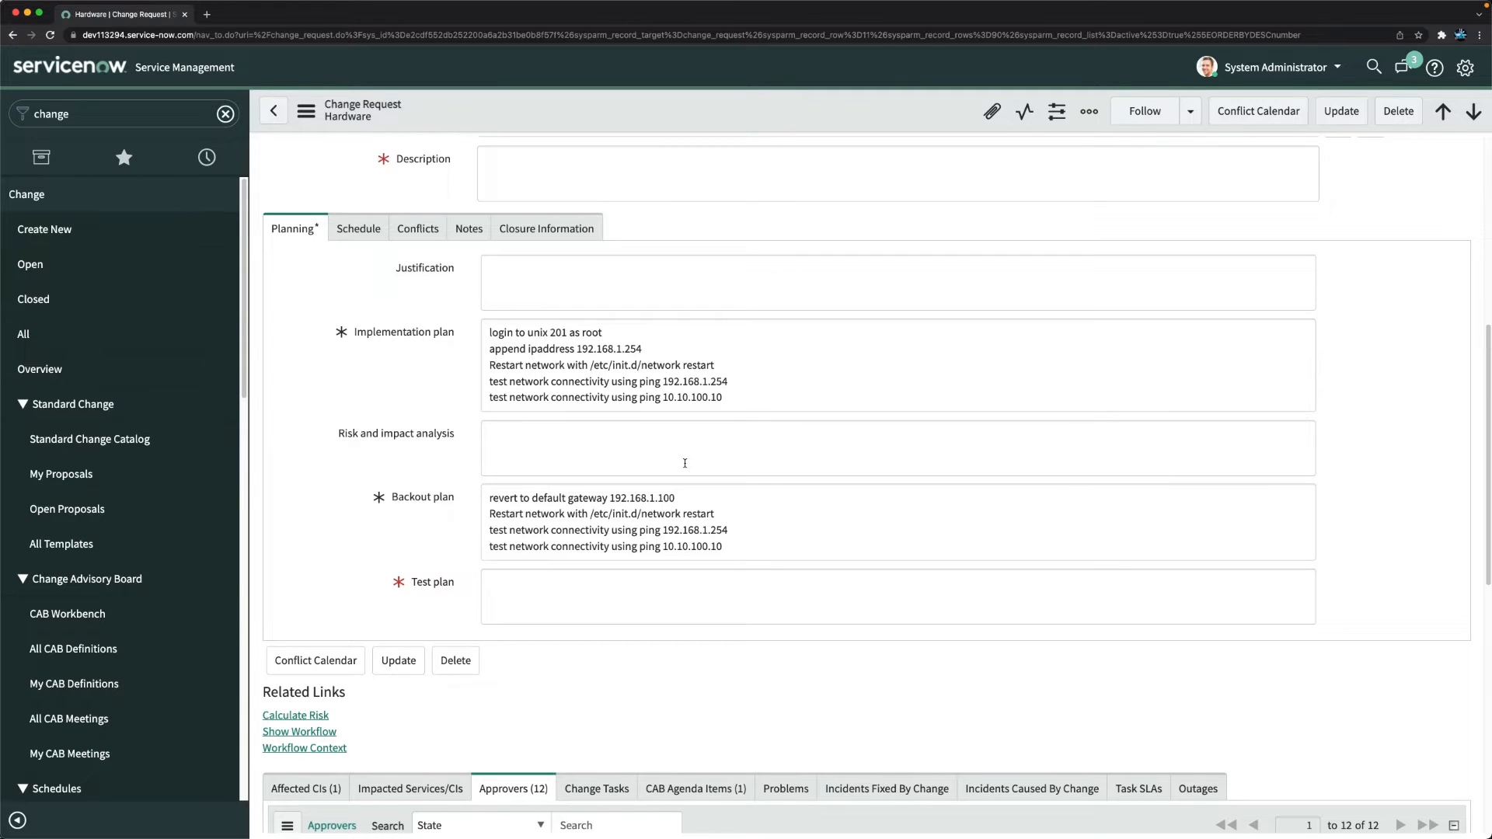
left_click(696, 499)
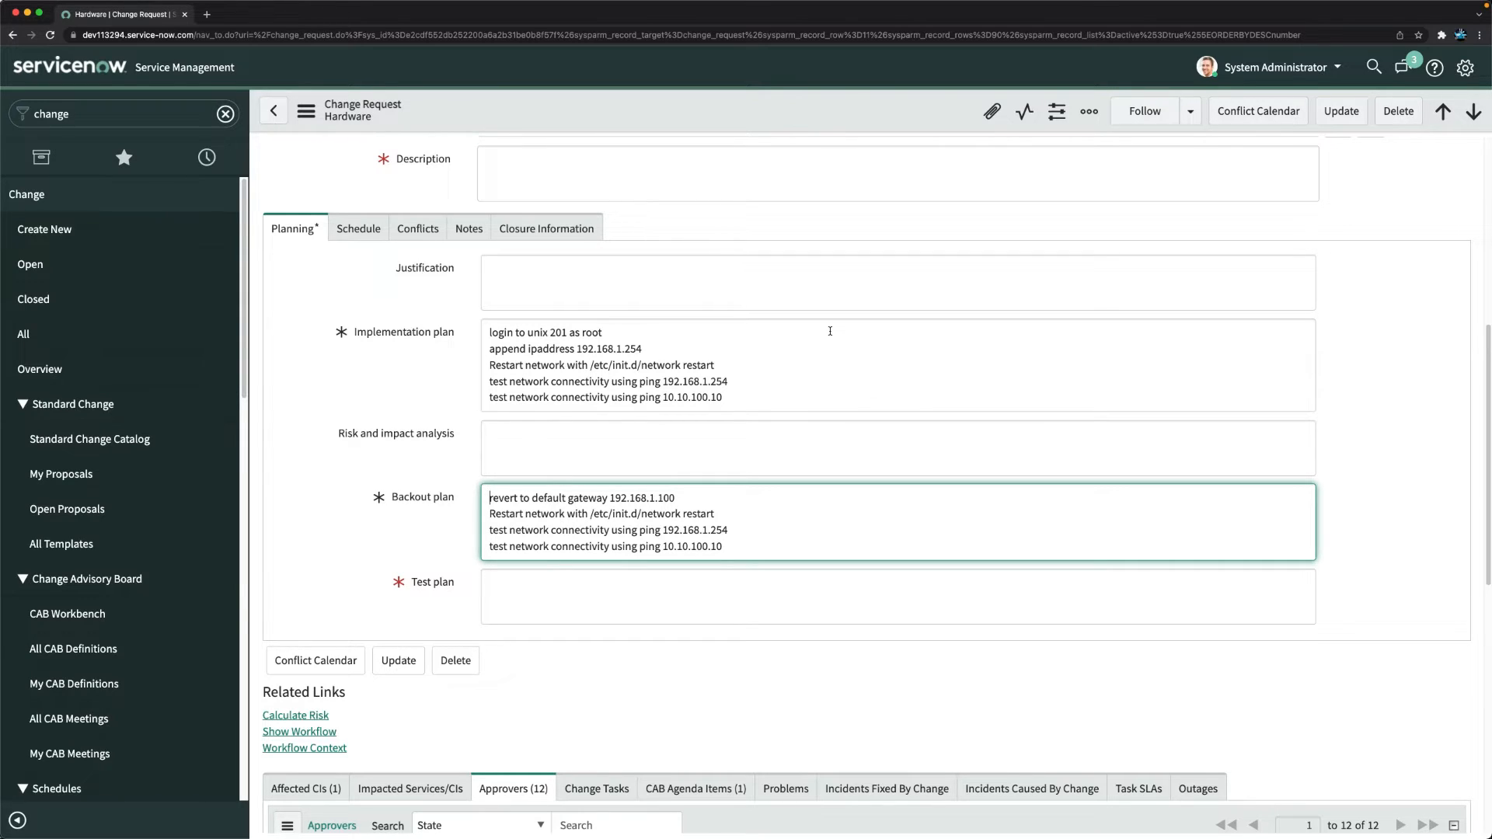
scroll(831, 332, "down", 5)
scroll(839, 326, "up", 10)
scroll(849, 323, "down", 3)
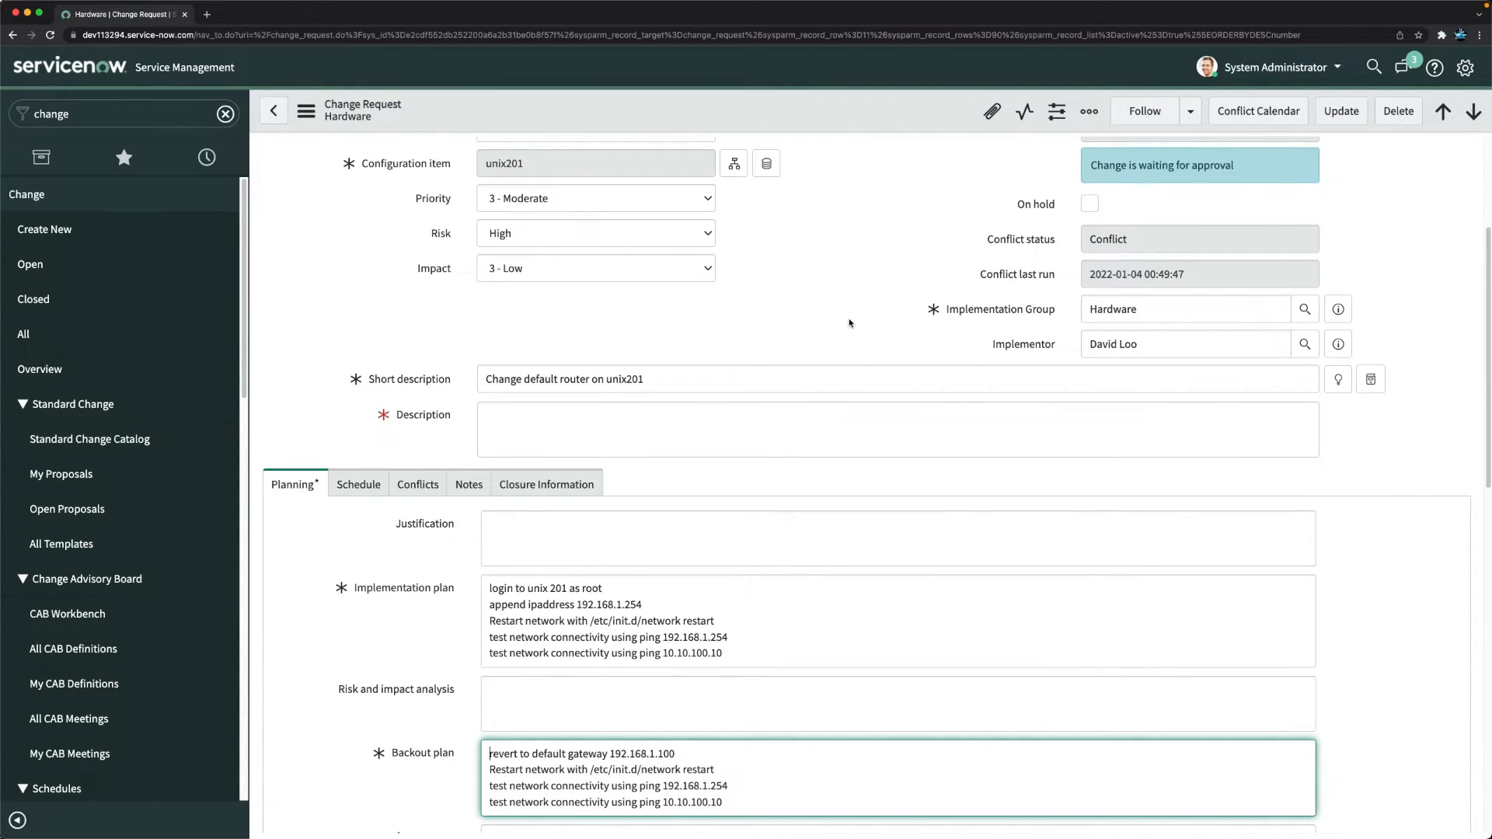
scroll(849, 324, "up", 3)
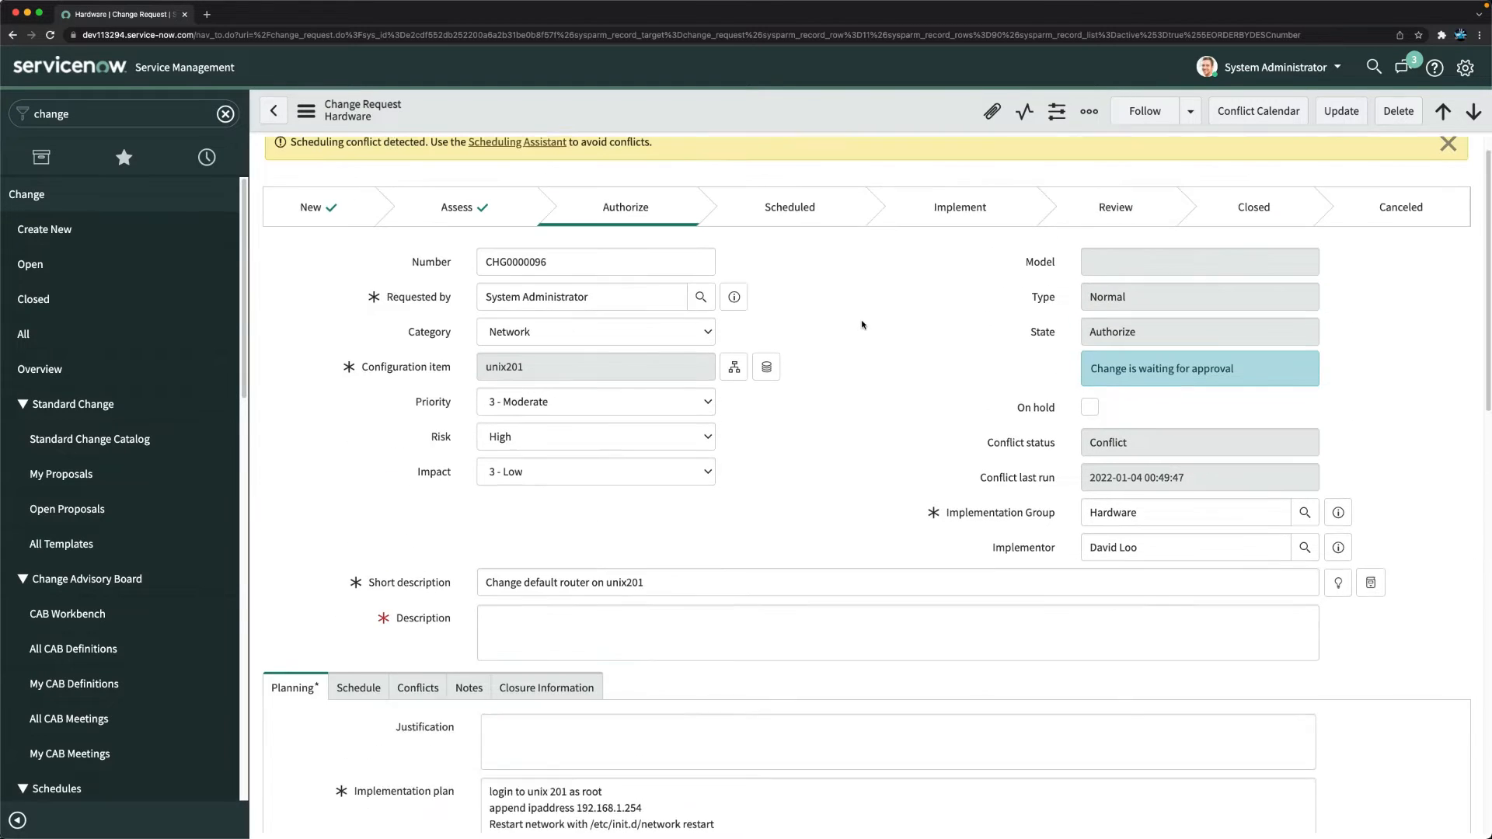
Open the form layout of the change request and add a new String field named Outage Type to the Change Request section.
right_click(733, 110)
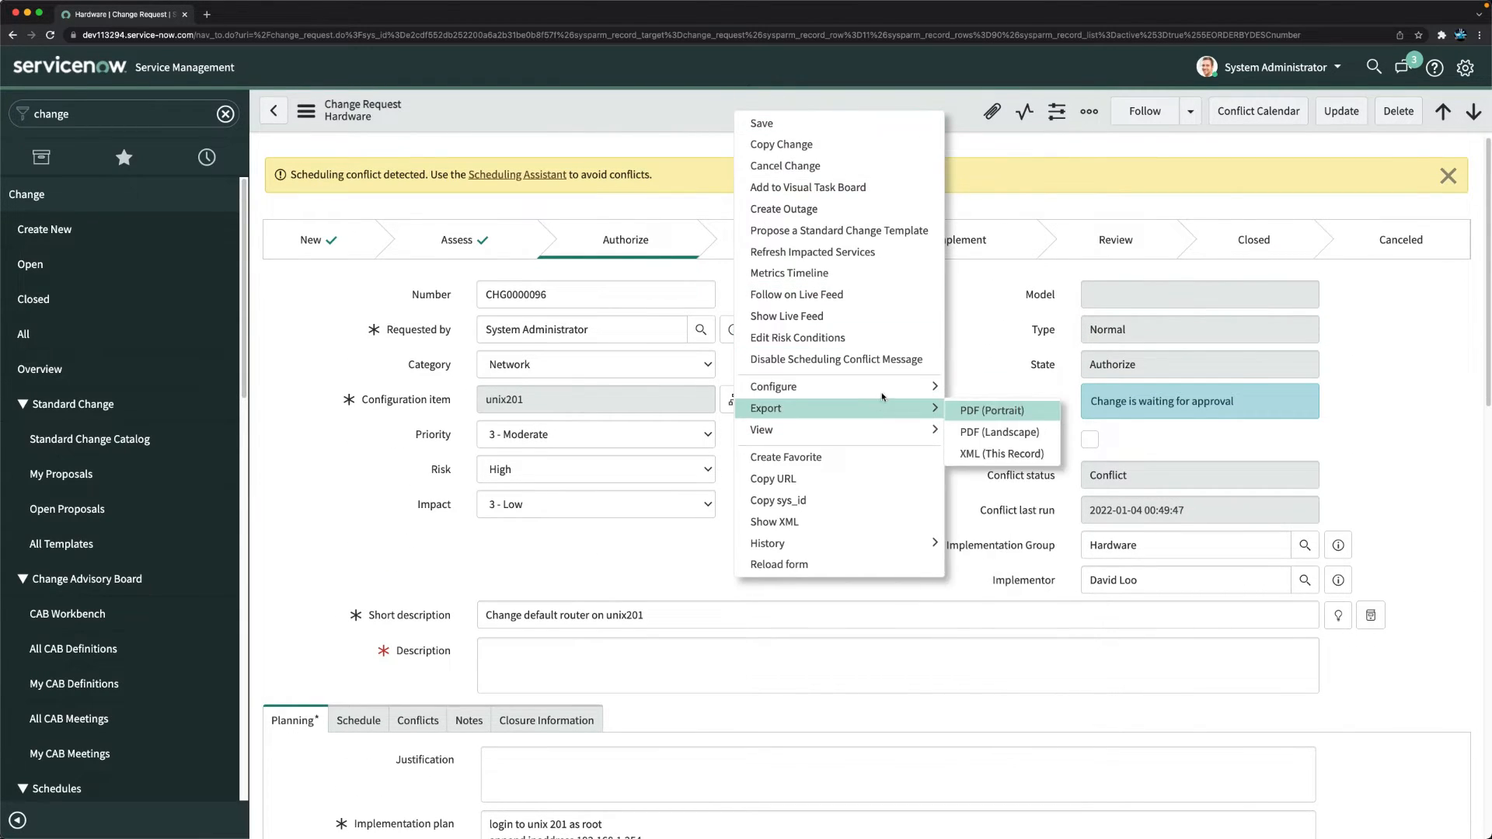
mouse_move(886, 390)
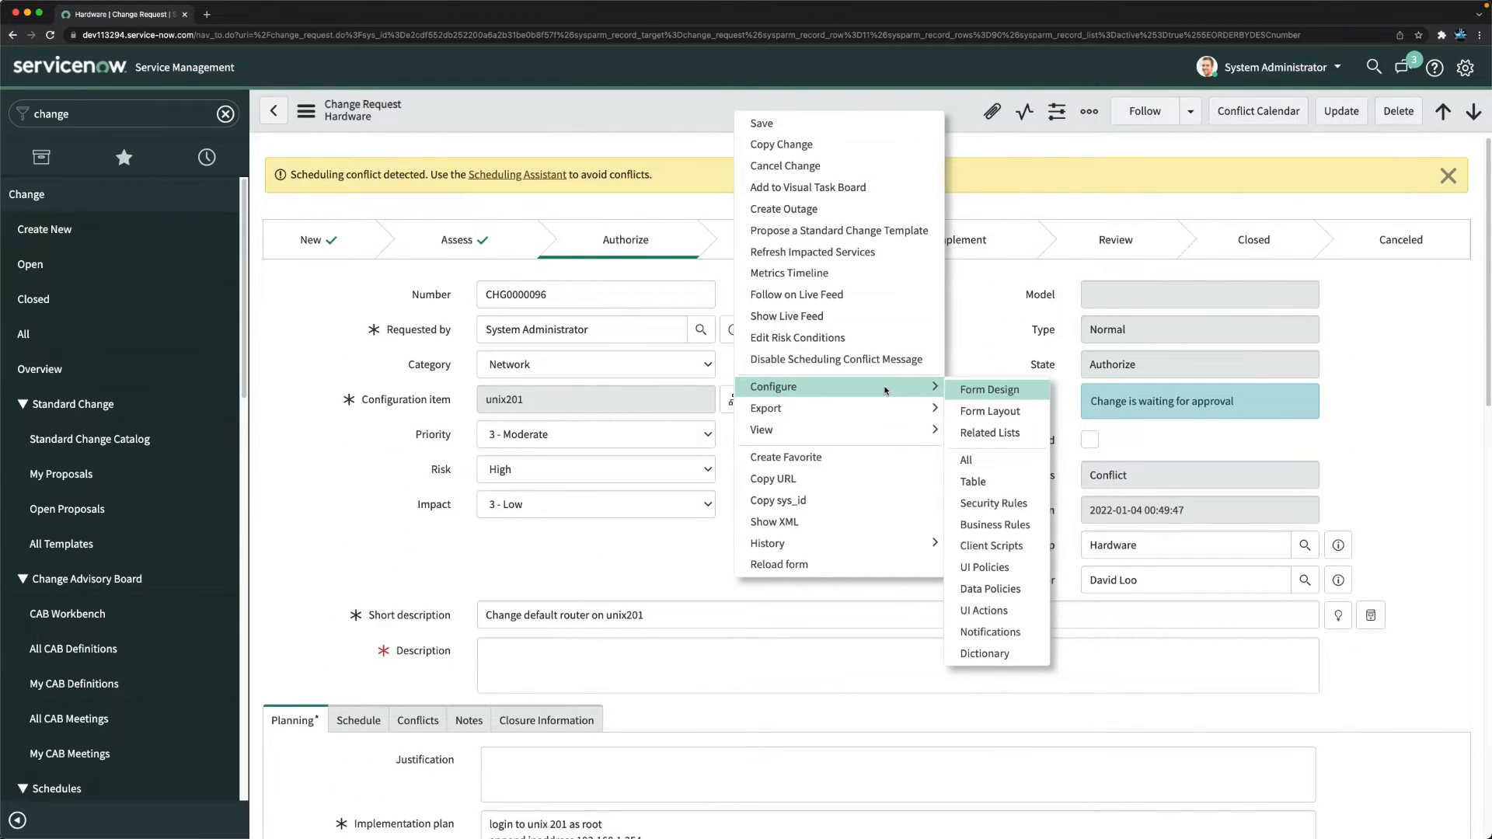
left_click(982, 413)
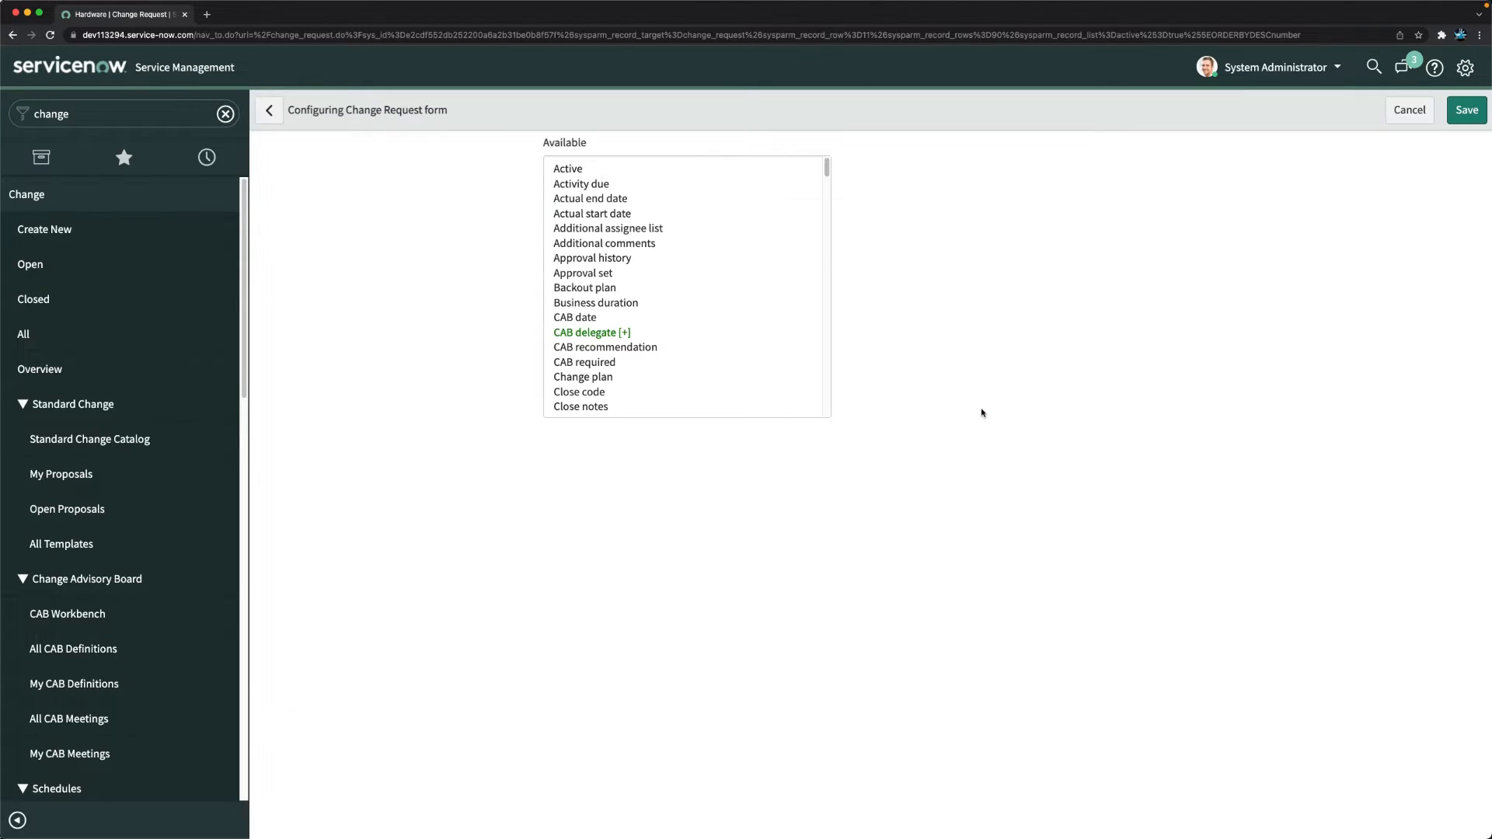
scroll(992, 340, "down", 3)
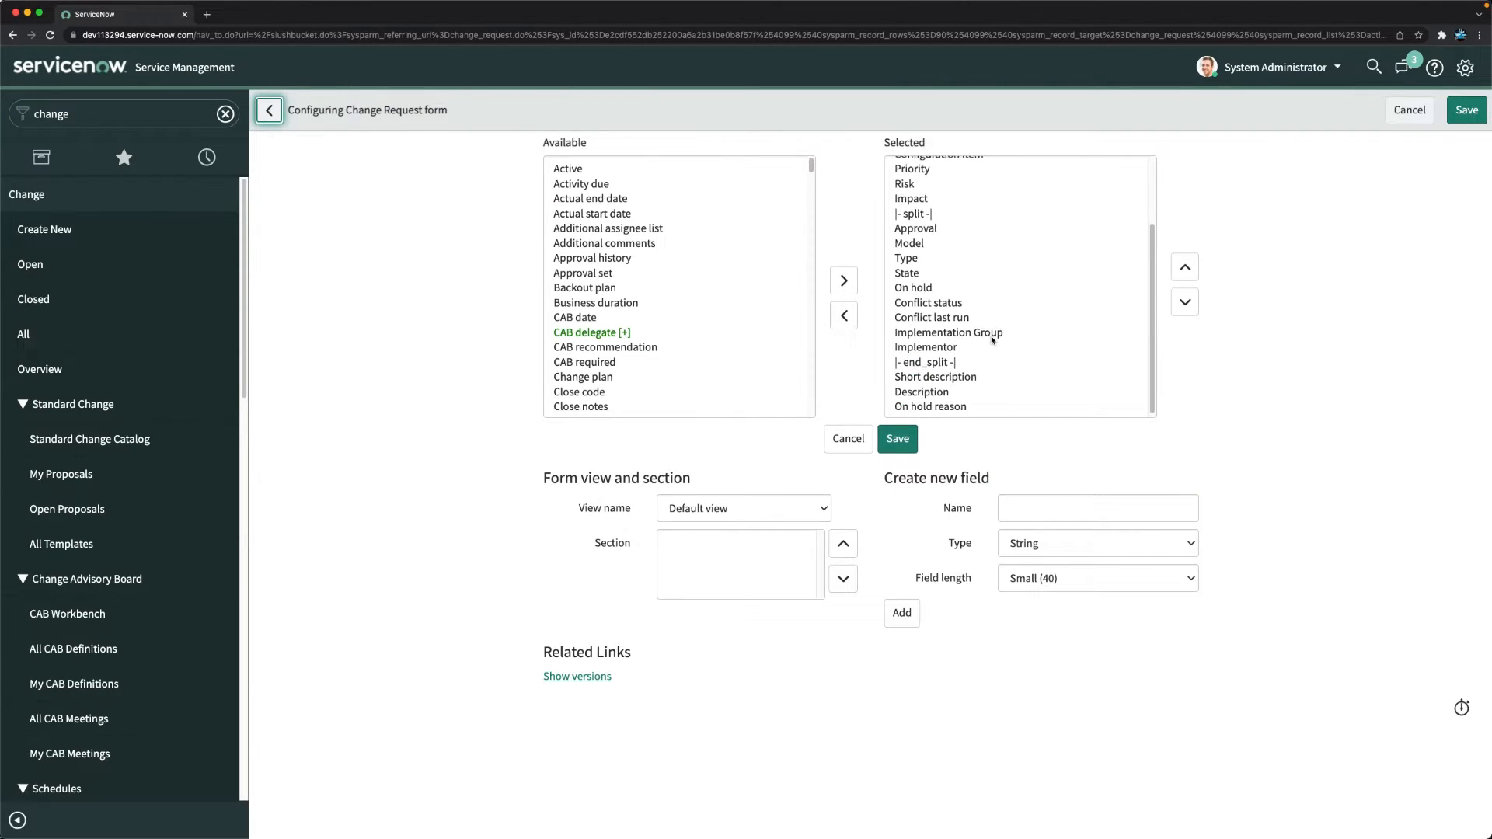
scroll(989, 336, "down", 3)
left_click(1043, 516)
type("Outagfe")
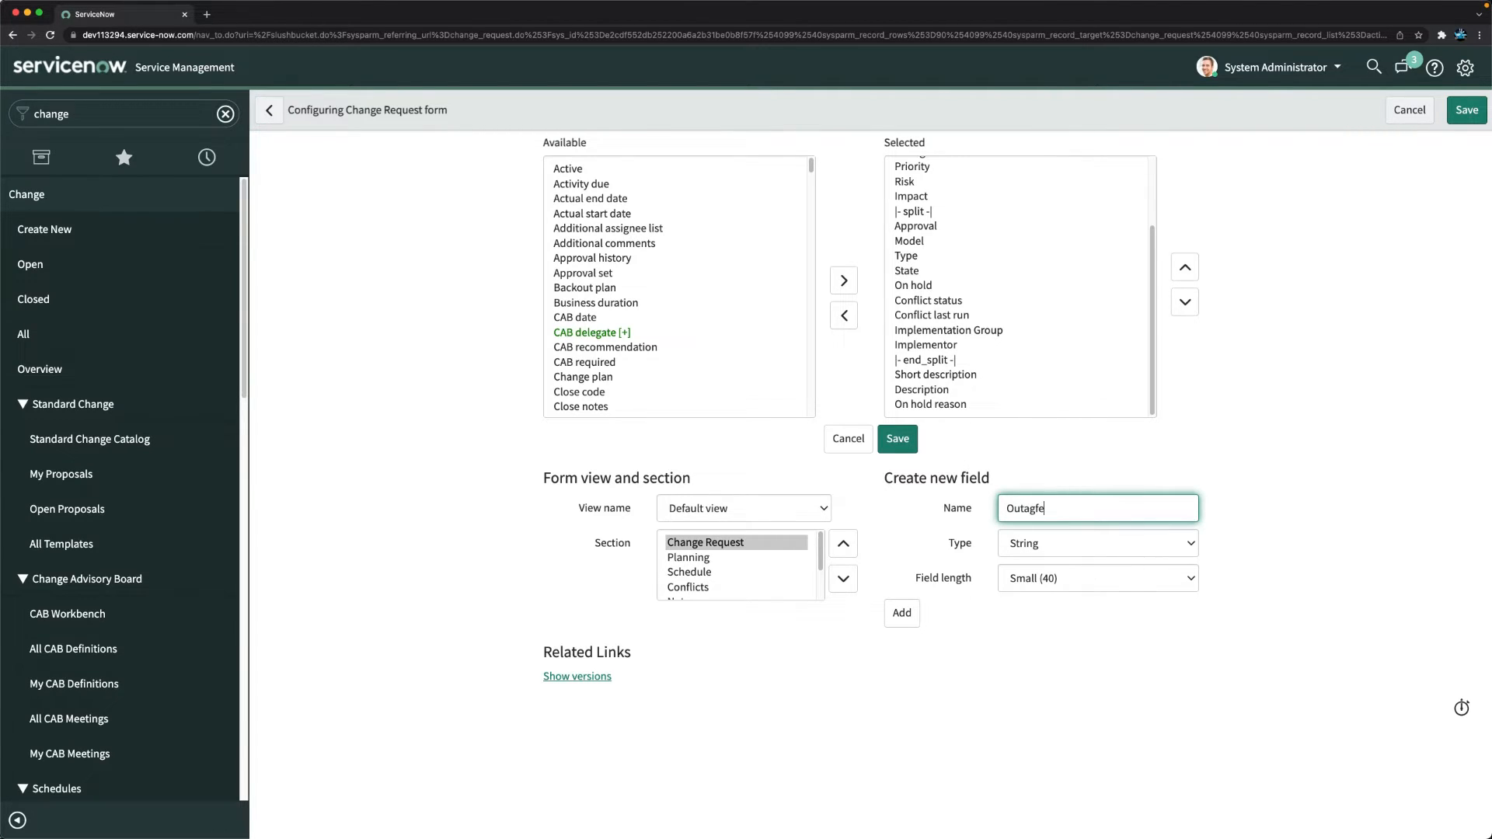
type("Type")
left_click(1048, 669)
left_click(903, 614)
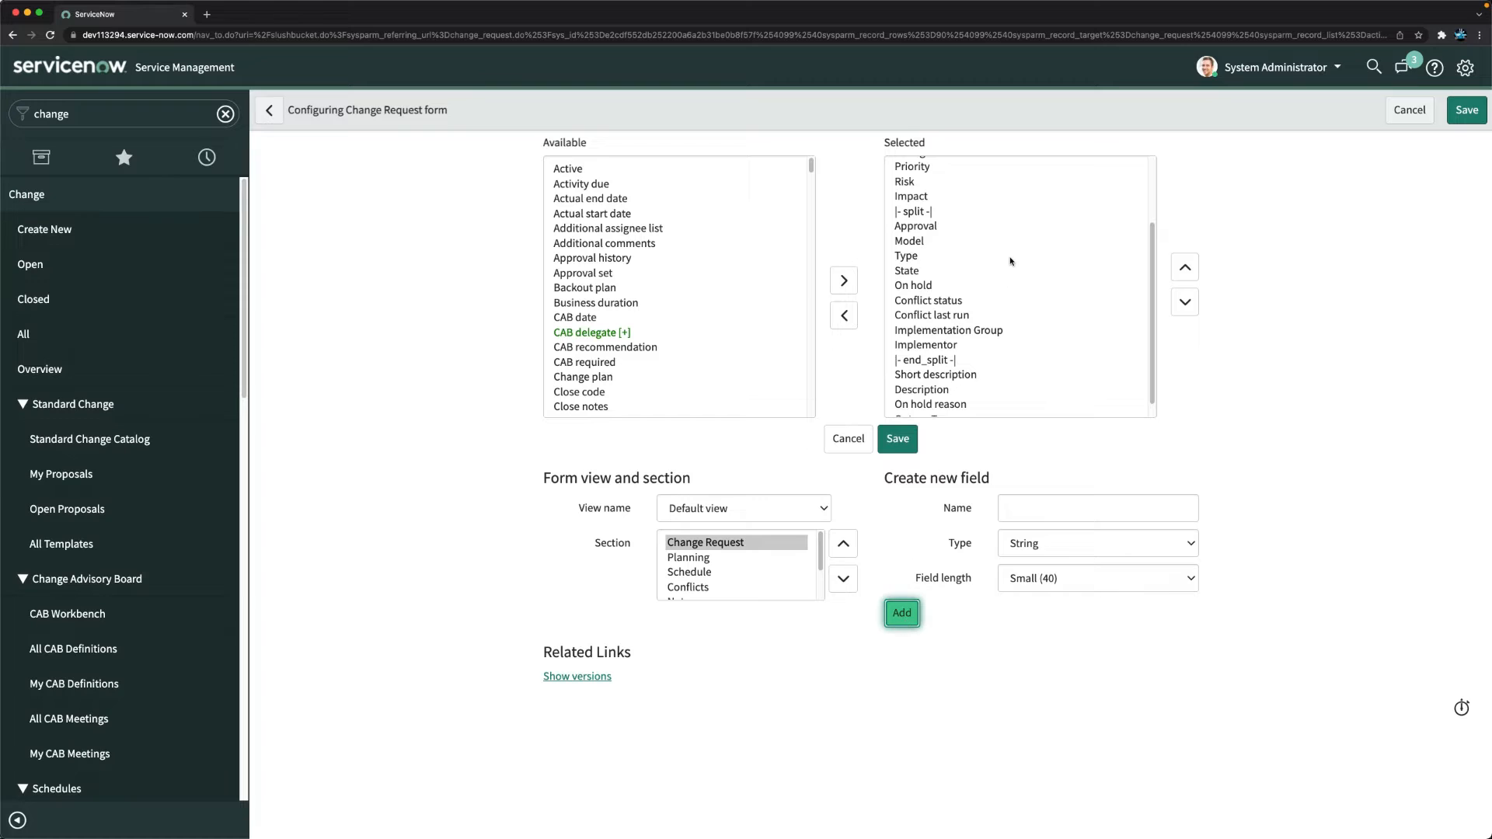
Move Outage Type up to directly above Implementation Group in the selected fields and save the form layout.
left_click(983, 404)
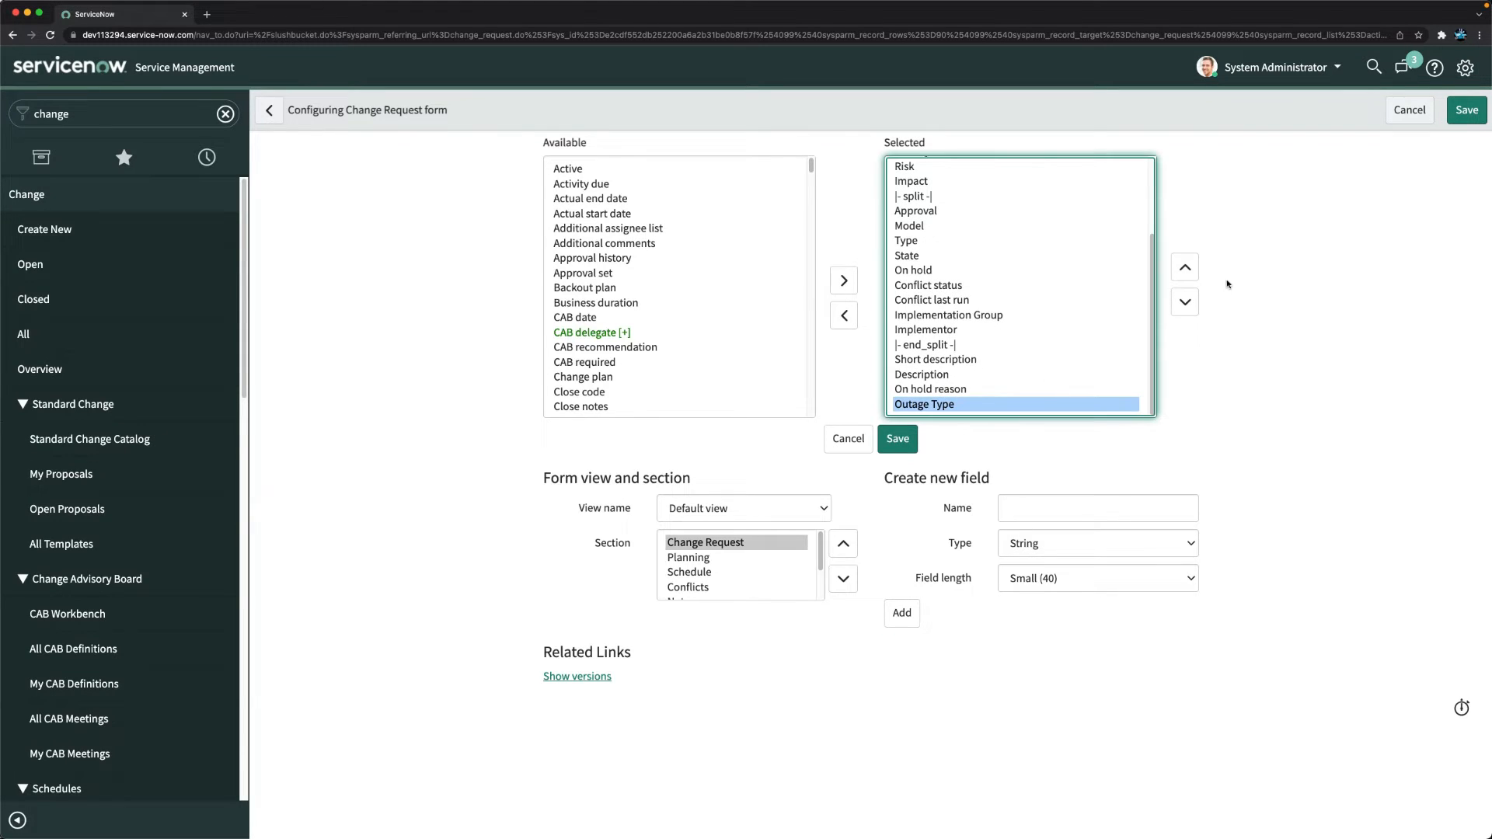
left_click(1185, 268)
left_click(1185, 267)
left_click(1186, 268)
left_click(1185, 268)
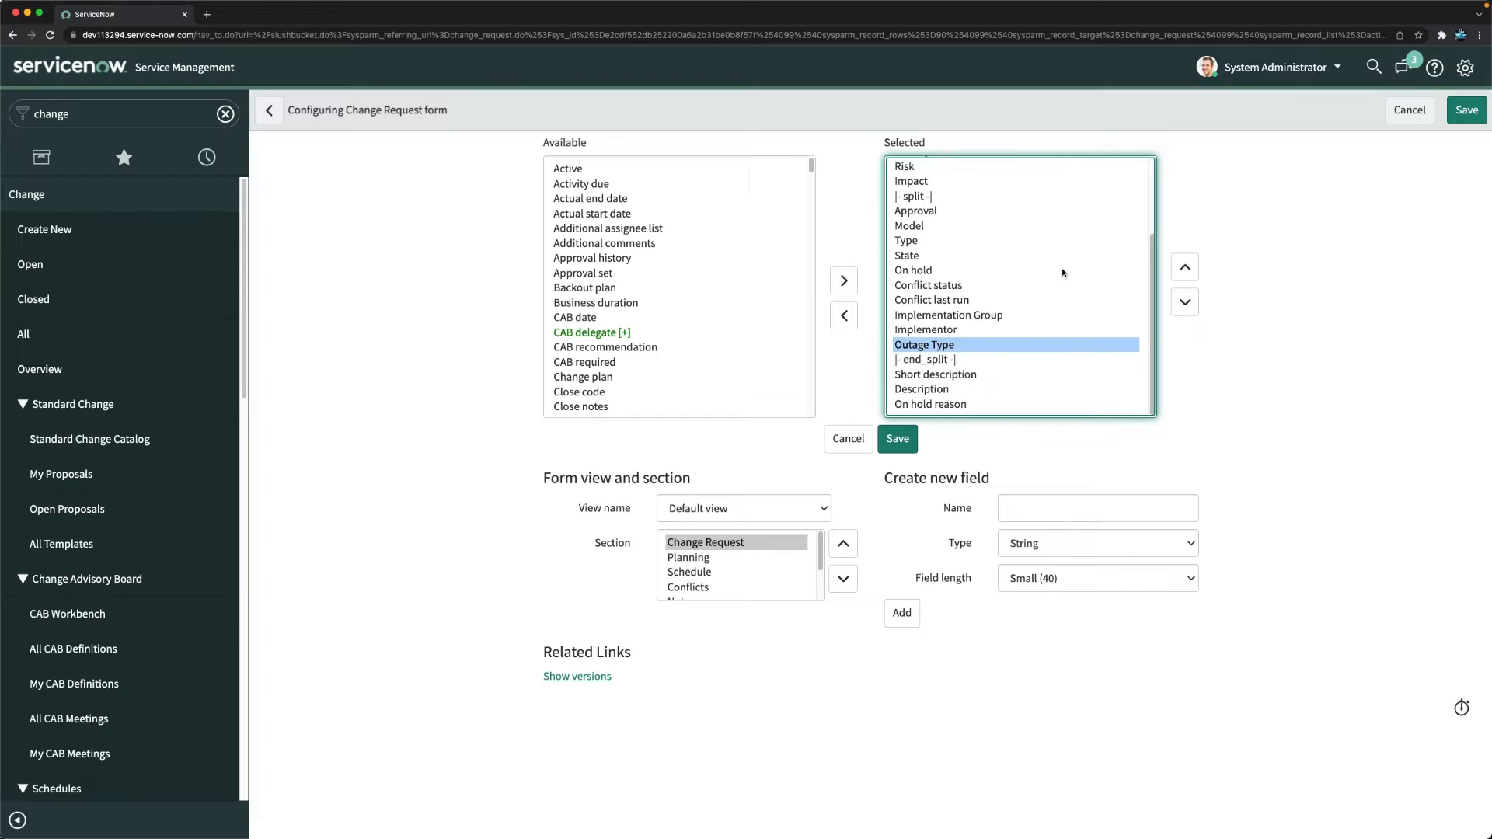
left_click(1185, 269)
left_click(1186, 272)
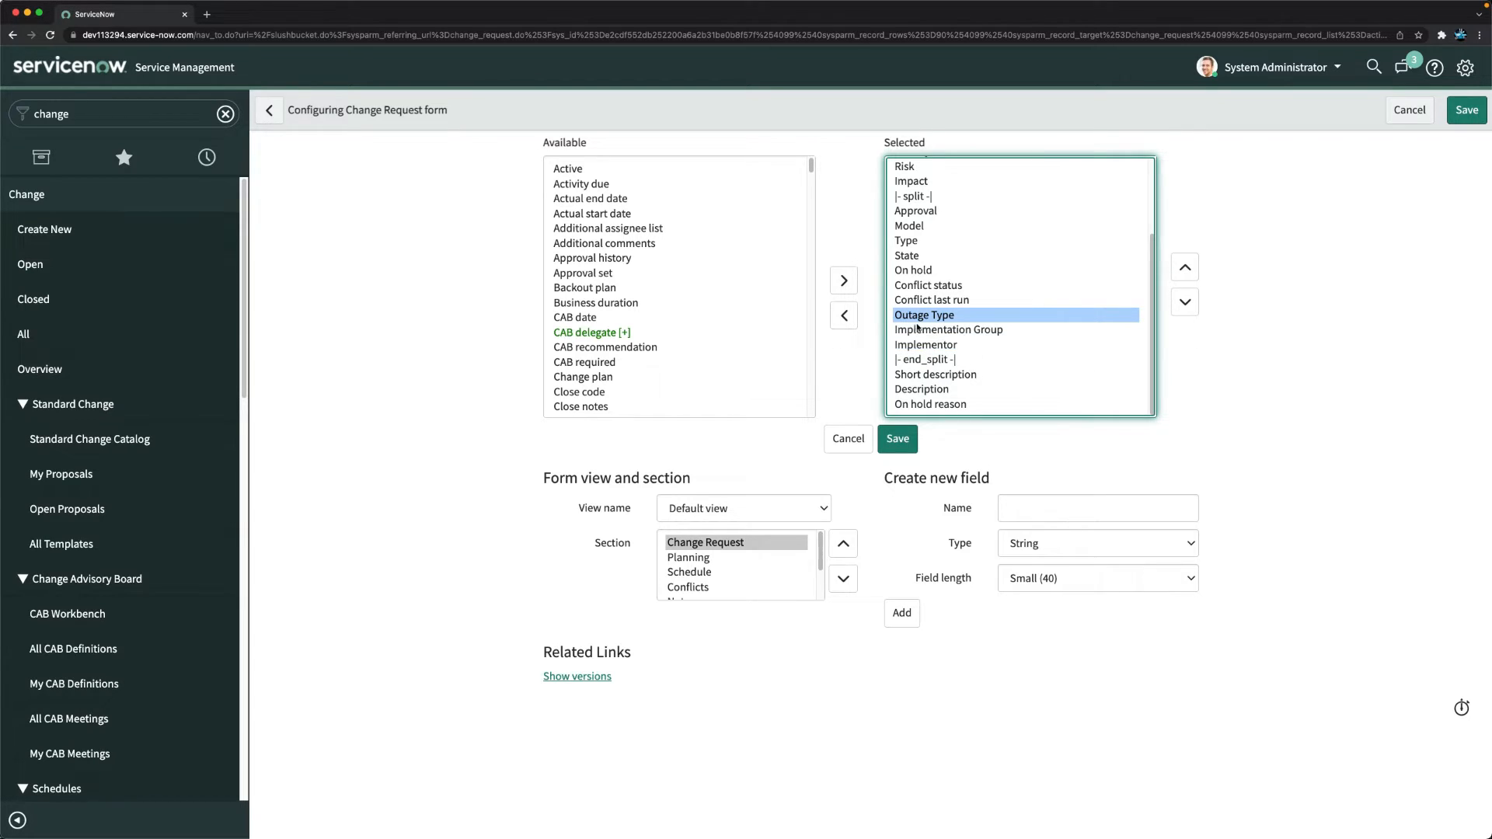
left_click(899, 443)
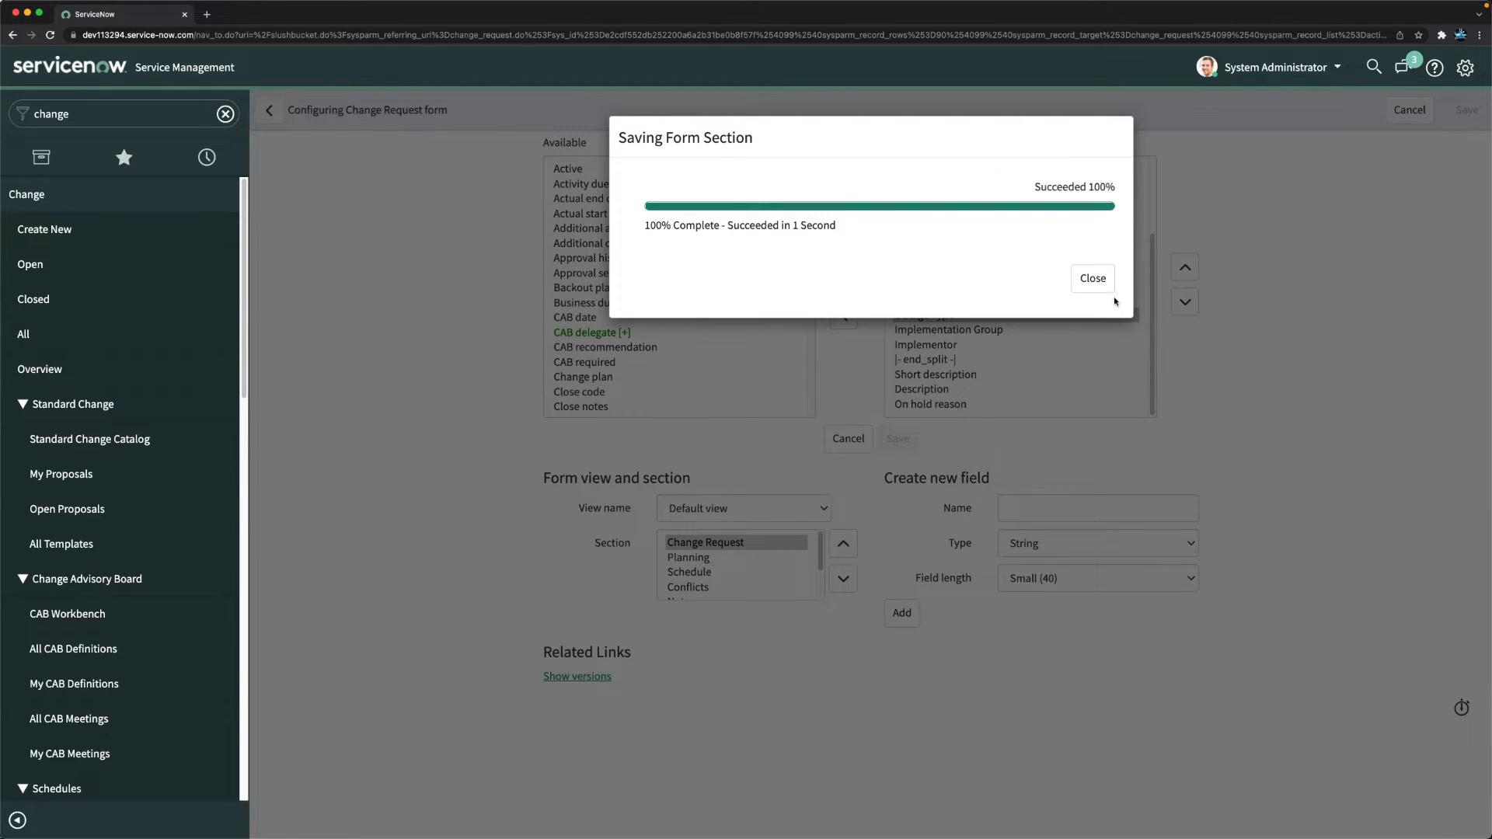
left_click(1095, 278)
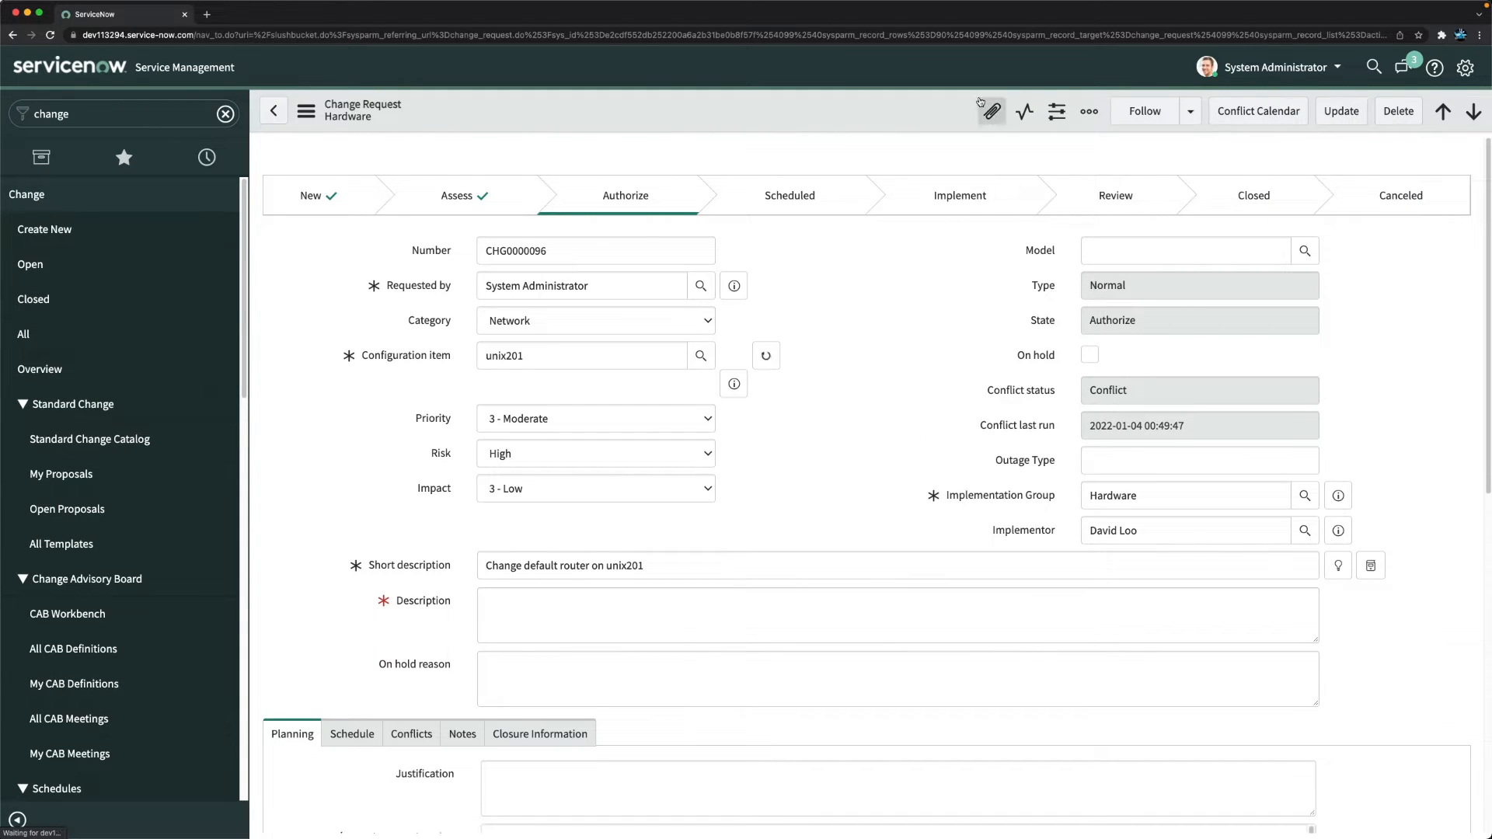
Open the form layout of the change request and switch to its Schedule section.
right_click(777, 120)
right_click(752, 117)
mouse_move(923, 434)
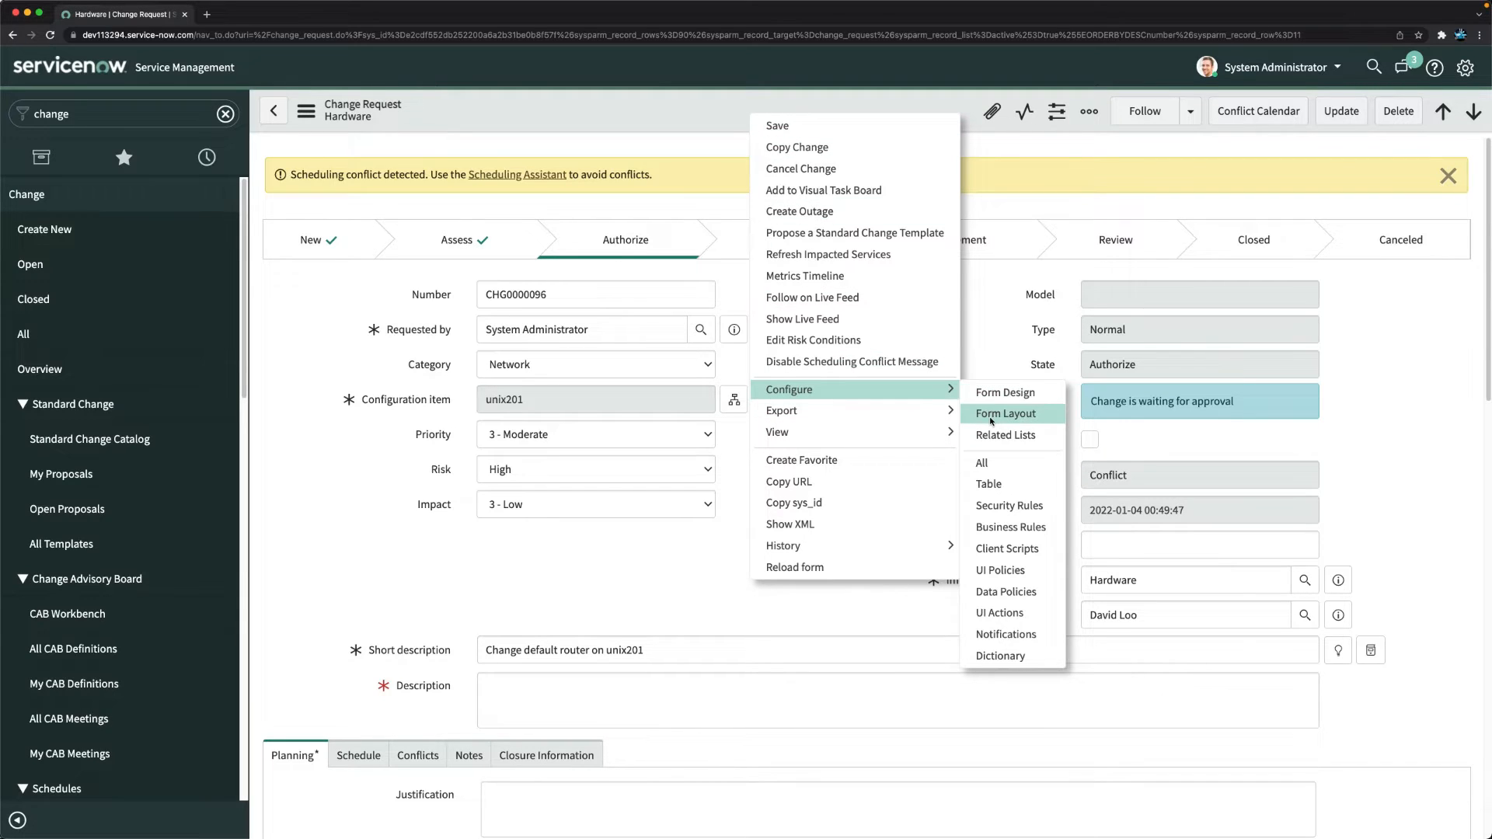
left_click(990, 419)
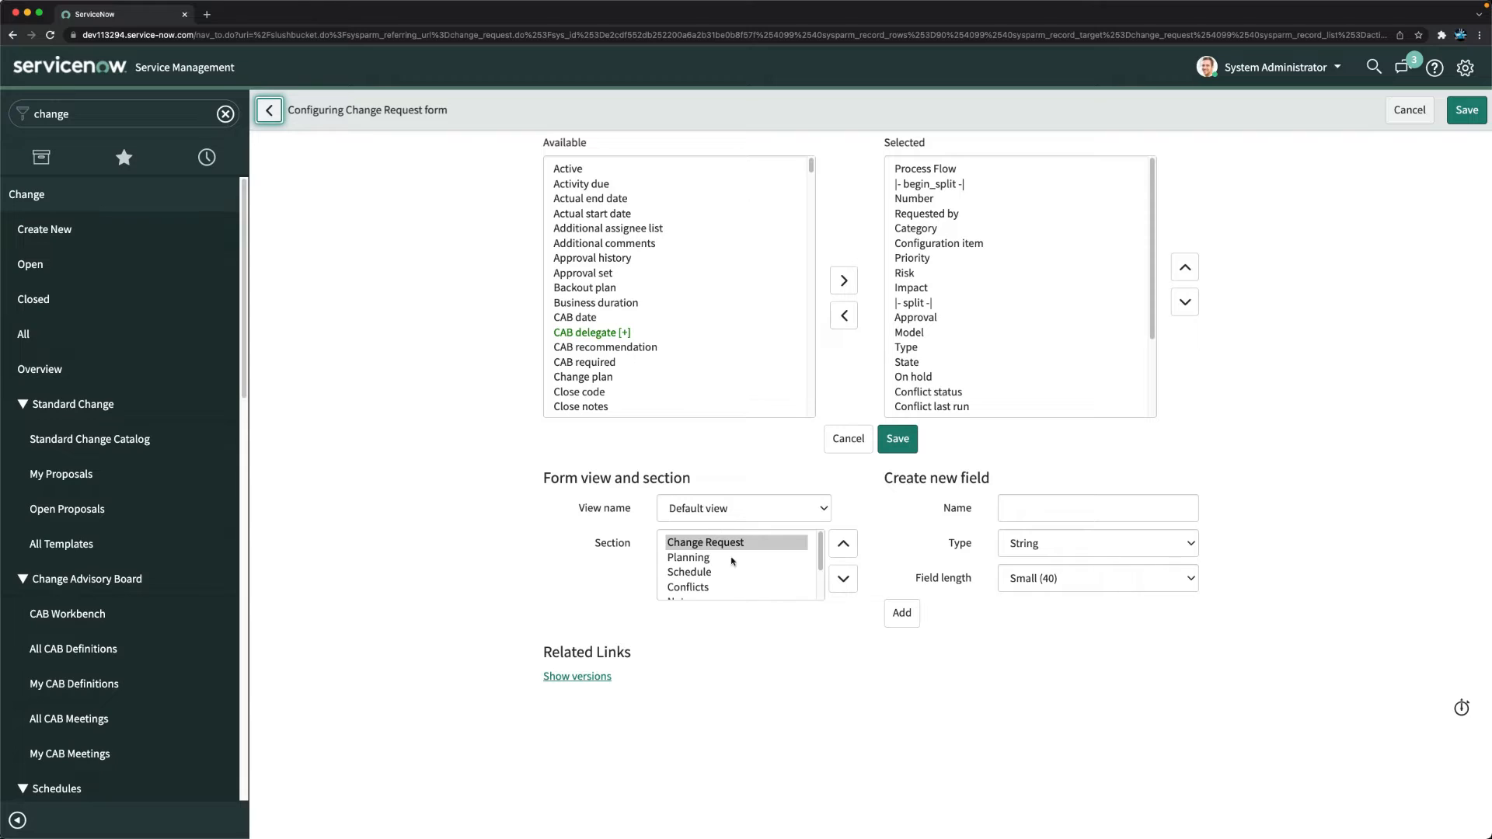
left_click(700, 575)
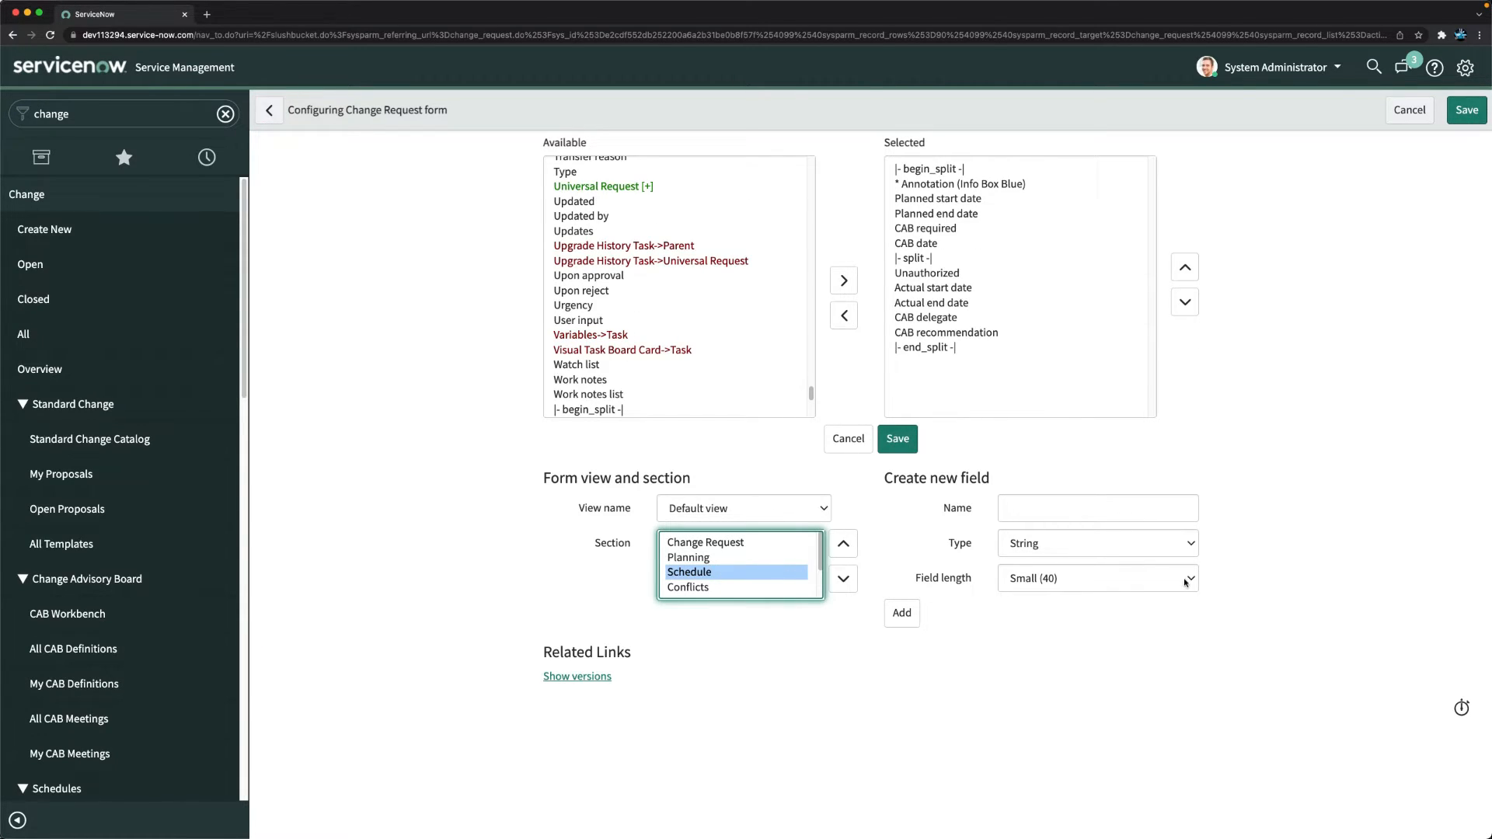
Add a new Date/Time field named Outage Start to the Schedule section.
left_click(1034, 501)
type("Outage")
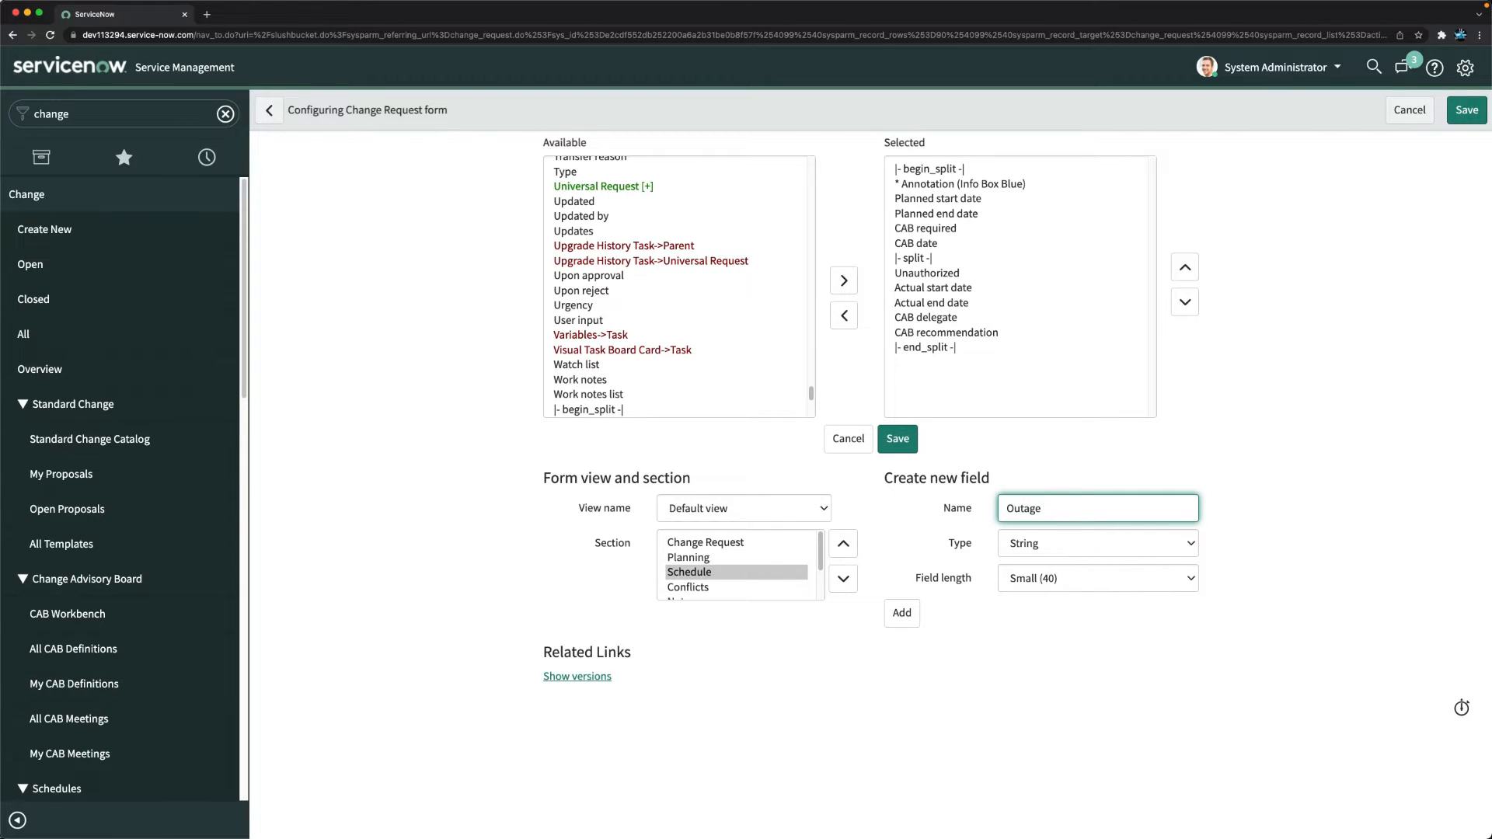
type(" Start")
left_click(1051, 548)
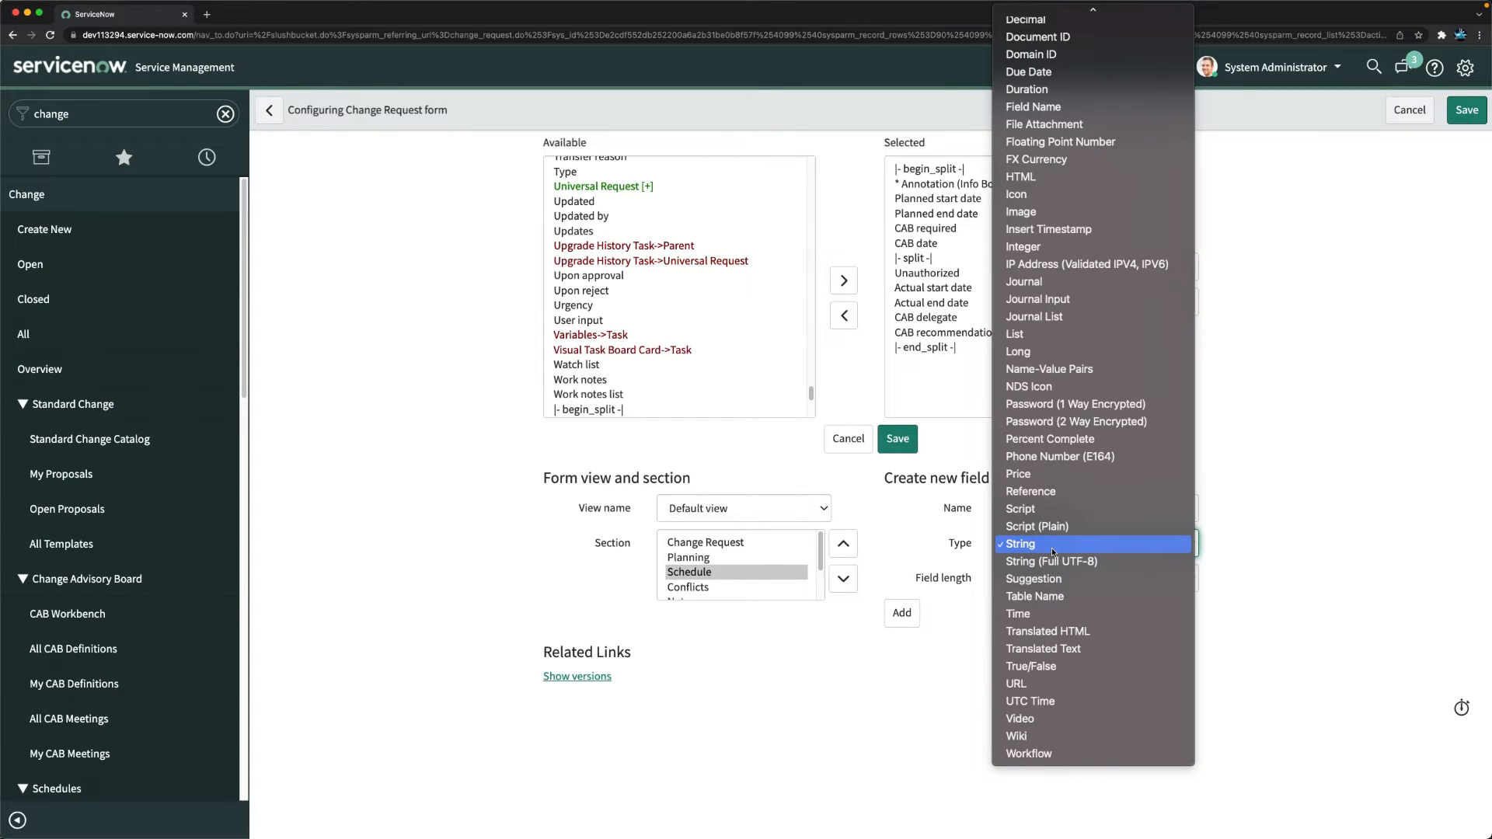
type("date")
key("Down")
key("Return")
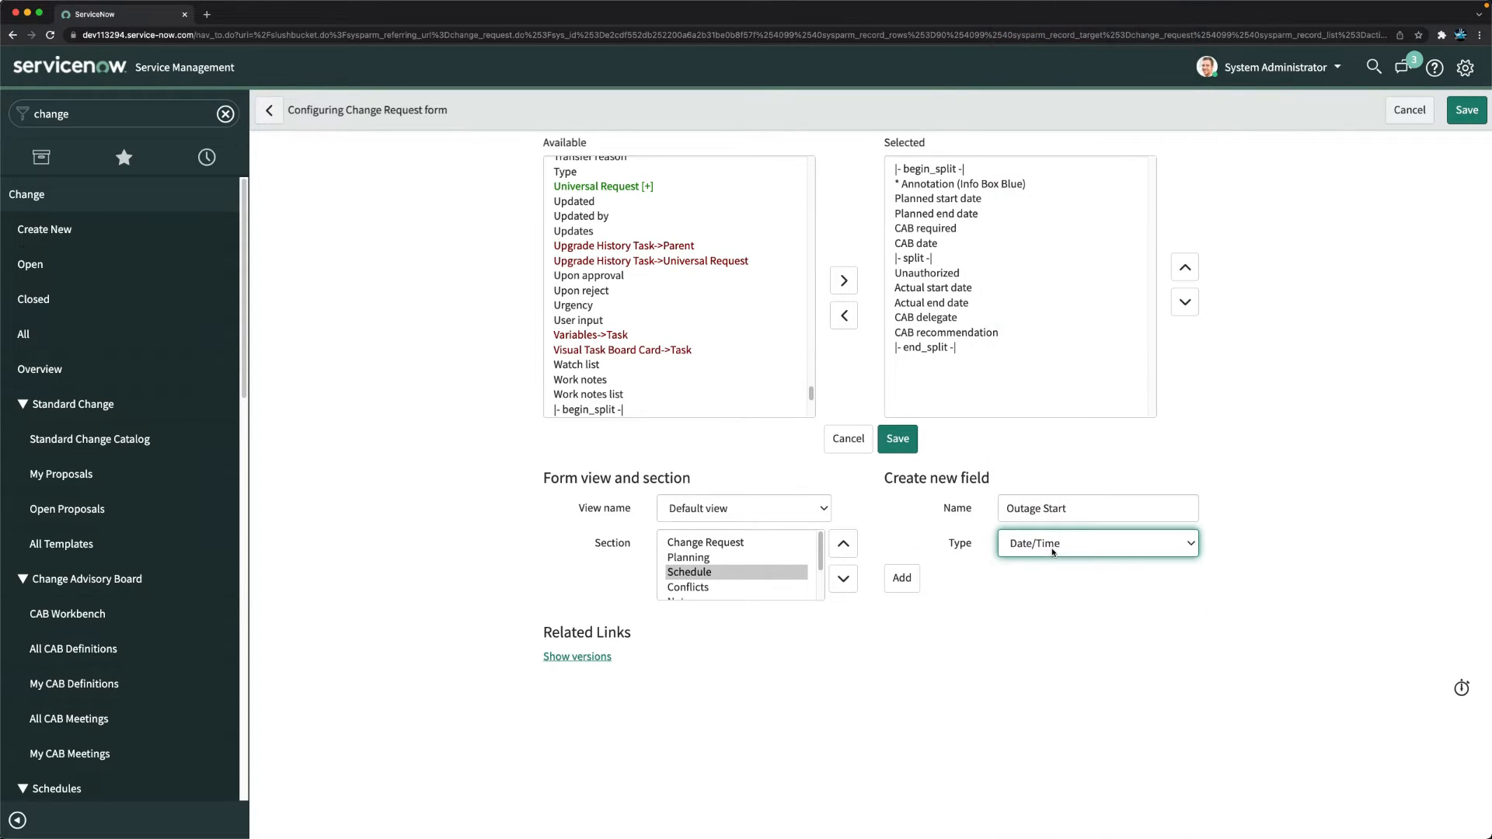
left_click(901, 579)
Add a second Date/Time field named Outage End to the Schedule section.
left_click(1063, 500)
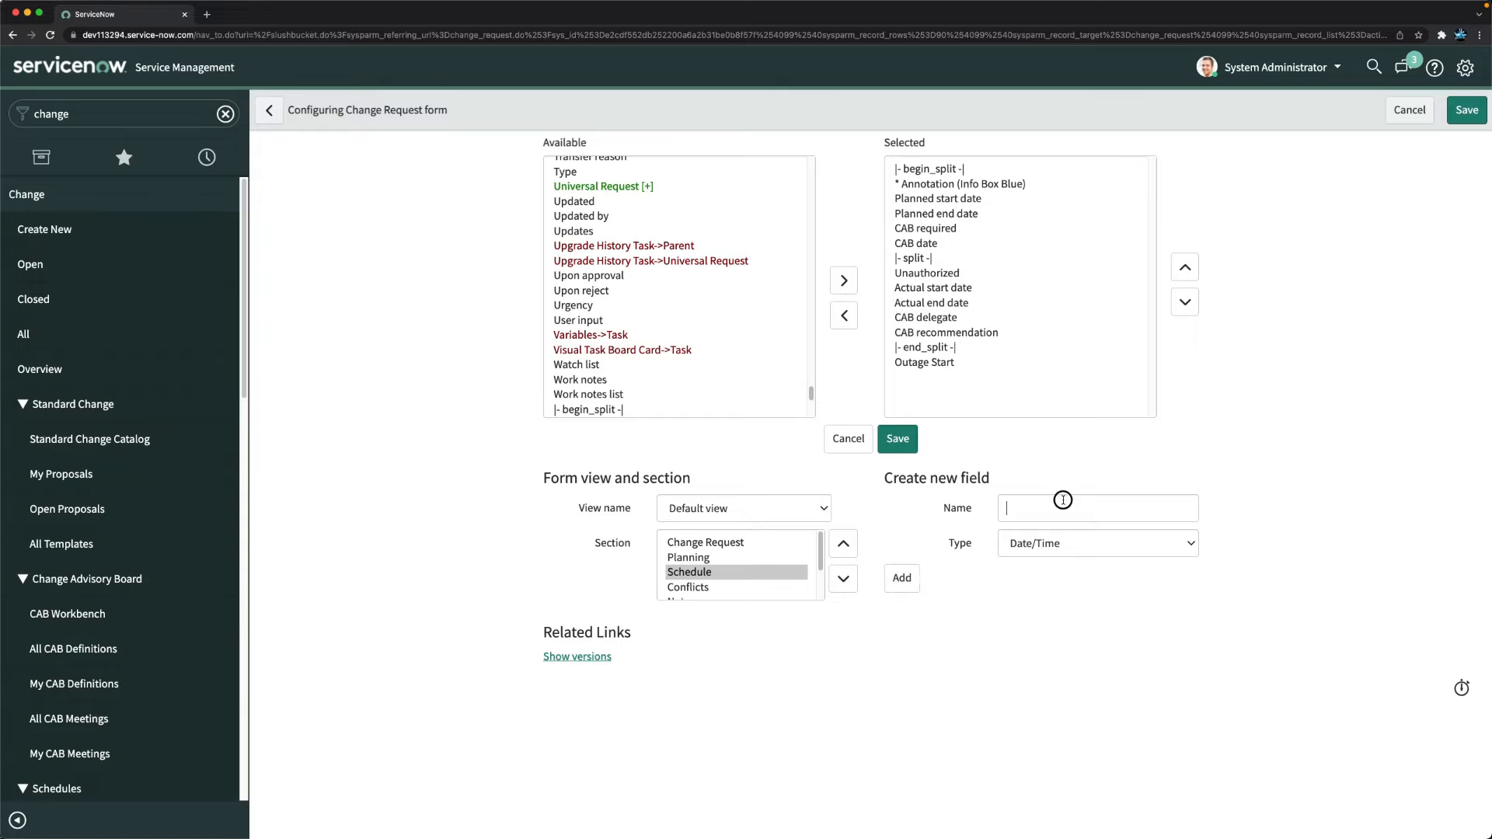
type("Outage ")
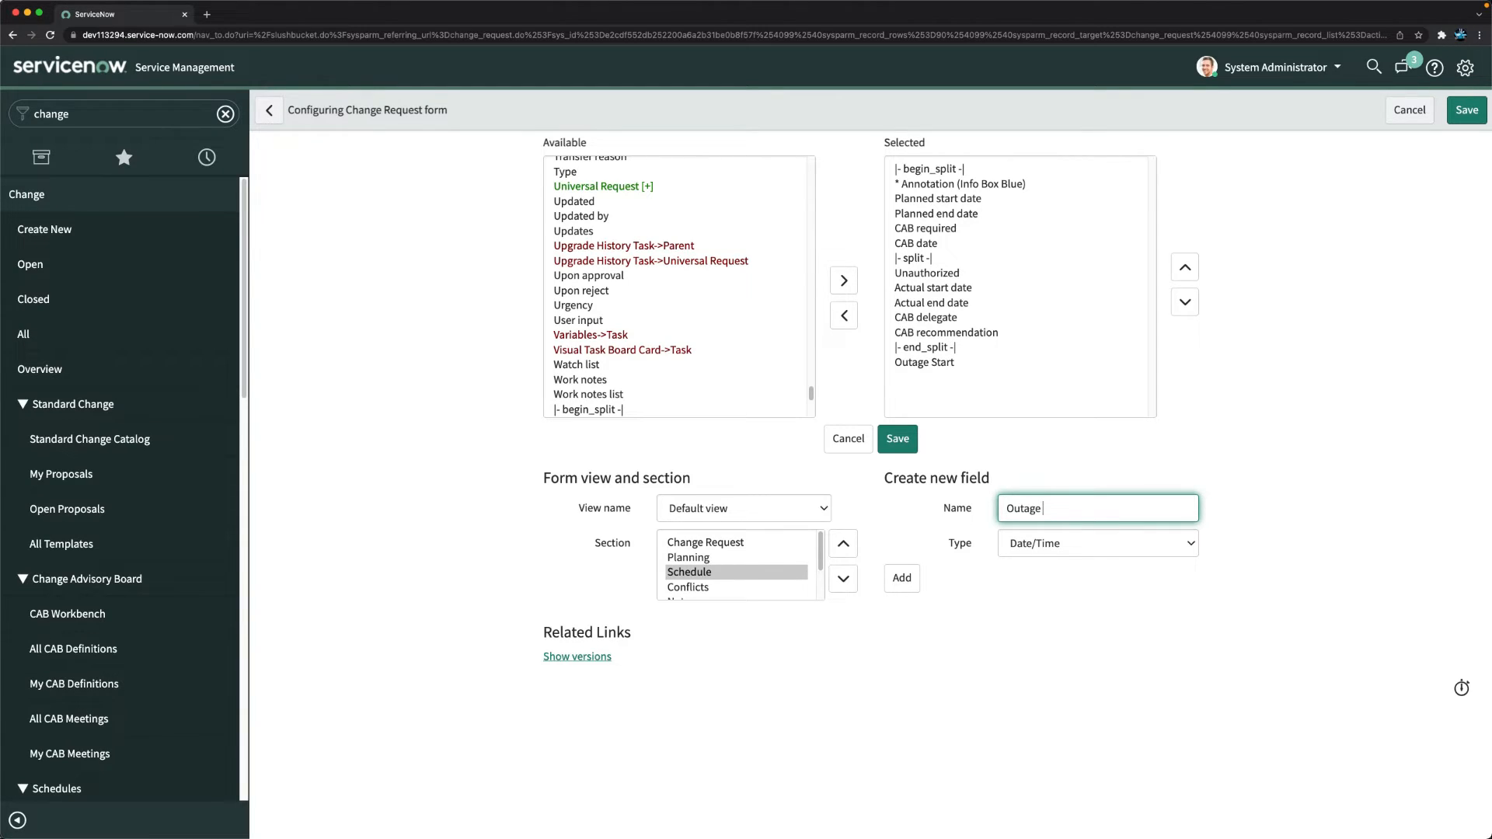
type("End")
left_click(892, 583)
Move Outage Start and Outage End up together to directly above Unauthorized in the selected fields and save the form layout.
left_click(937, 360)
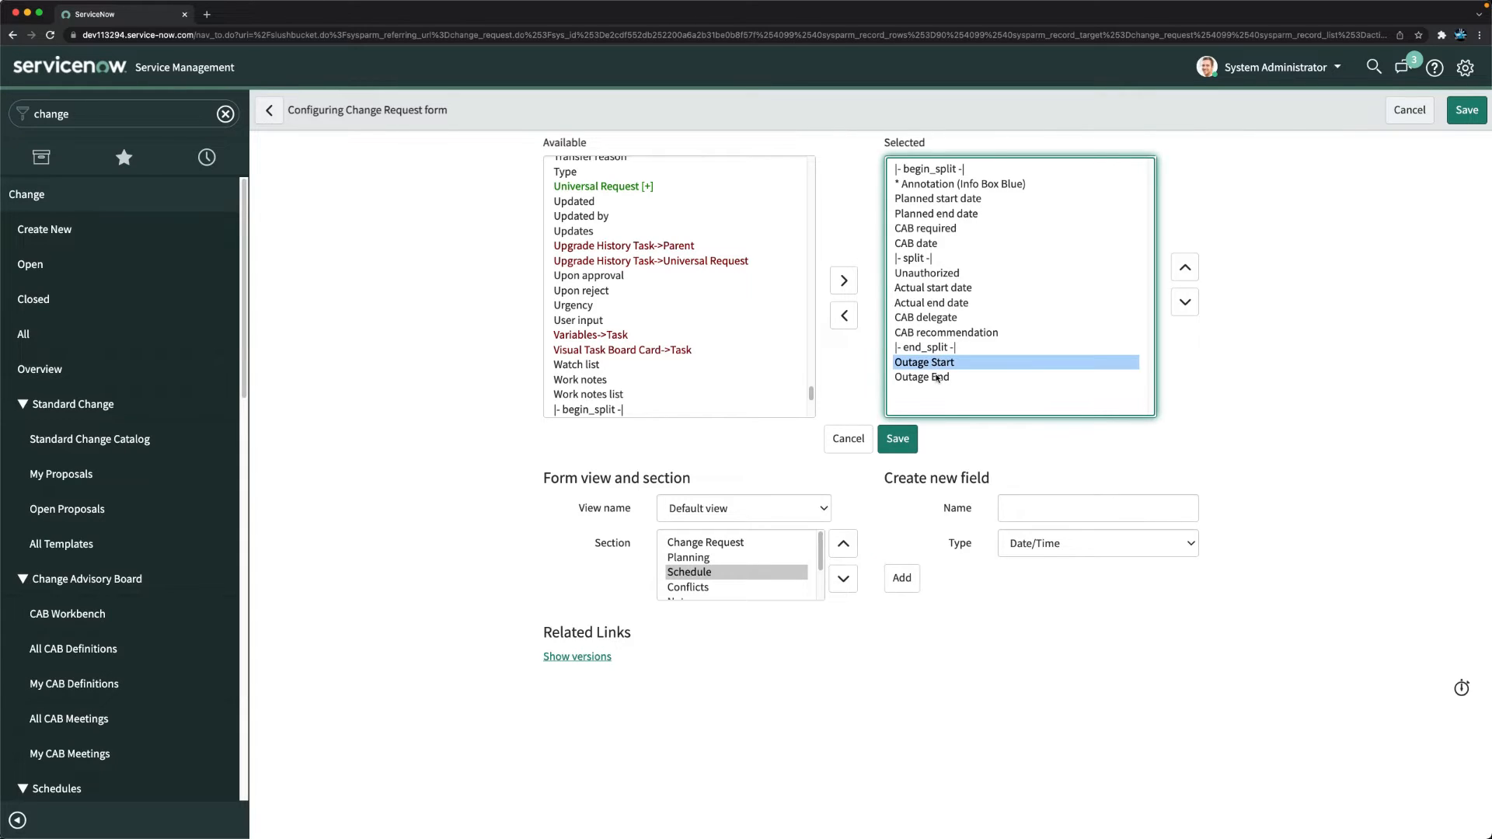
left_click(938, 377, "shift")
left_click(1186, 268)
left_click(1186, 268)
left_click(1186, 268)
left_click(1186, 268)
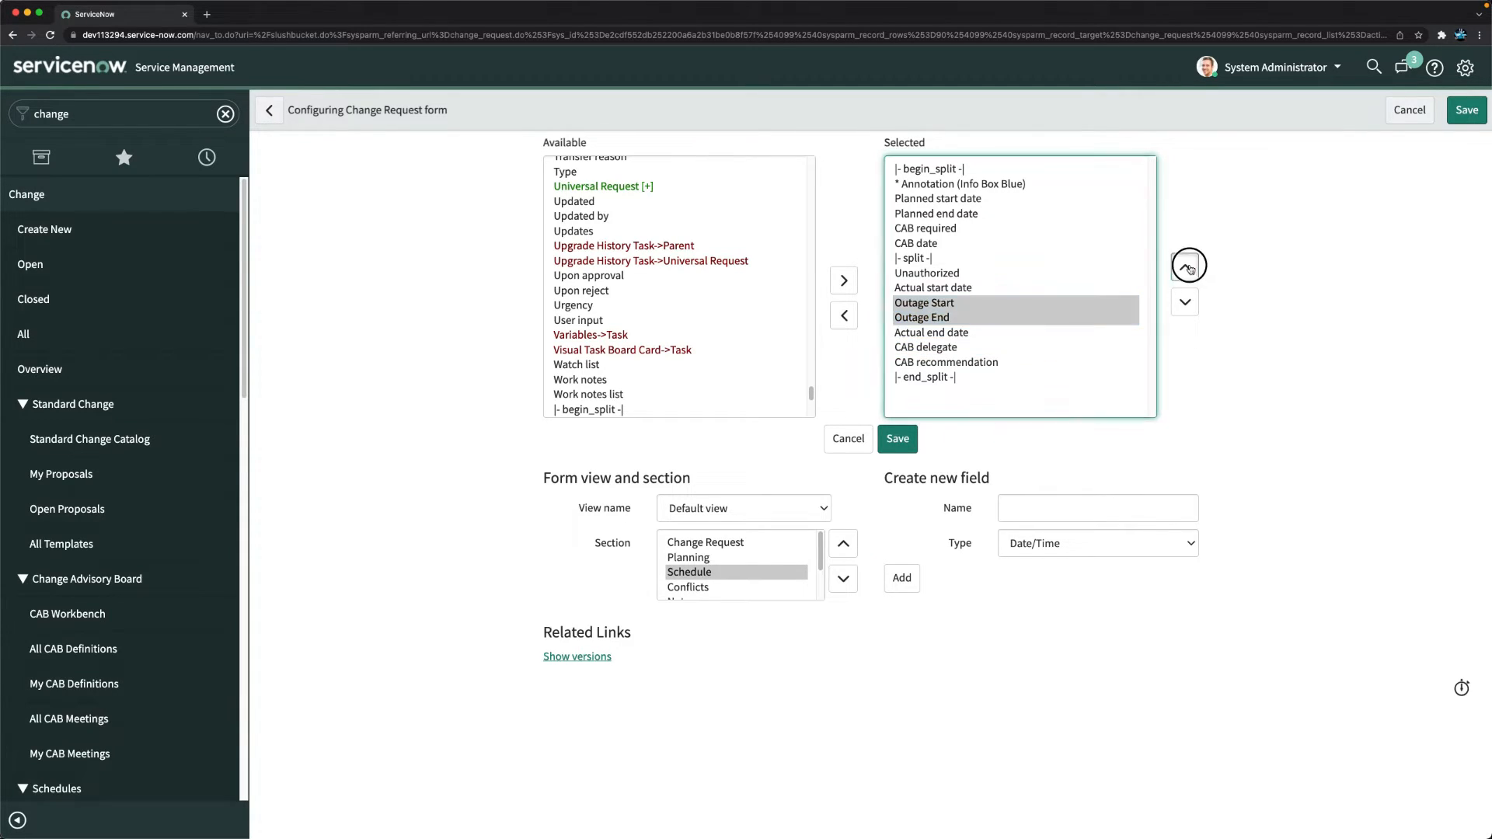
left_click(1186, 269)
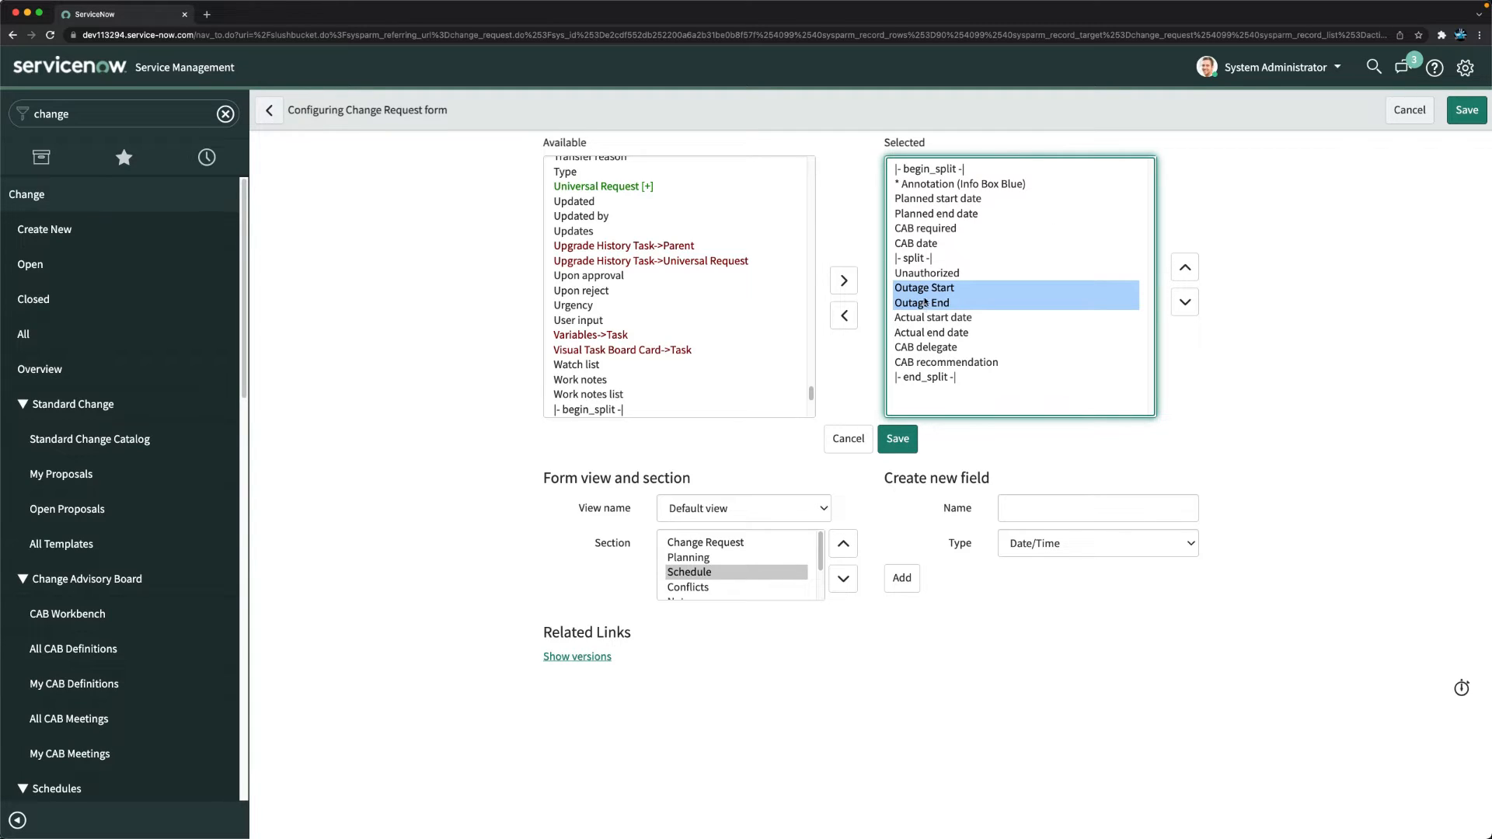
left_click(1185, 268)
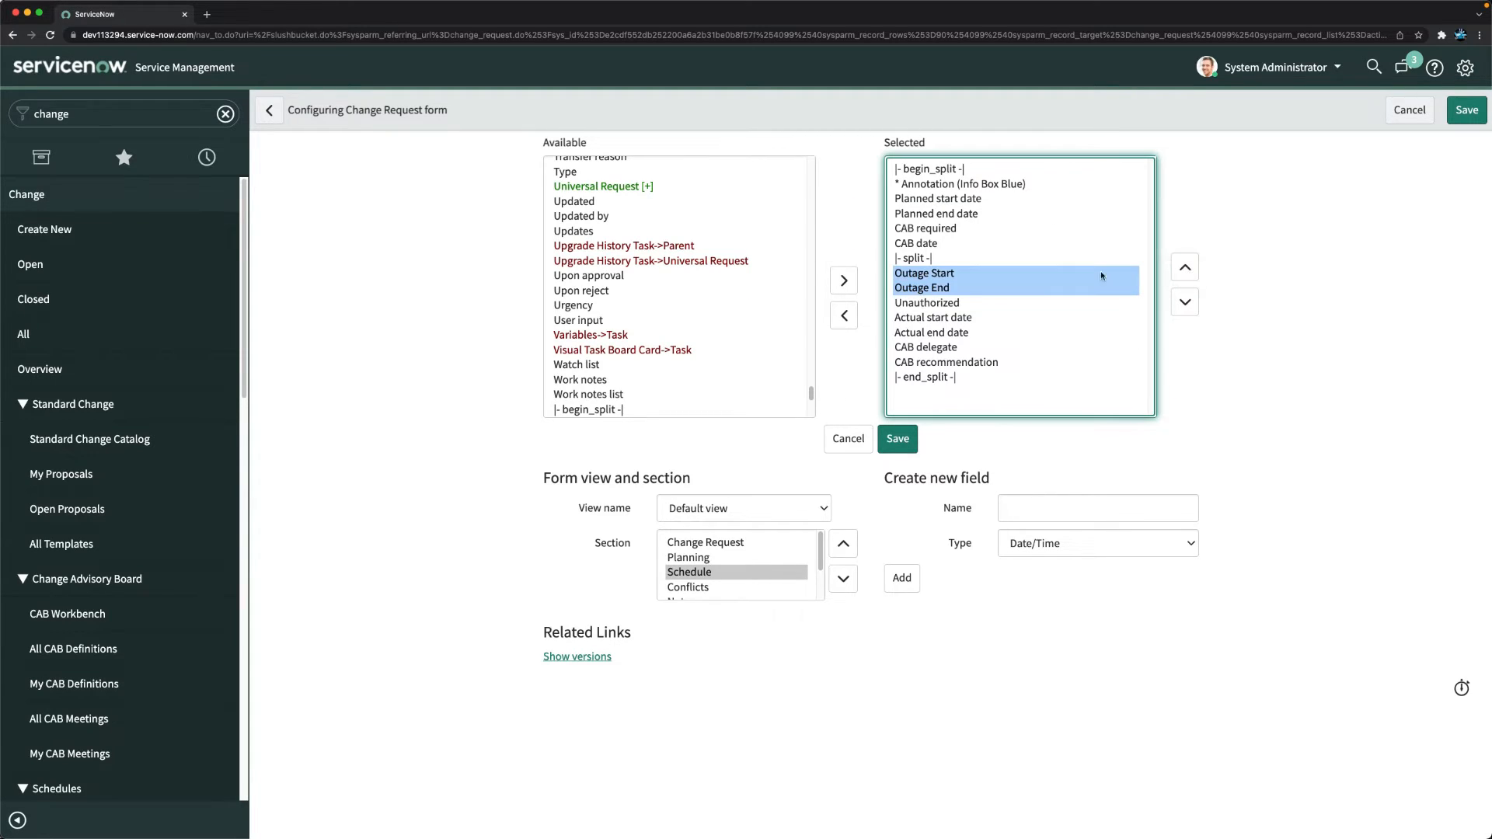
left_click(897, 441)
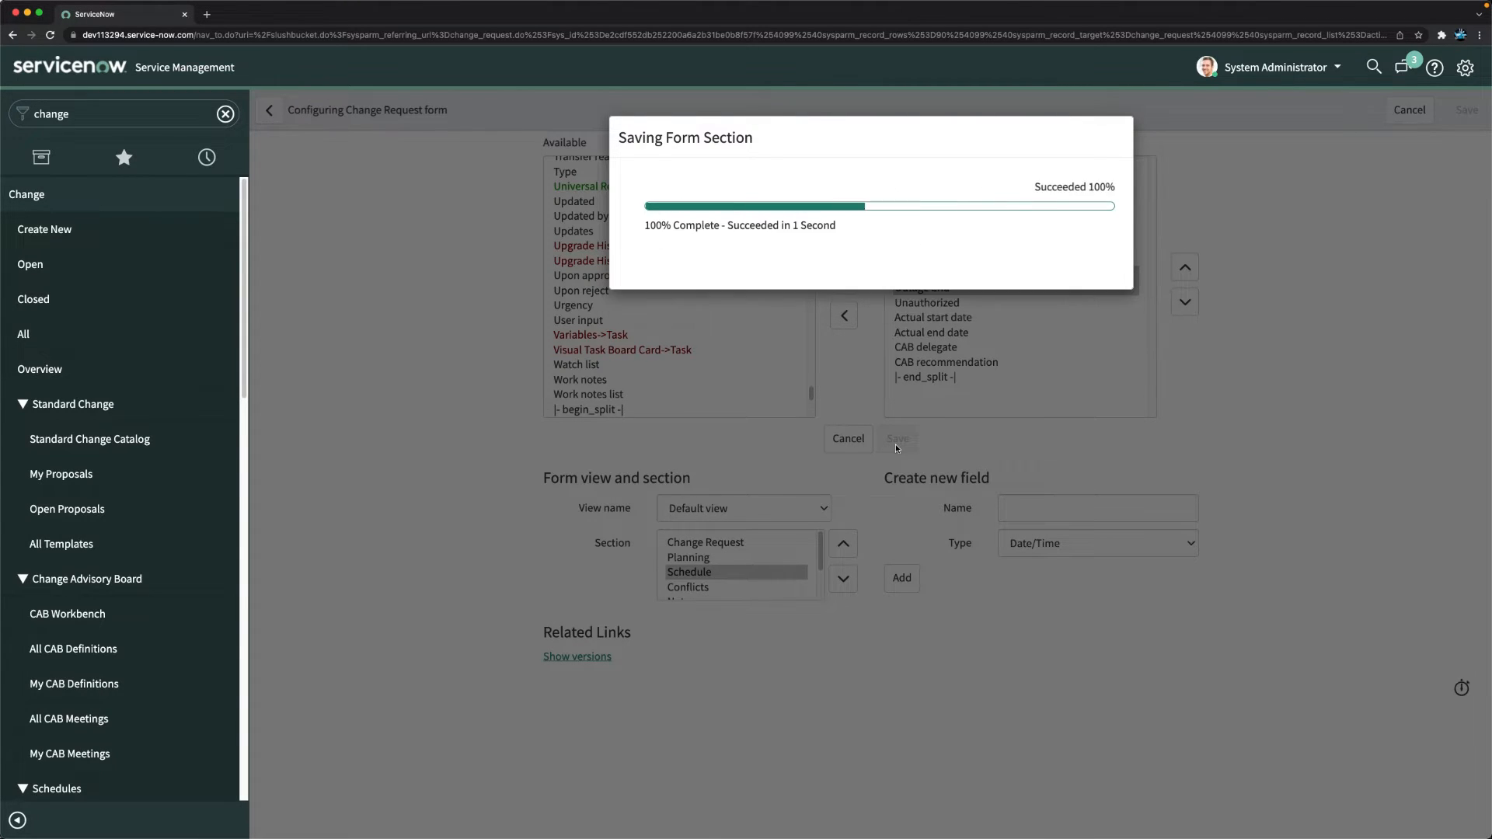
left_click(1090, 279)
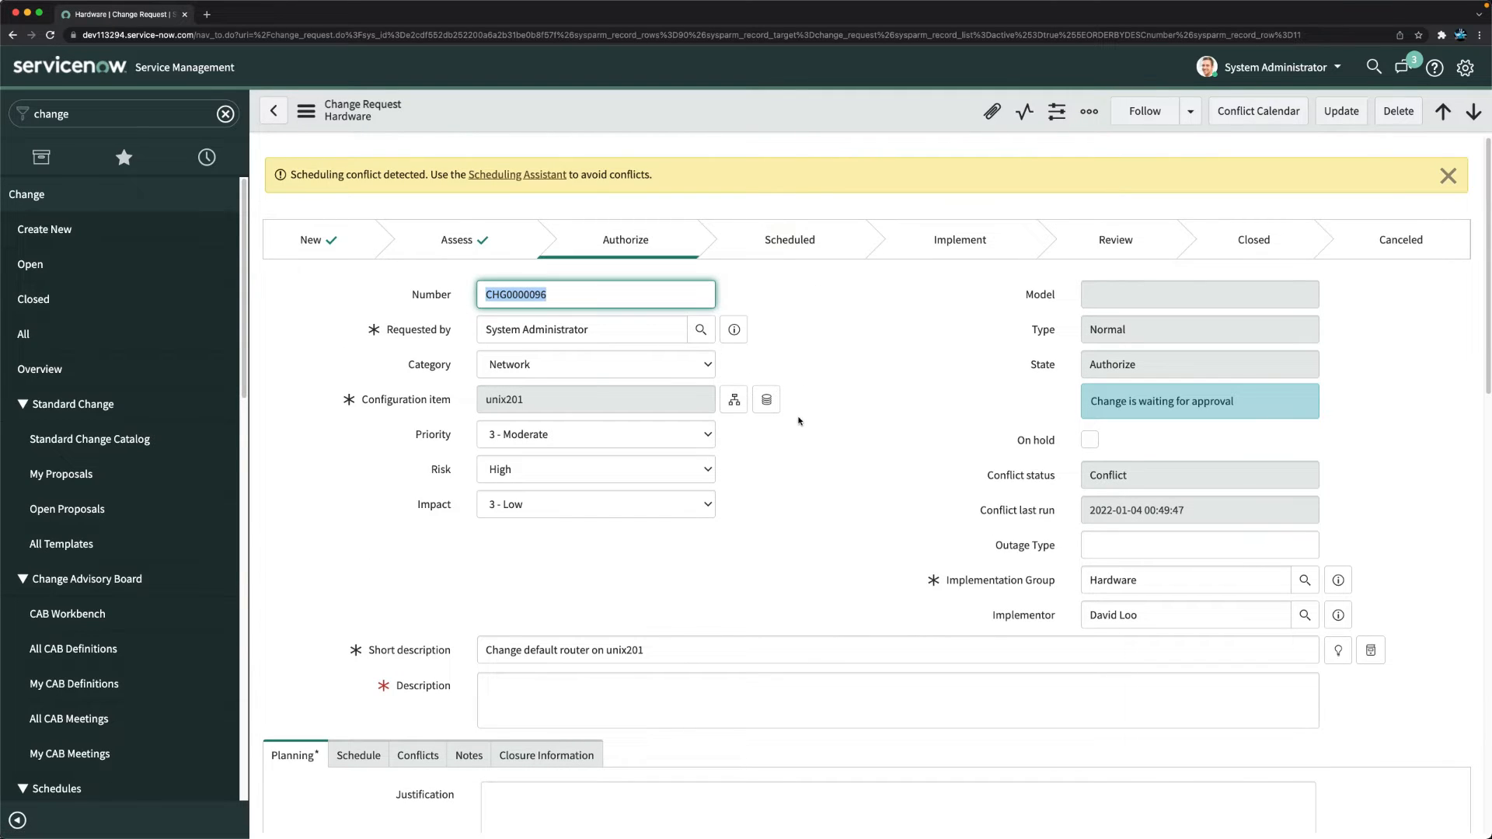
Review the change request form and check the Schedule section for the Outage Start and Outage End fields.
scroll(799, 421, "down", 10)
scroll(799, 422, "up", 8)
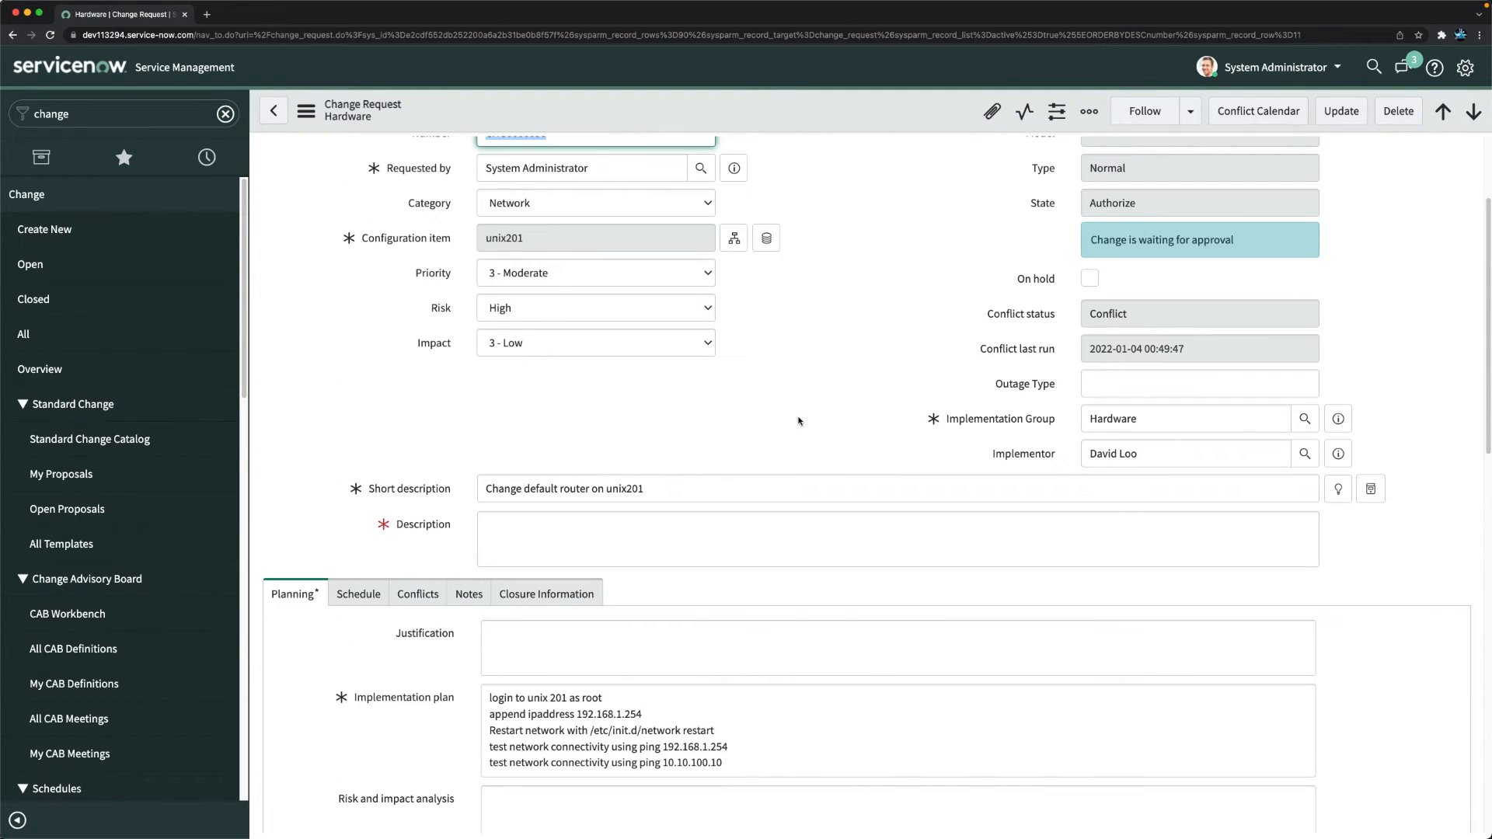
scroll(799, 421, "down", 2)
scroll(1030, 301, "down", 5)
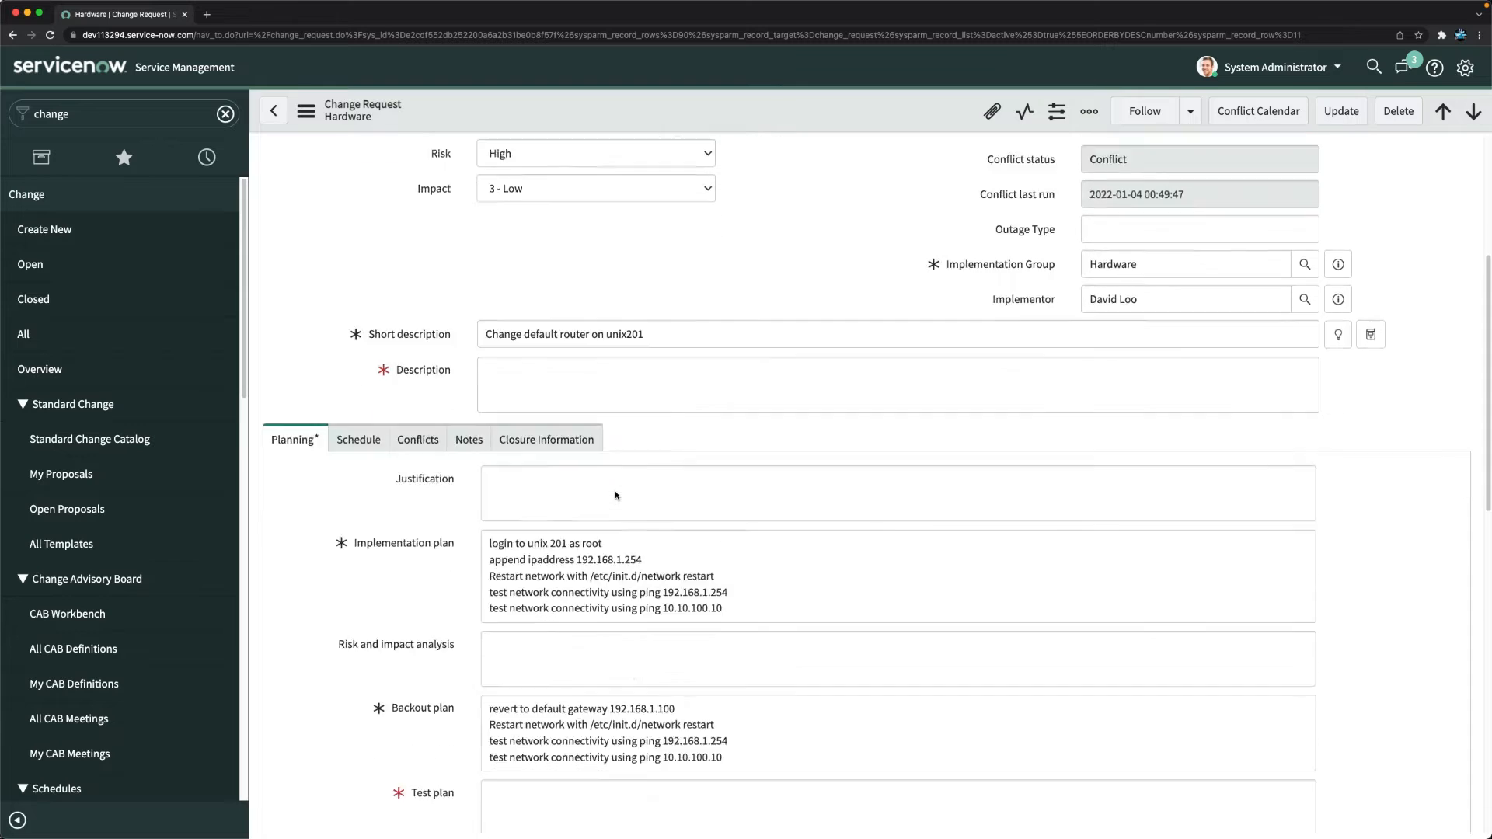
scroll(1007, 514, "up", 10)
scroll(619, 424, "down", 8)
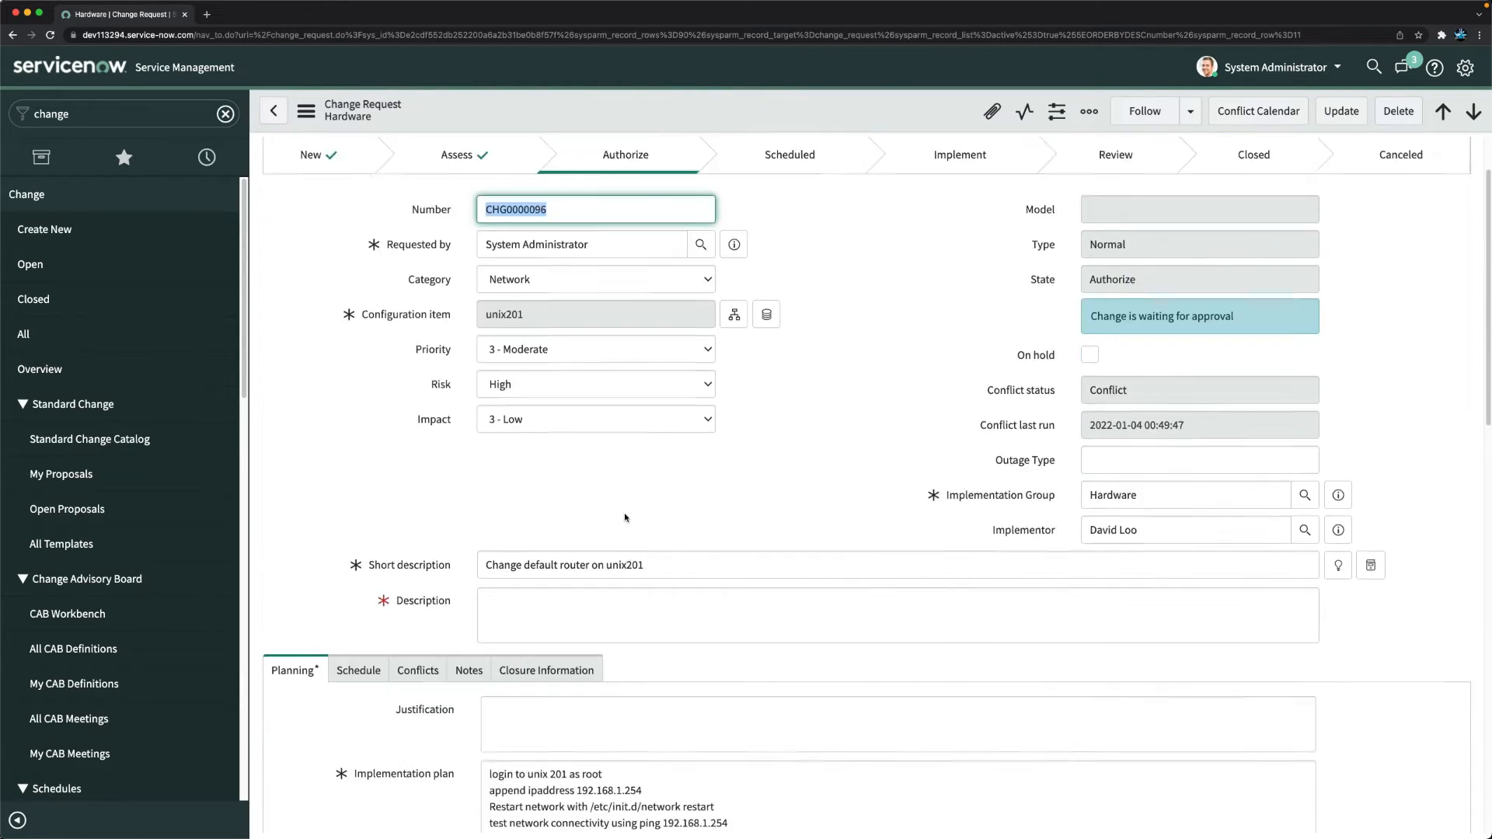
scroll(349, 305, "up", 2)
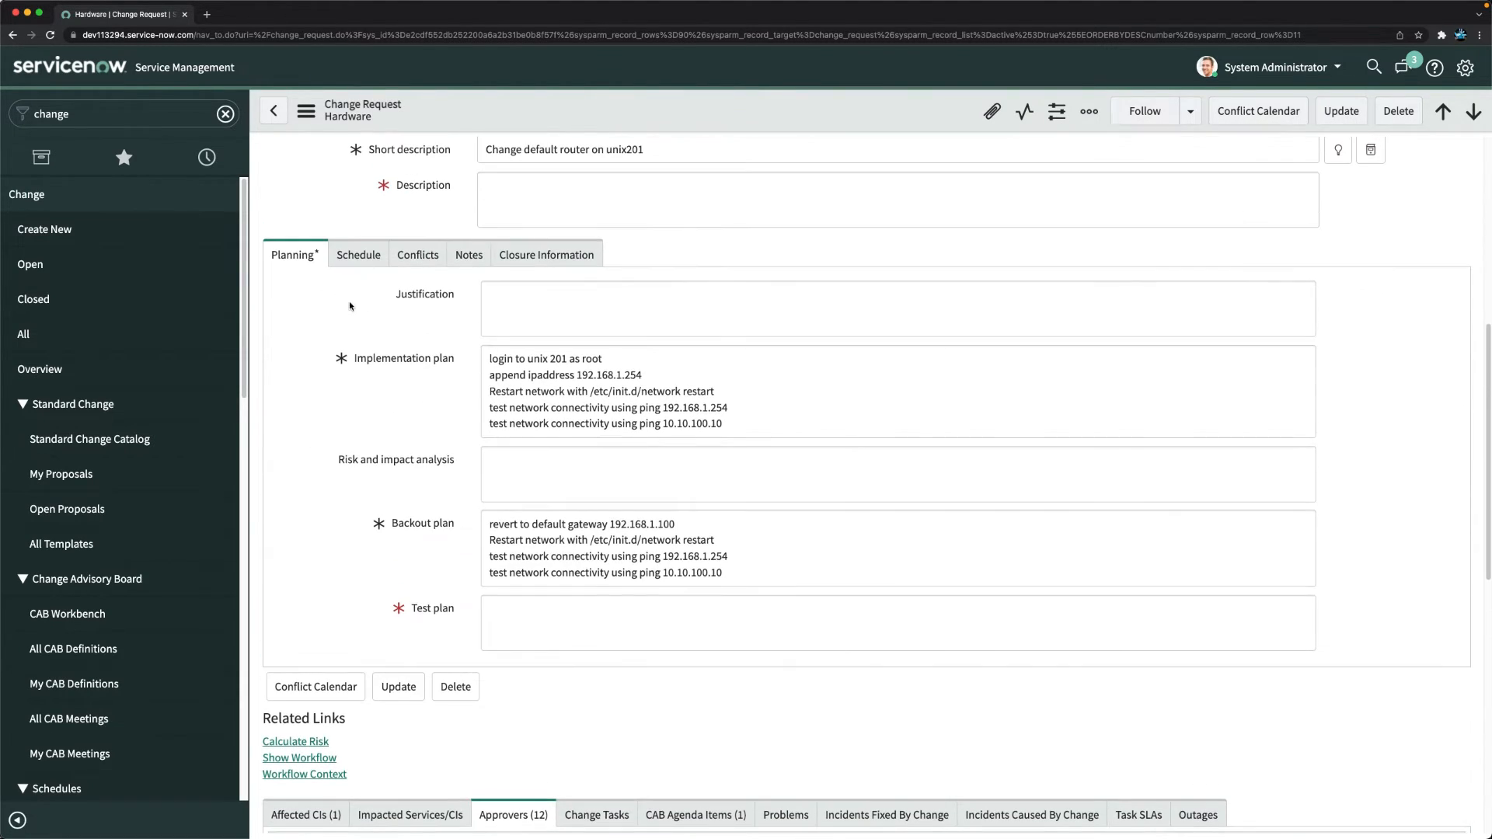
left_click(360, 259)
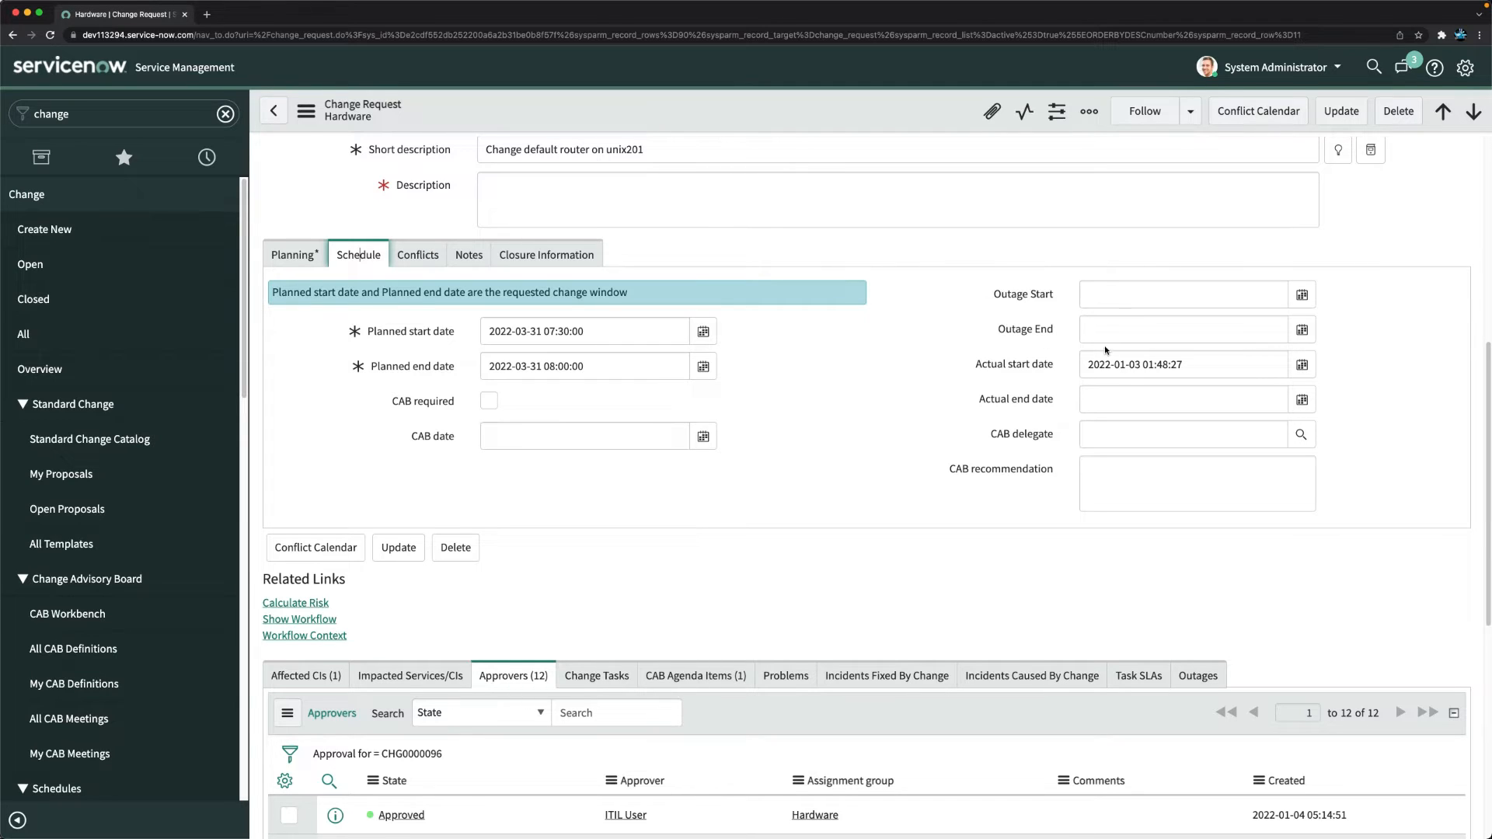
Open the dictionary entry of the Outage Type field and enable Mandatory.
scroll(907, 439, "up", 6)
scroll(986, 444, "down", 3)
scroll(1011, 431, "up", 1)
right_click(1019, 410)
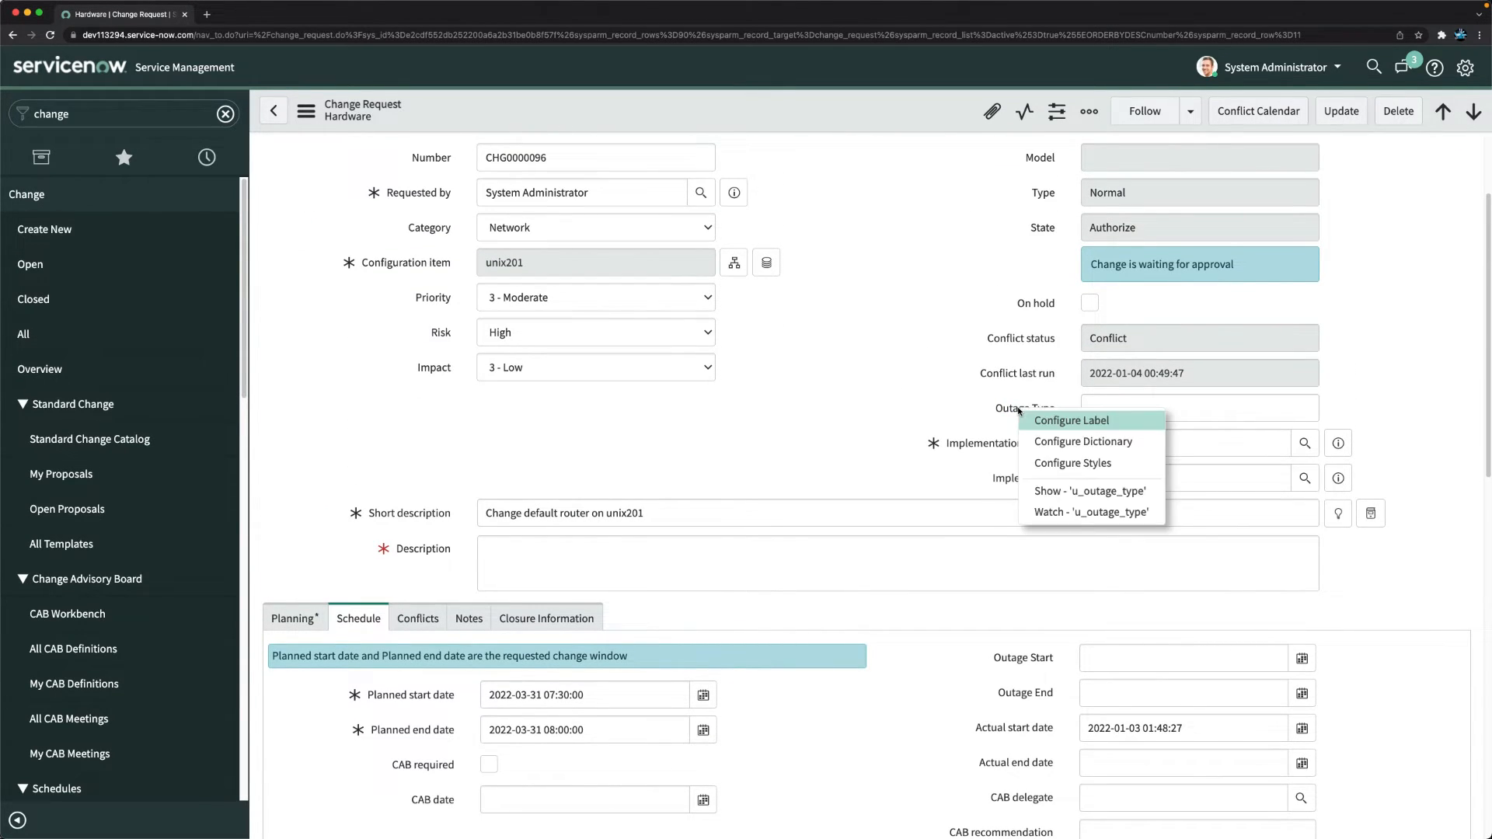
left_click(1096, 443)
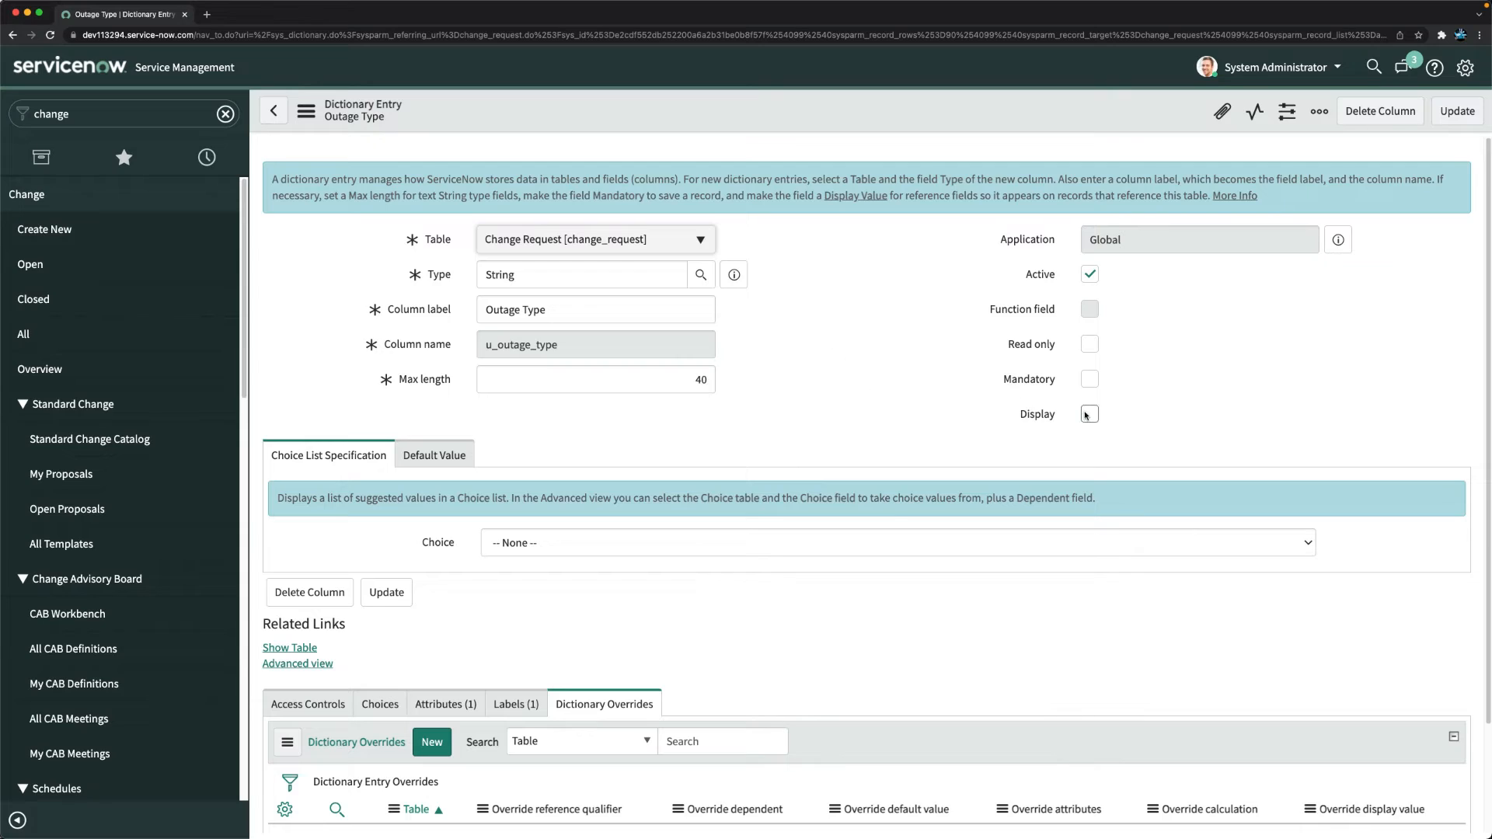
left_click(1089, 382)
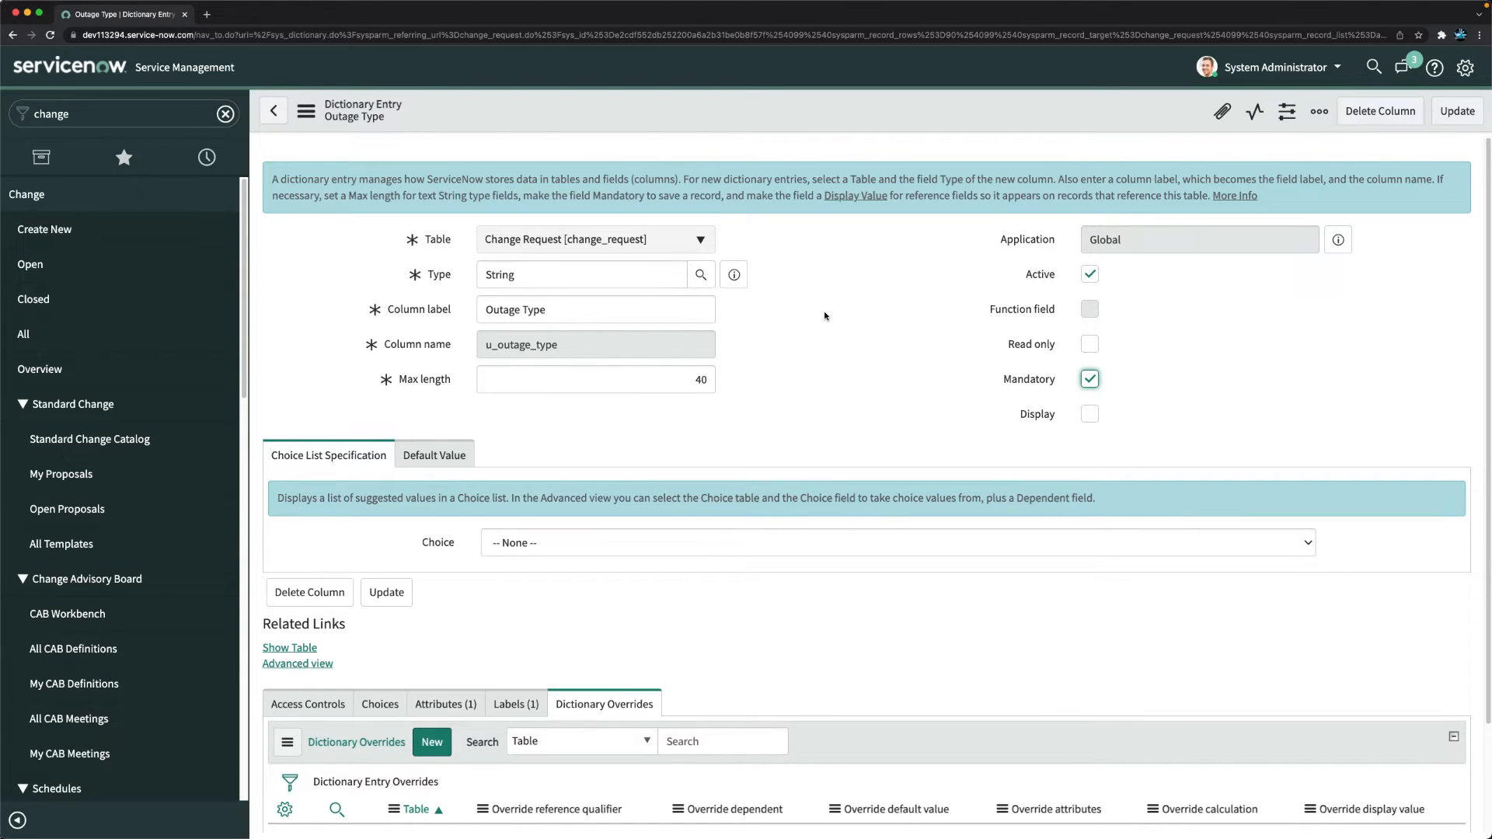
Set the Outage Type choice list to Dropdown without -- None -- (must specify a default value).
scroll(689, 507, "down", 2)
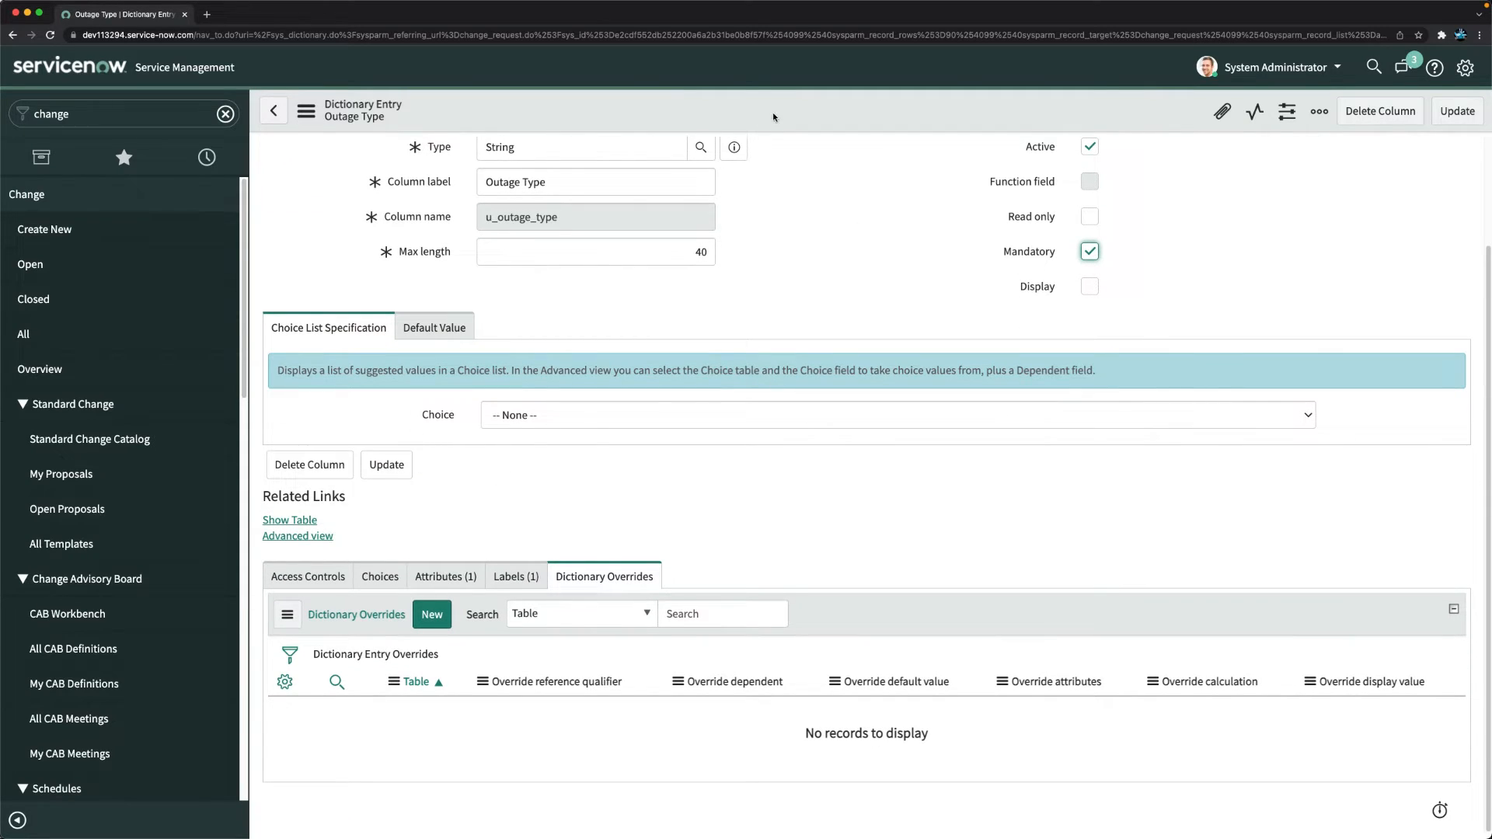
left_click(542, 412)
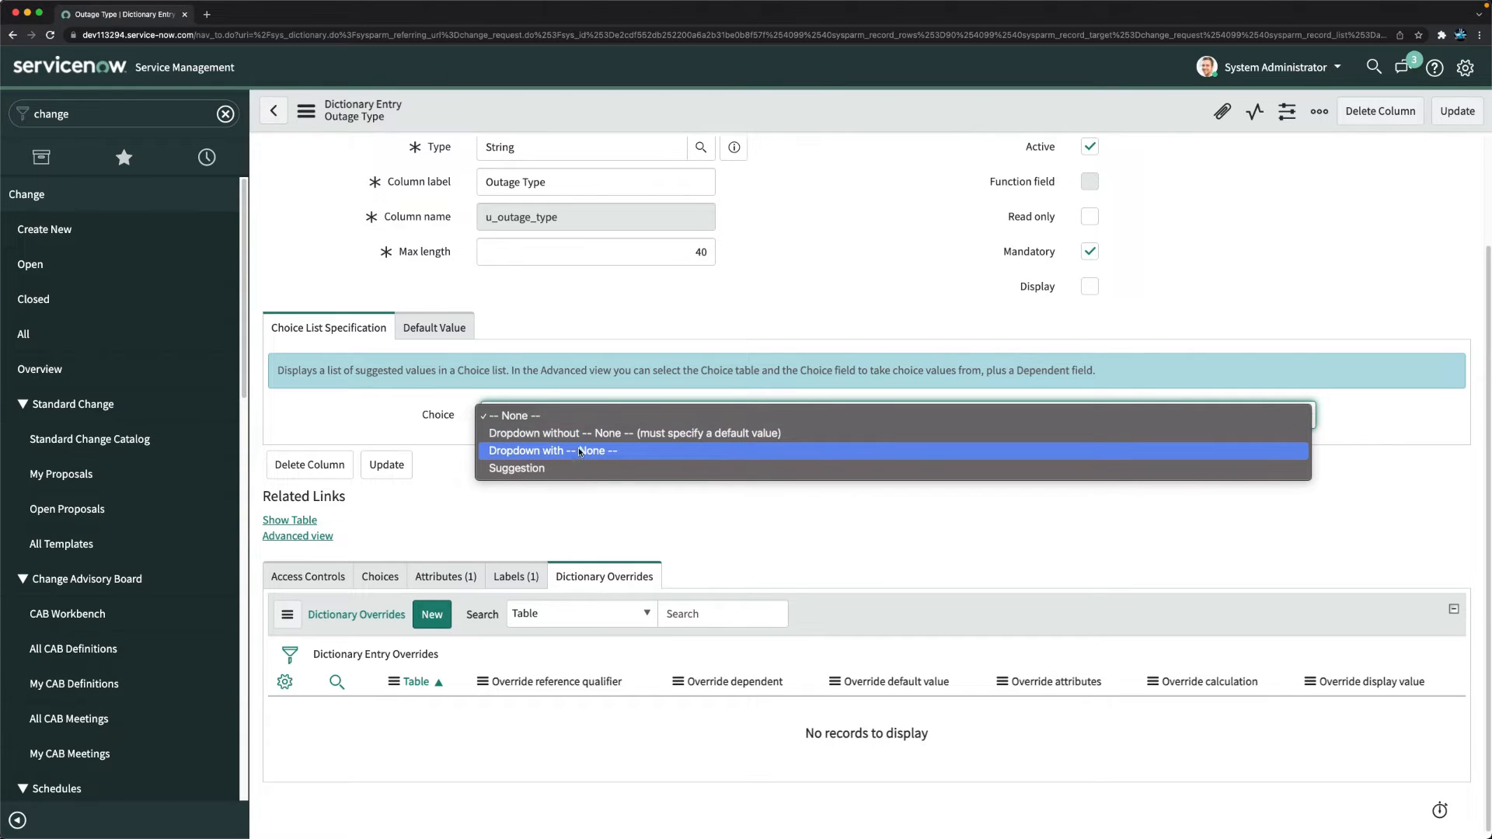
left_click(594, 435)
Set the default value of Outage Type to no_outage and save the dictionary entry.
left_click(436, 329)
left_click(554, 413)
type("no_outage")
left_click(762, 281)
right_click(783, 107)
left_click(786, 110)
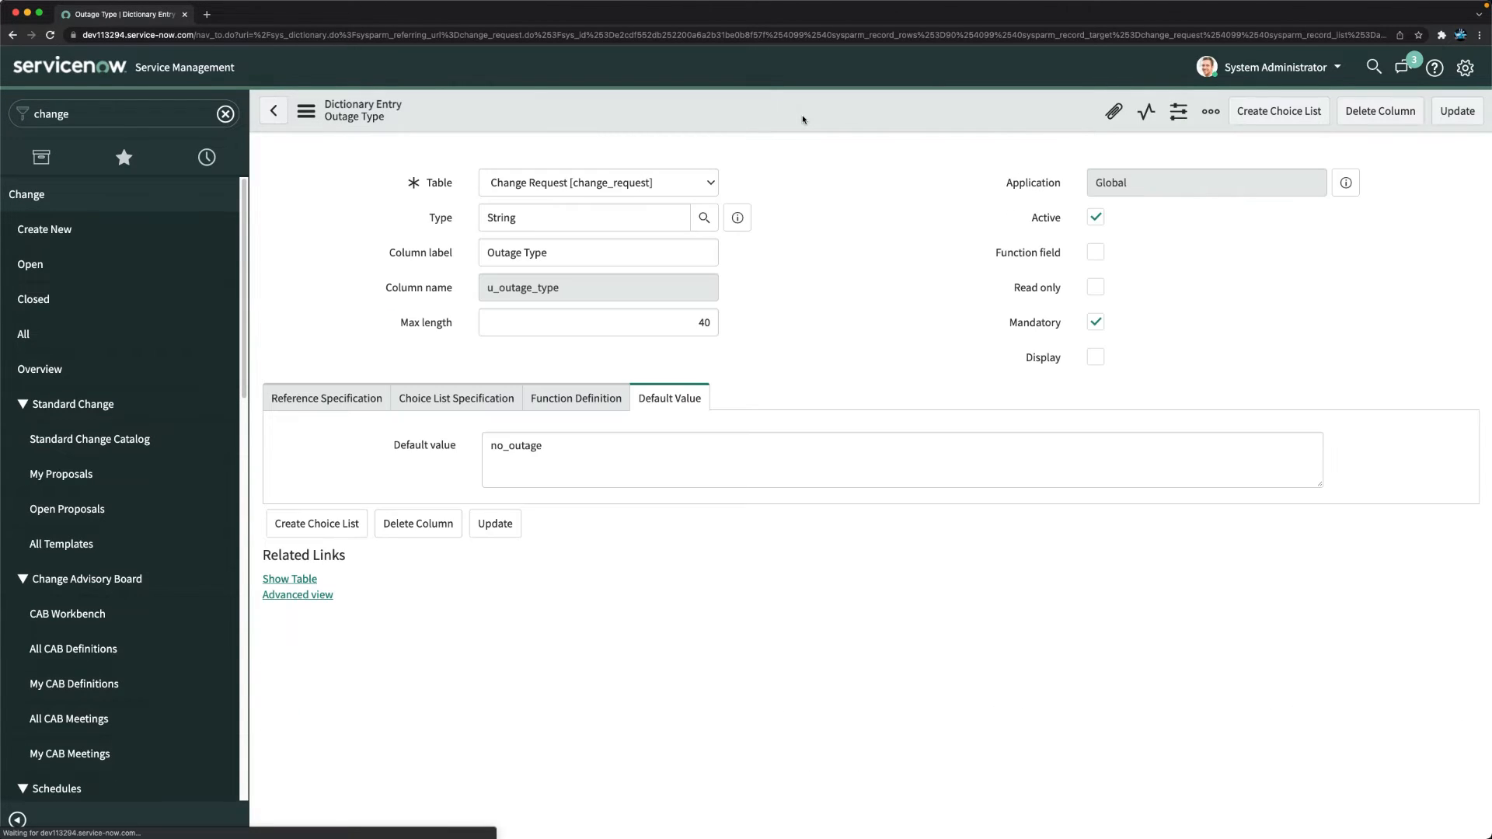
Add a choice to Outage Type with label Outage, value outage and sequence 1.
scroll(548, 521, "down", 3)
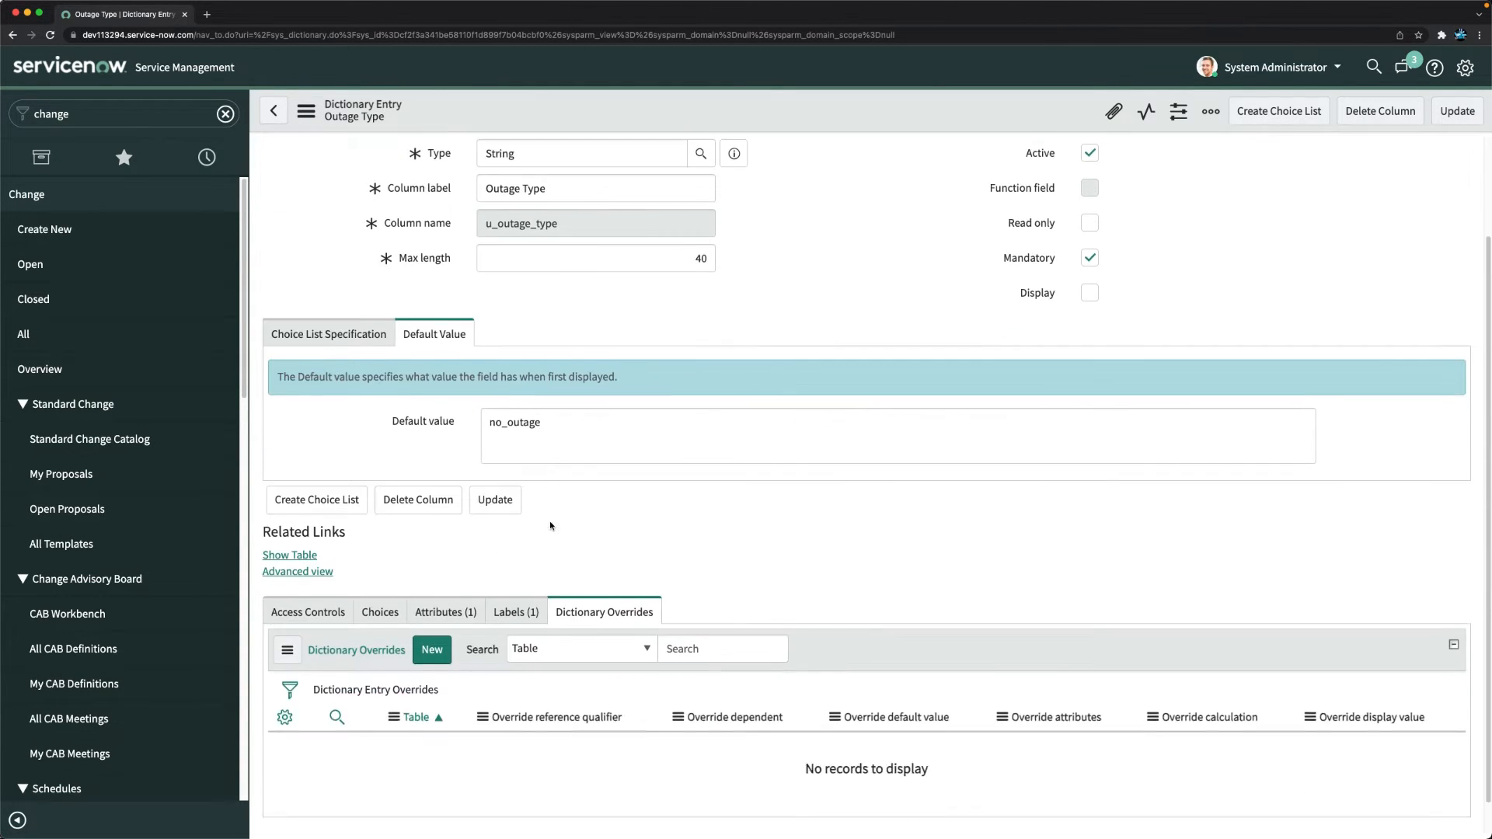
left_click(390, 584)
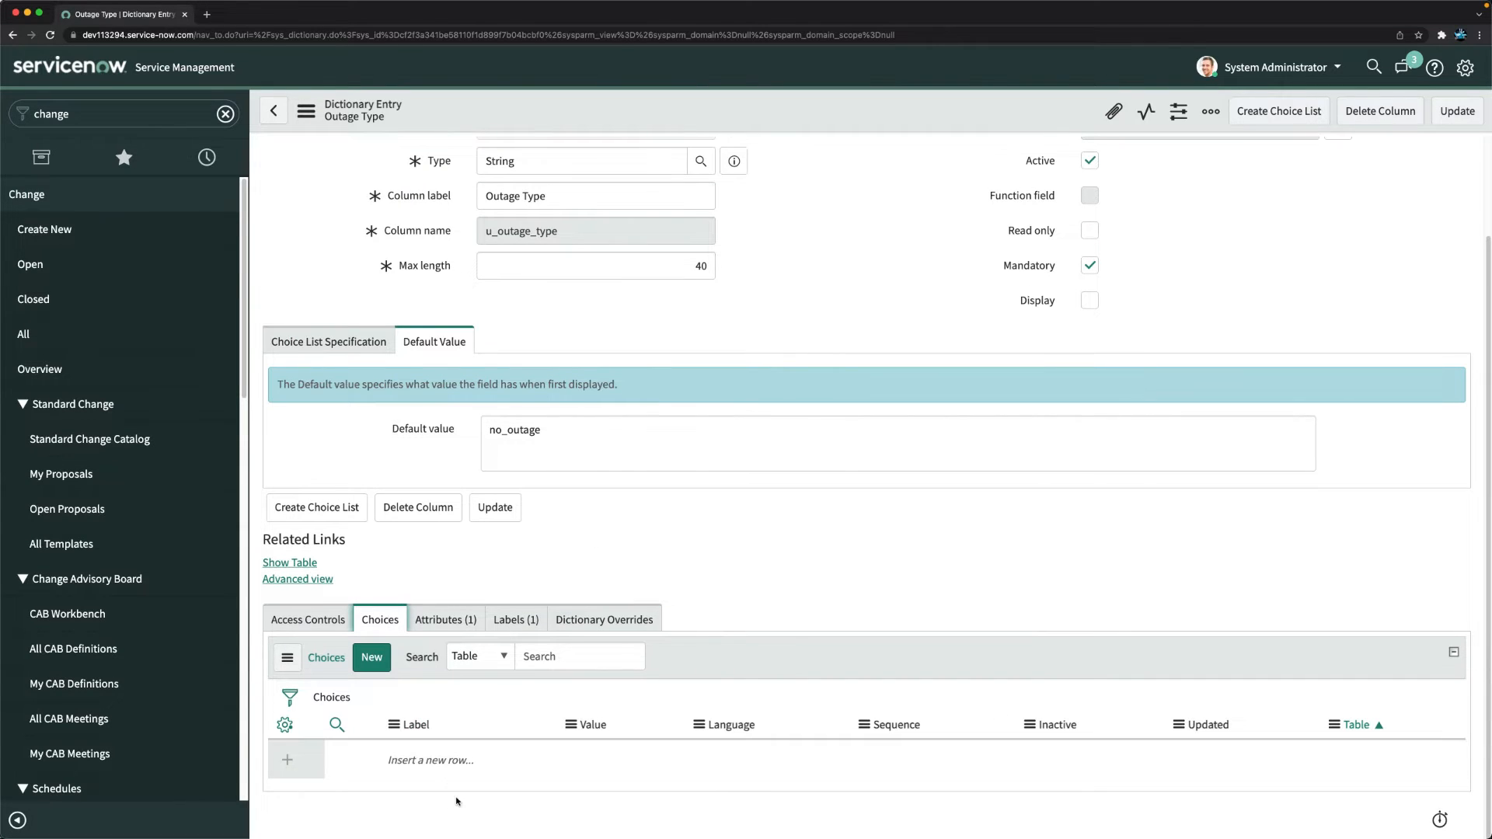
left_click(422, 760)
left_click(422, 760)
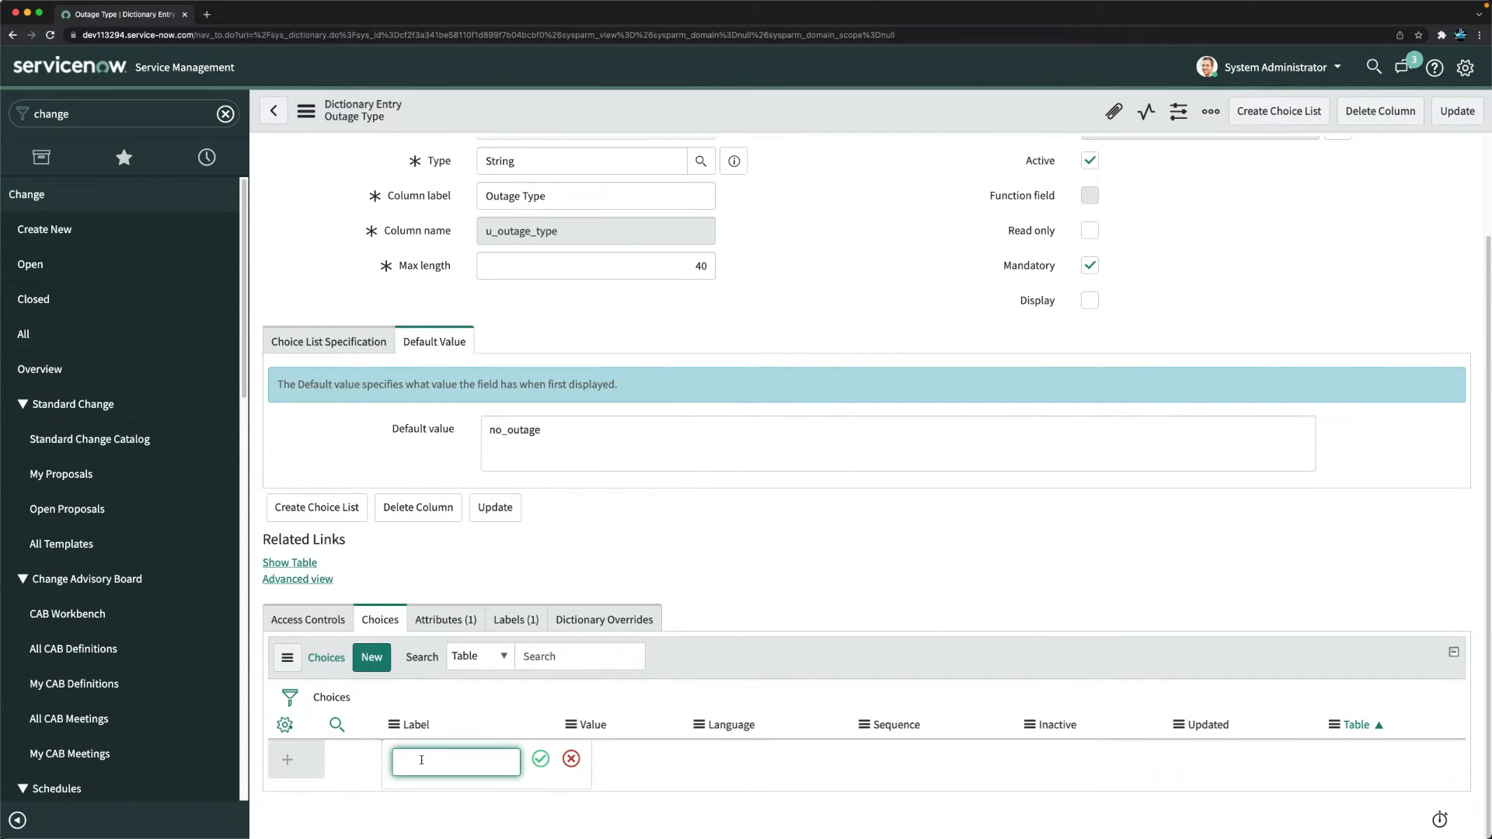
type("Outage")
key("Tab")
key("Return")
type("outage")
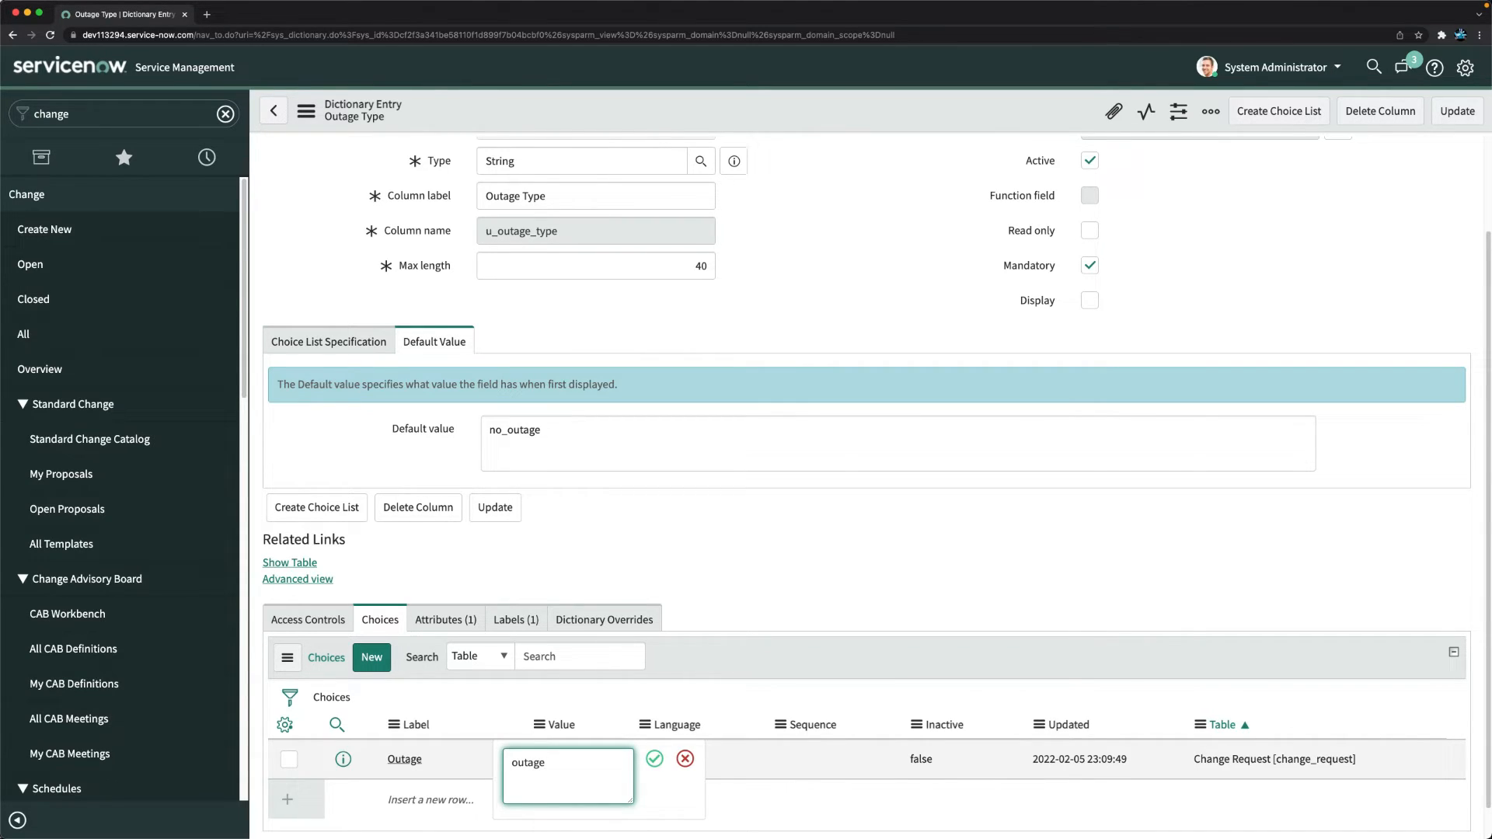
key("Tab")
key("Return")
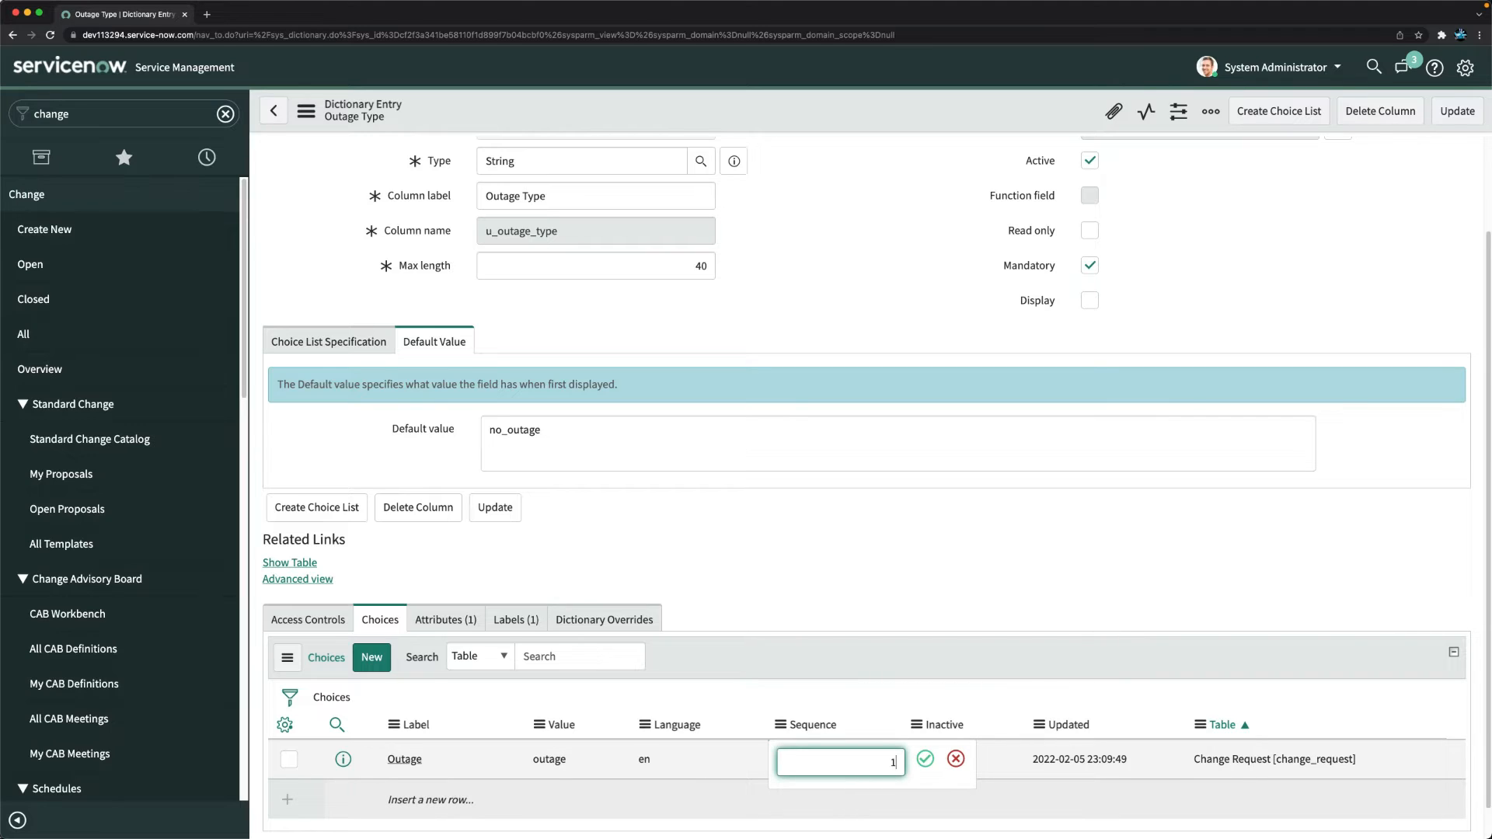
type("1")
key("Tab")
key("Tab")
key("Tab")
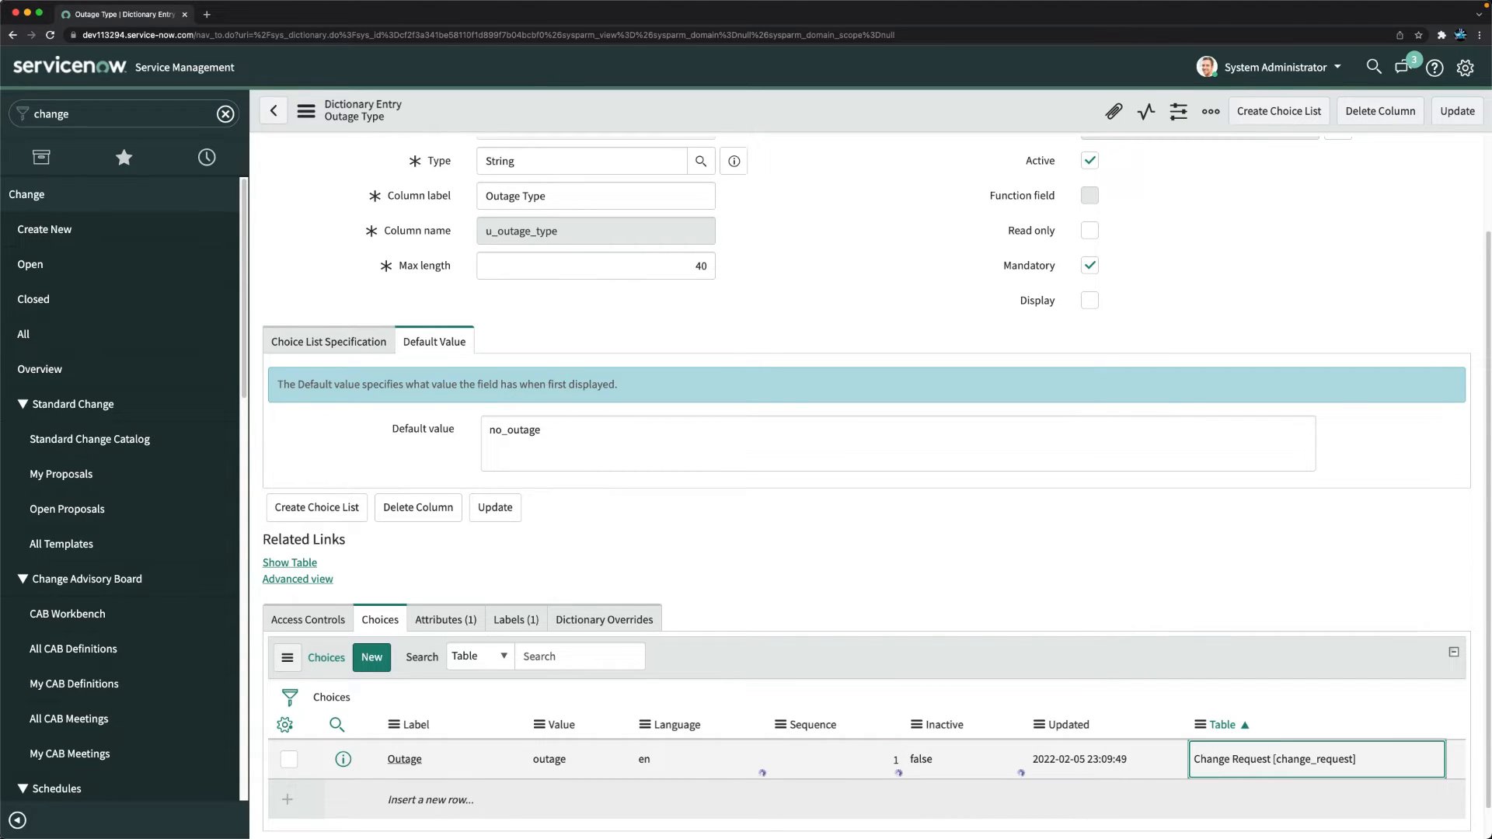
Add a choice to Outage Type with label Degradation, value degradation and sequence 2.
left_click(427, 799)
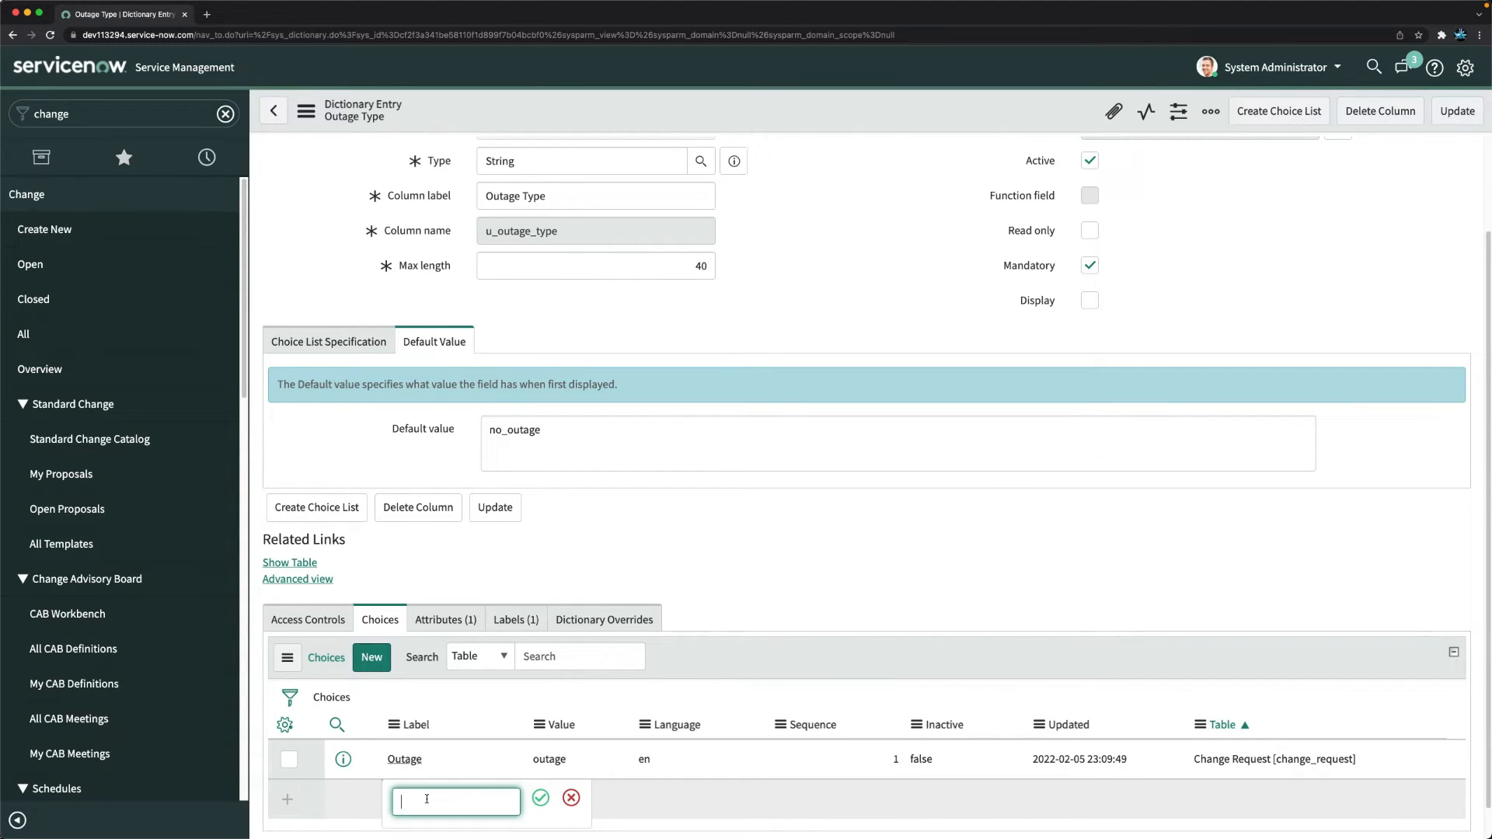
type("Degradation")
key("Tab")
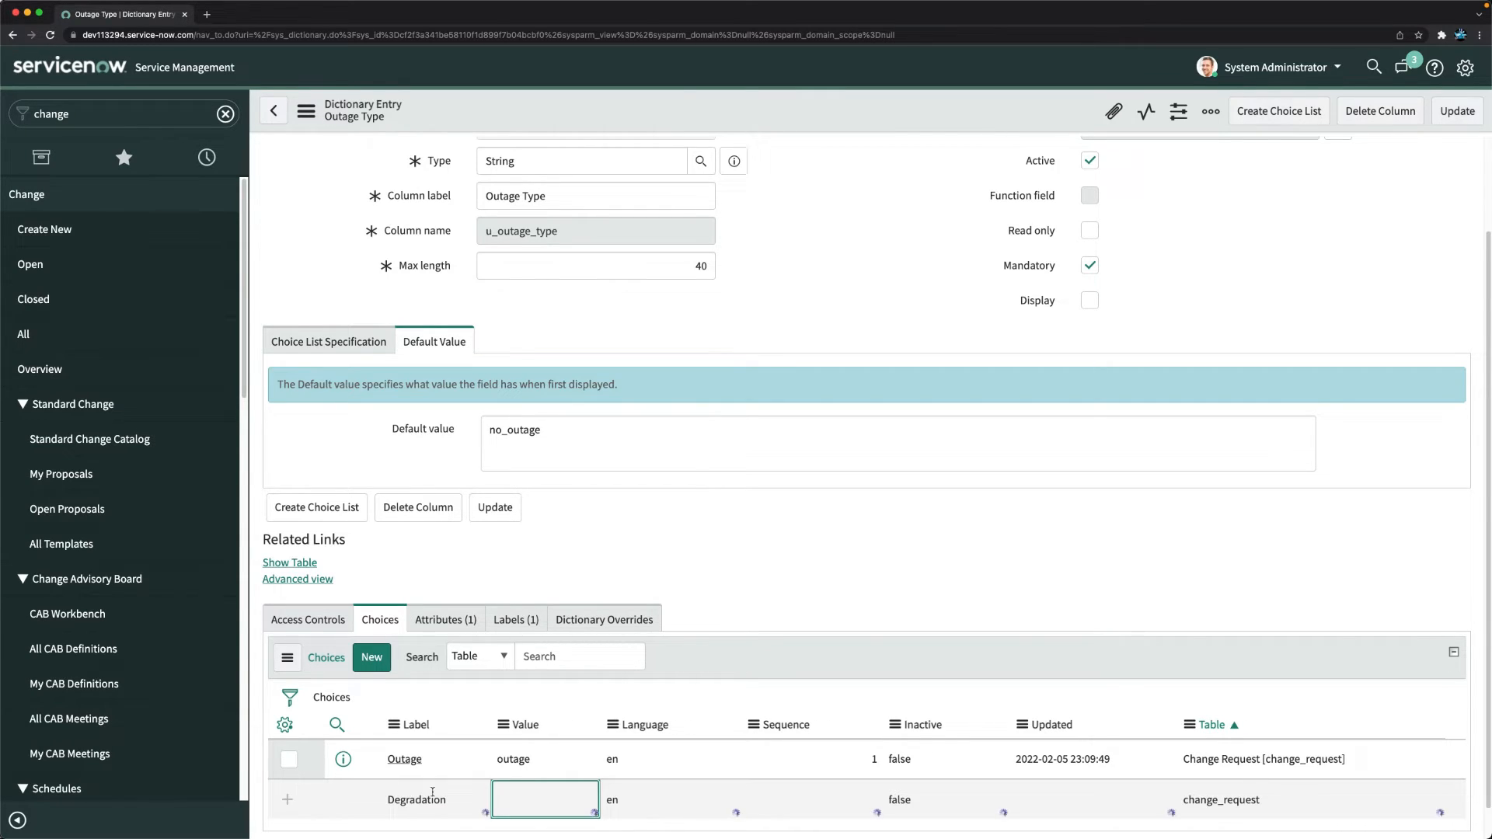
key("Return")
type("degradation")
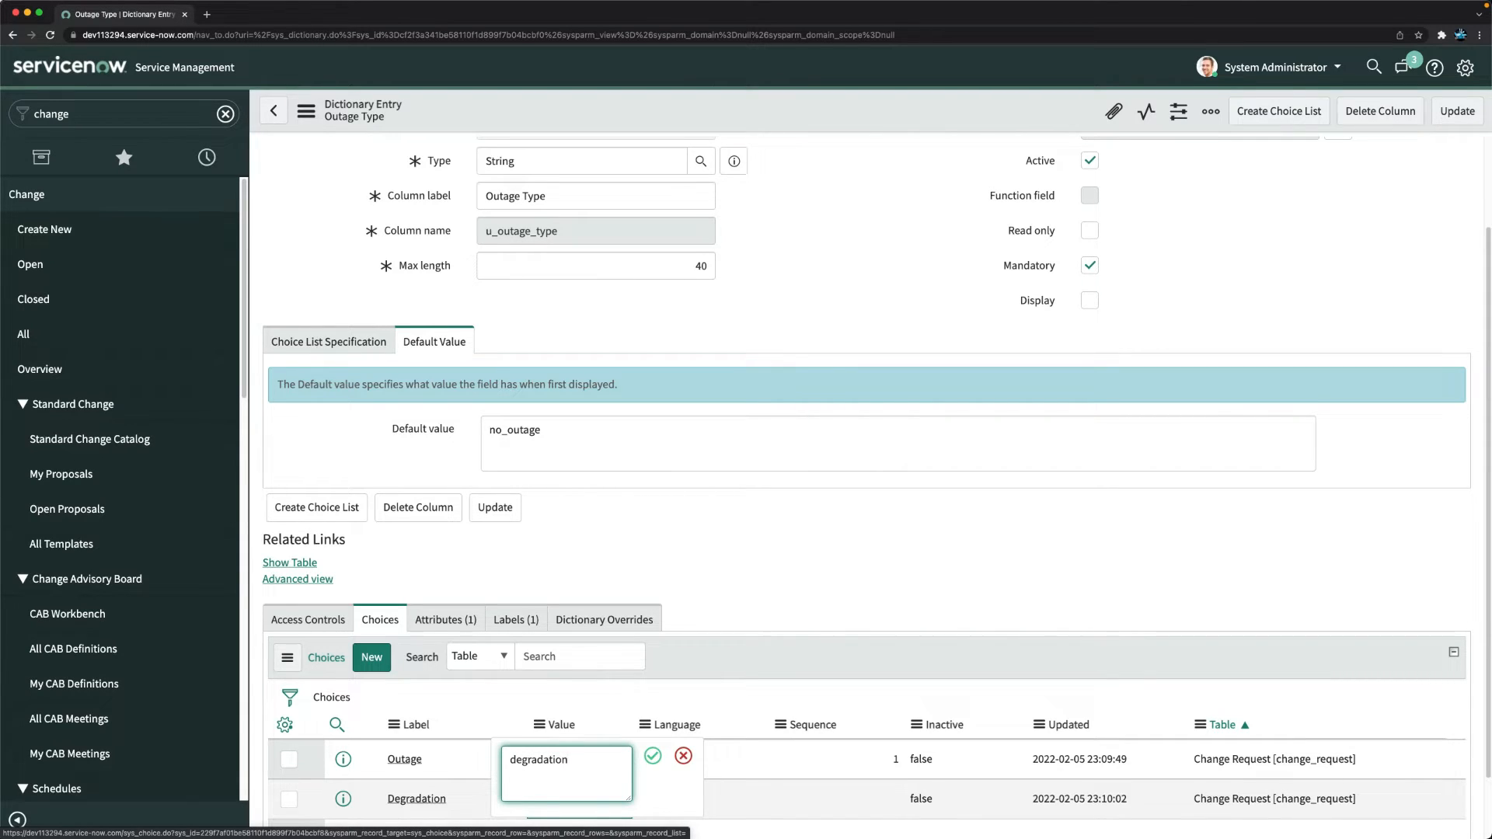
key("Tab")
type("2")
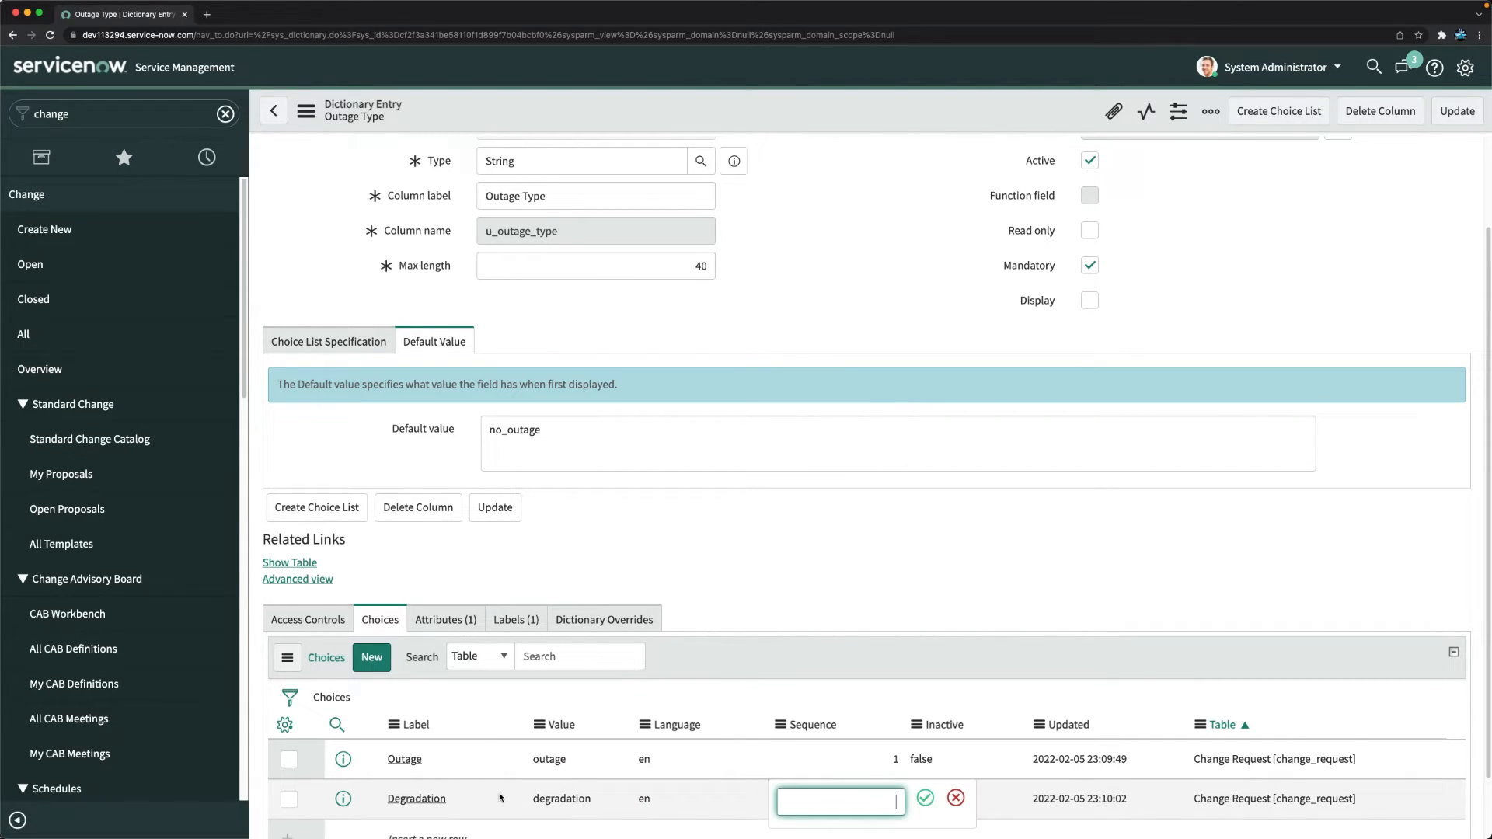
left_click(924, 799)
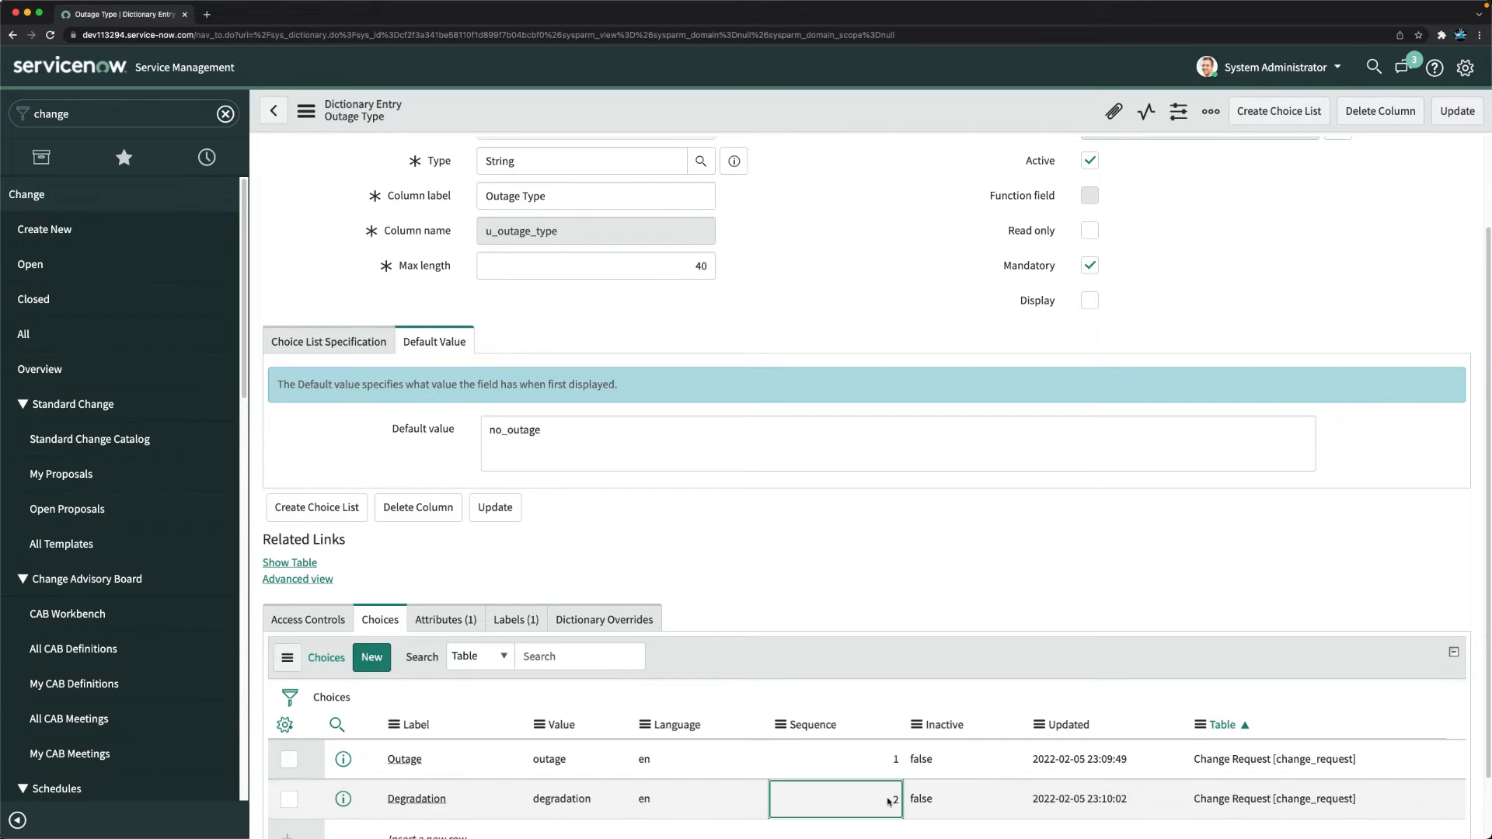
Add a choice to Outage Type with label No Outage, value no_outage and sequence 3, and save the dictionary entry.
scroll(700, 777, "down", 2)
left_click(429, 759)
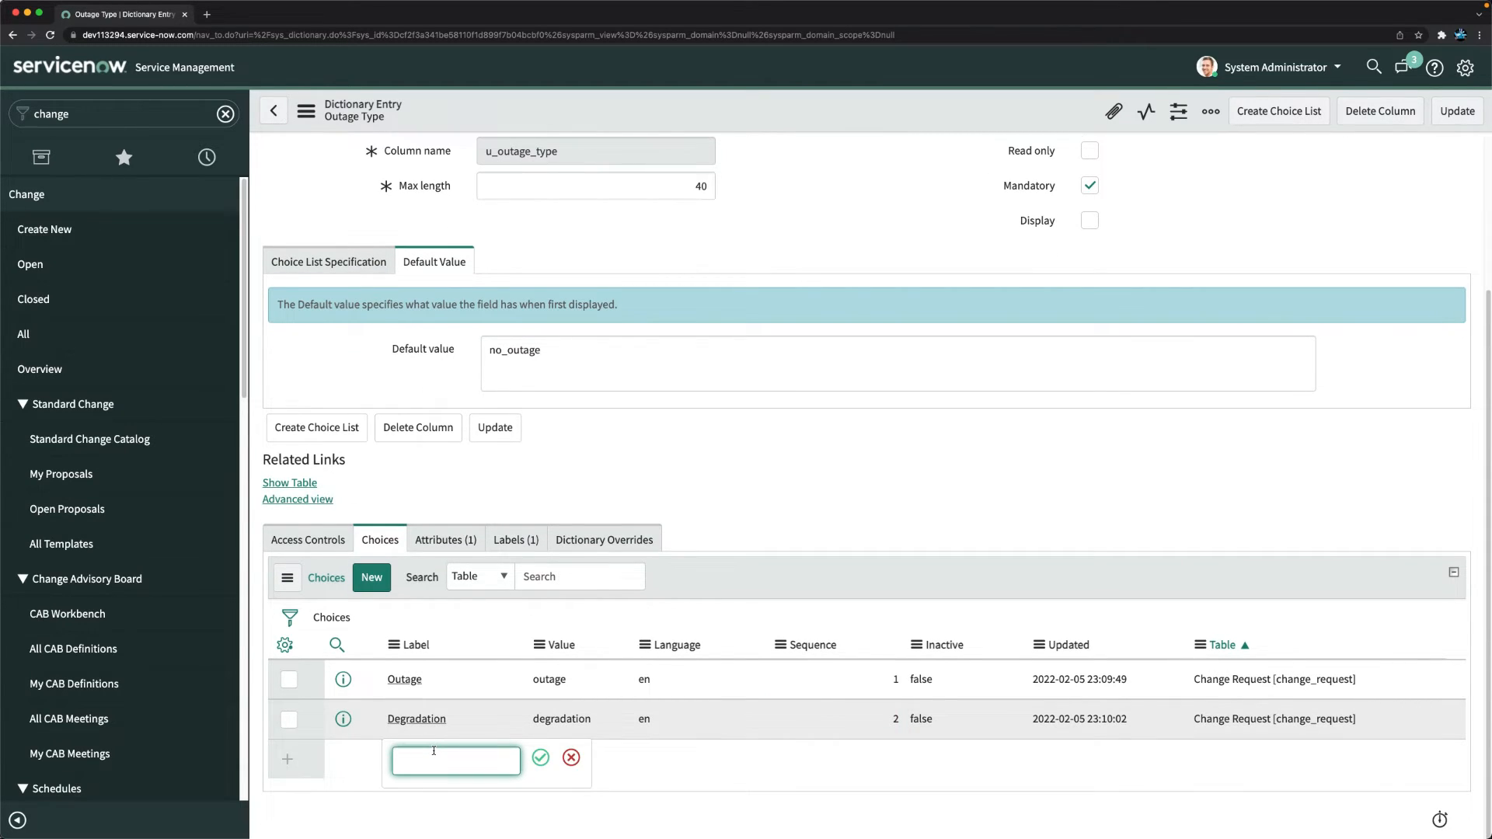
type("No Outage")
key("Tab")
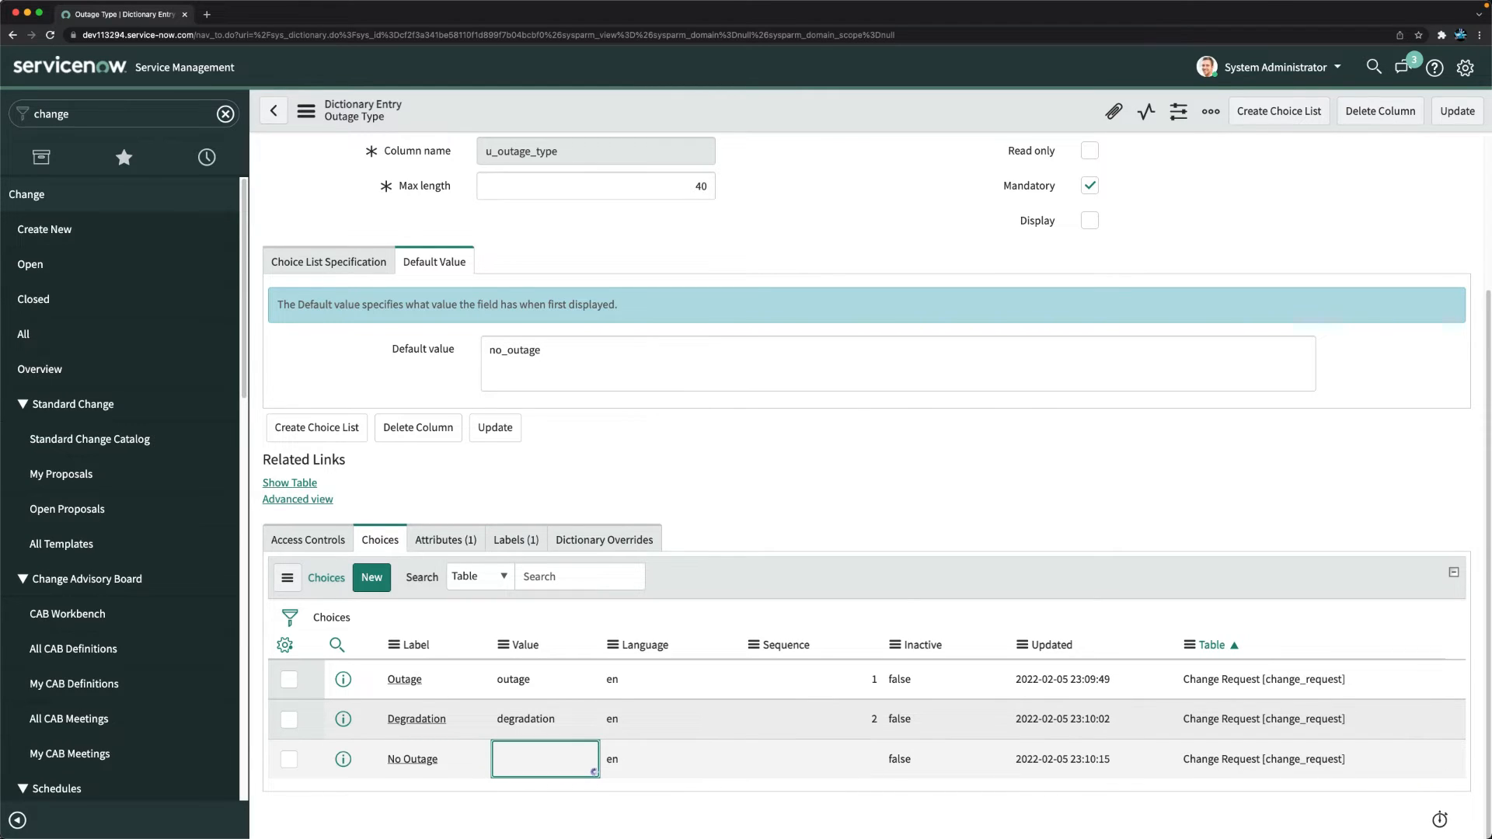
type("no")
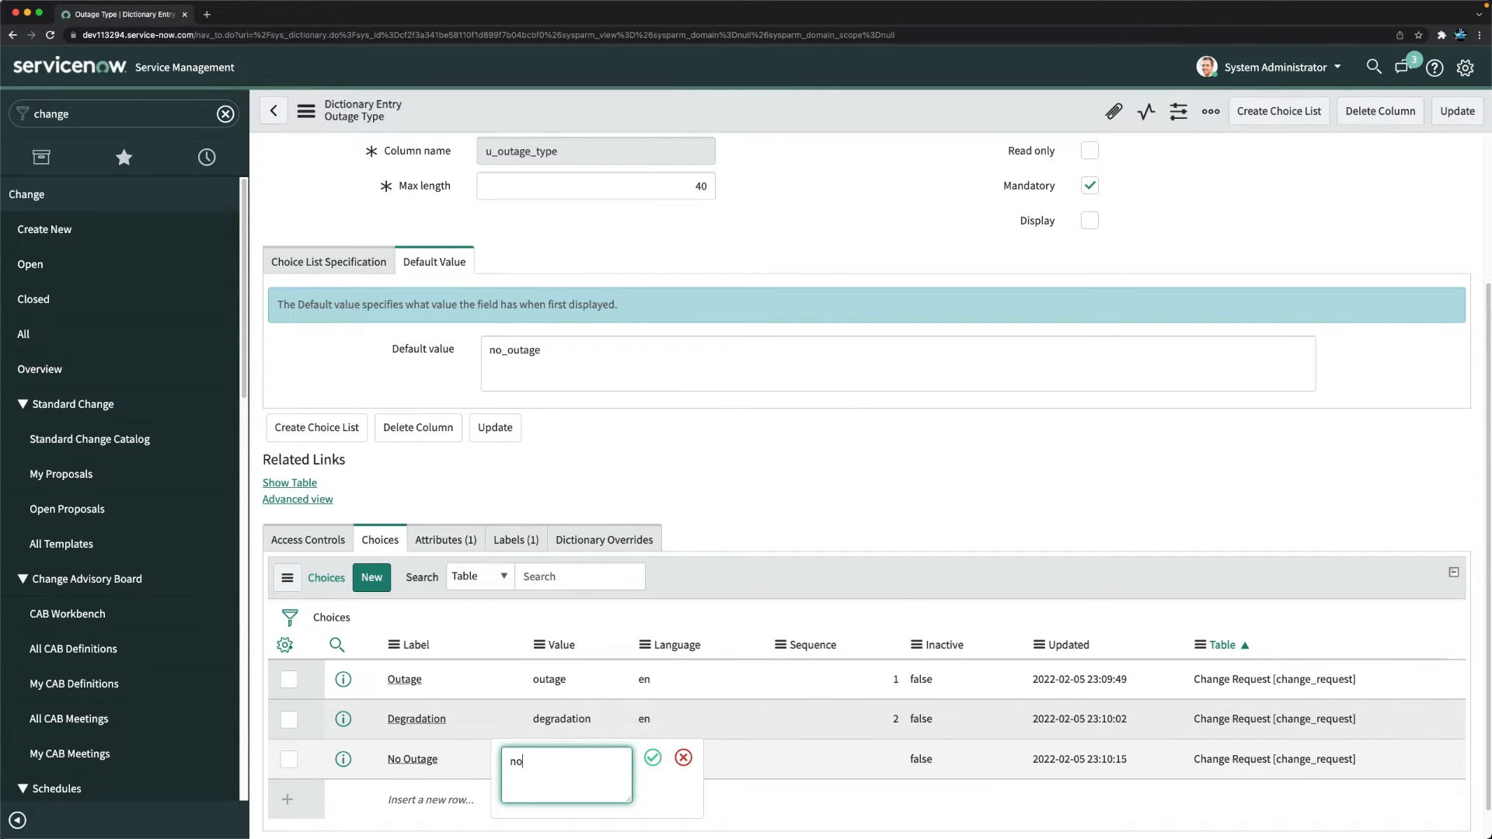
type("_outage")
key("Tab")
key("Tab")
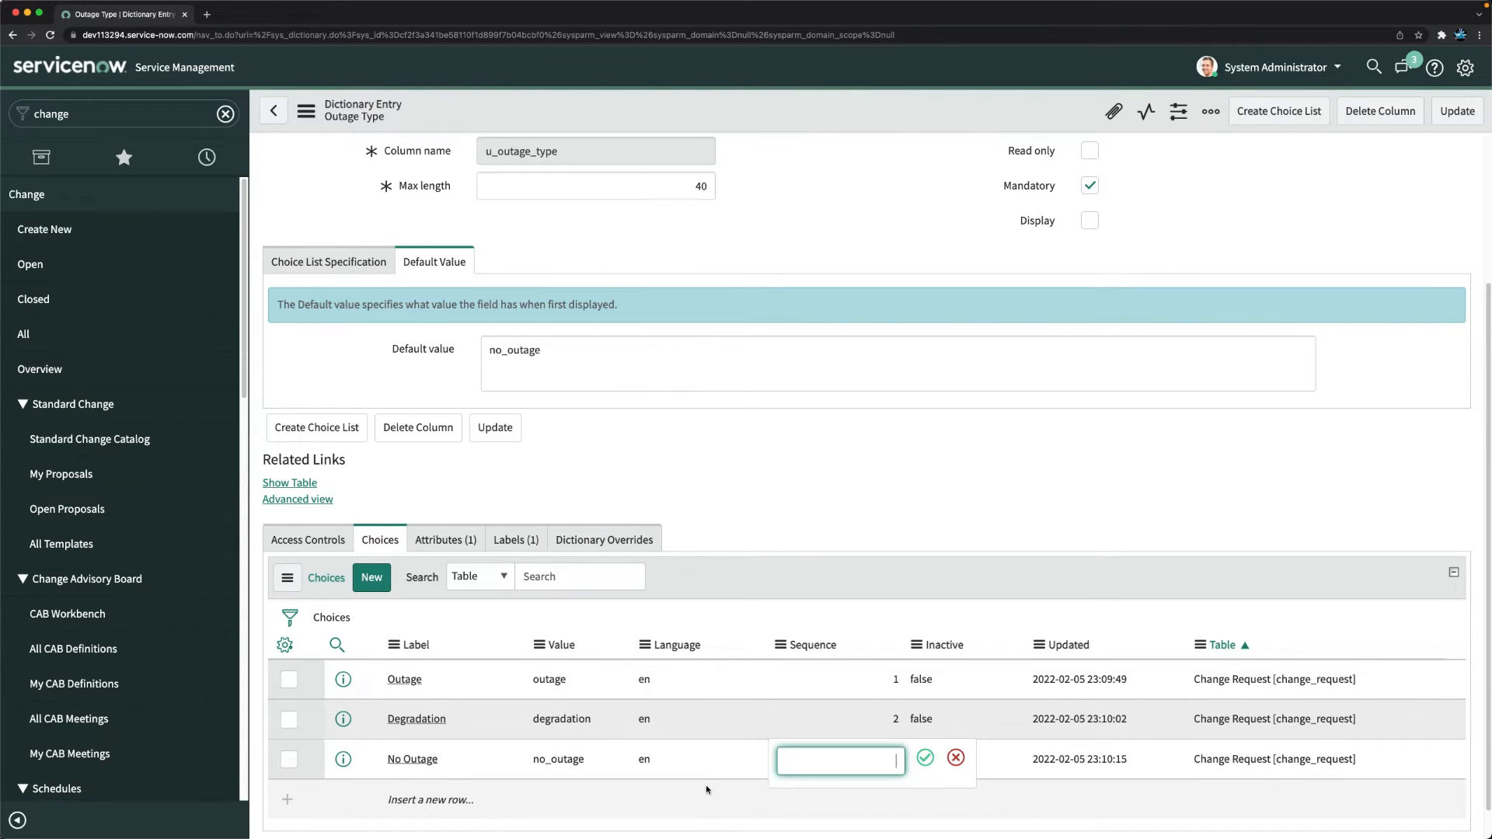
type("3")
left_click(924, 758)
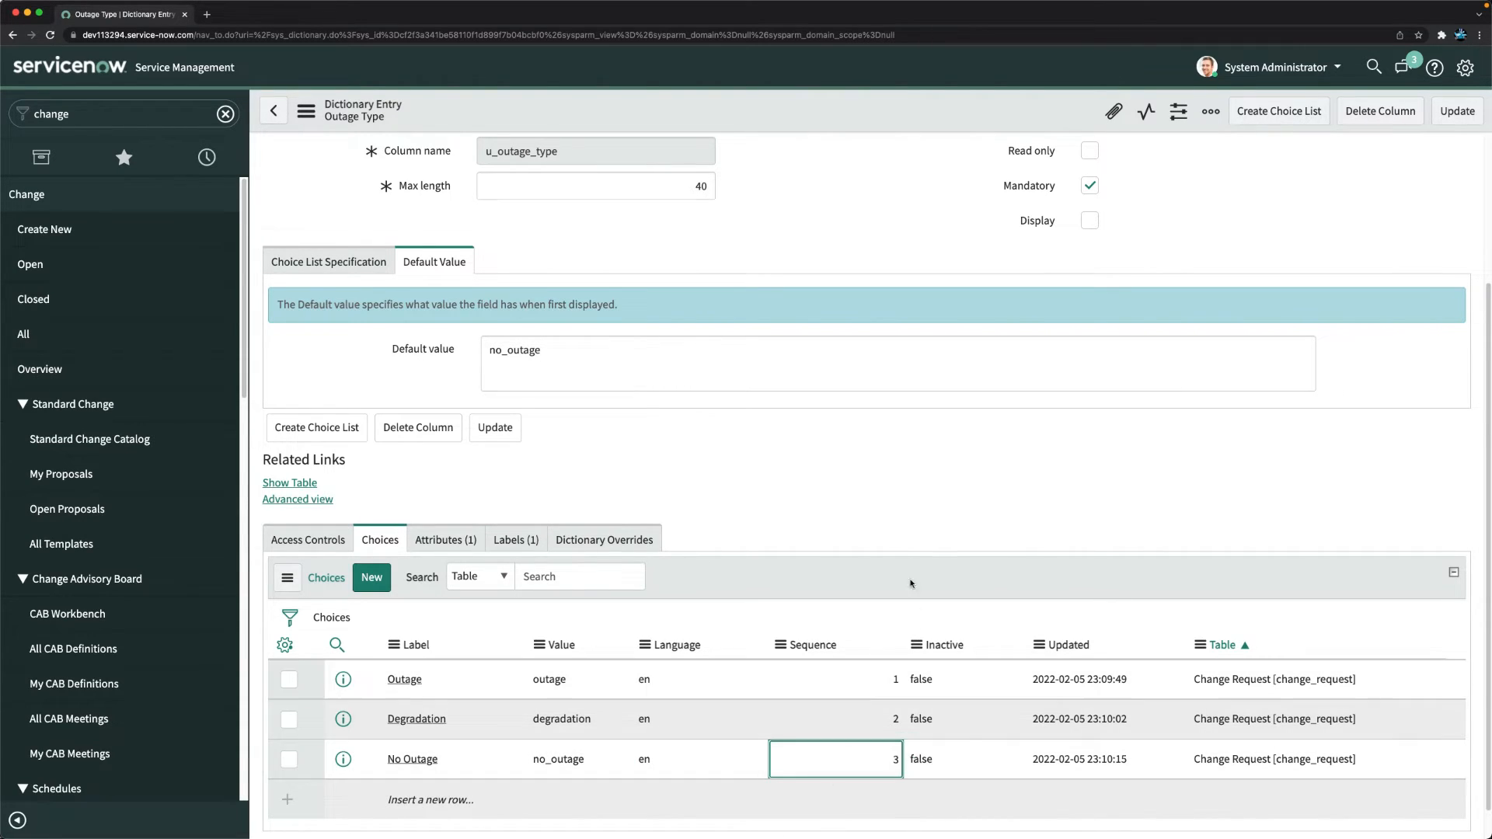
right_click(799, 121)
left_click(843, 132)
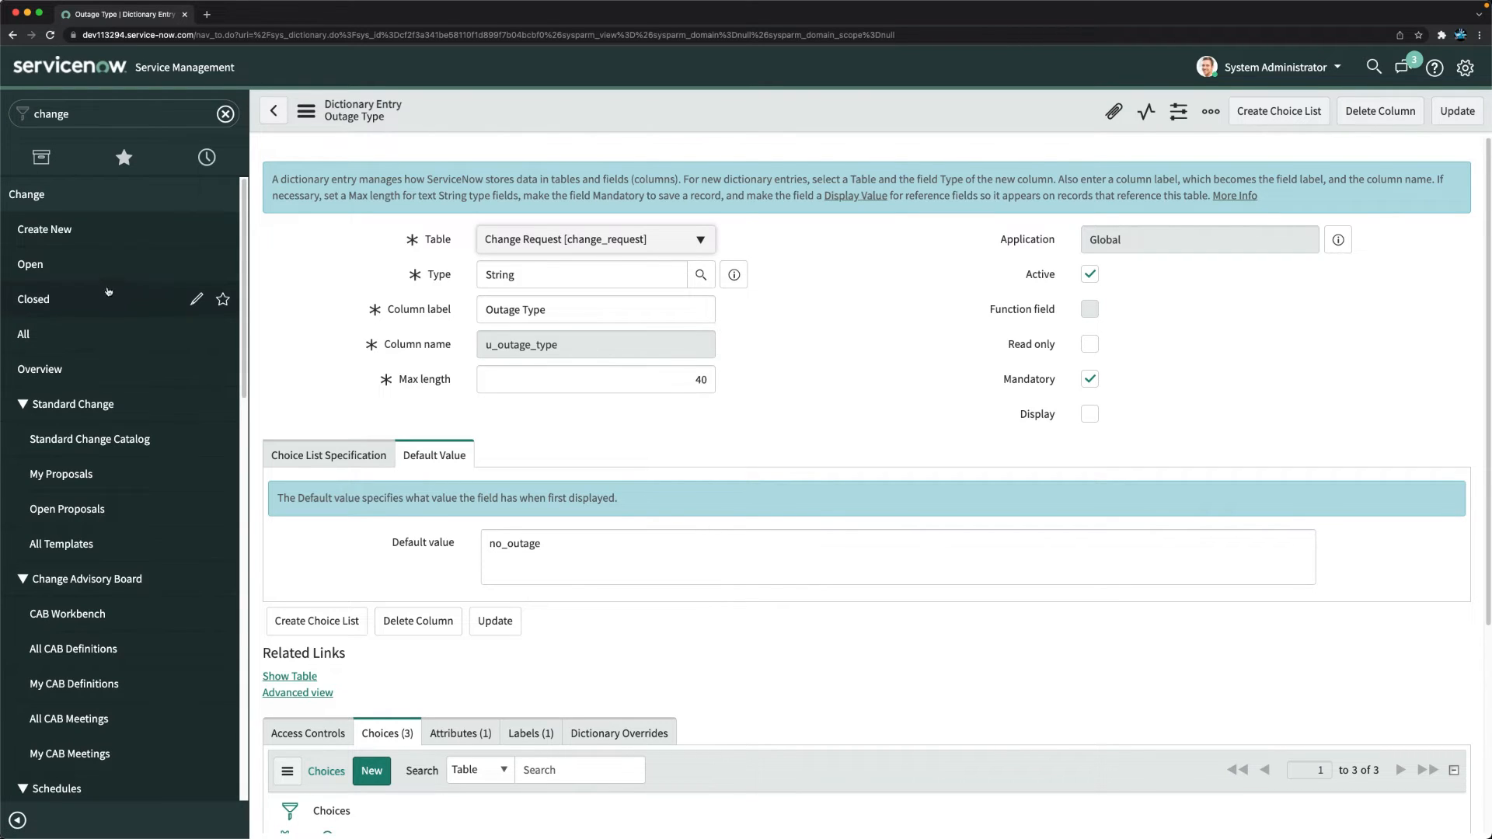
Open the change request "Change default router on unix201" from the open changes and check its Outage Type choices.
left_click(27, 265)
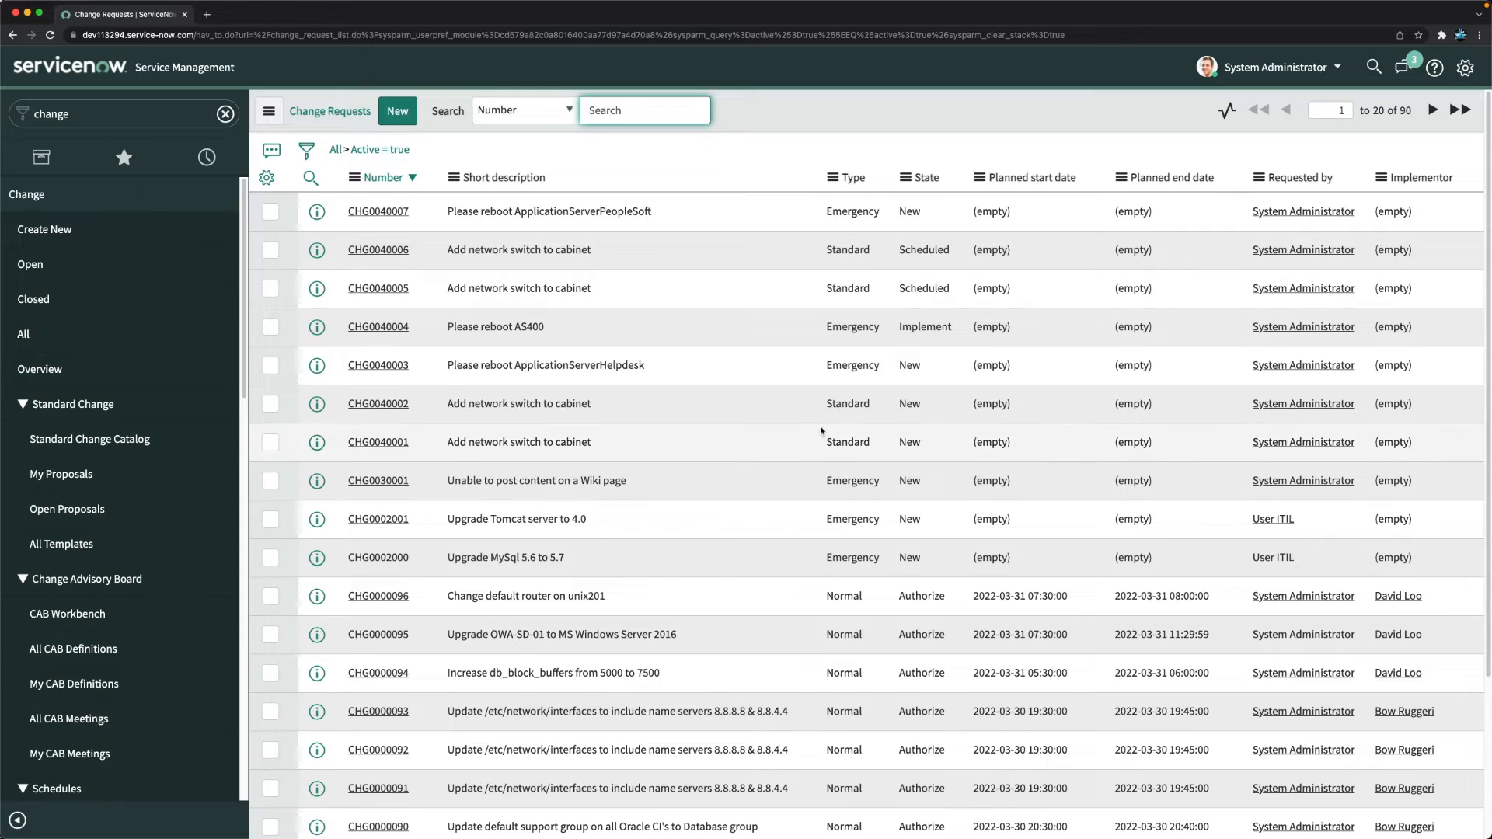
left_click(398, 597)
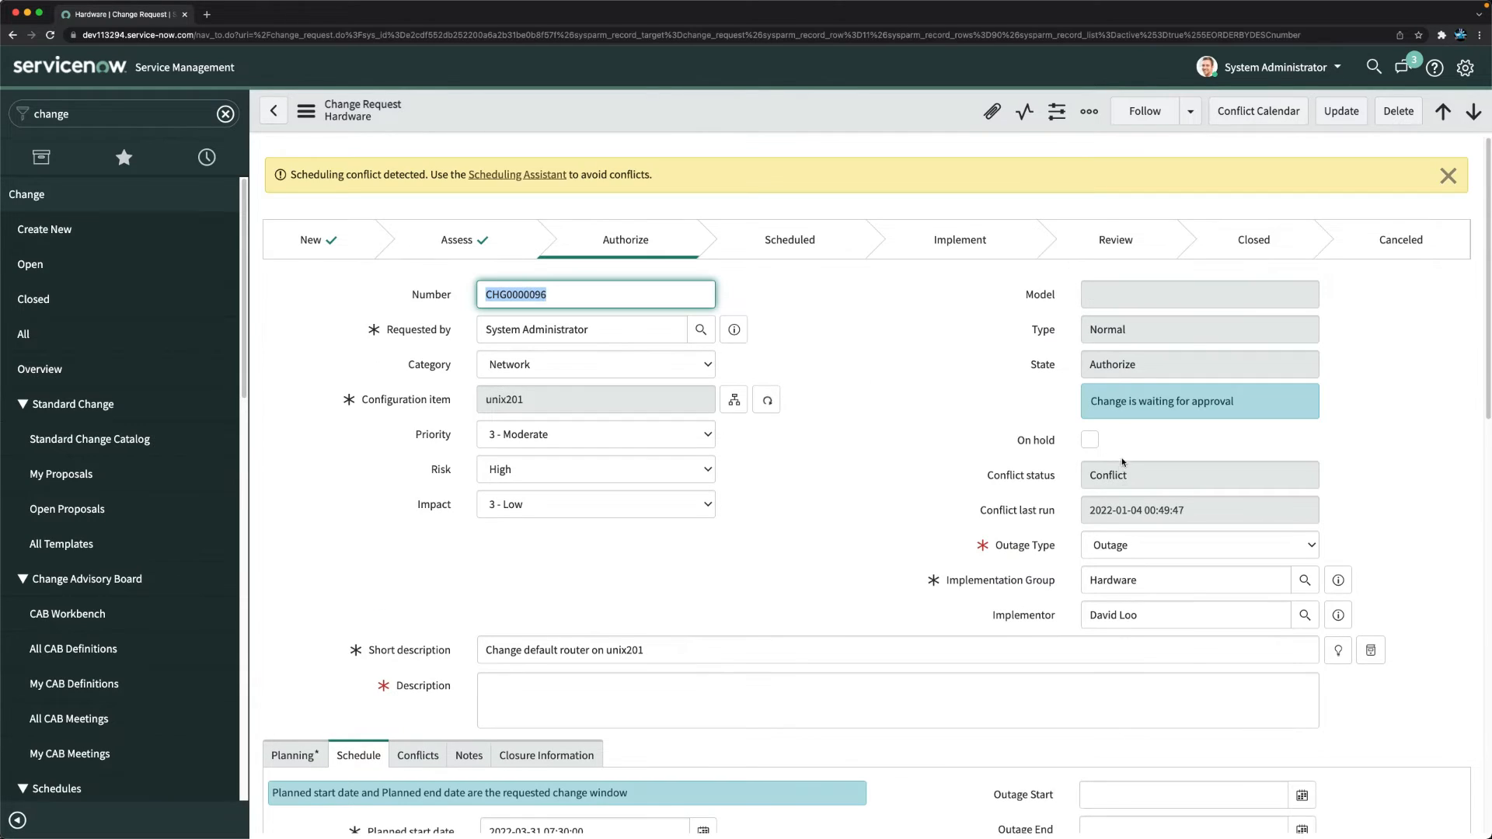
scroll(908, 514, "down", 3)
left_click(1136, 320)
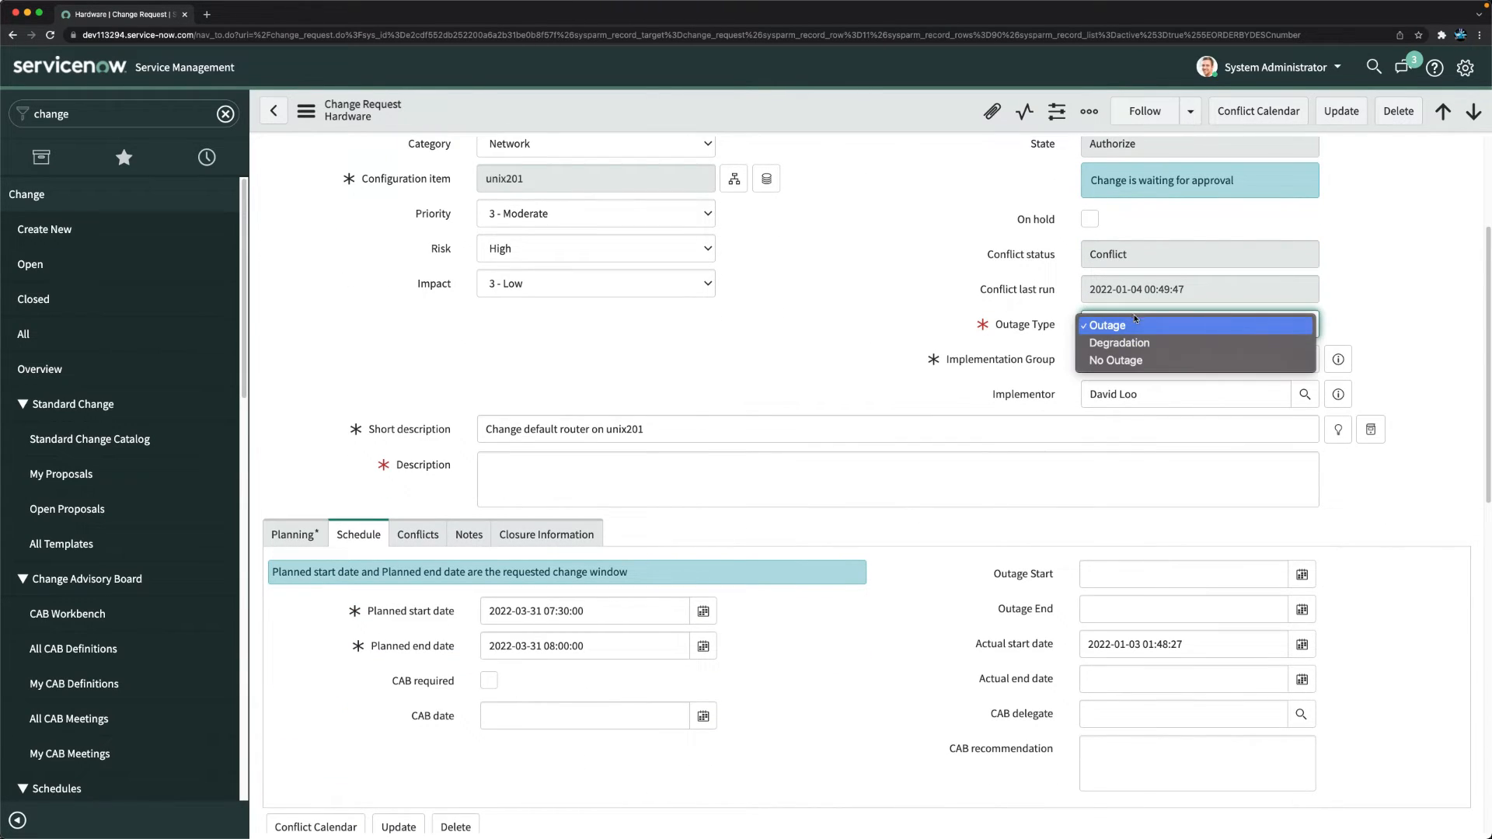
left_click(1080, 326)
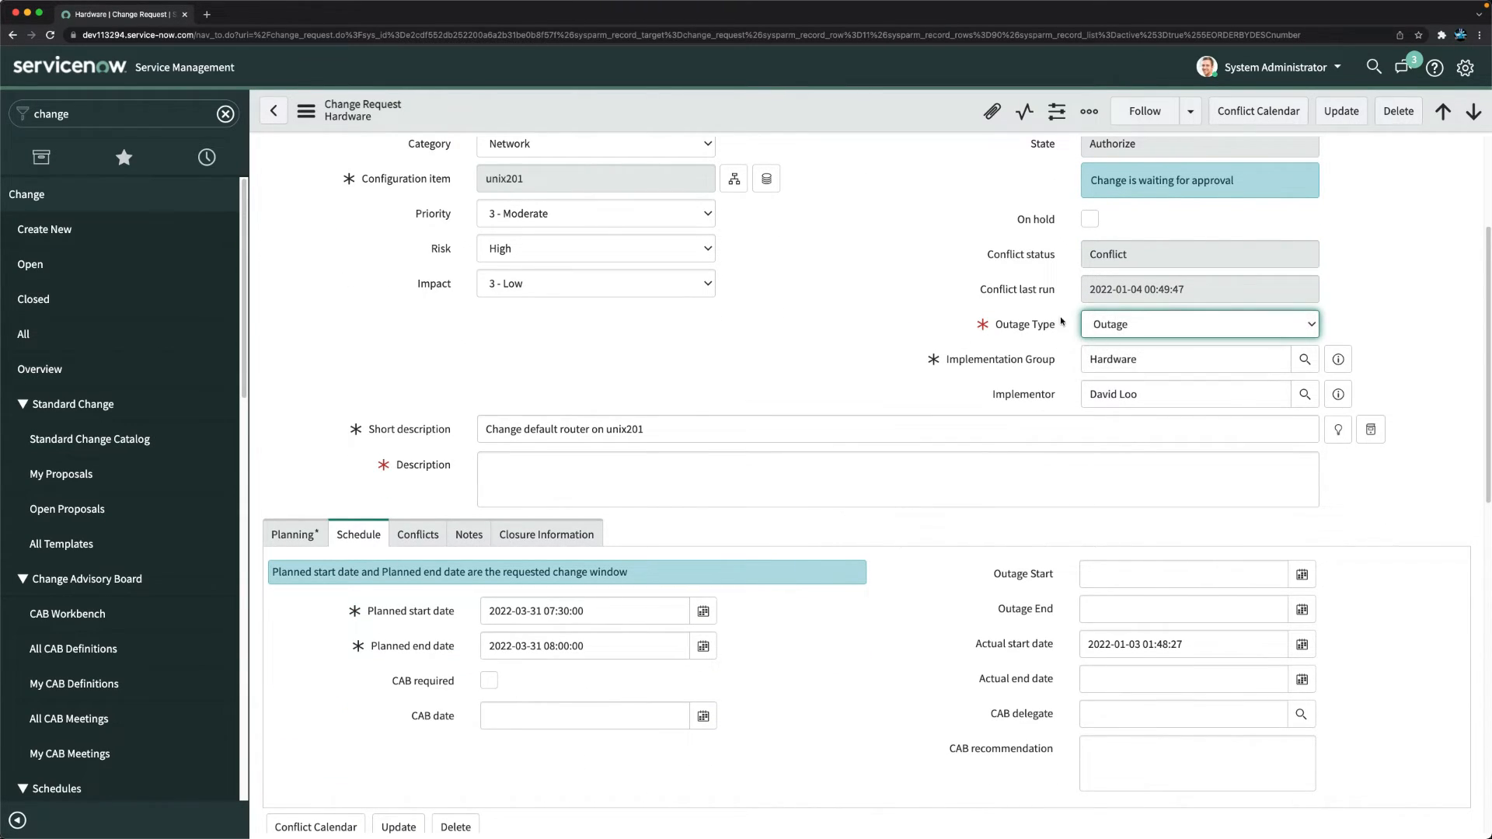
left_click(1122, 327)
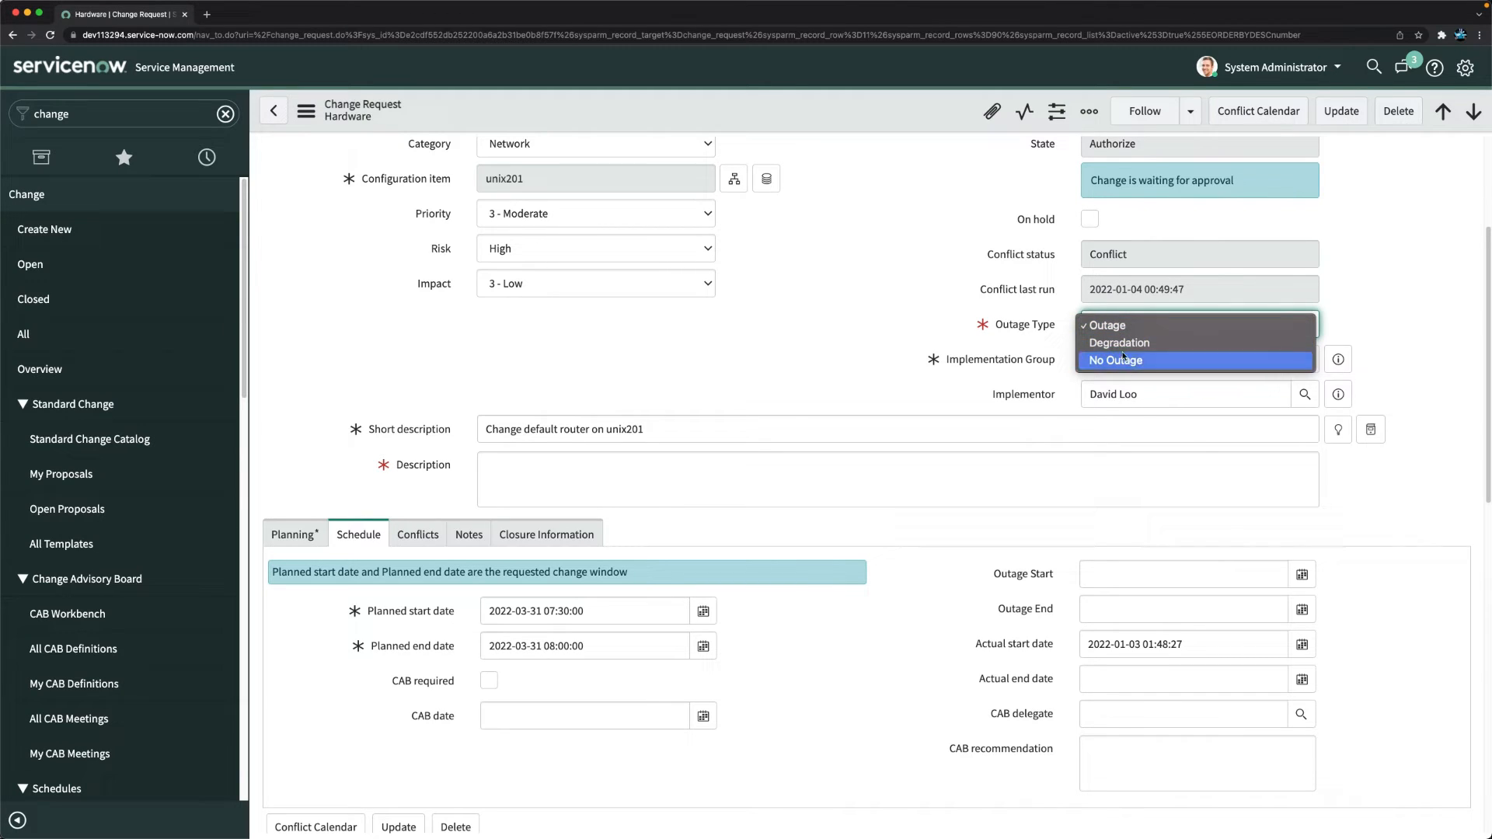
left_click(791, 374)
Review the Planning and Schedule sections of the change request, including its mandatory fields and the outage dates.
scroll(753, 386, "down", 4)
scroll(606, 428, "up", 3)
left_click(290, 457)
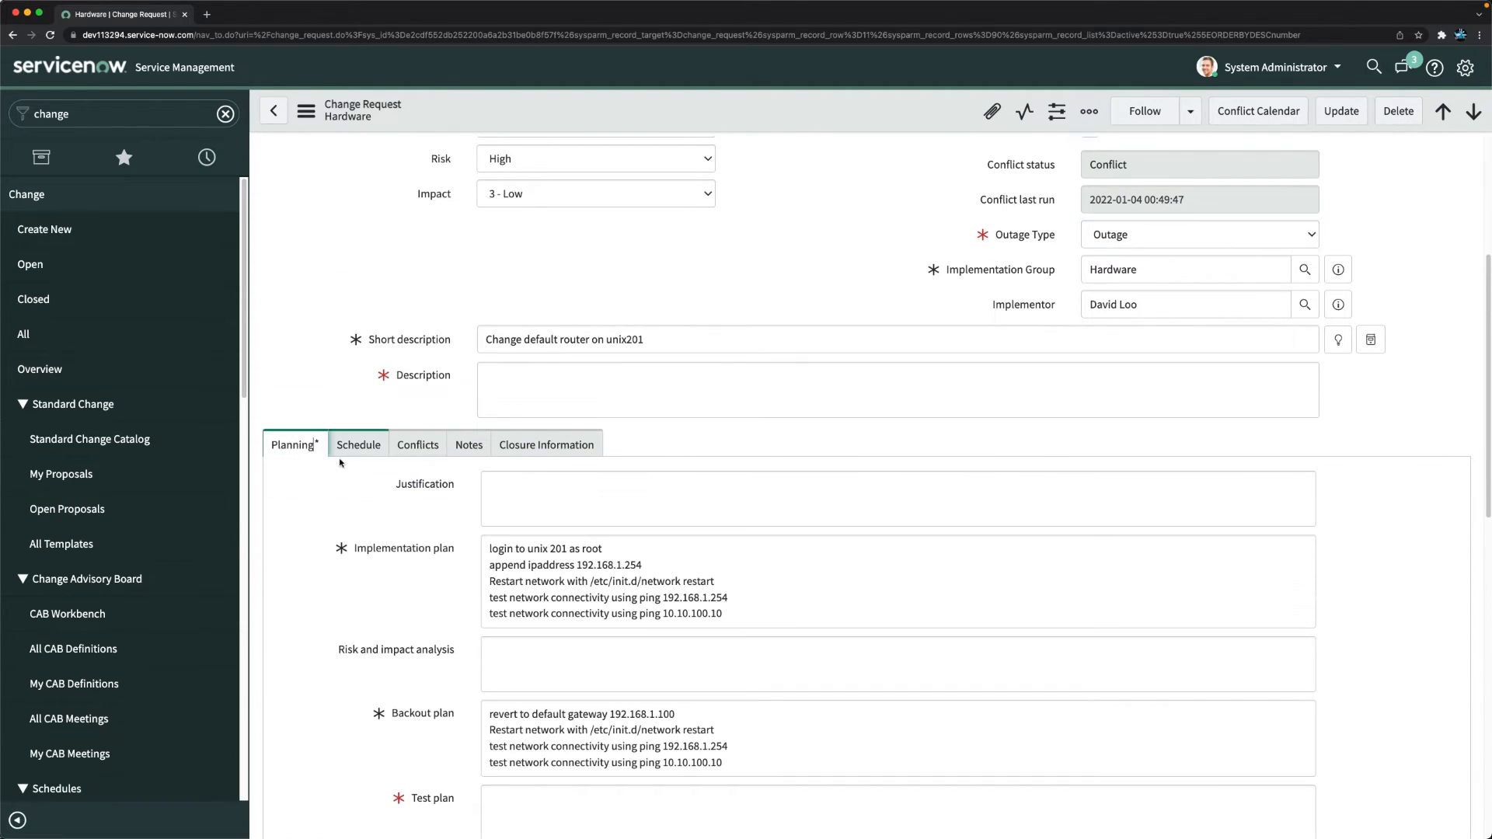
scroll(364, 509, "down", 5)
scroll(362, 350, "up", 3)
left_click(360, 295)
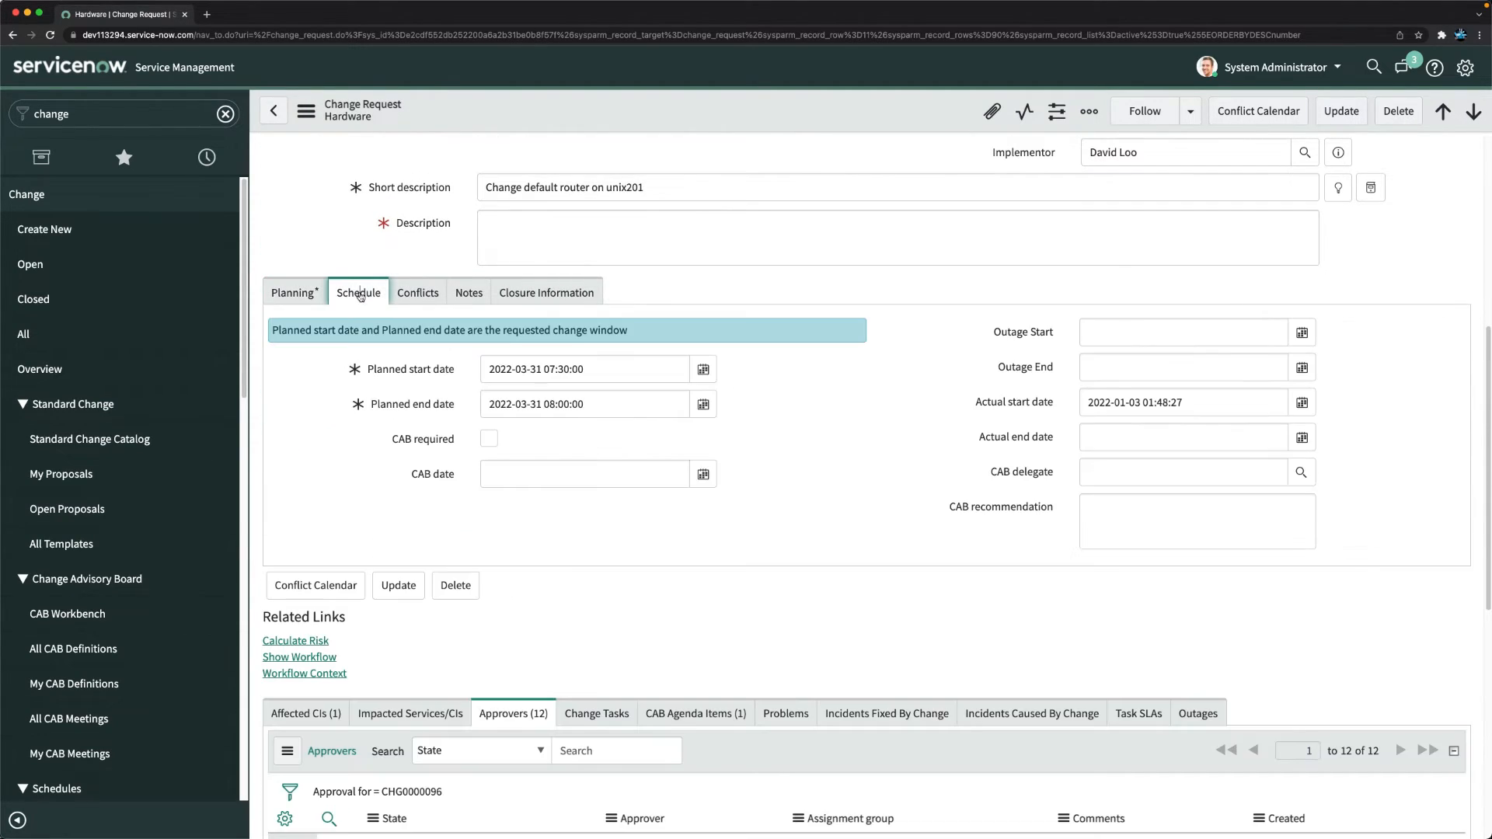
Compare the Outage Type options with the Outage Start and Outage End fields on the existing change request.
scroll(940, 375, "up", 6)
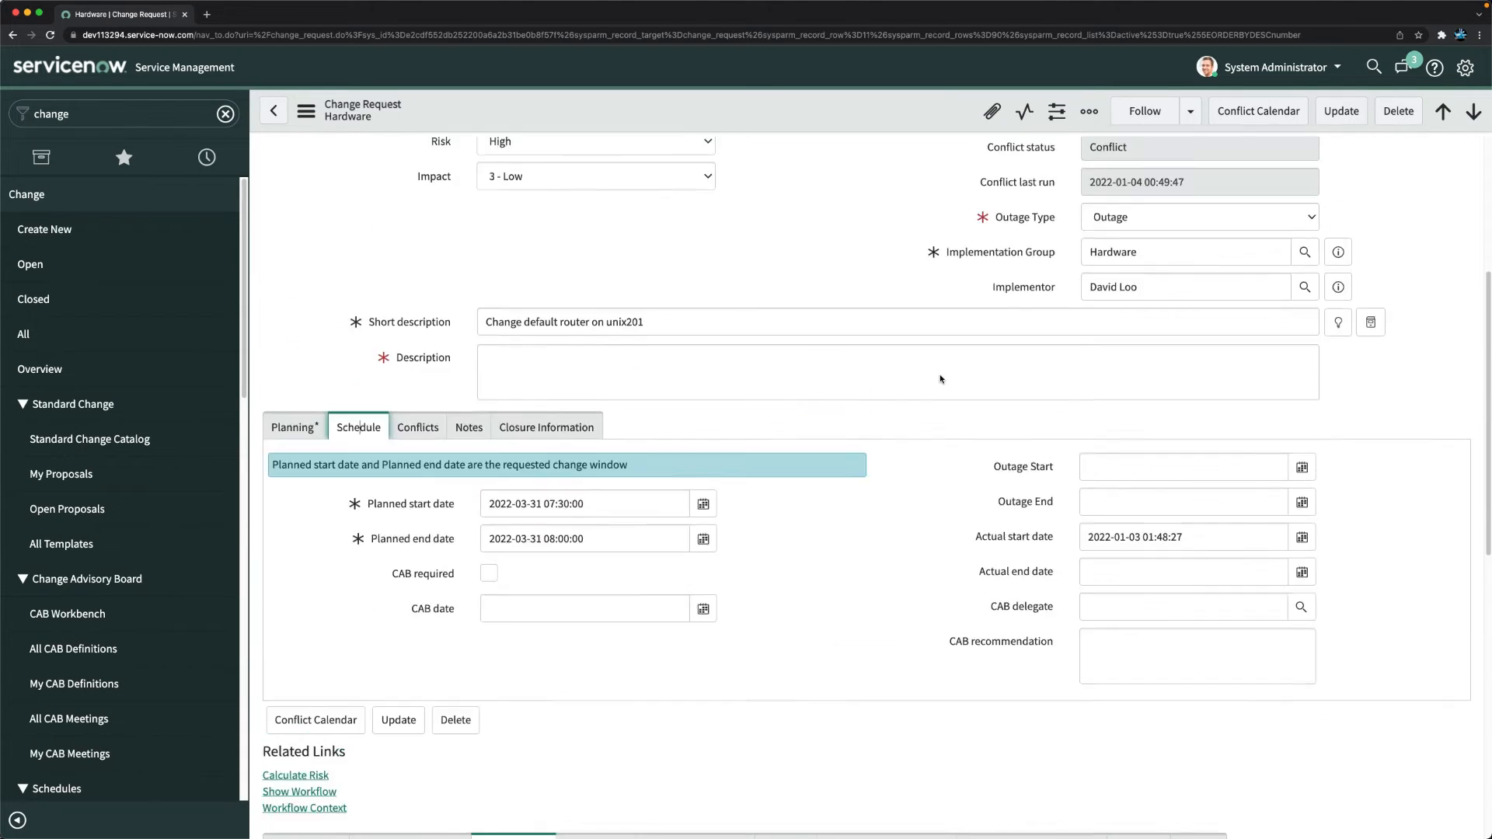
scroll(949, 378, "down", 2)
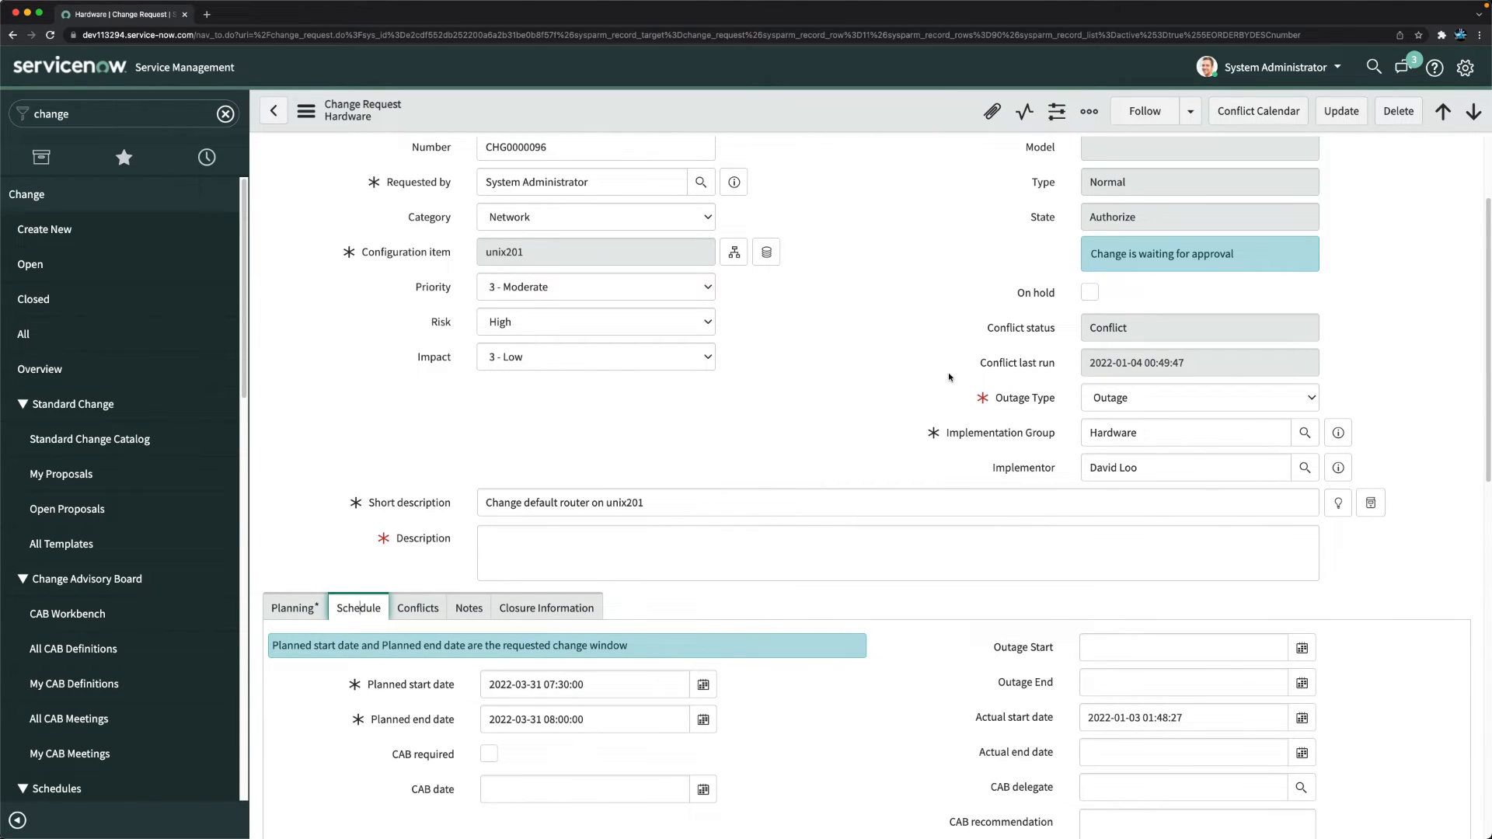
scroll(949, 373, "down", 2)
scroll(948, 373, "up", 2)
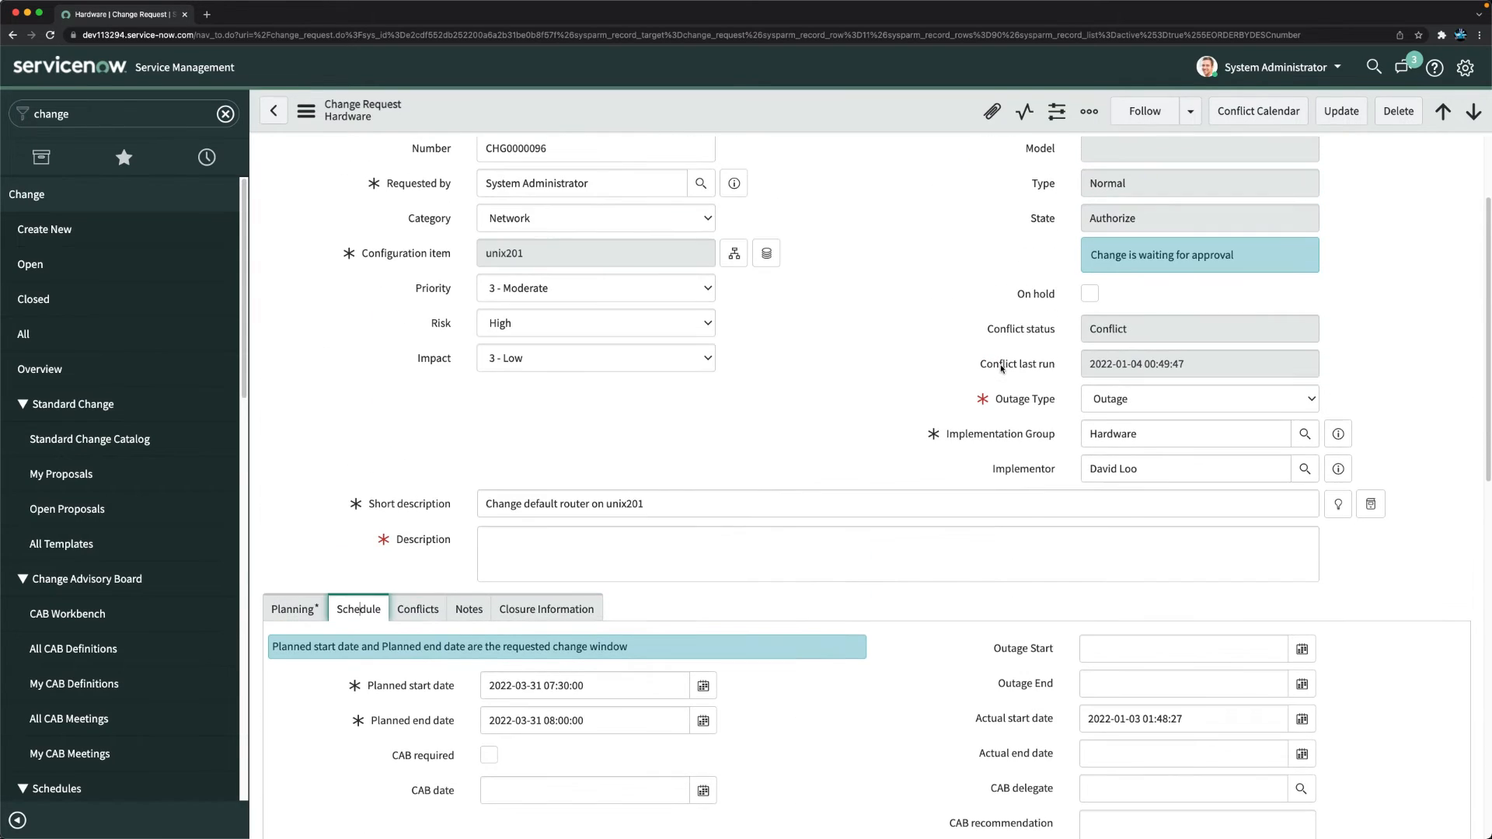
left_click(1103, 400)
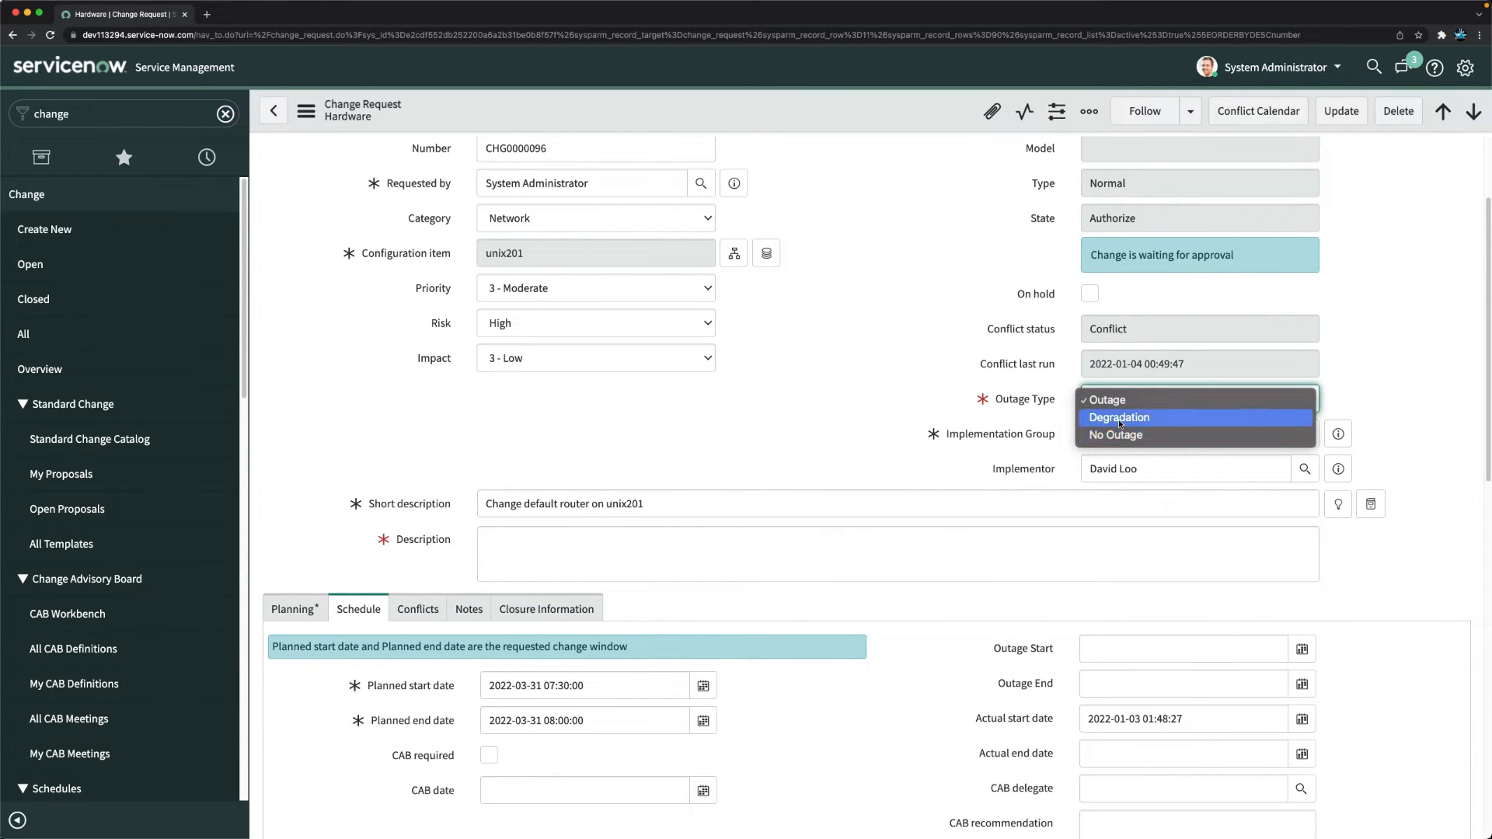
left_click(815, 444)
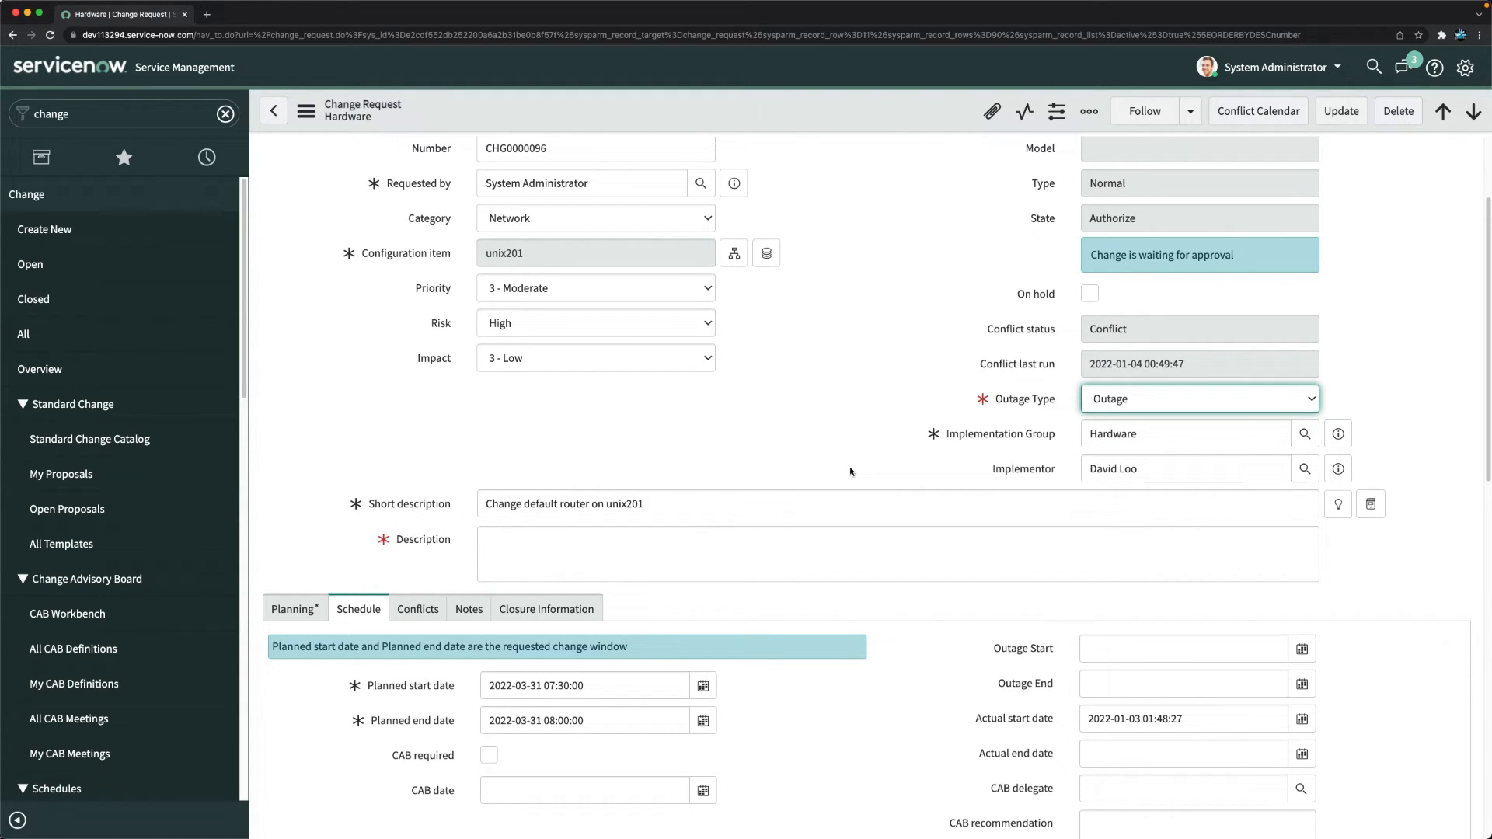
left_click(1096, 398)
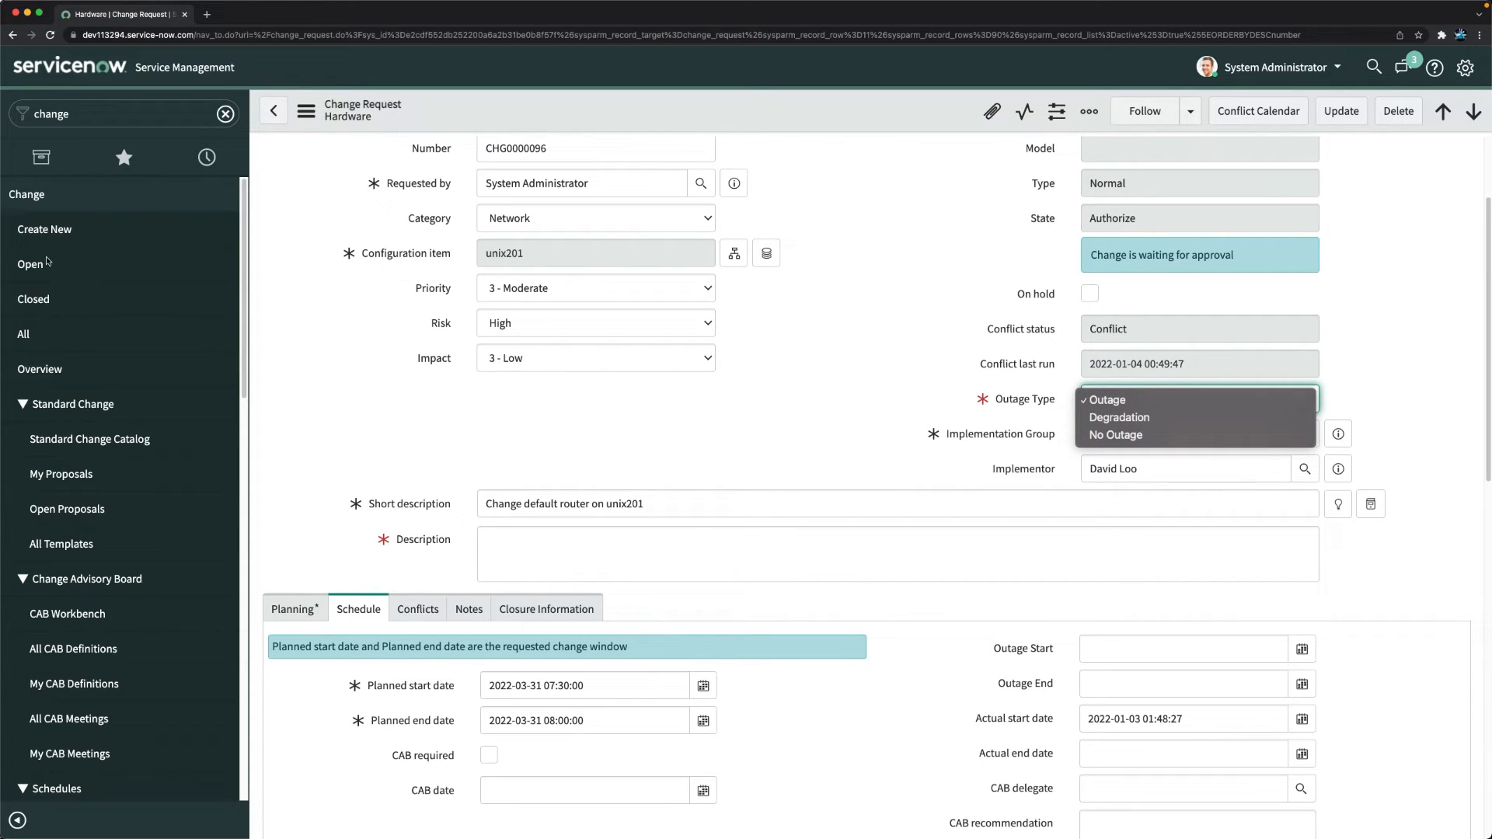
left_click(398, 407)
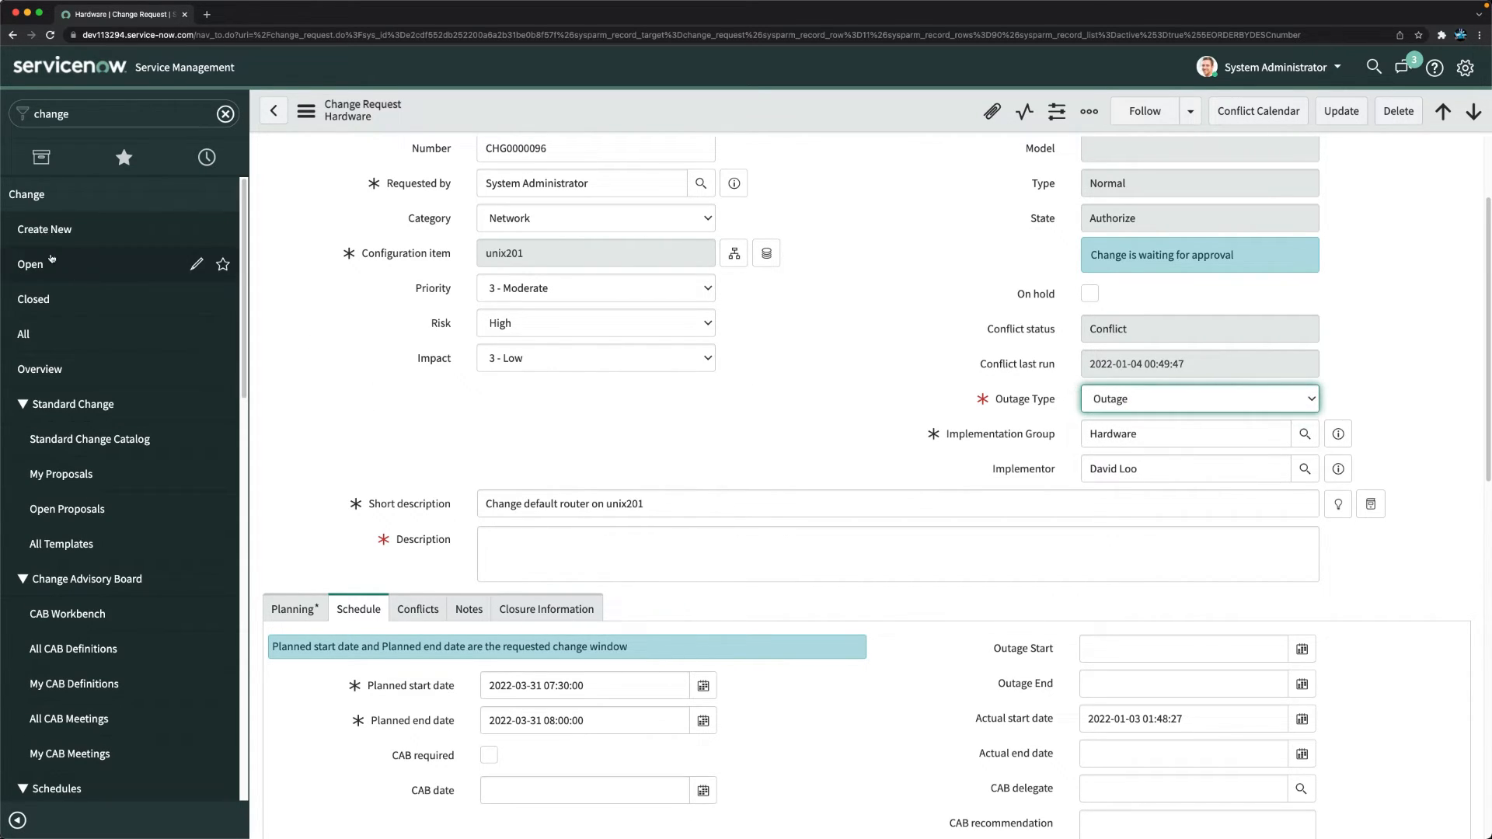
Start a new Normal change request and check the default value and choices of its Outage Type field.
left_click(28, 238)
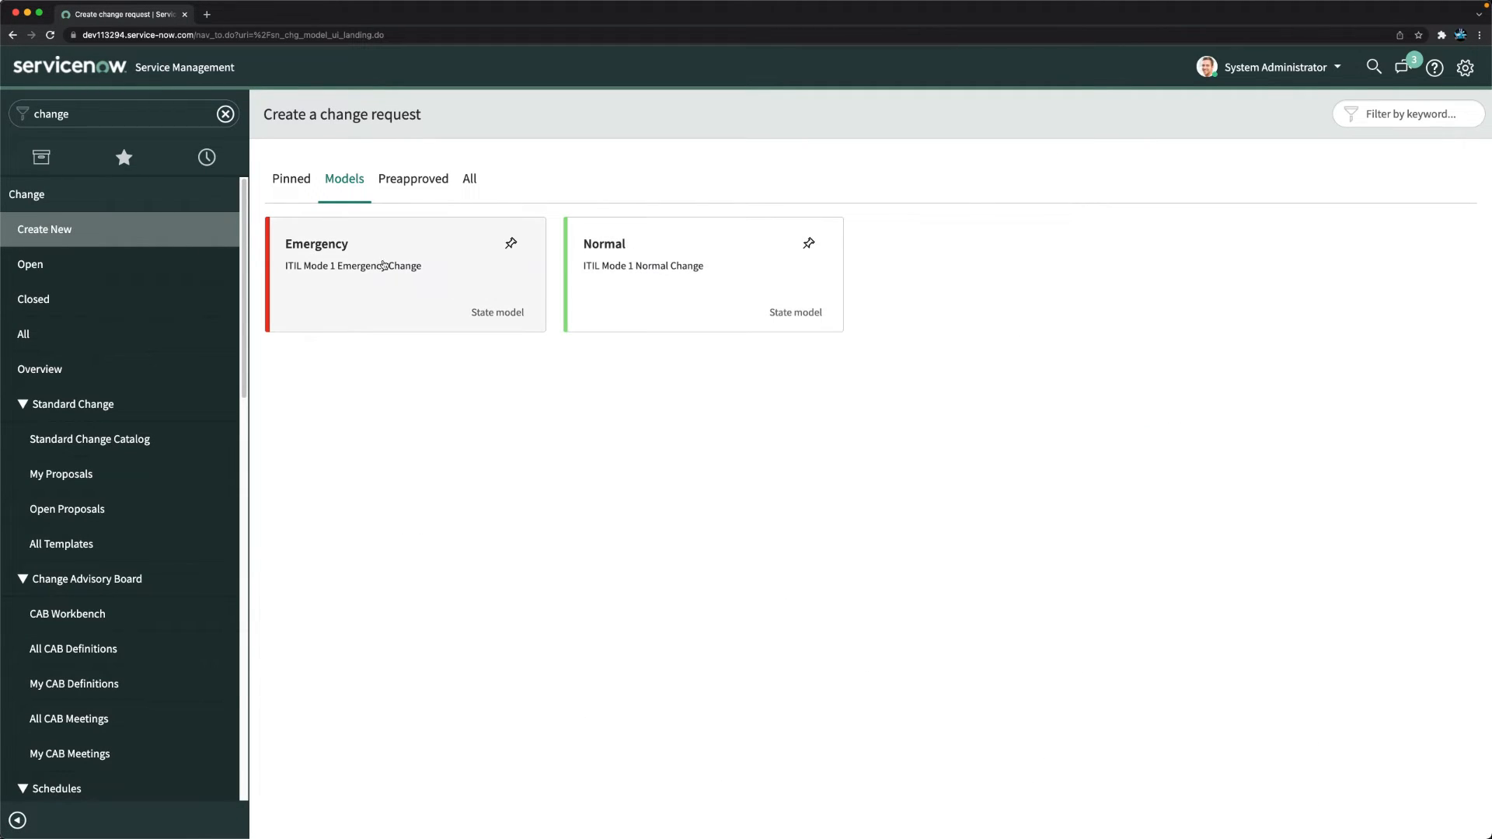
left_click(648, 265)
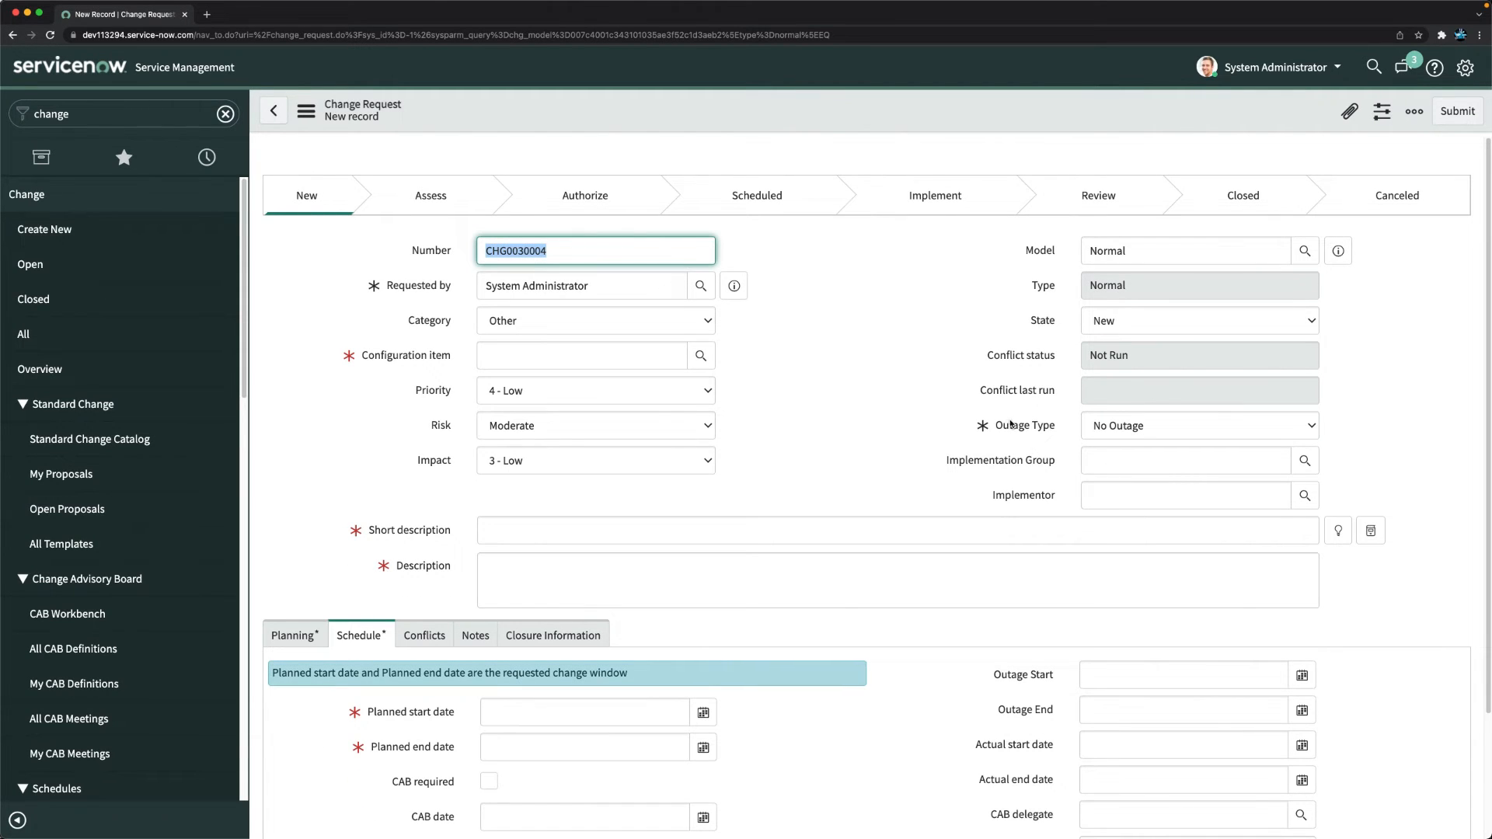
left_click(1103, 436)
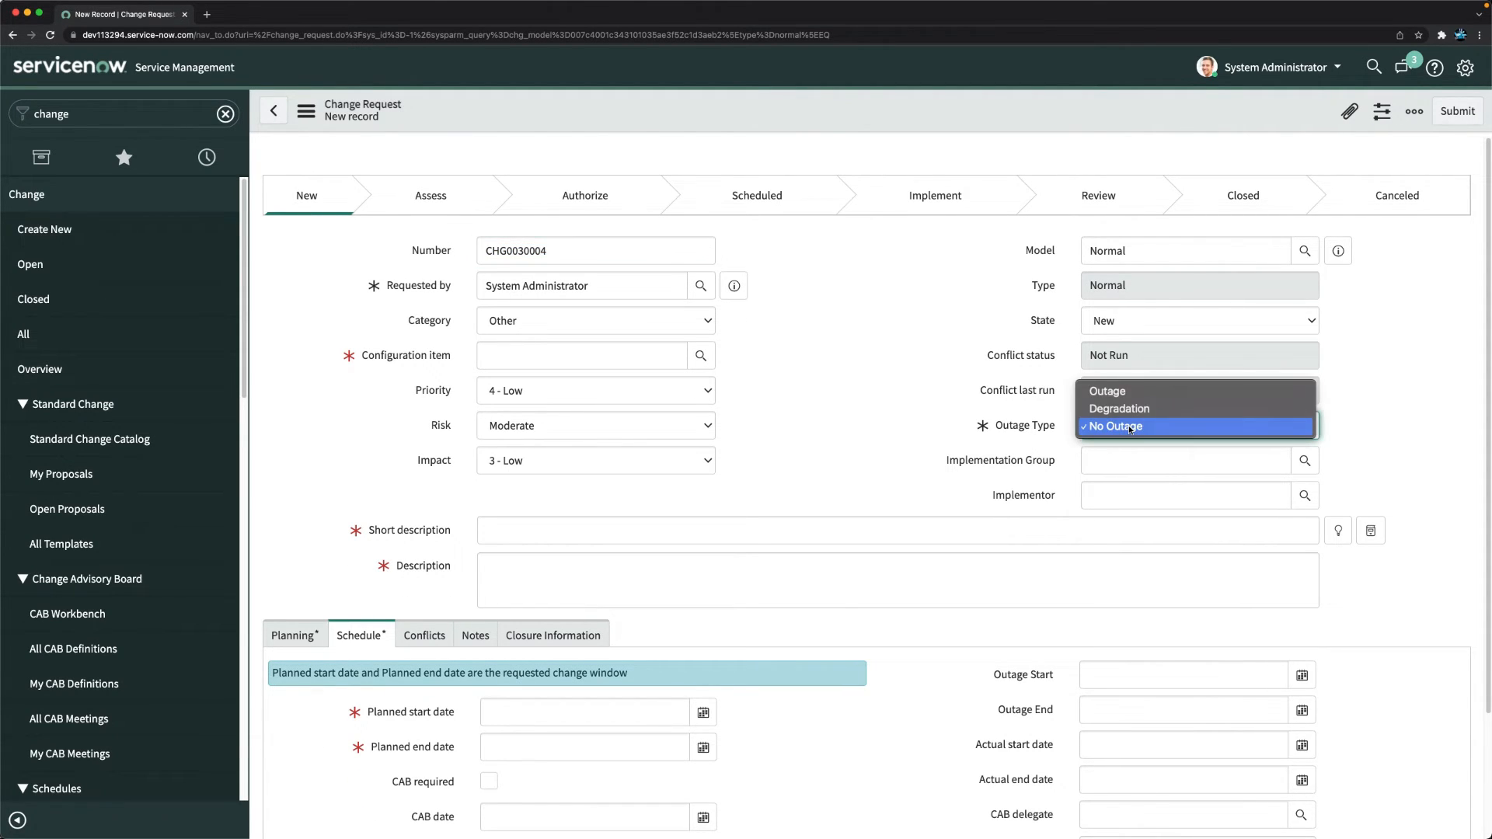
left_click(827, 403)
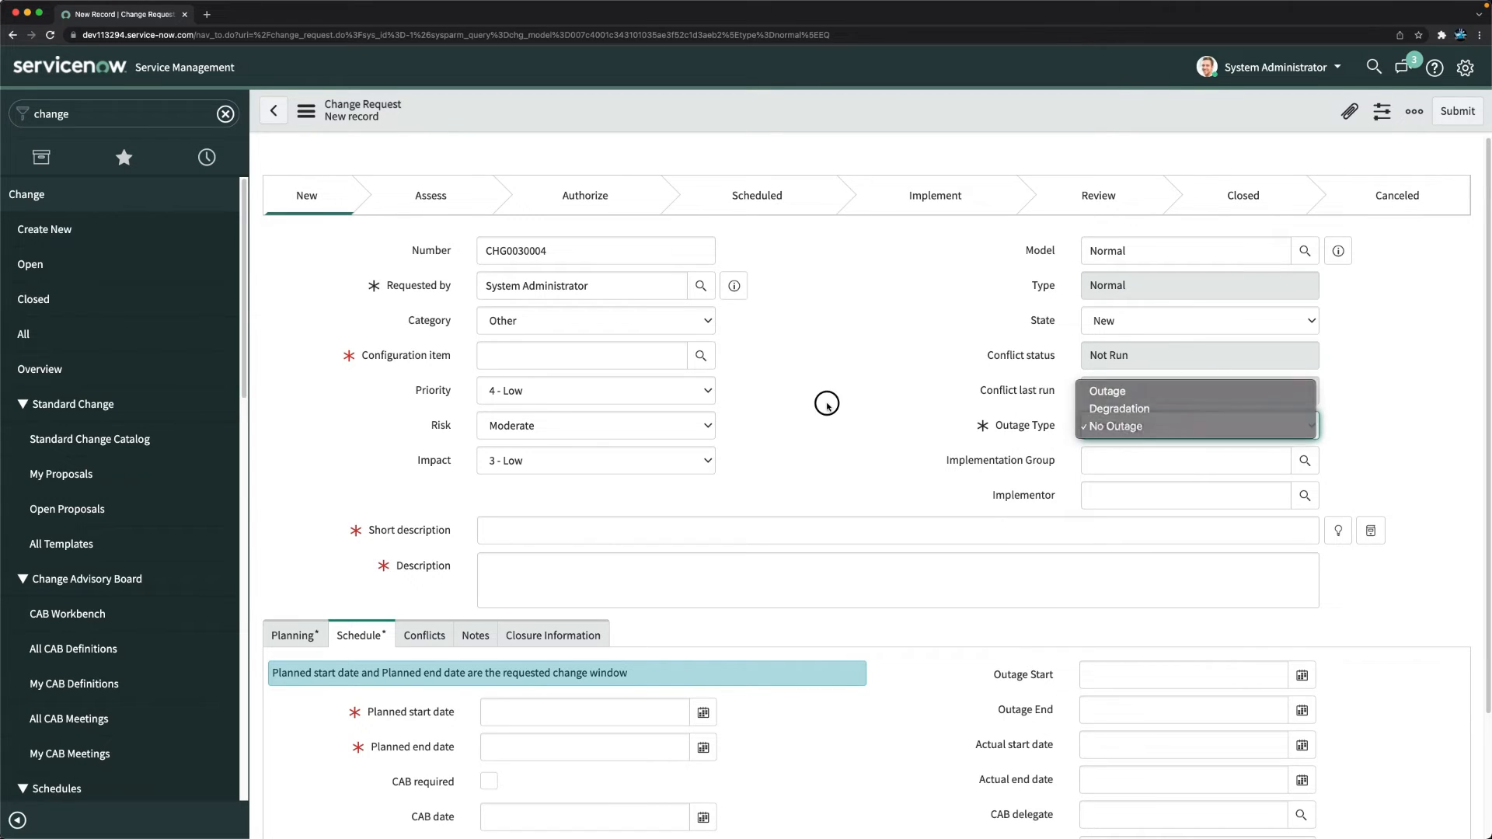
scroll(854, 481, "down", 2)
scroll(883, 480, "up", 2)
Set Outage Type to Outage on the new change request and check the Outage Start and Outage End fields.
left_click(1124, 429)
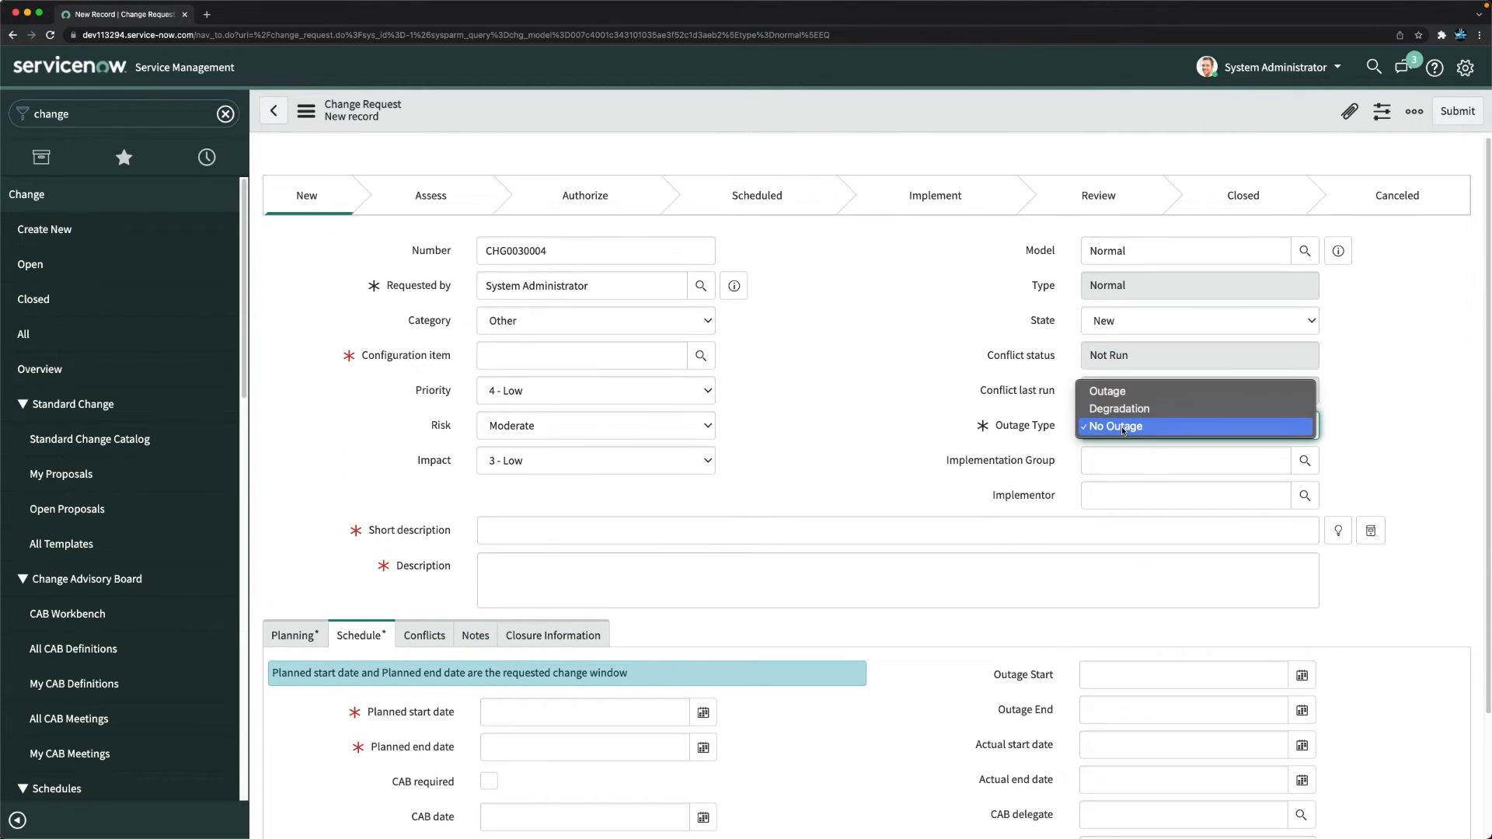
left_click(1131, 396)
left_click(778, 436)
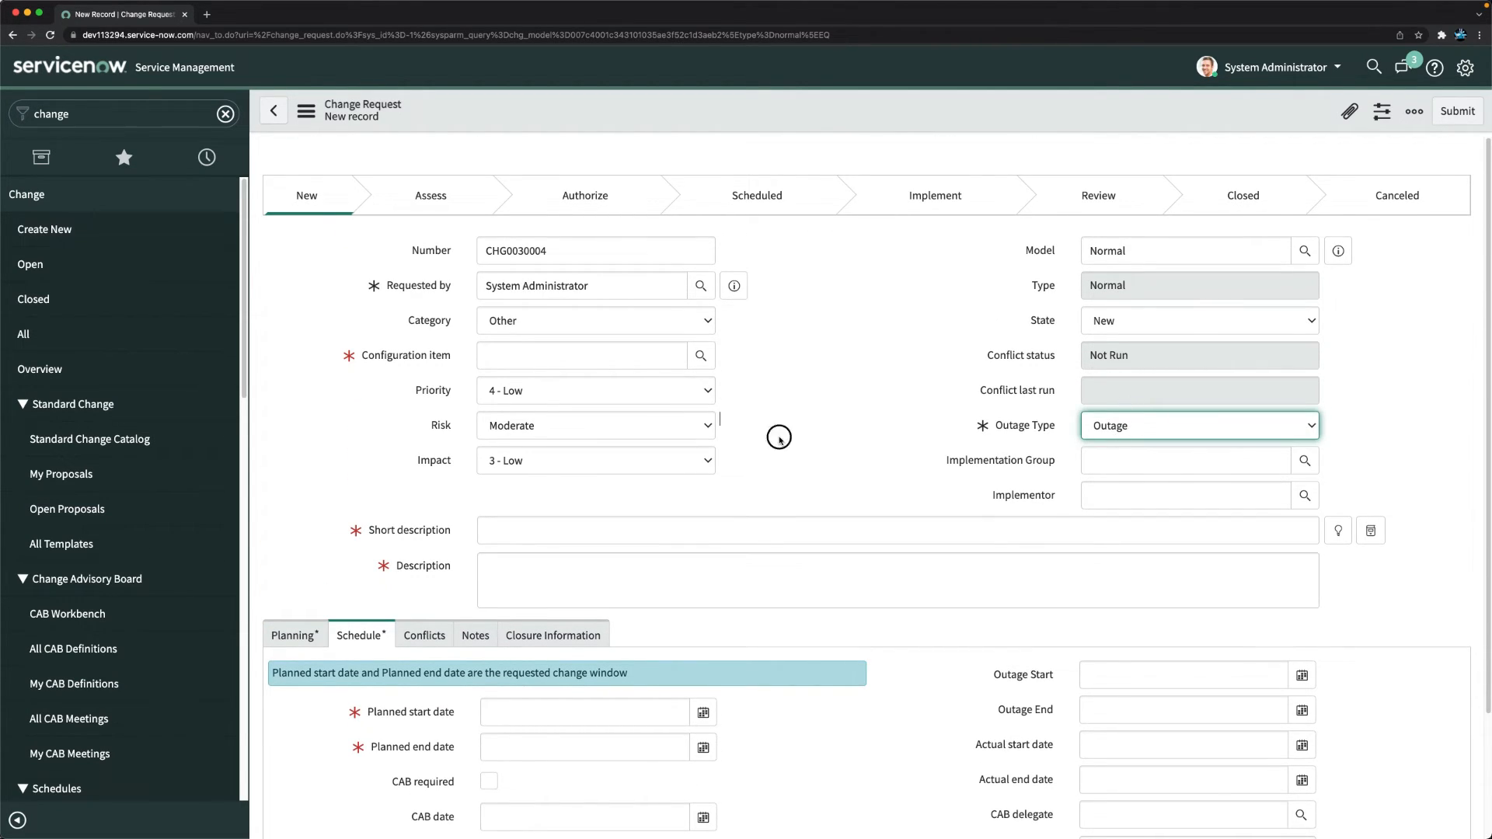
scroll(889, 566, "down", 2)
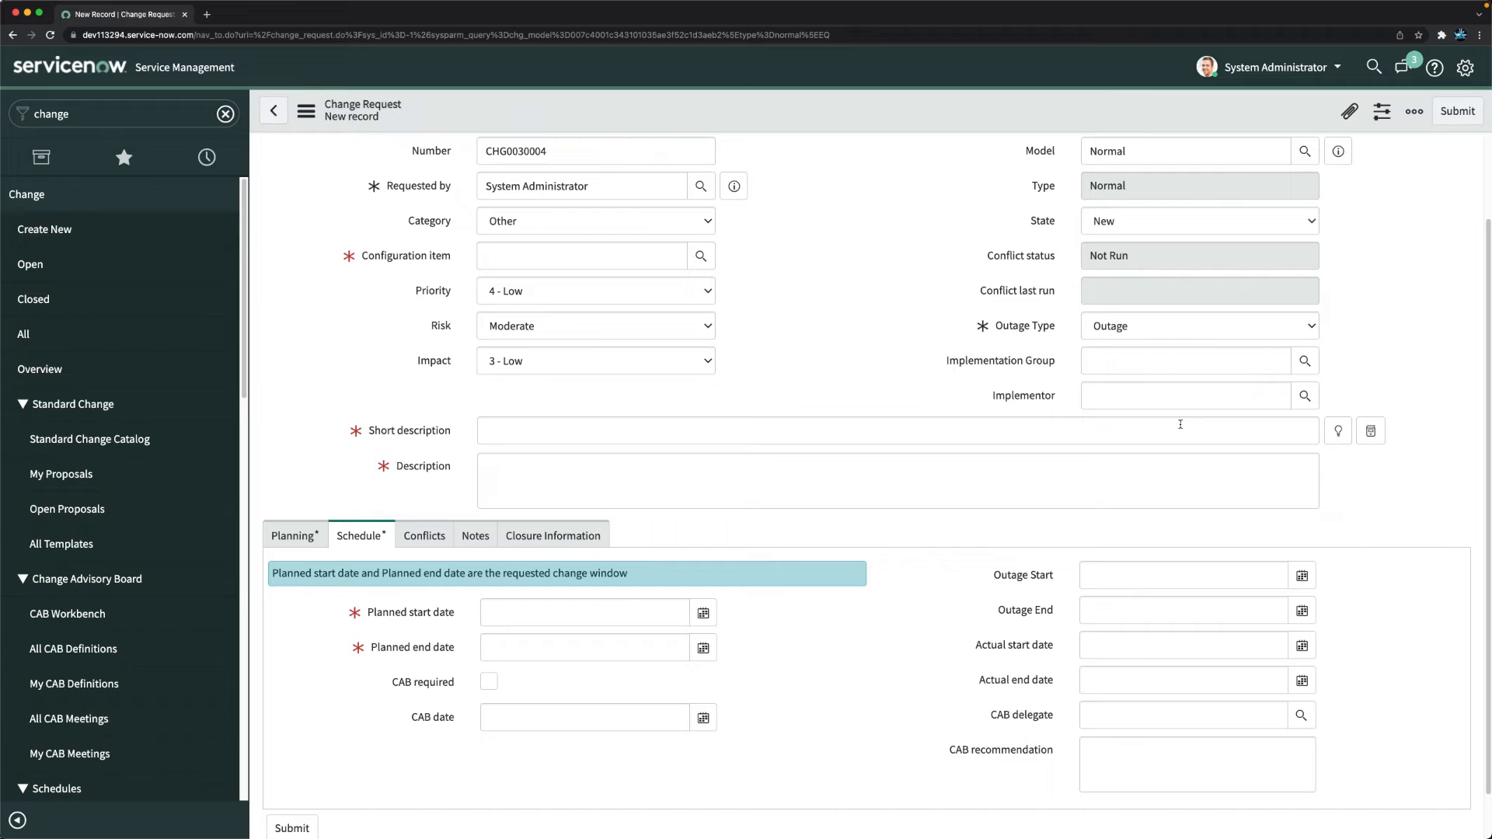
Open the UI policies for the change request table, leaving the unsaved change request, and start a new policy.
right_click(744, 108)
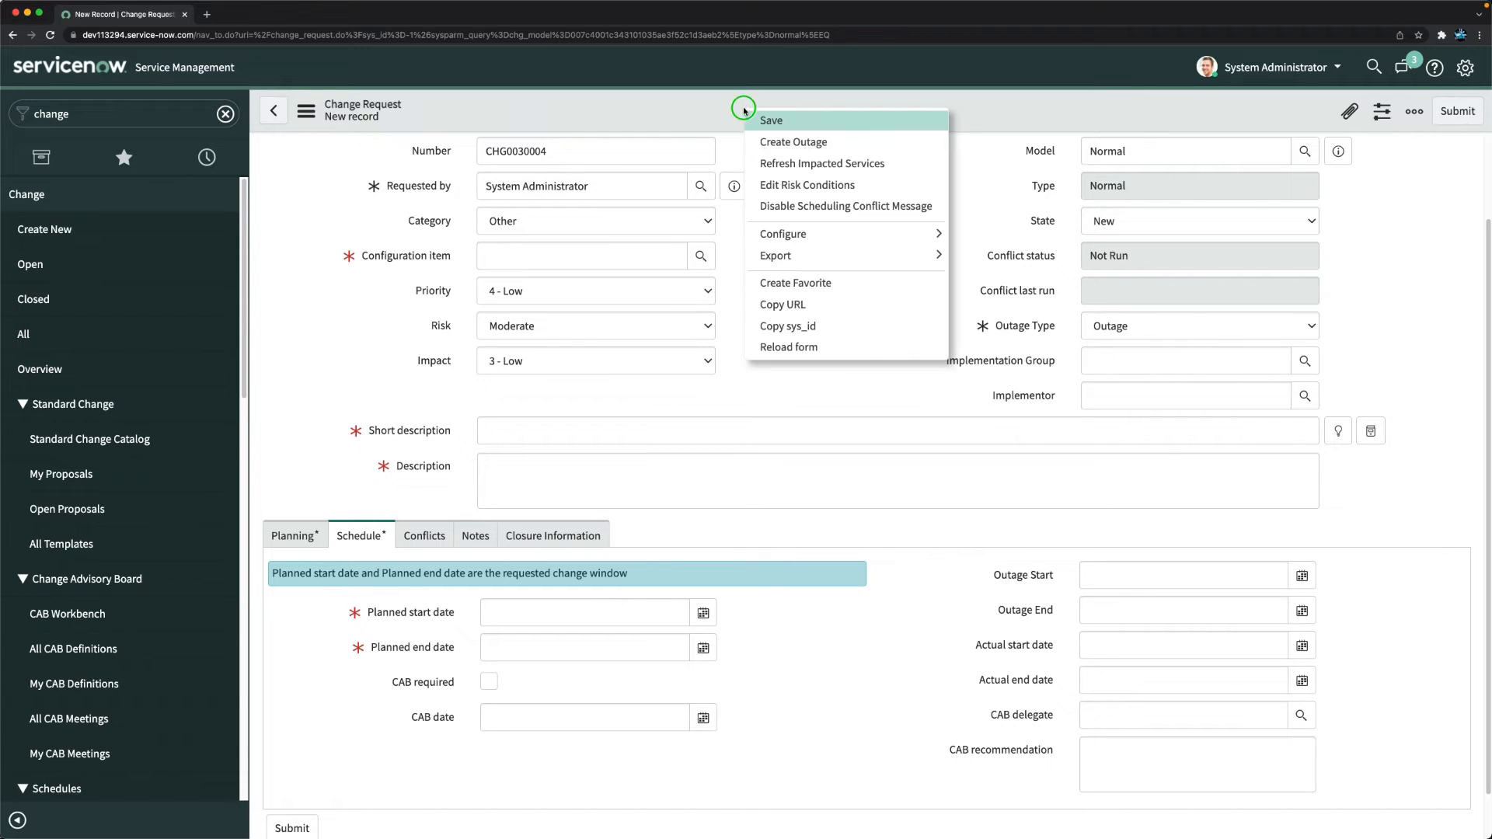
mouse_move(918, 236)
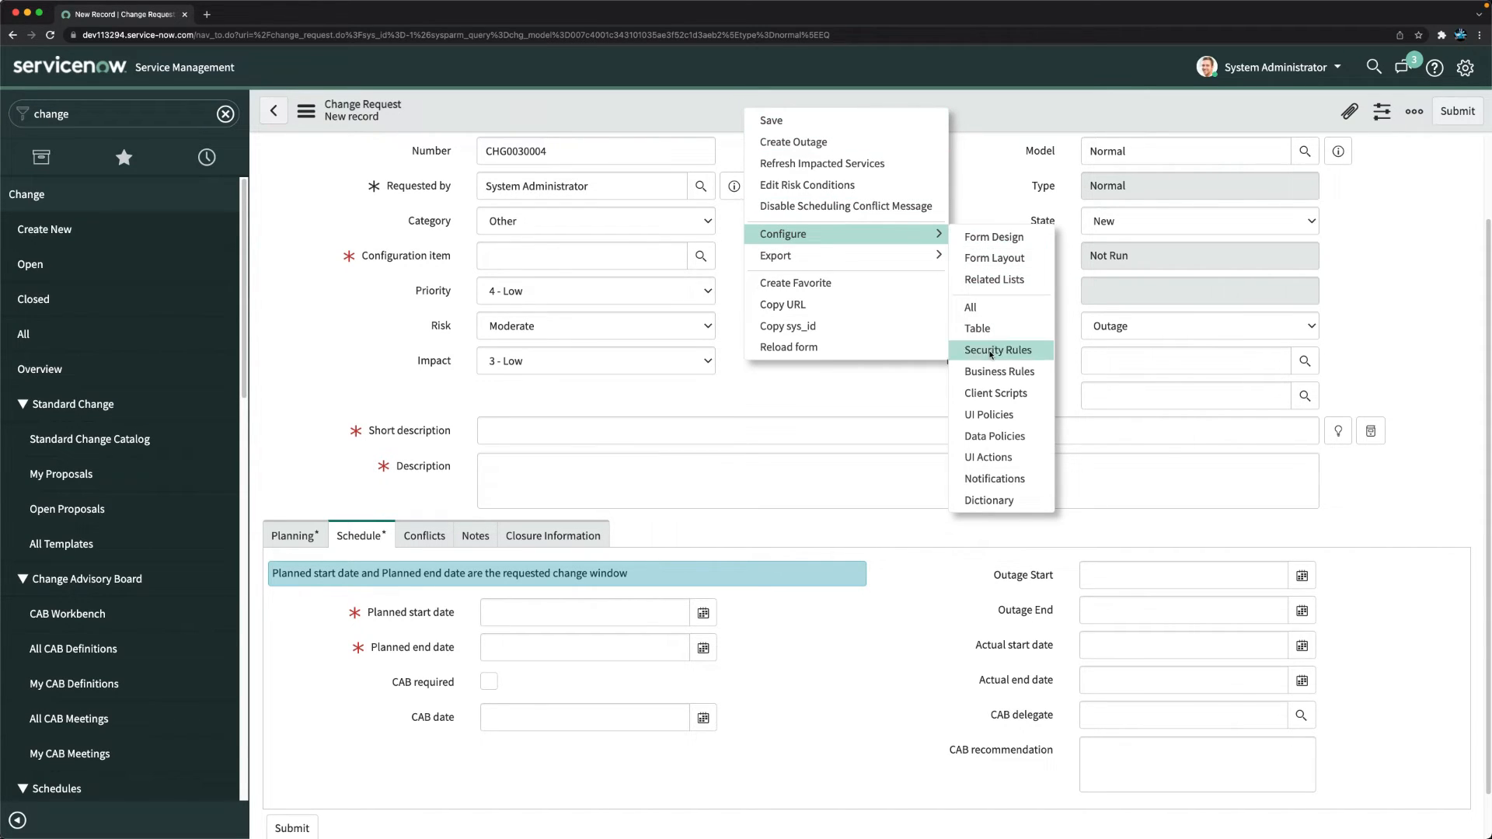
left_click(993, 423)
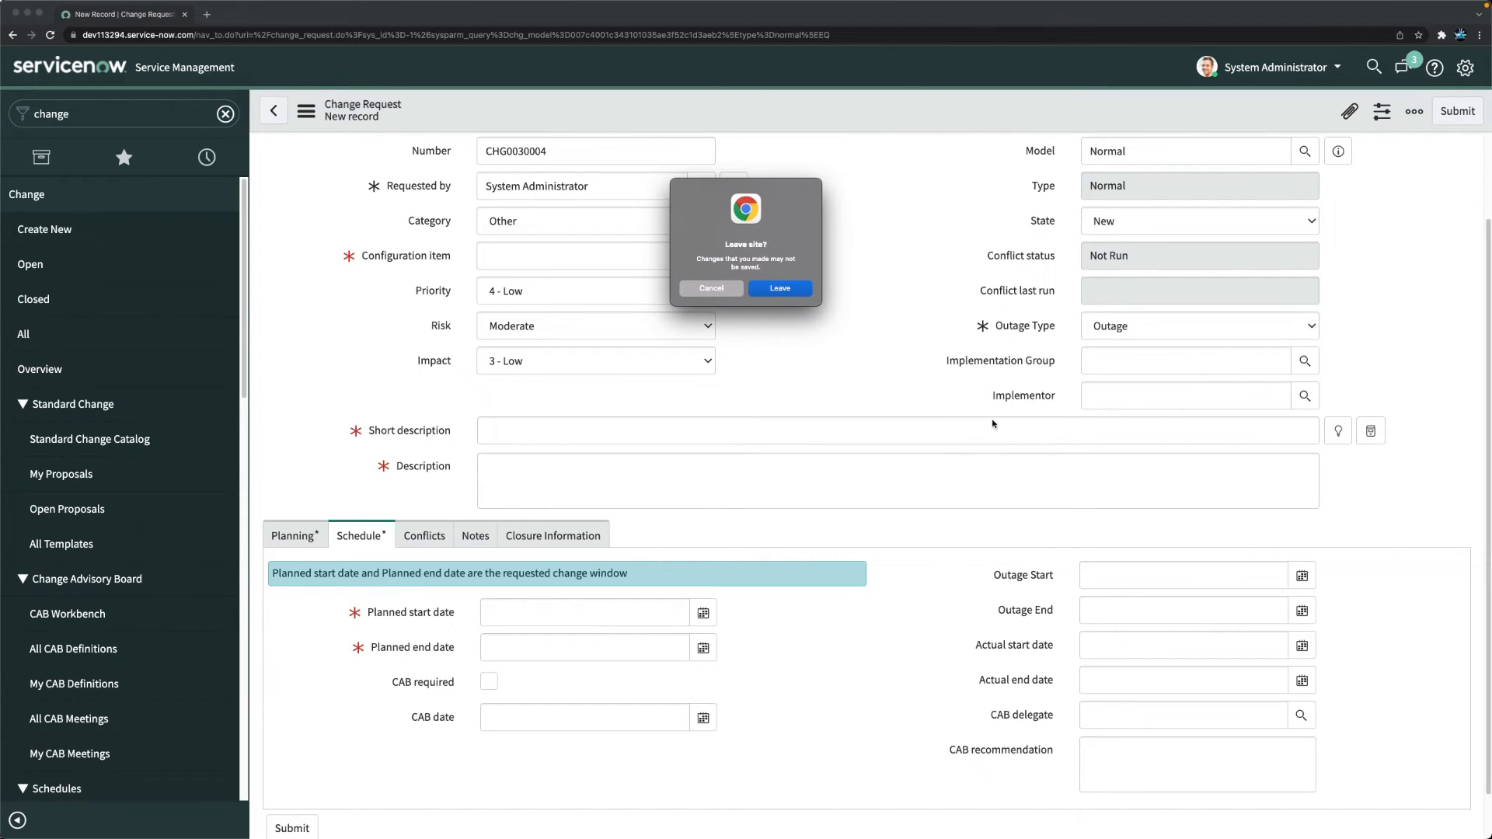
left_click(777, 289)
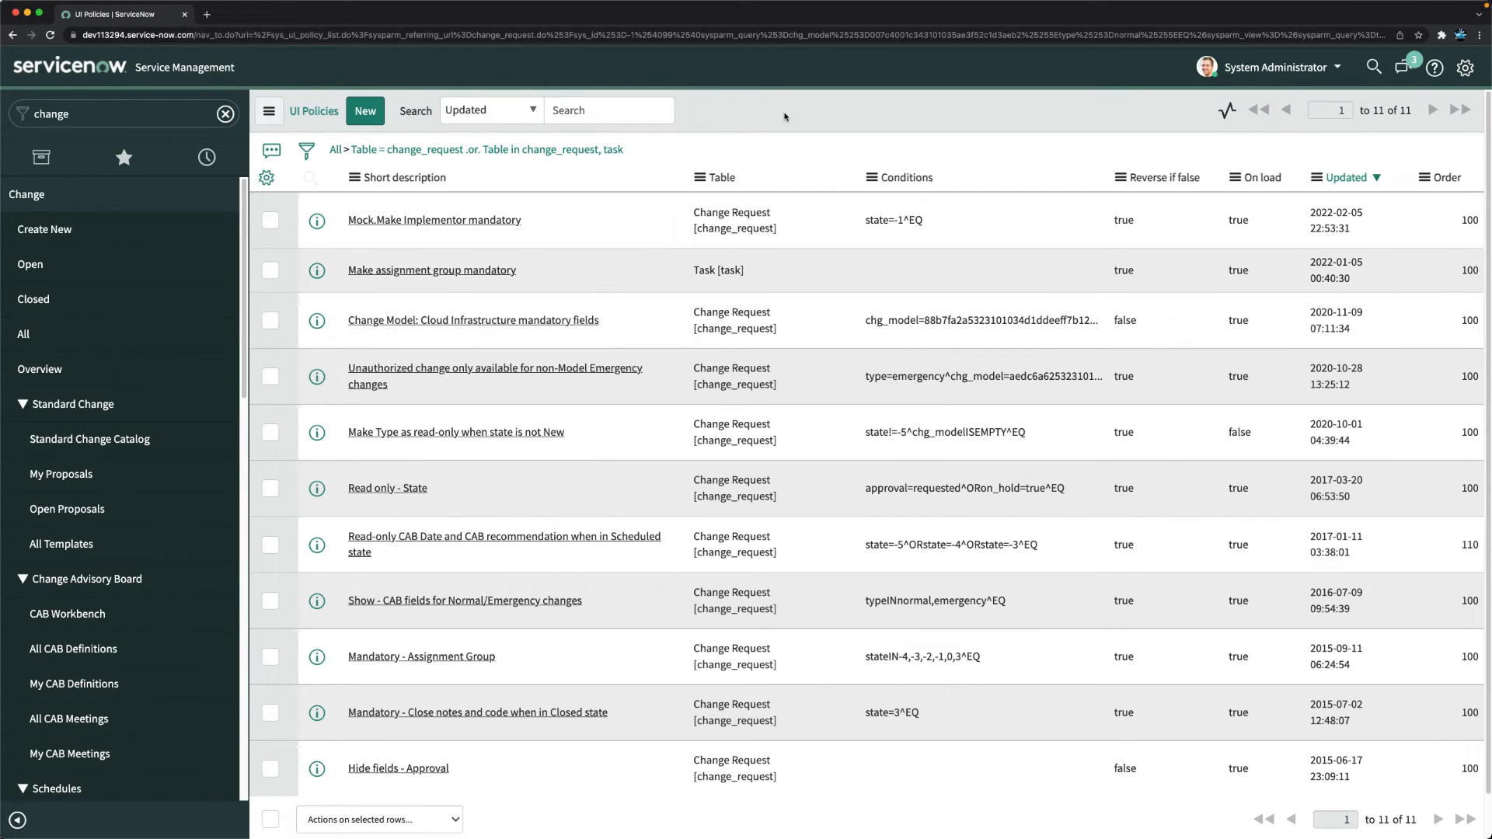
left_click(366, 117)
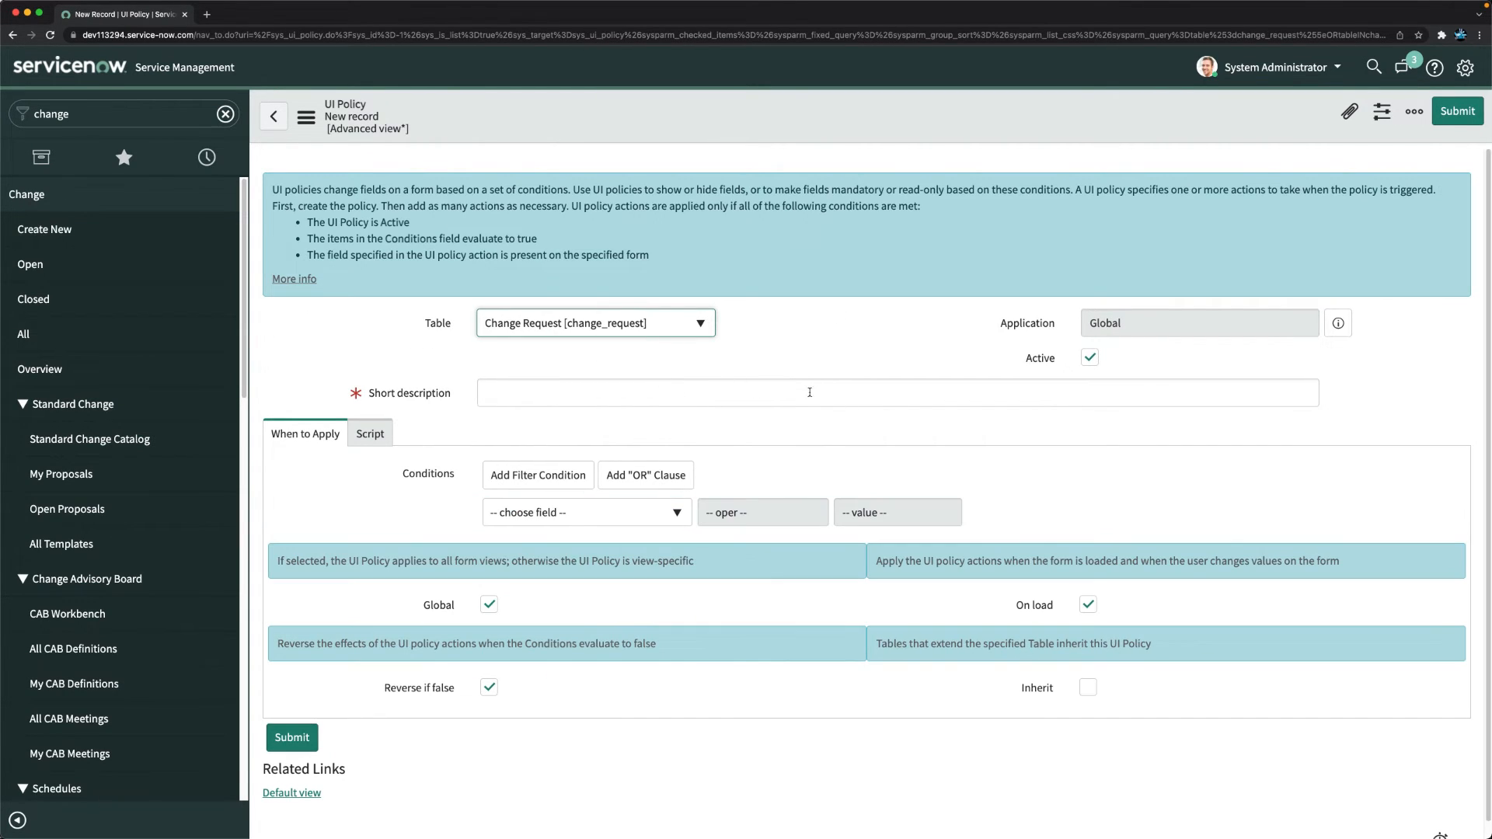
Give the new UI policy the short description "MOCK.Make Outage fields mandatory".
left_click(743, 395)
type("mask")
key("BackSpace")
key("BackSpace")
type("MOck")
type("CK")
type(".Mak")
type("e Outage field")
type("s manda")
type("tory")
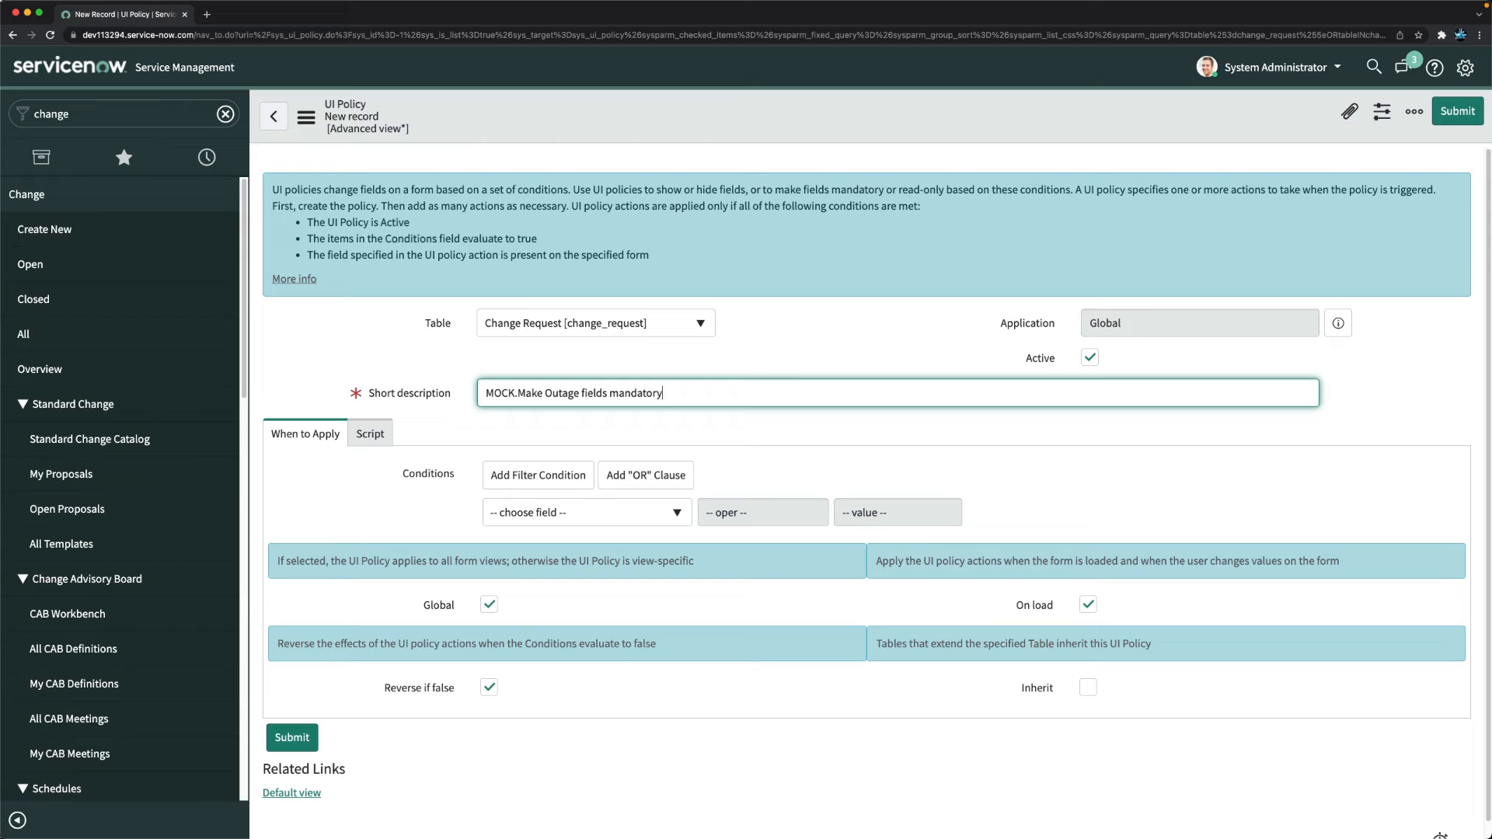
Add a policy condition on the Outage Type field with the operator "is one of".
left_click(550, 513)
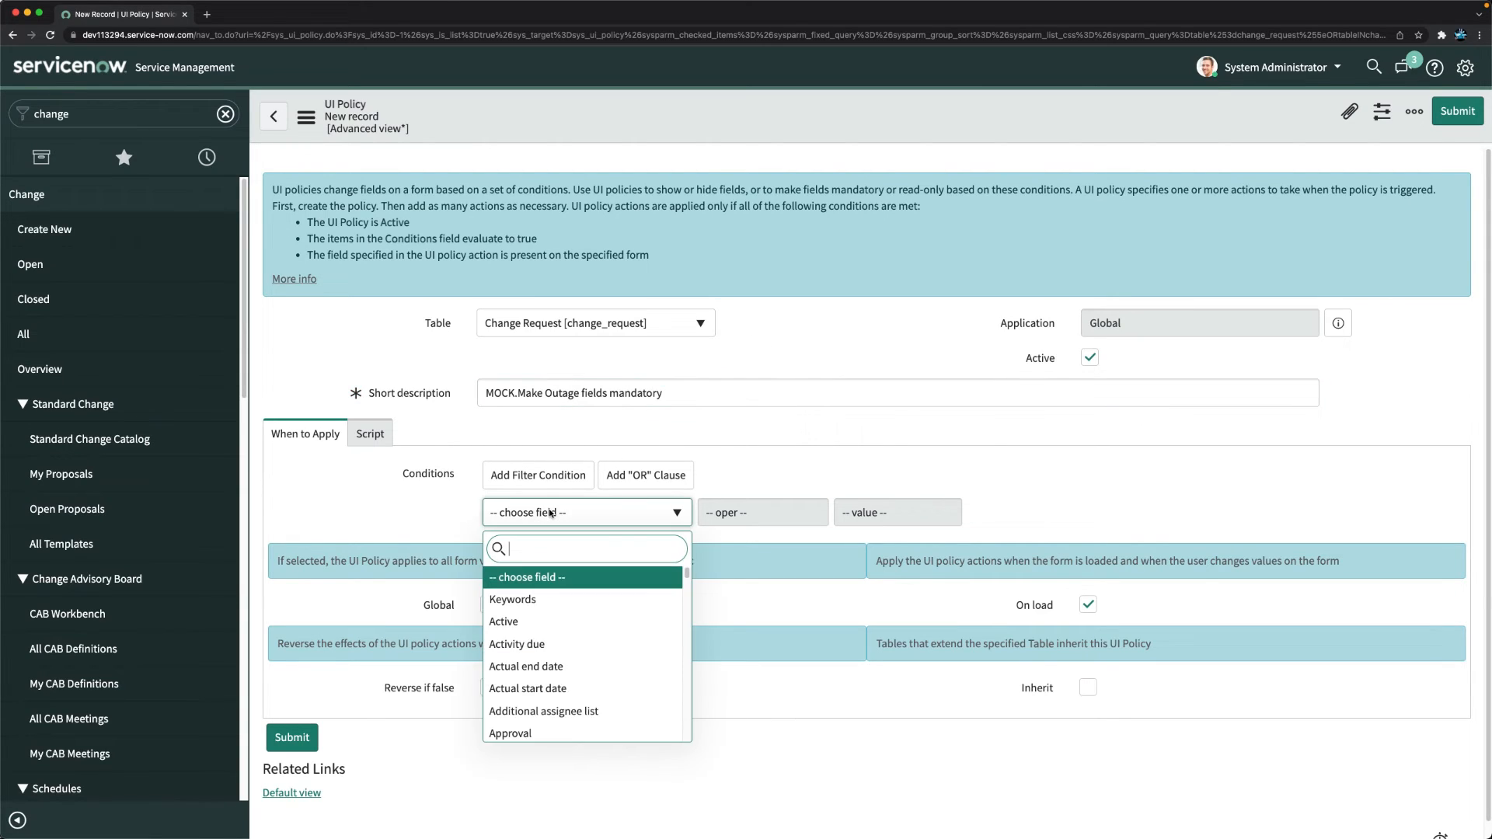
type("out")
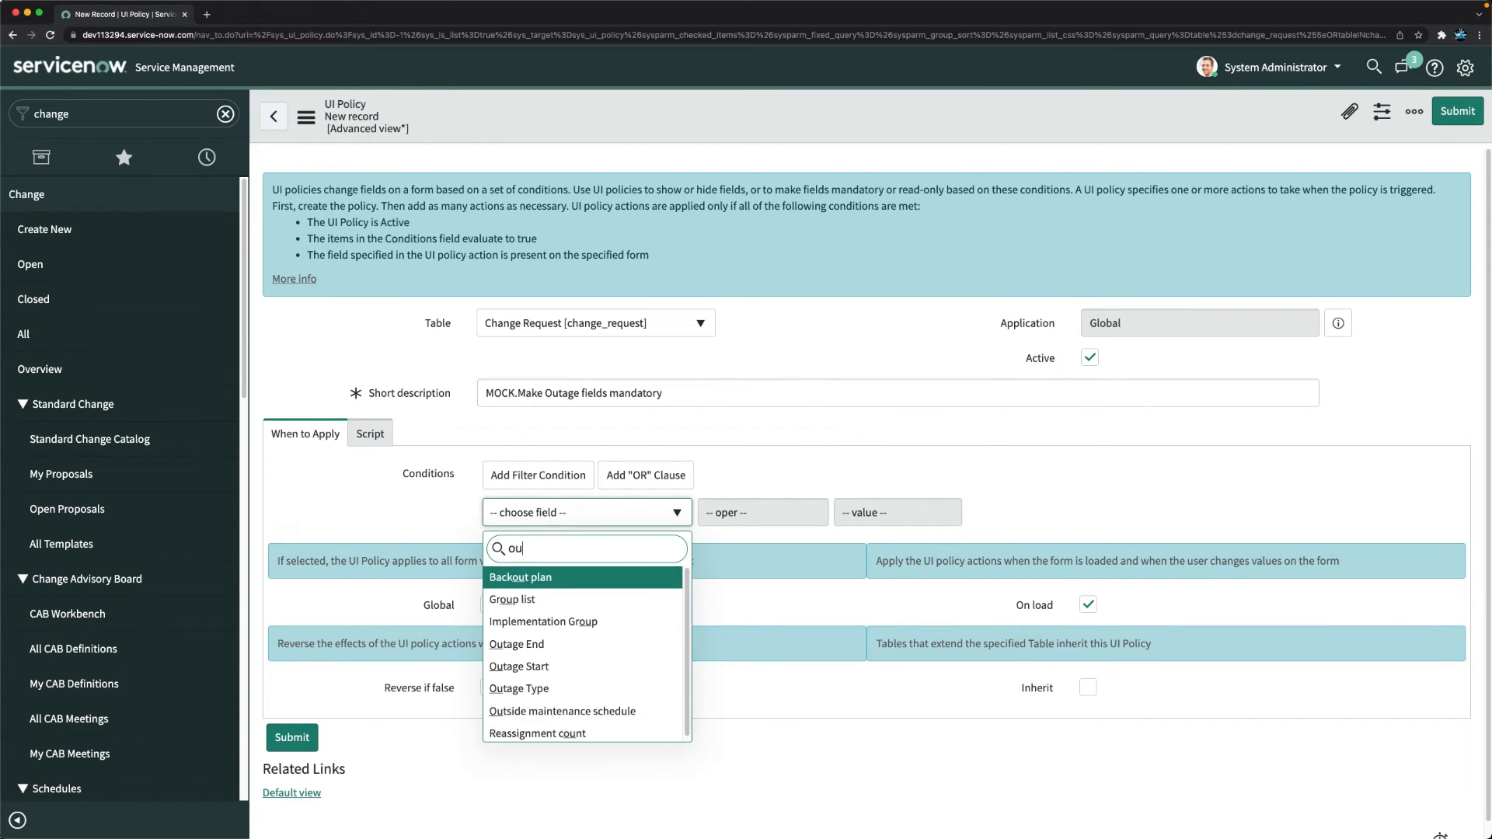
key("Down")
key("Down")
key("Down")
key("Return")
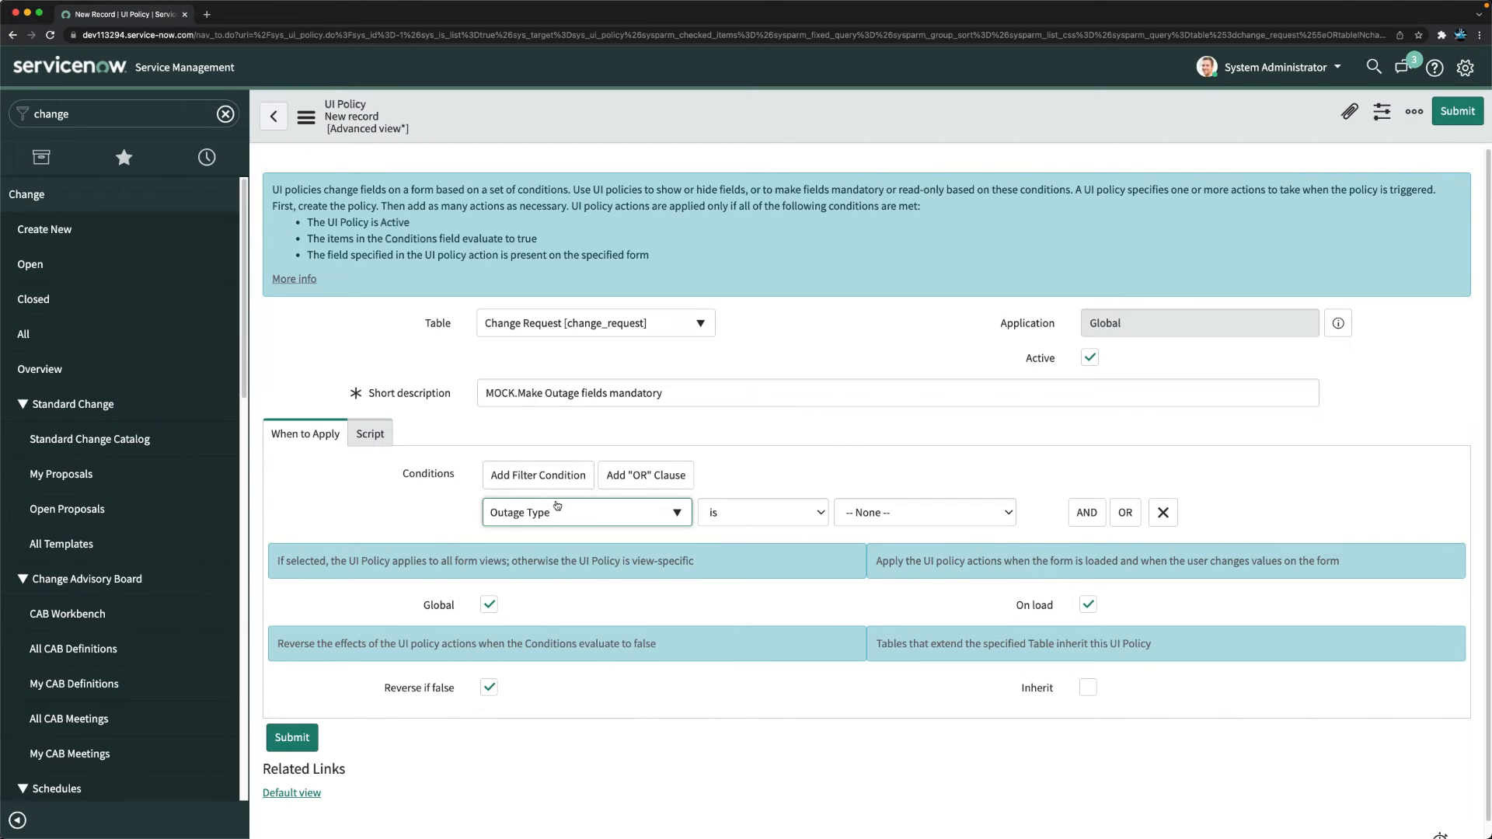
left_click(879, 513)
left_click(739, 514)
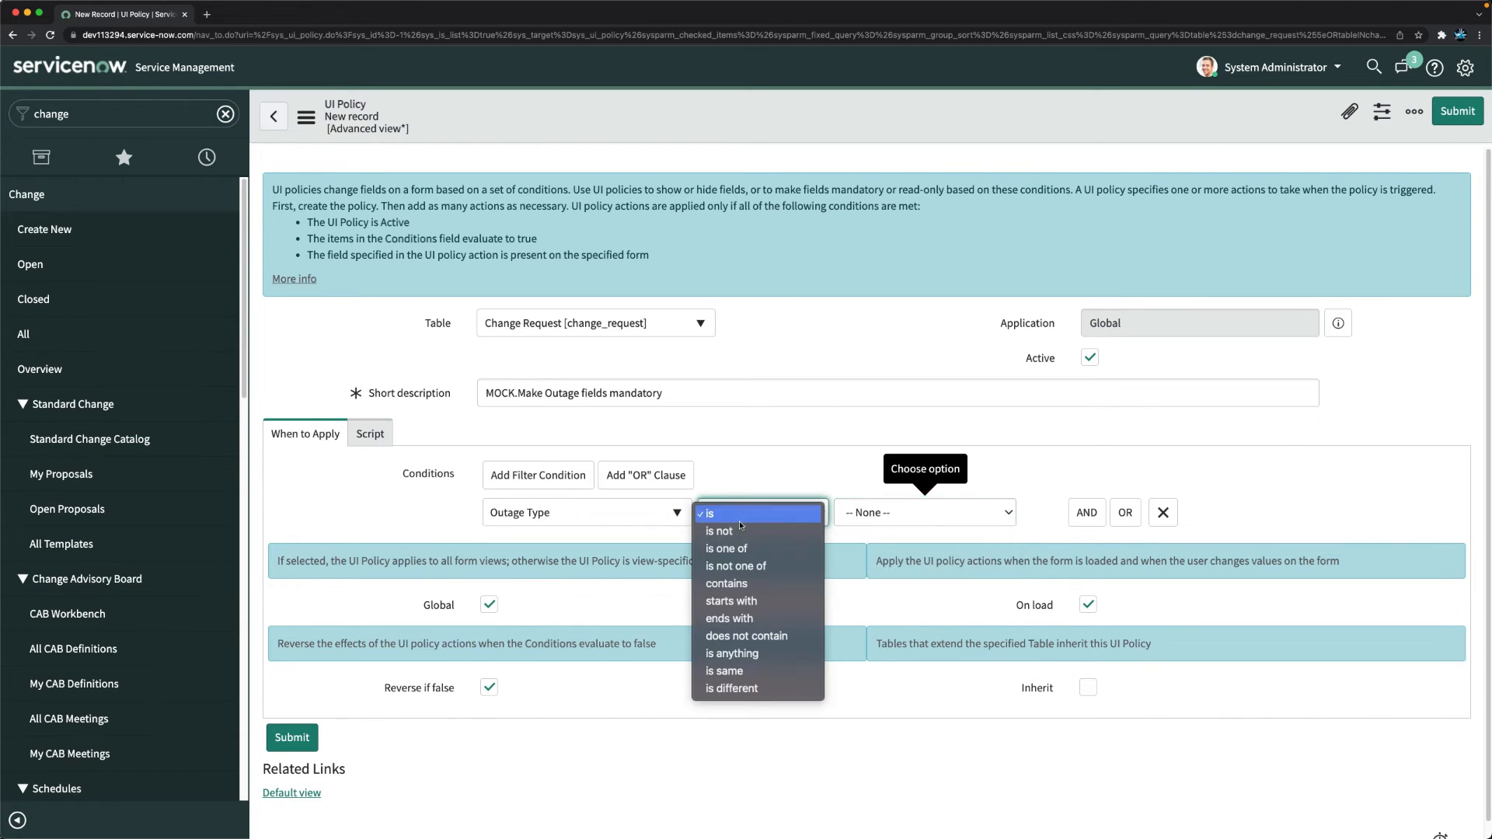
left_click(742, 542)
Select both Outage and Degradation as the condition's values and save the UI policy without leaving its form.
left_click(866, 516)
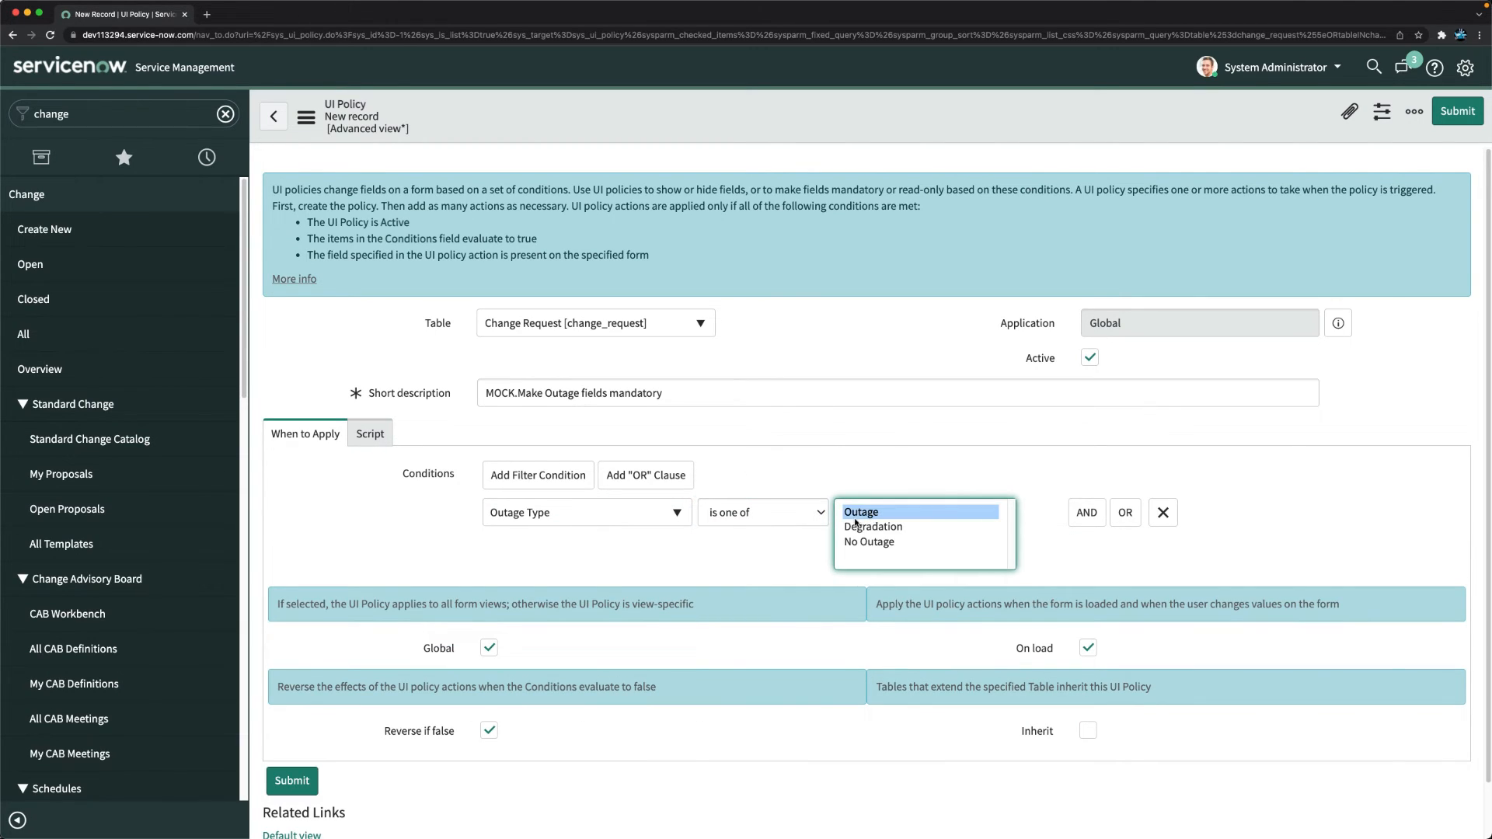
left_click(881, 525, "ctrl")
left_click(869, 498)
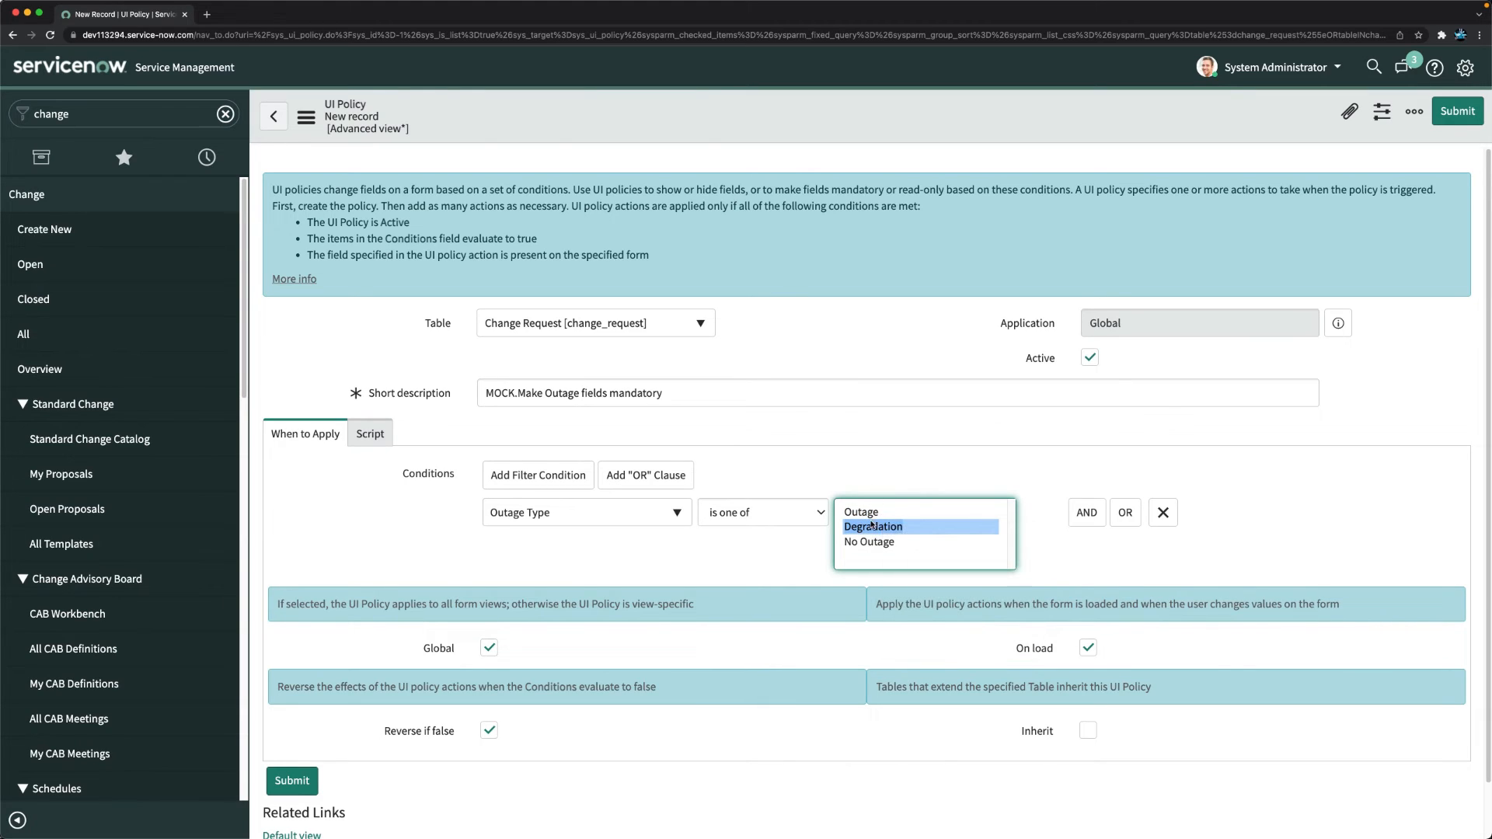
left_click(866, 515)
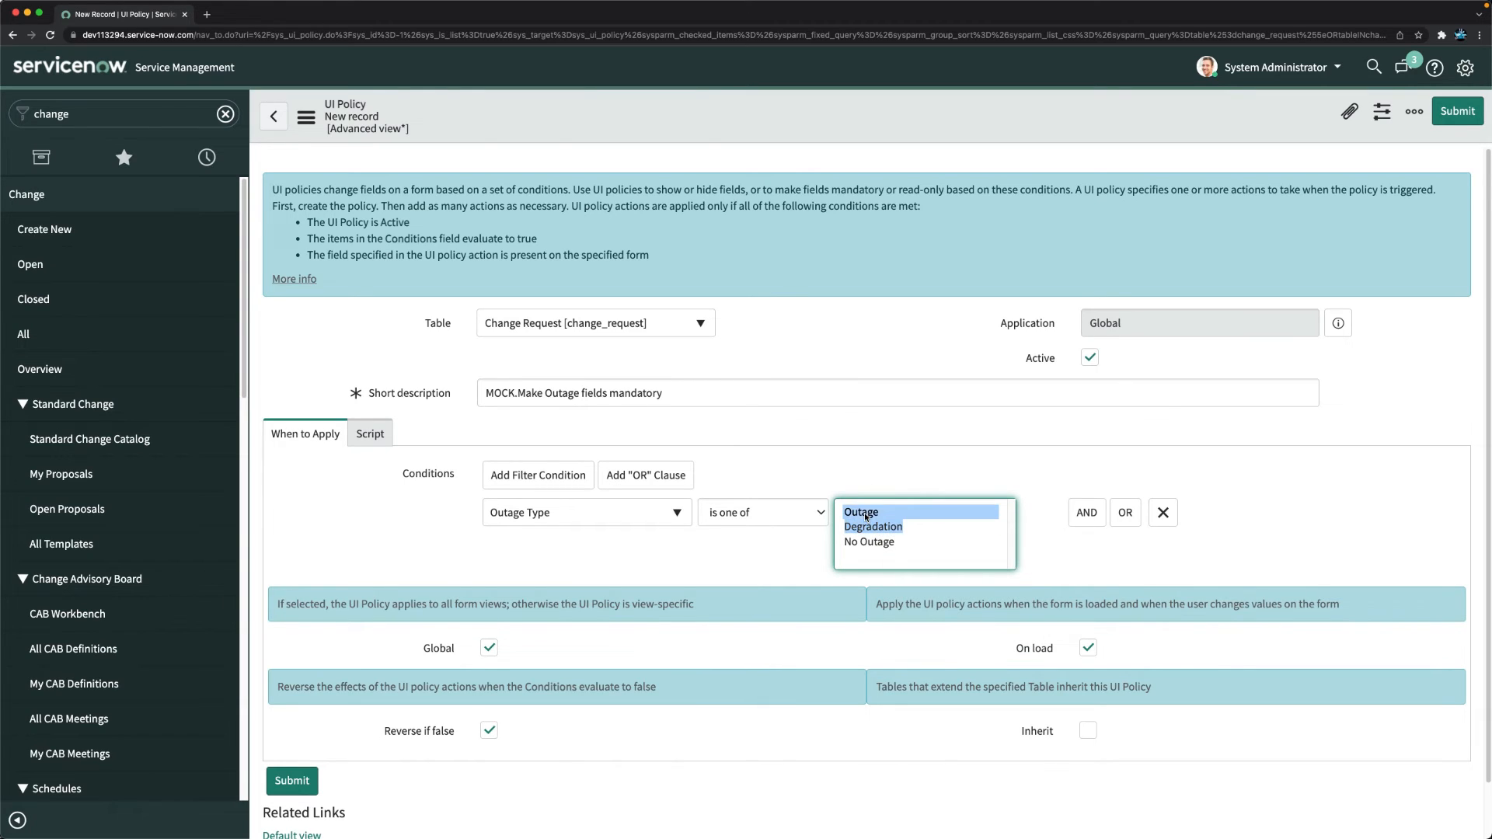
left_click(904, 531, "super")
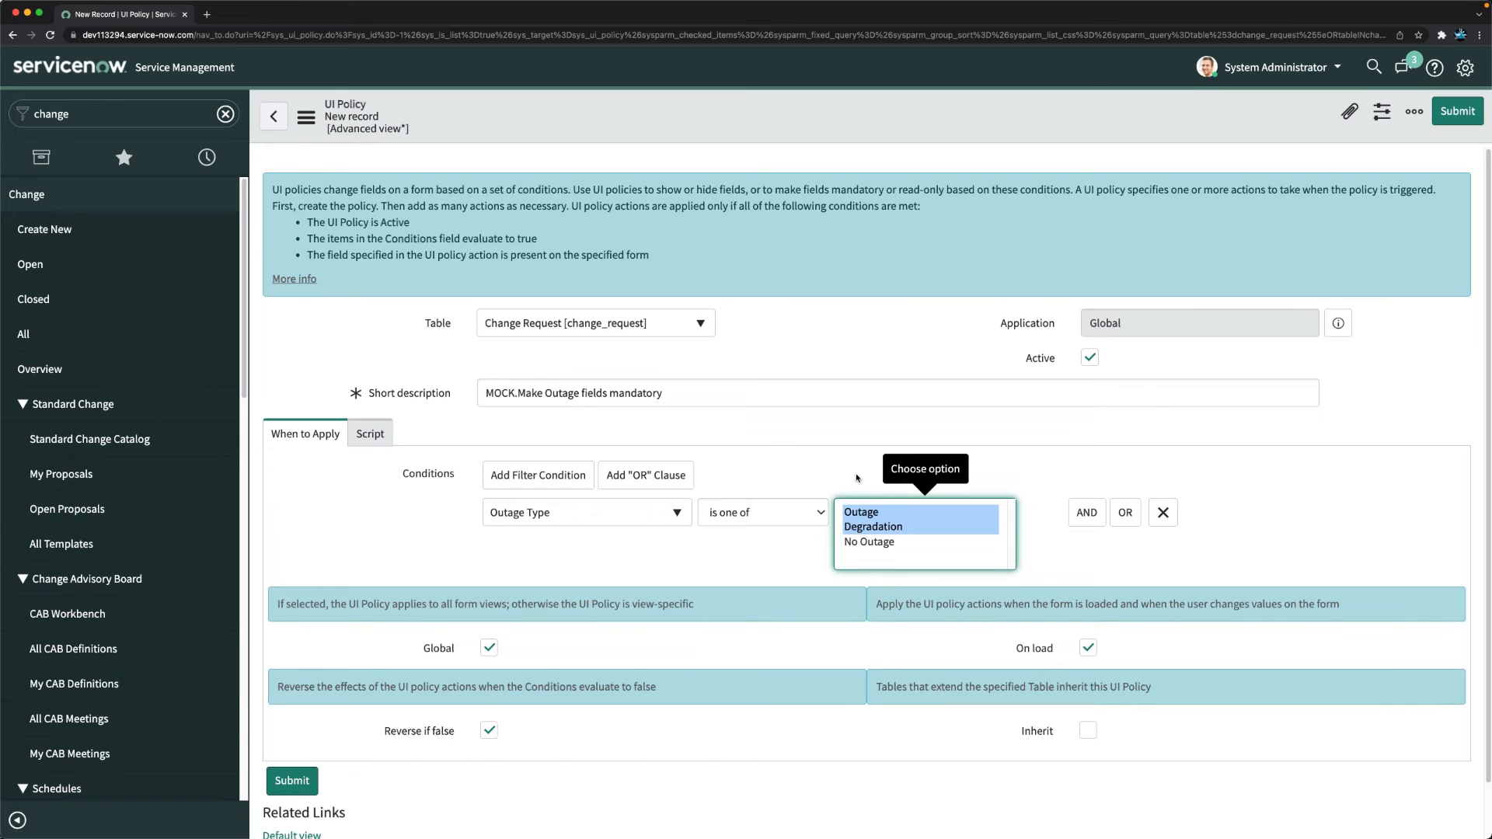
scroll(673, 513, "down", 1)
scroll(673, 512, "up", 1)
right_click(787, 105)
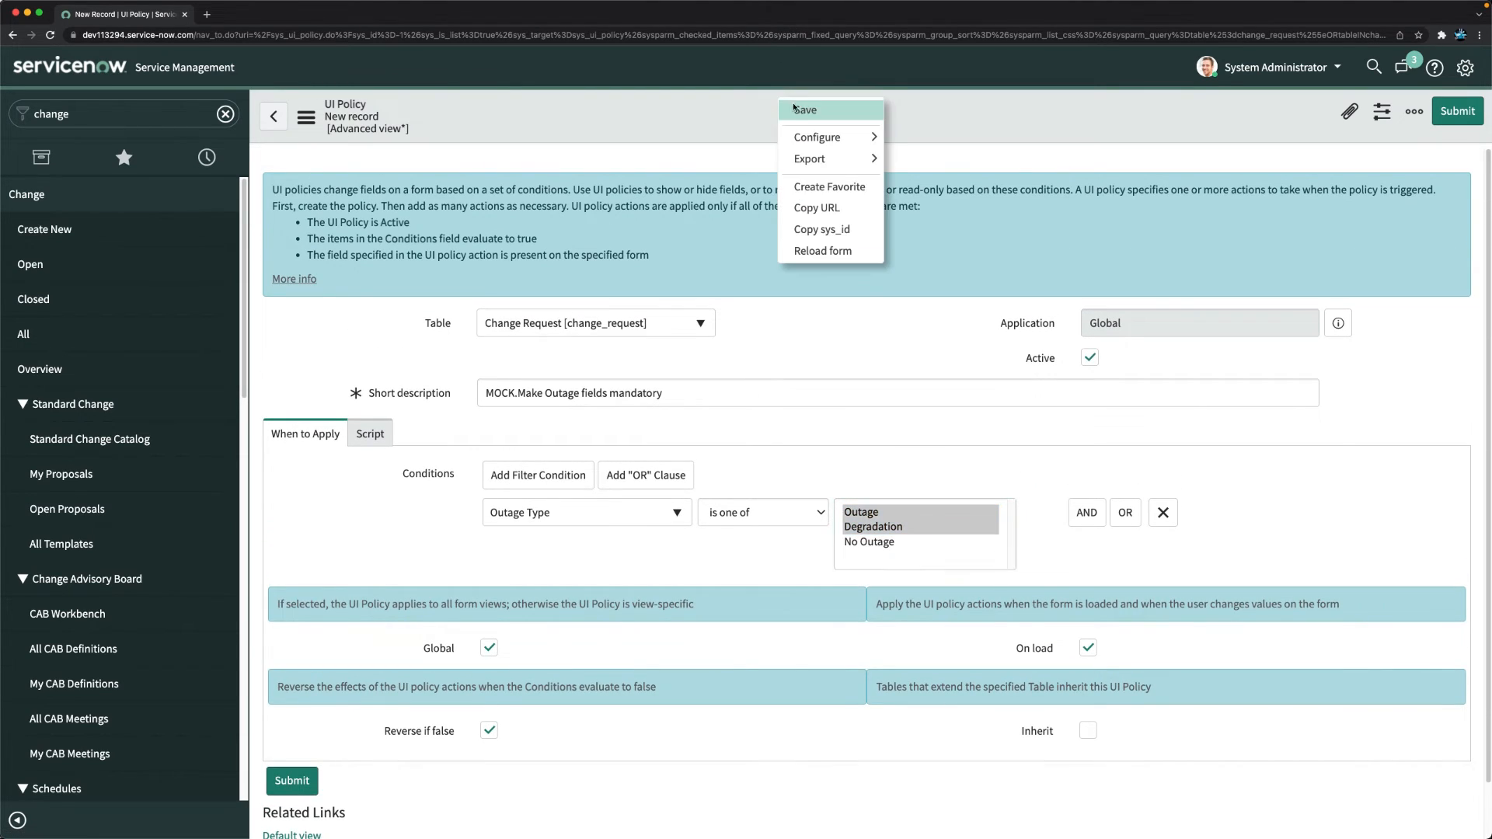
left_click(789, 109)
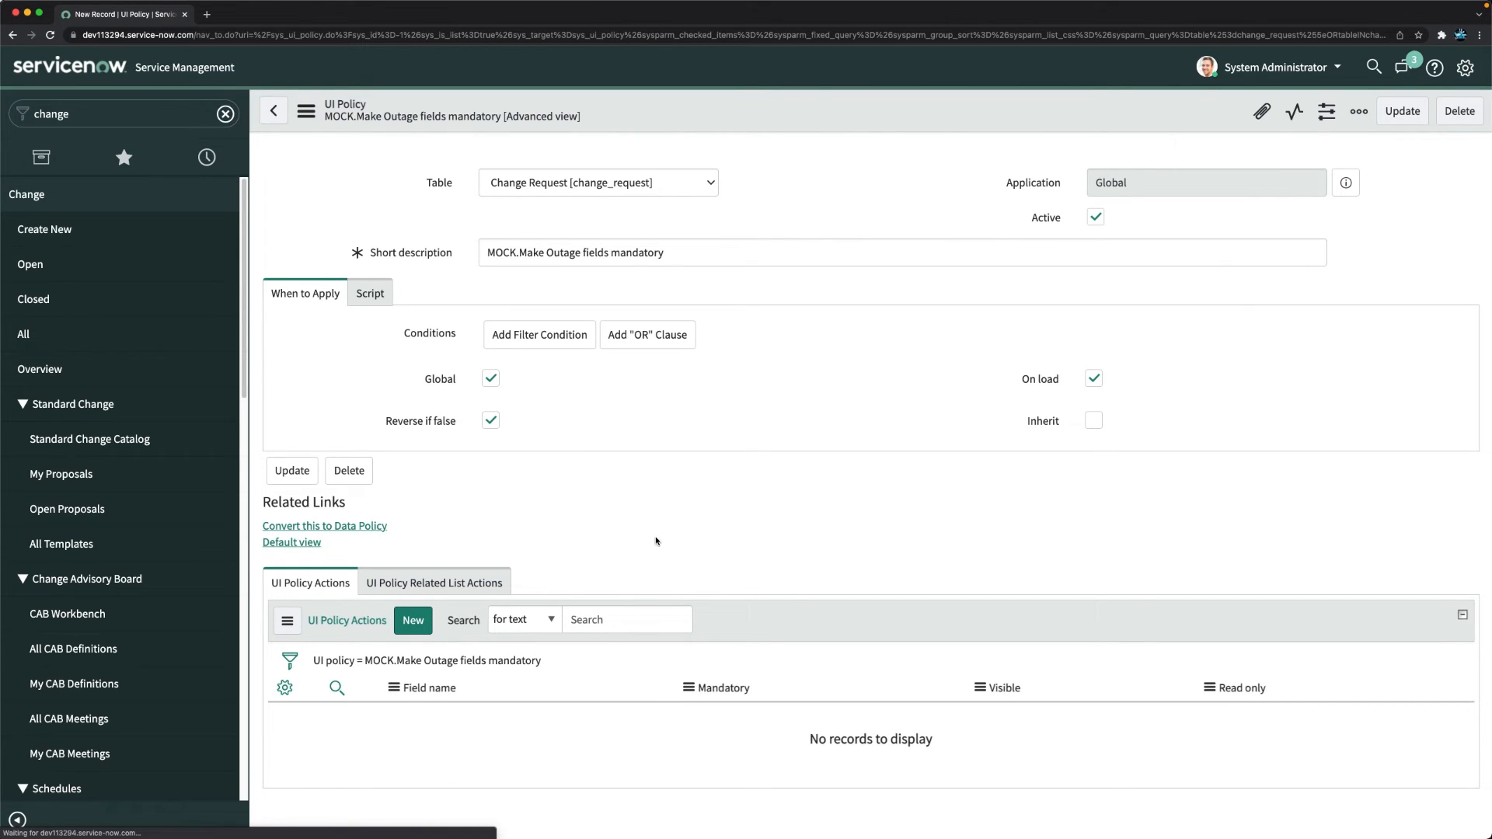
Create a new UI policy action for the outage policy and choose Outage Start as its field.
scroll(619, 555, "down", 4)
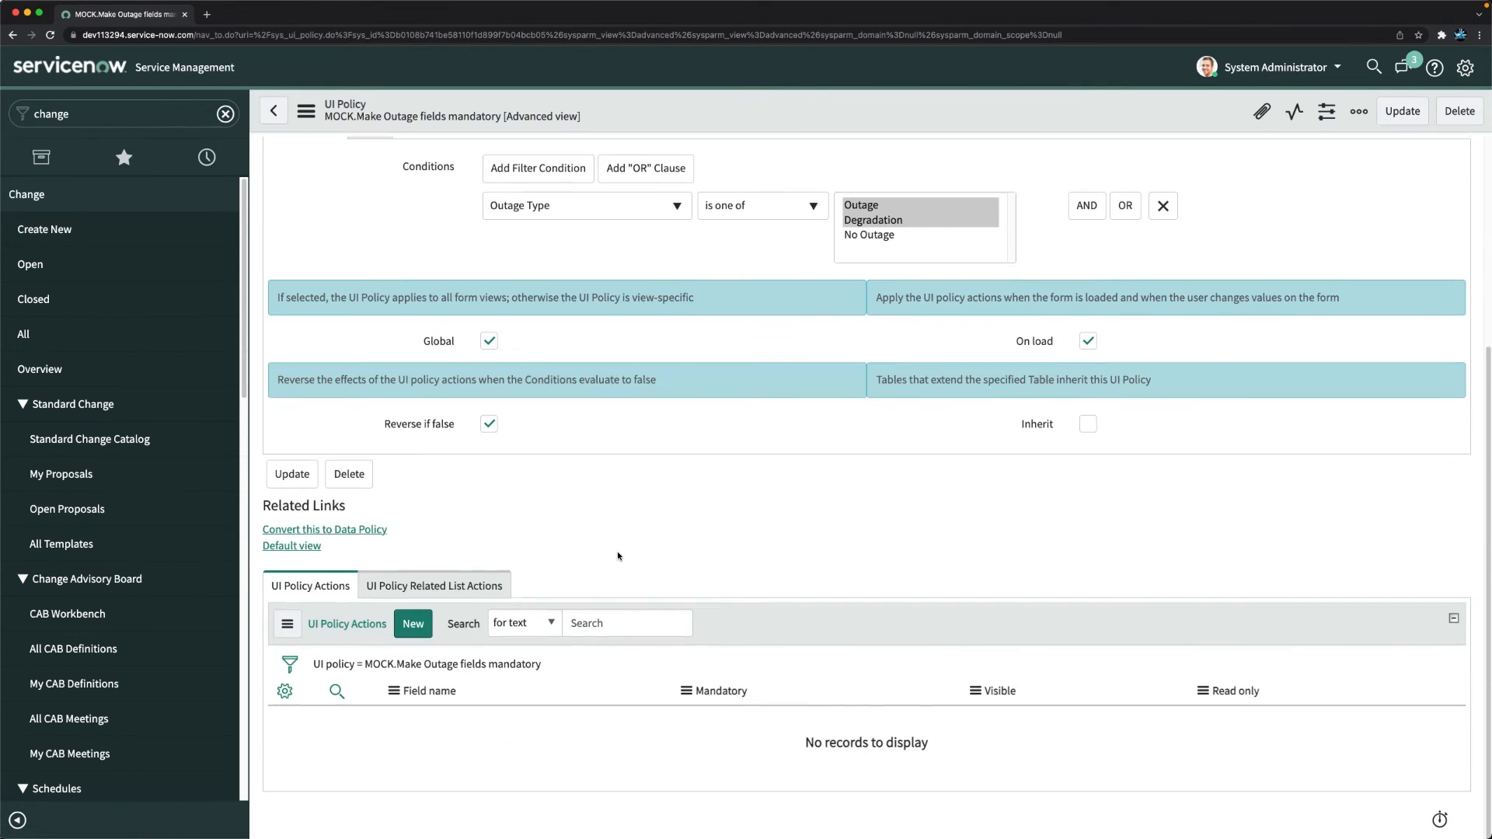
left_click(418, 632)
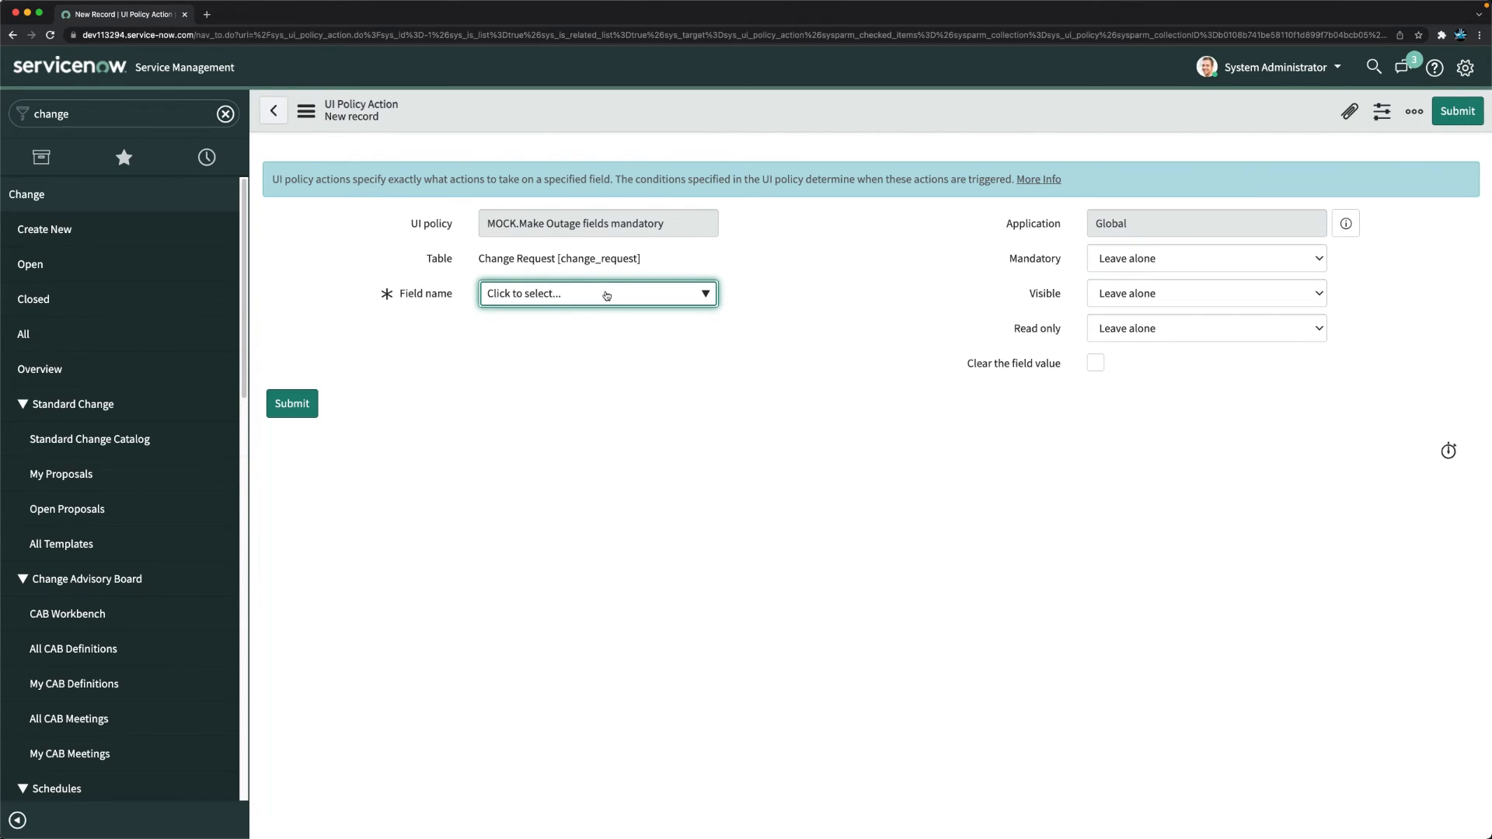
left_click(606, 295)
scroll(766, 305, "down", 15)
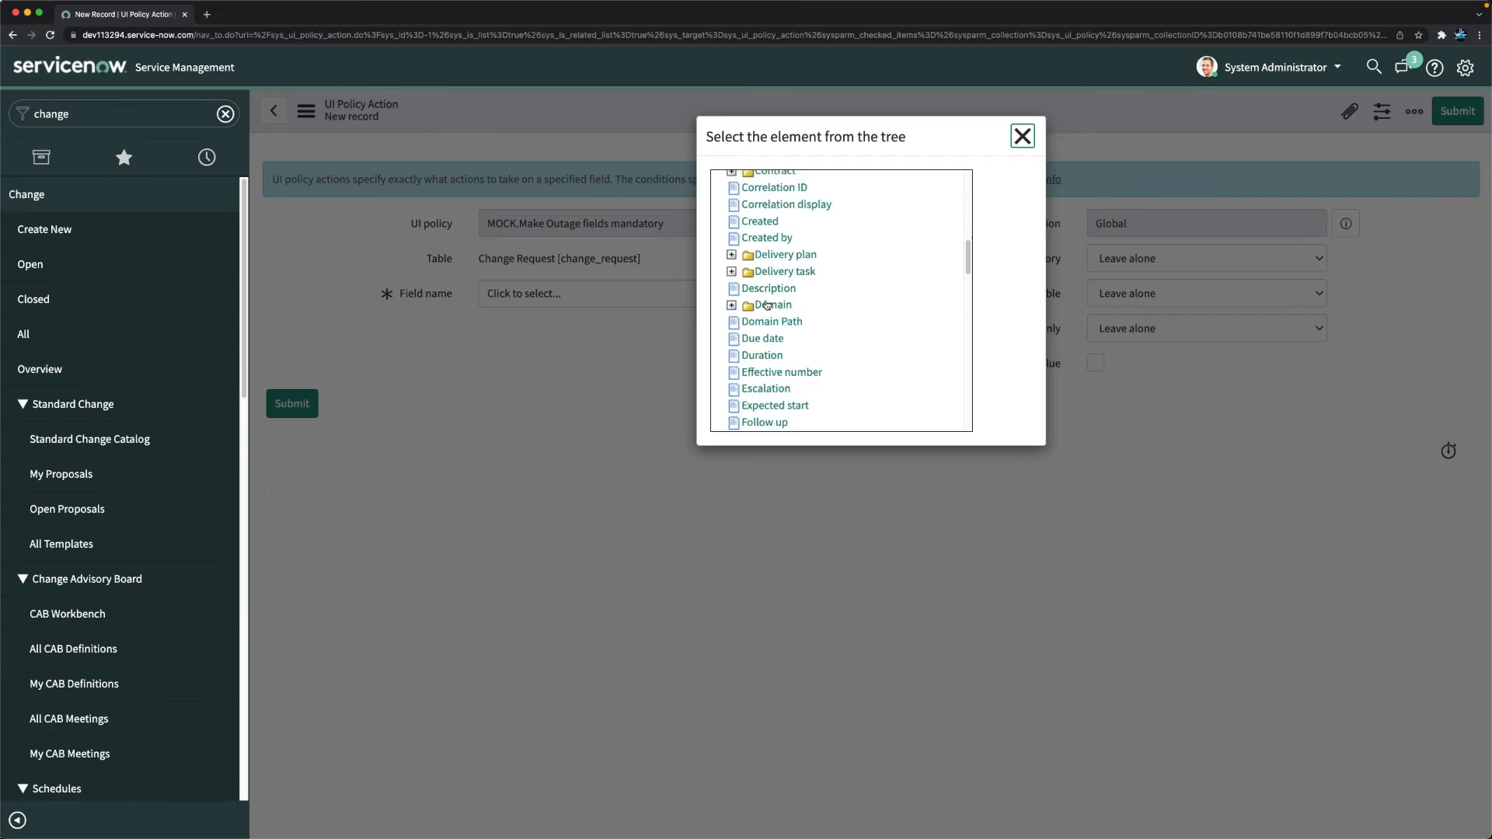
scroll(879, 293, "down", 10)
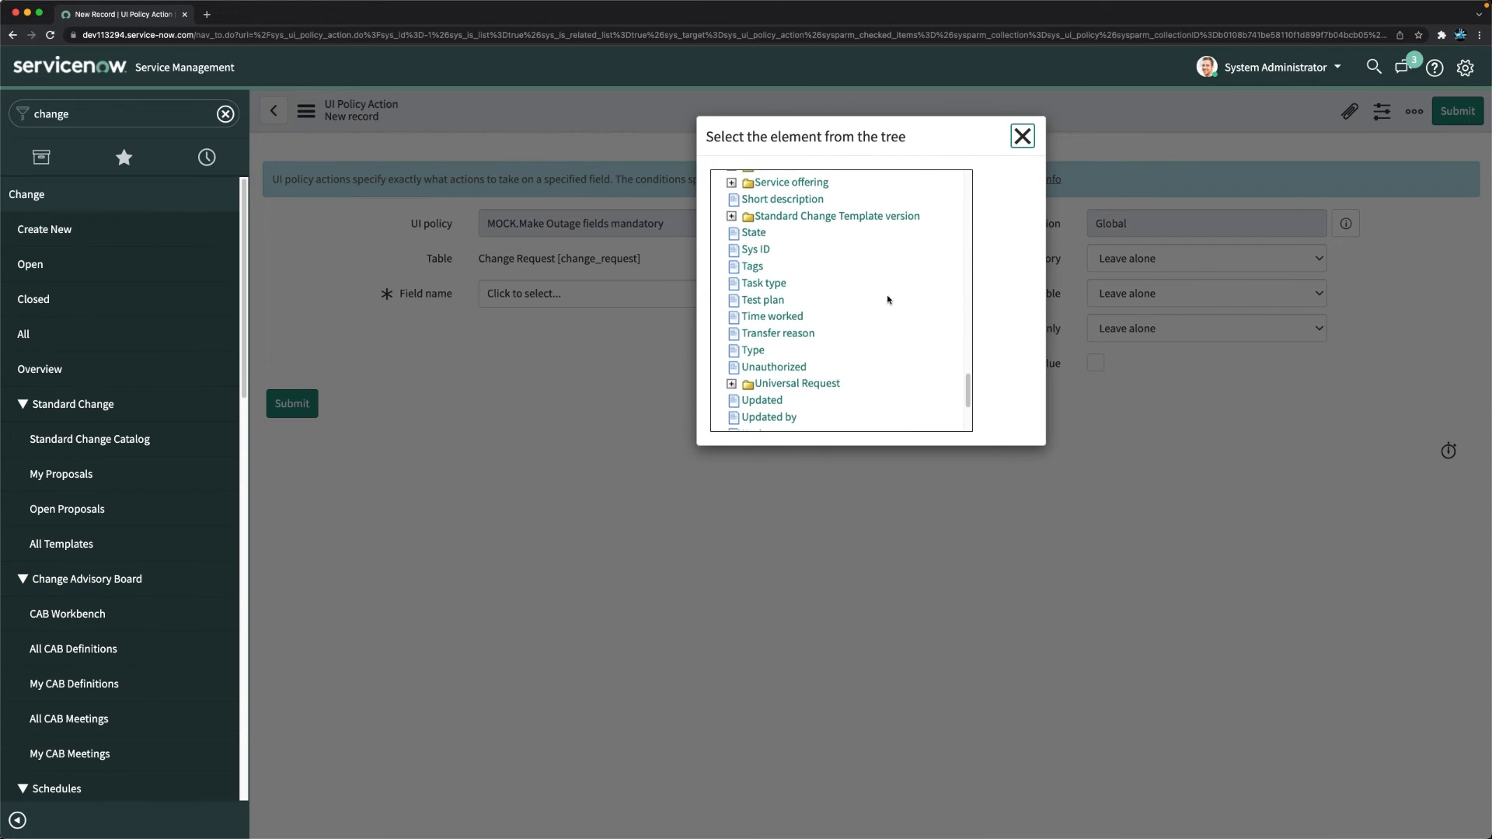
scroll(807, 346, "up", 5)
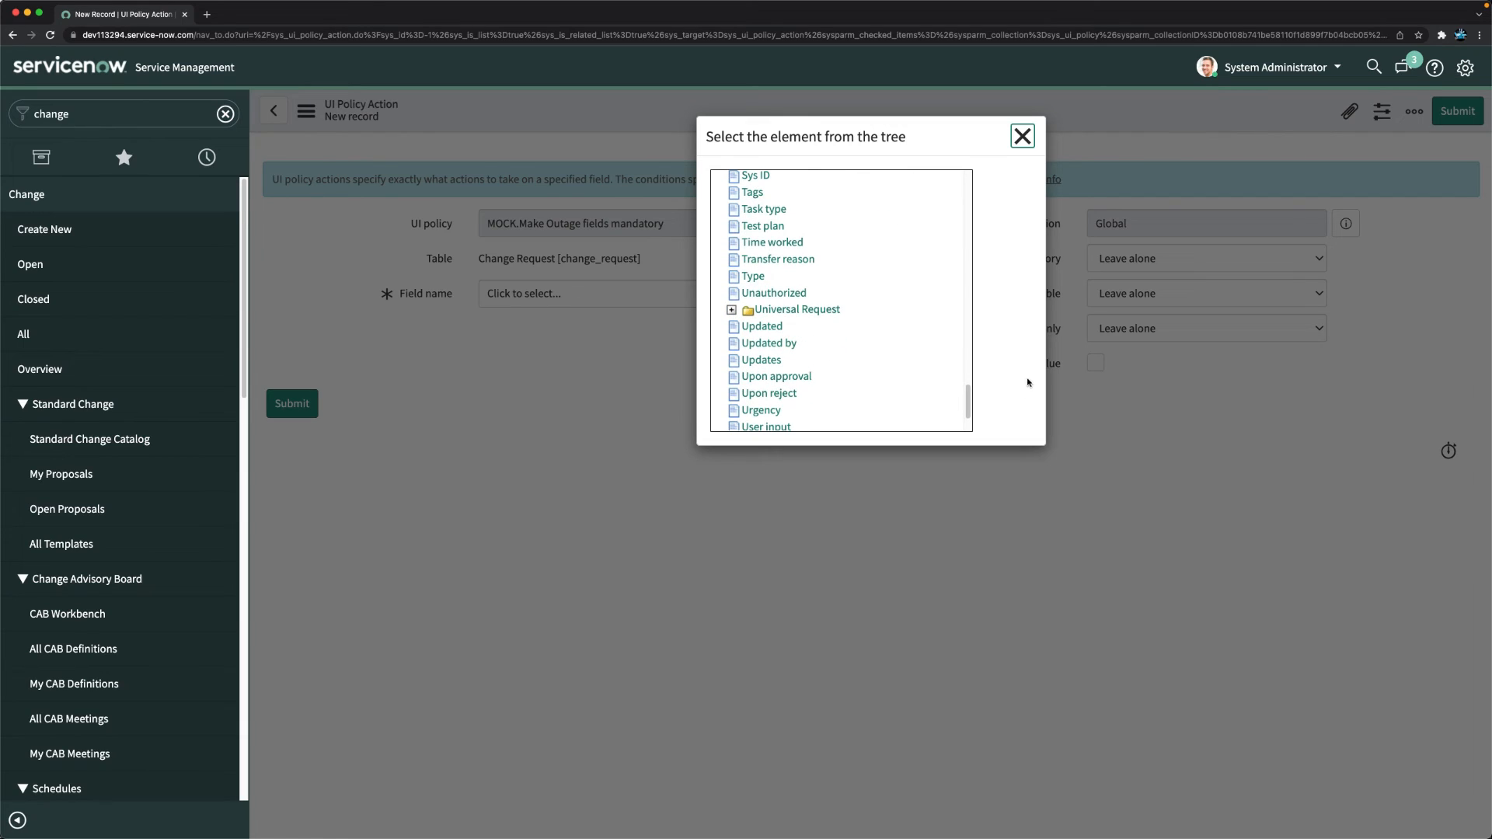
left_click_drag(969, 403, 969, 316)
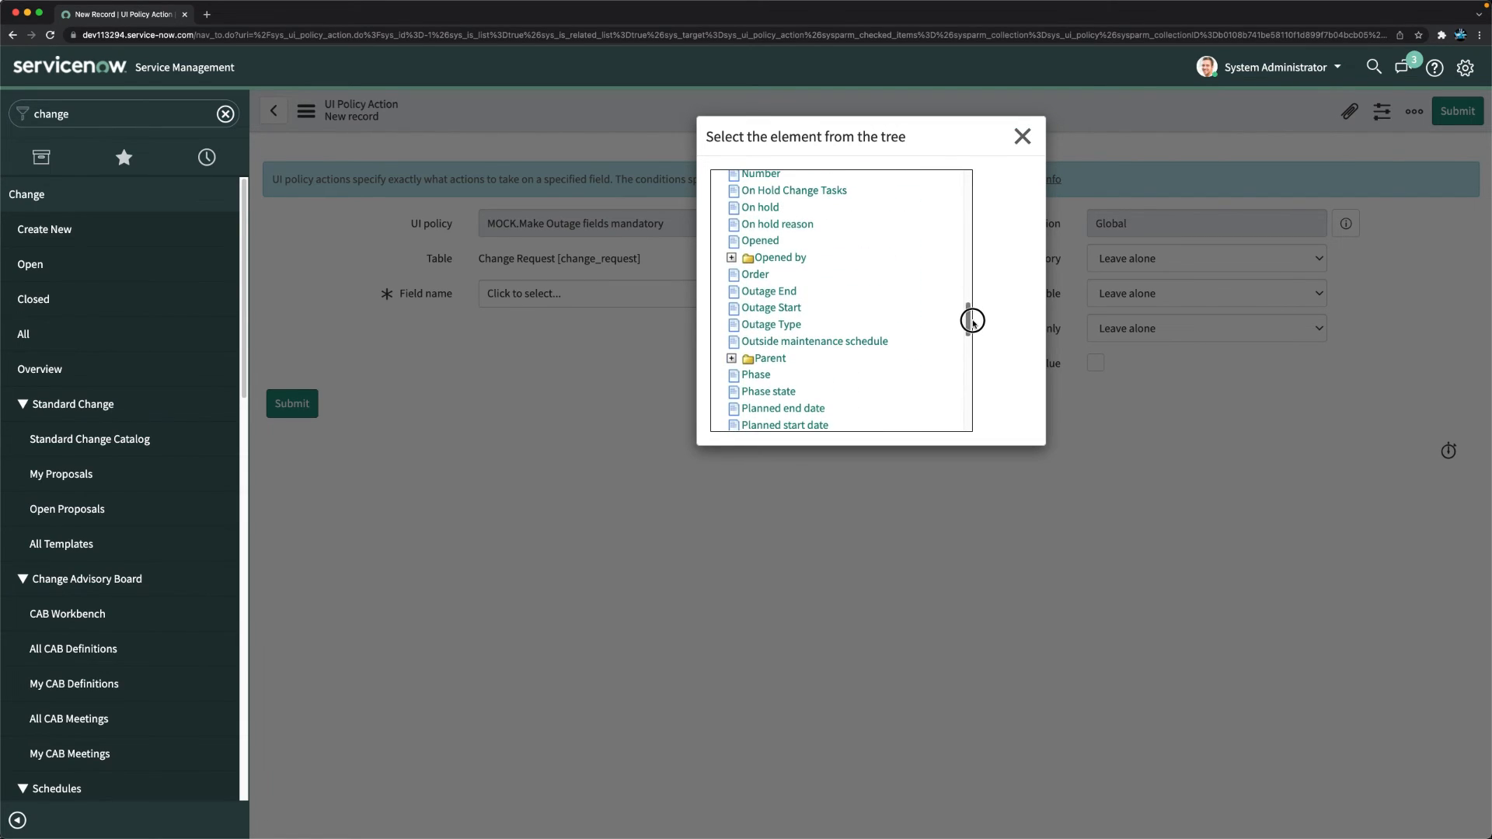
left_click(778, 307)
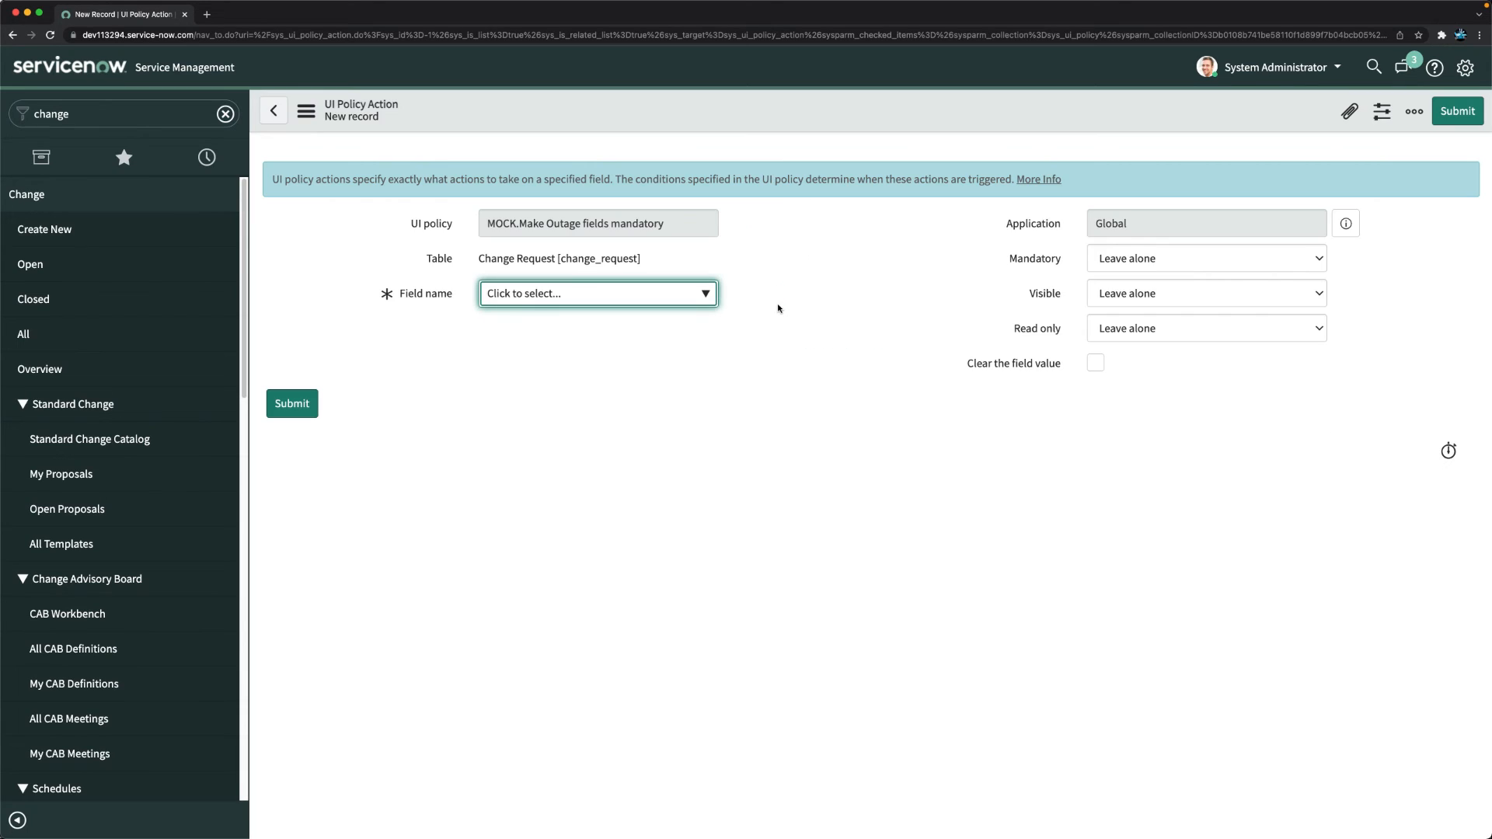
Set Mandatory and Visible to True for the Outage Start action and submit it.
left_click(1148, 266)
left_click(1143, 274)
key("Tab")
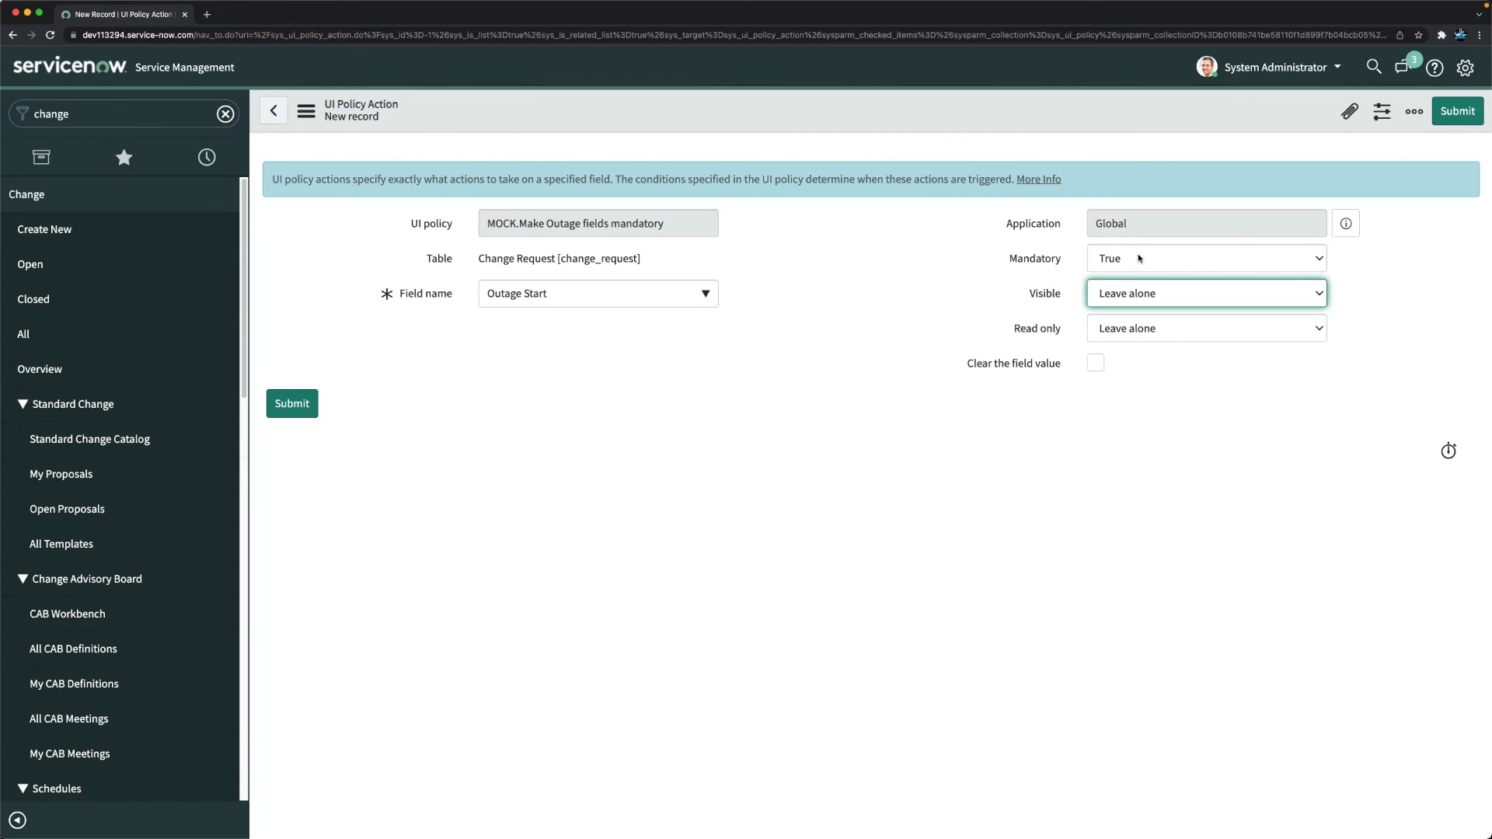
left_click(1127, 293)
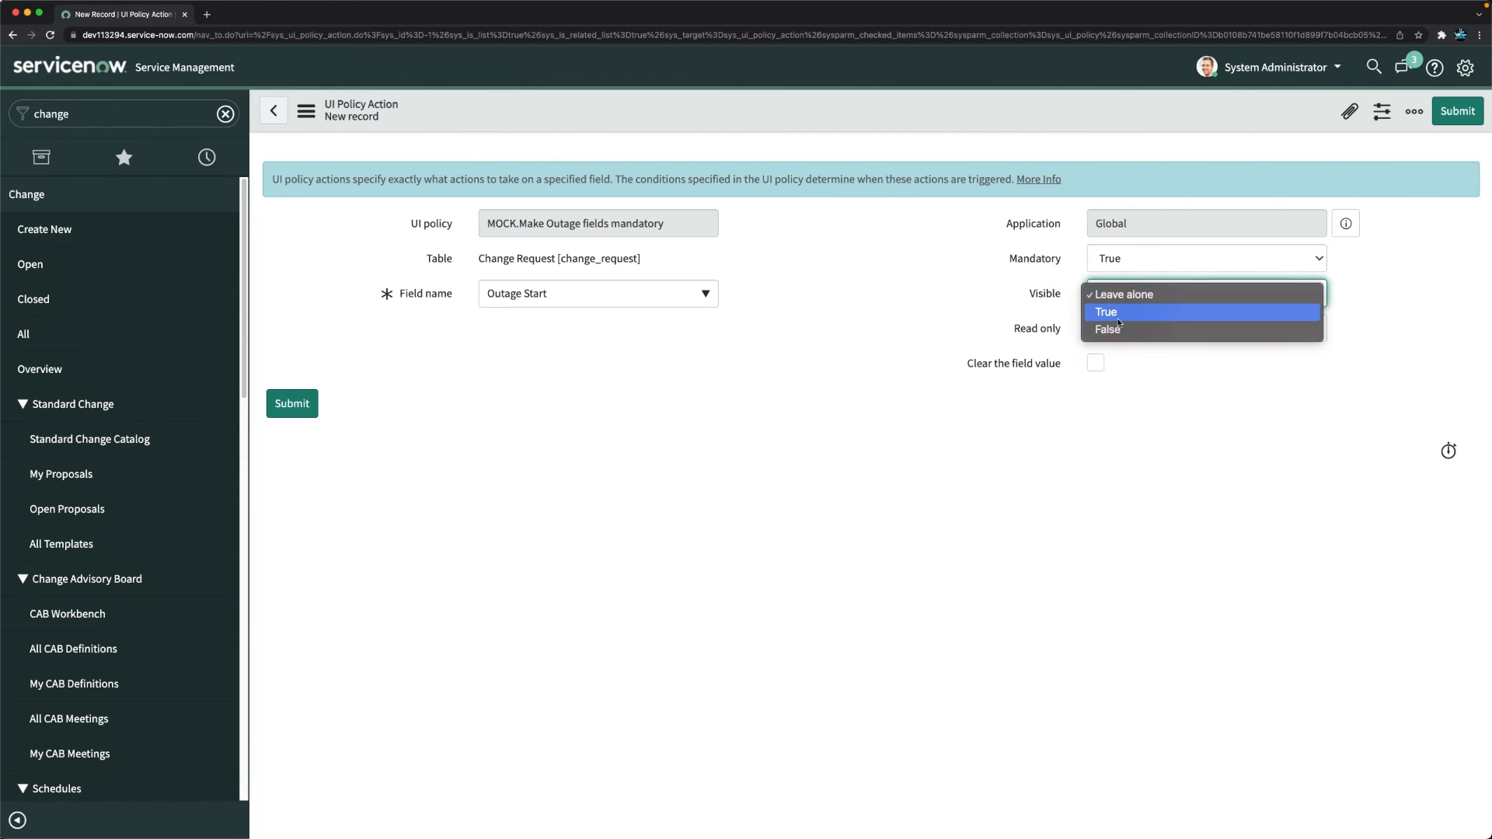
left_click(1123, 313)
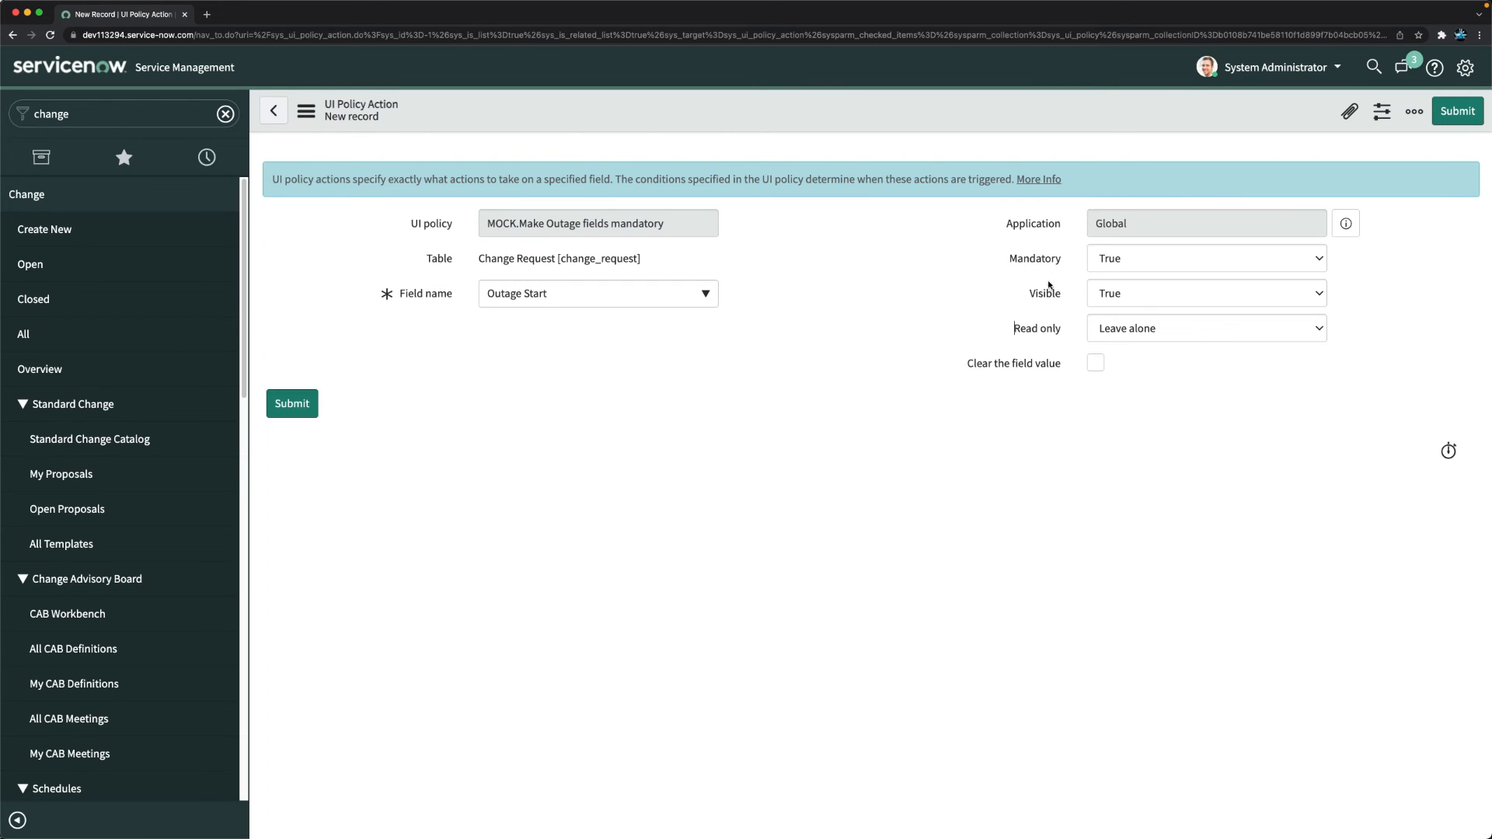
left_click(292, 405)
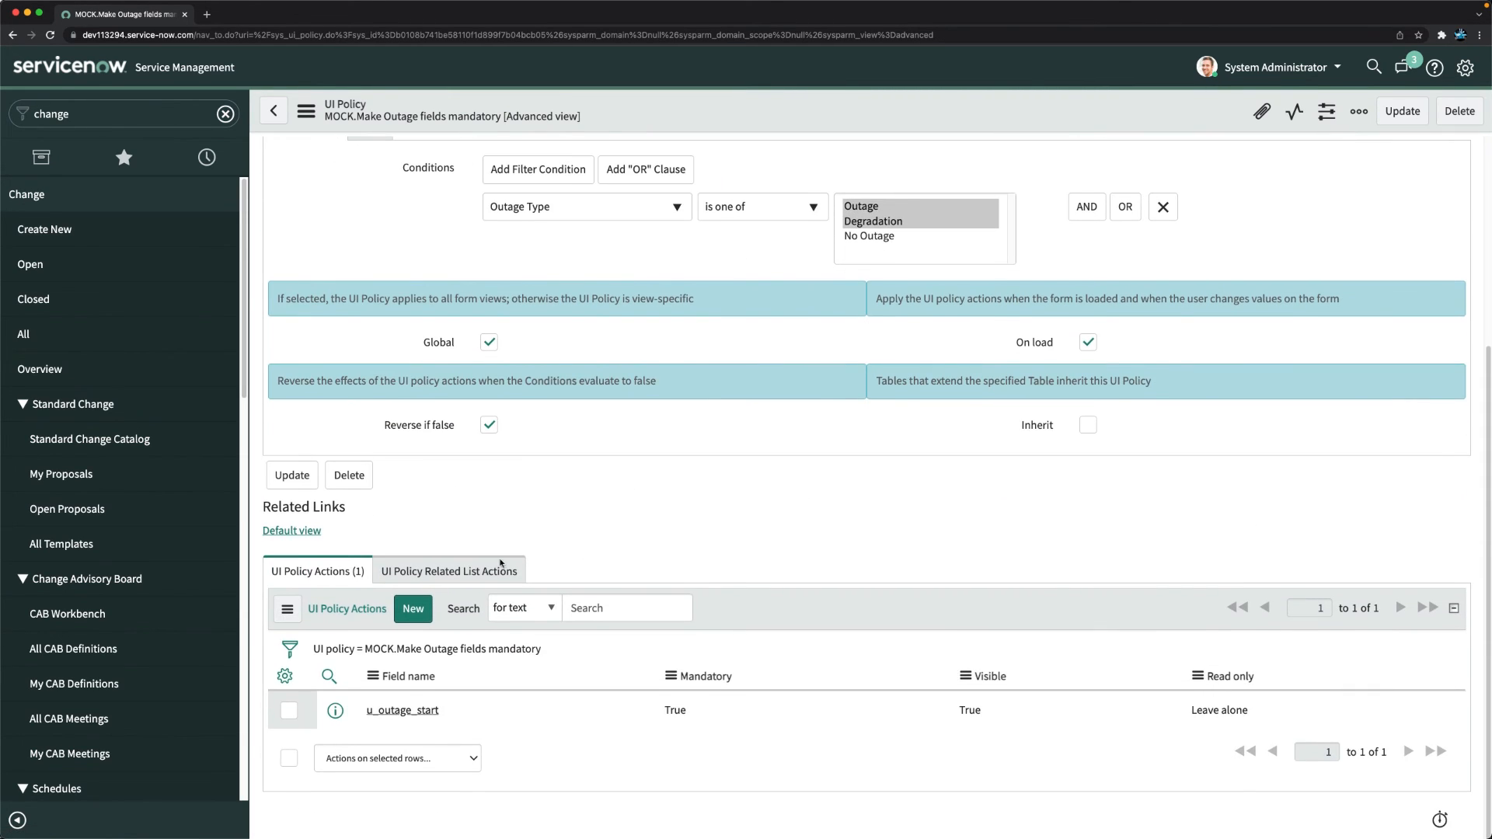
Add another UI policy action to the outage policy and choose Outage End as its field.
left_click(414, 611)
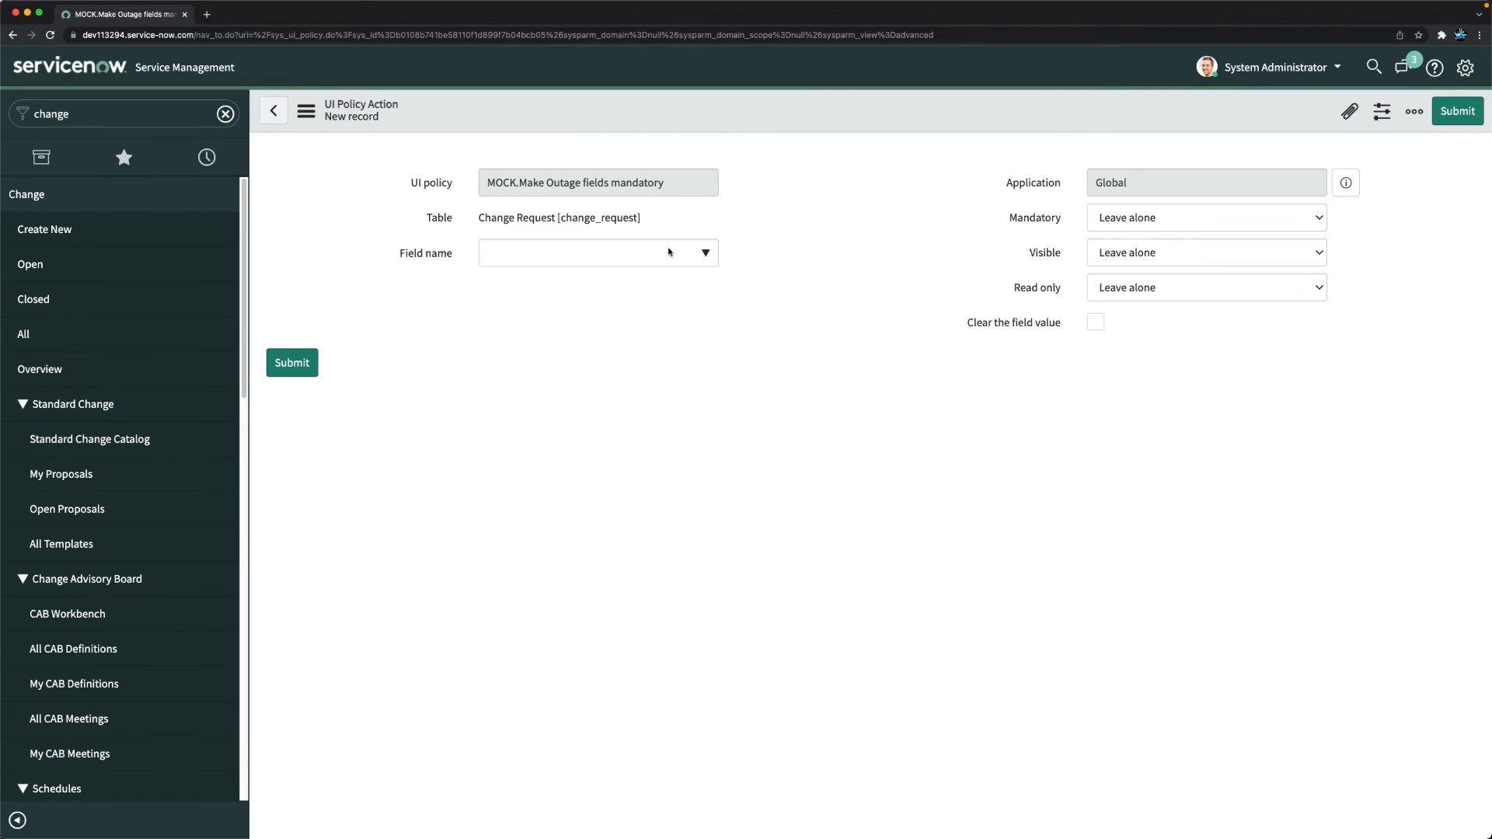
left_click(553, 296)
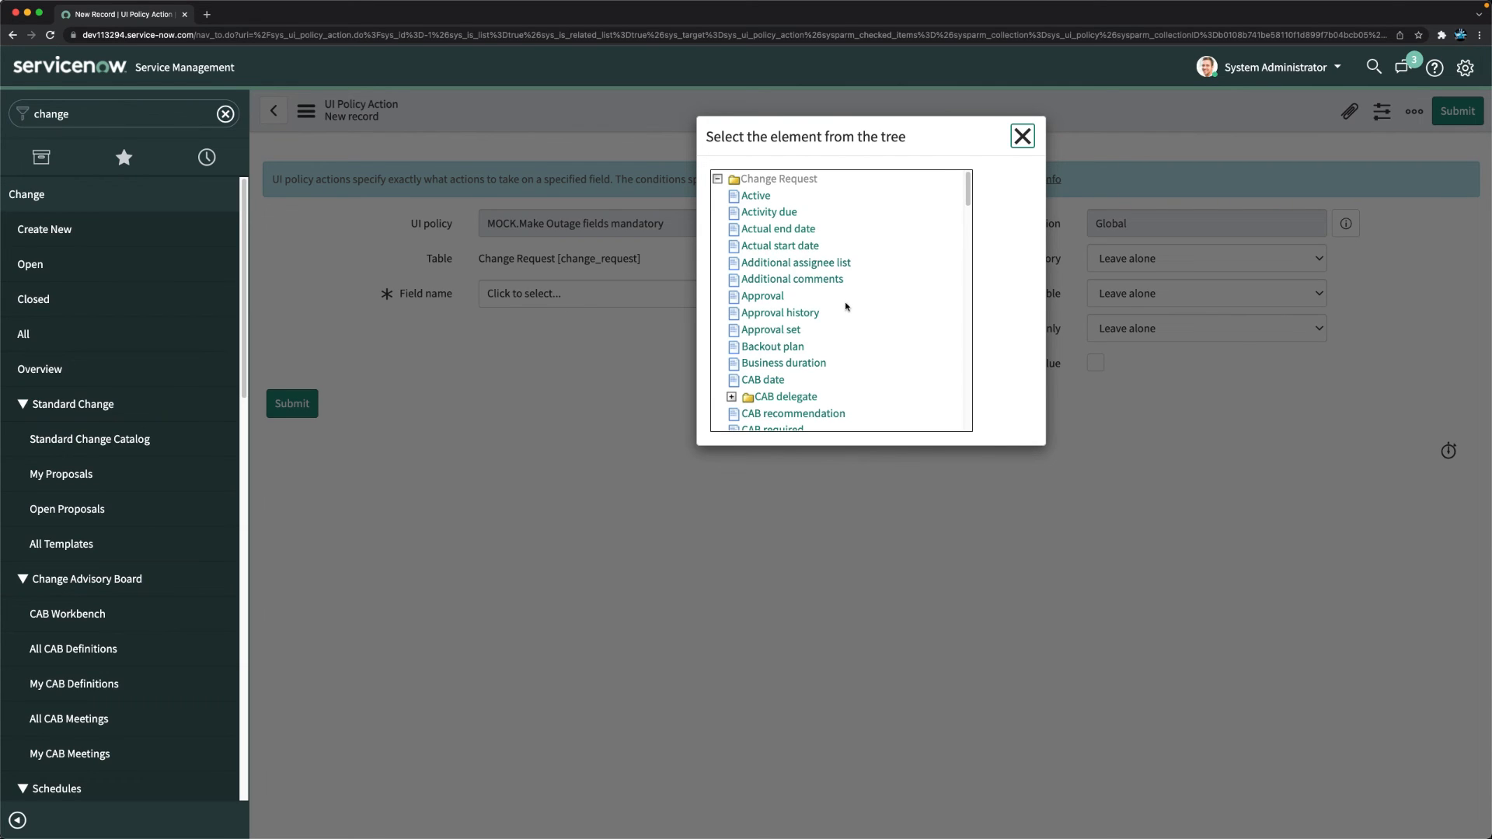
scroll(787, 319, "down", 10)
scroll(788, 318, "down", 5)
scroll(787, 319, "down", 2)
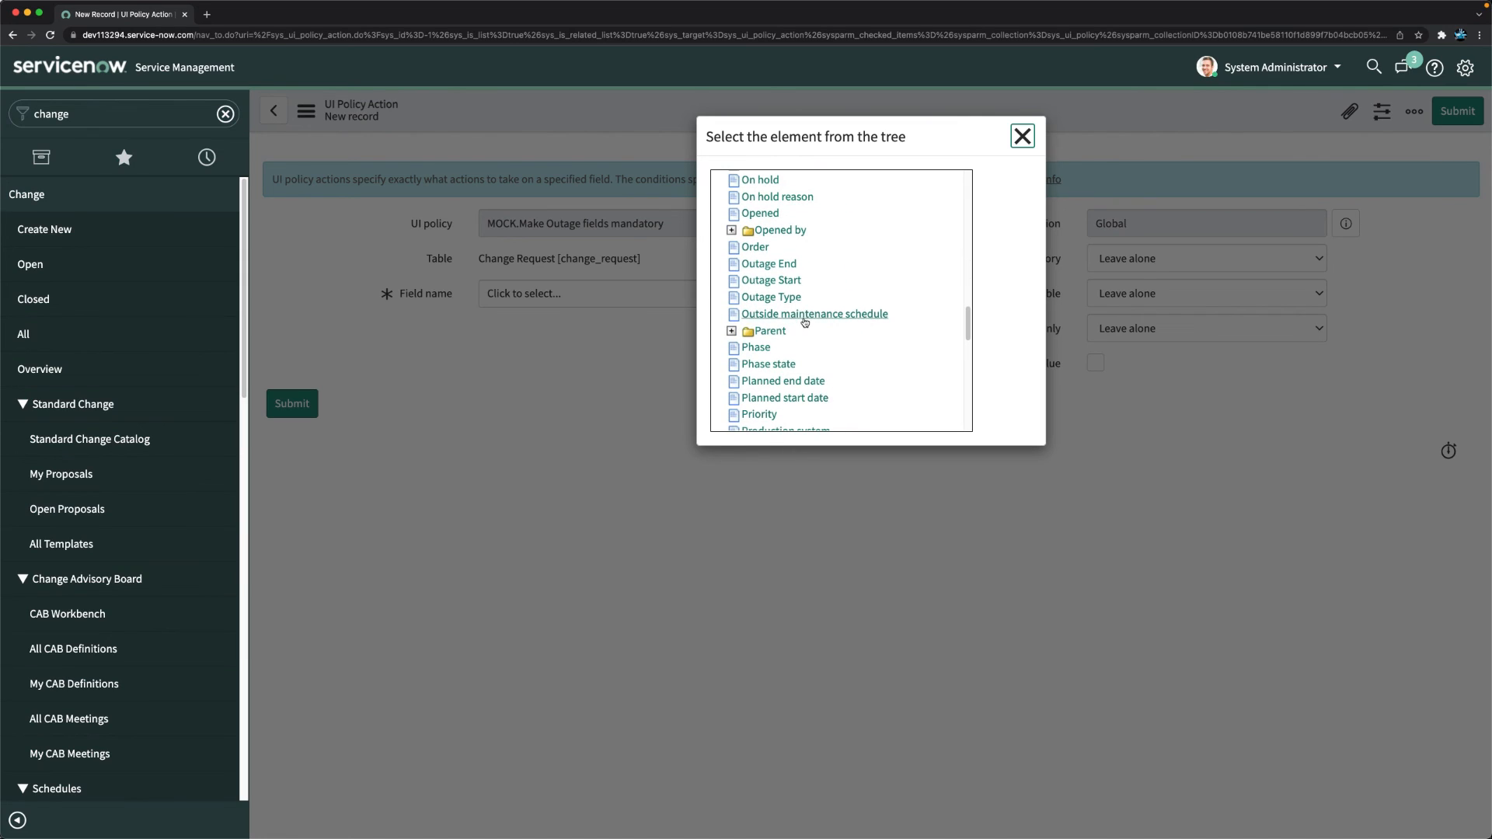
left_click(786, 265)
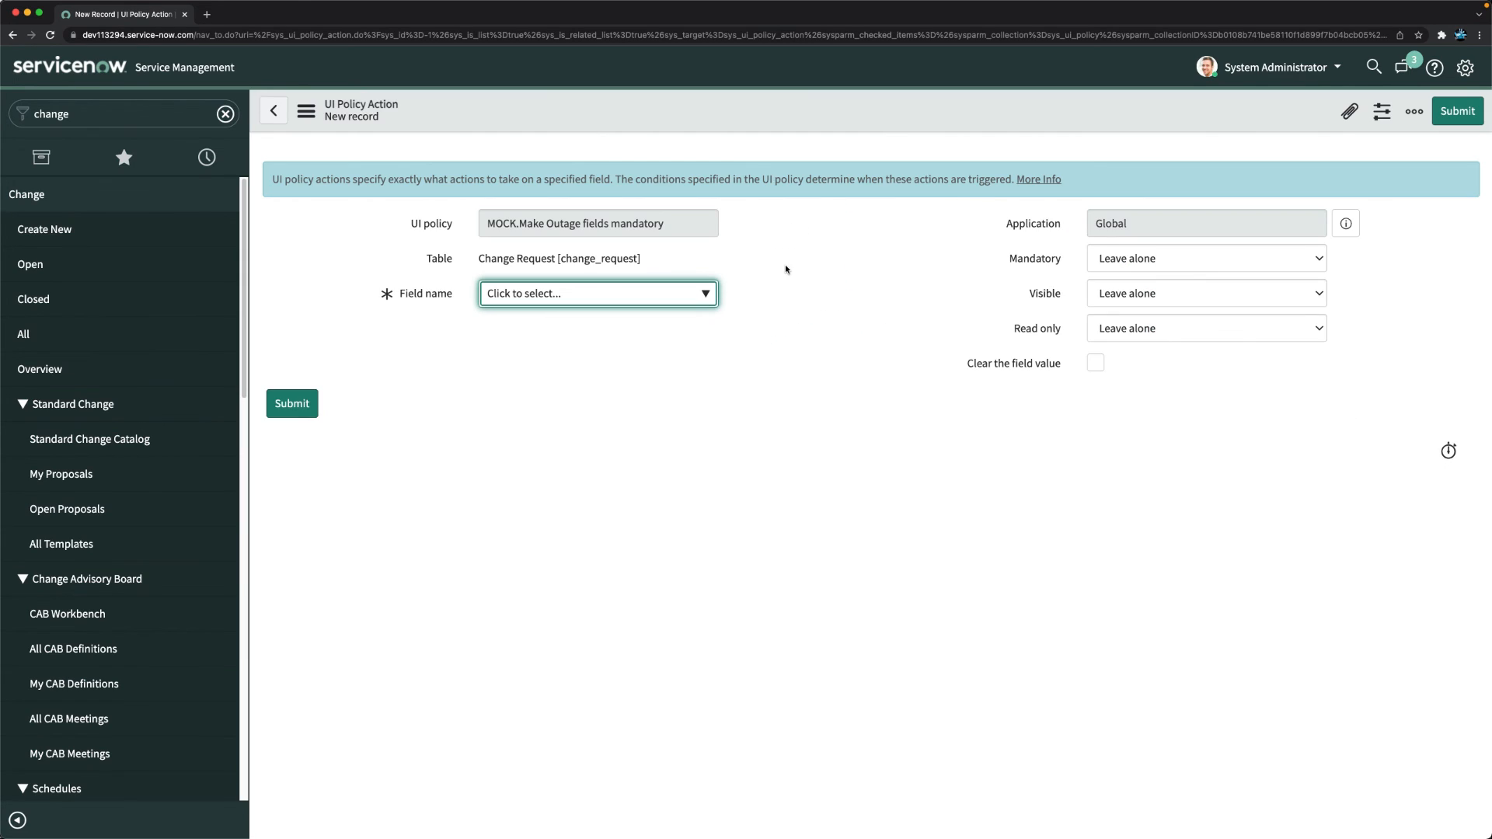
Set Mandatory and Visible to True for the Outage End action and submit it.
left_click(1147, 258)
left_click(1122, 278)
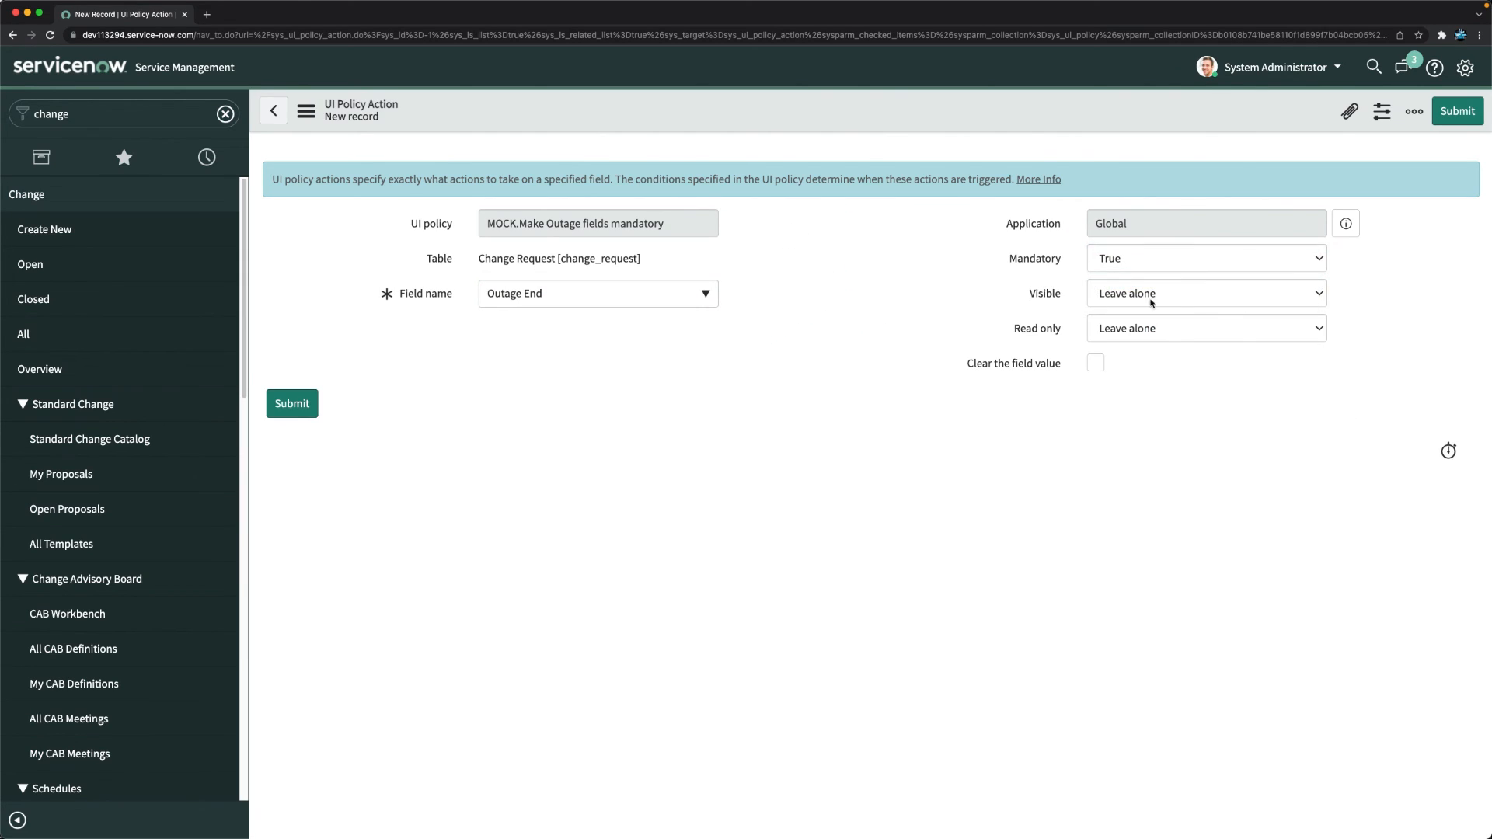
left_click(1099, 293)
left_click(1108, 311)
left_click(293, 408)
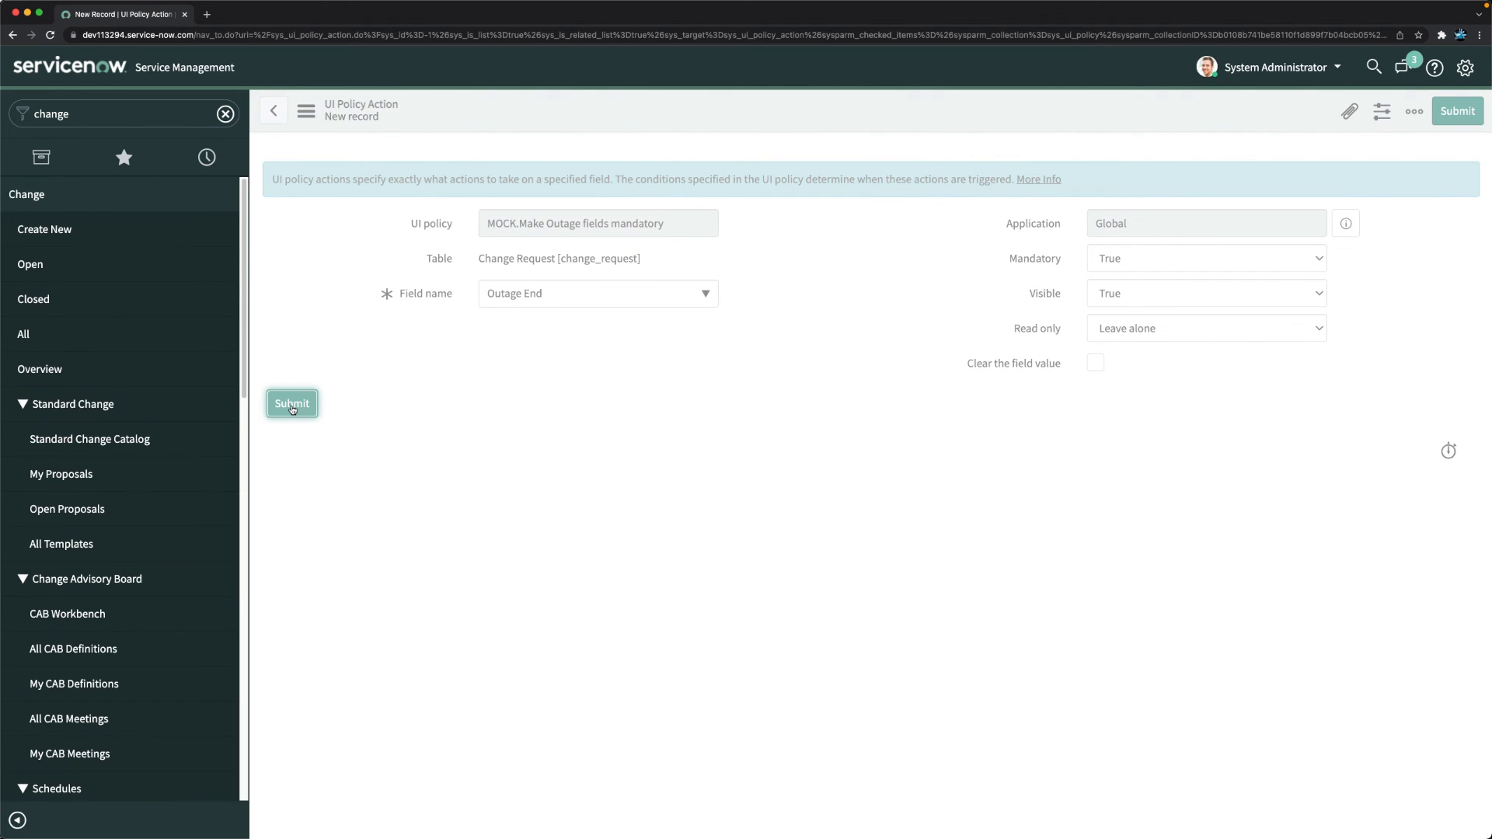
Open the open change request "Please reboot ApplicationServerPeopleSoft" and set its Outage Type to No Outage to test the outage date fields.
left_click(32, 266)
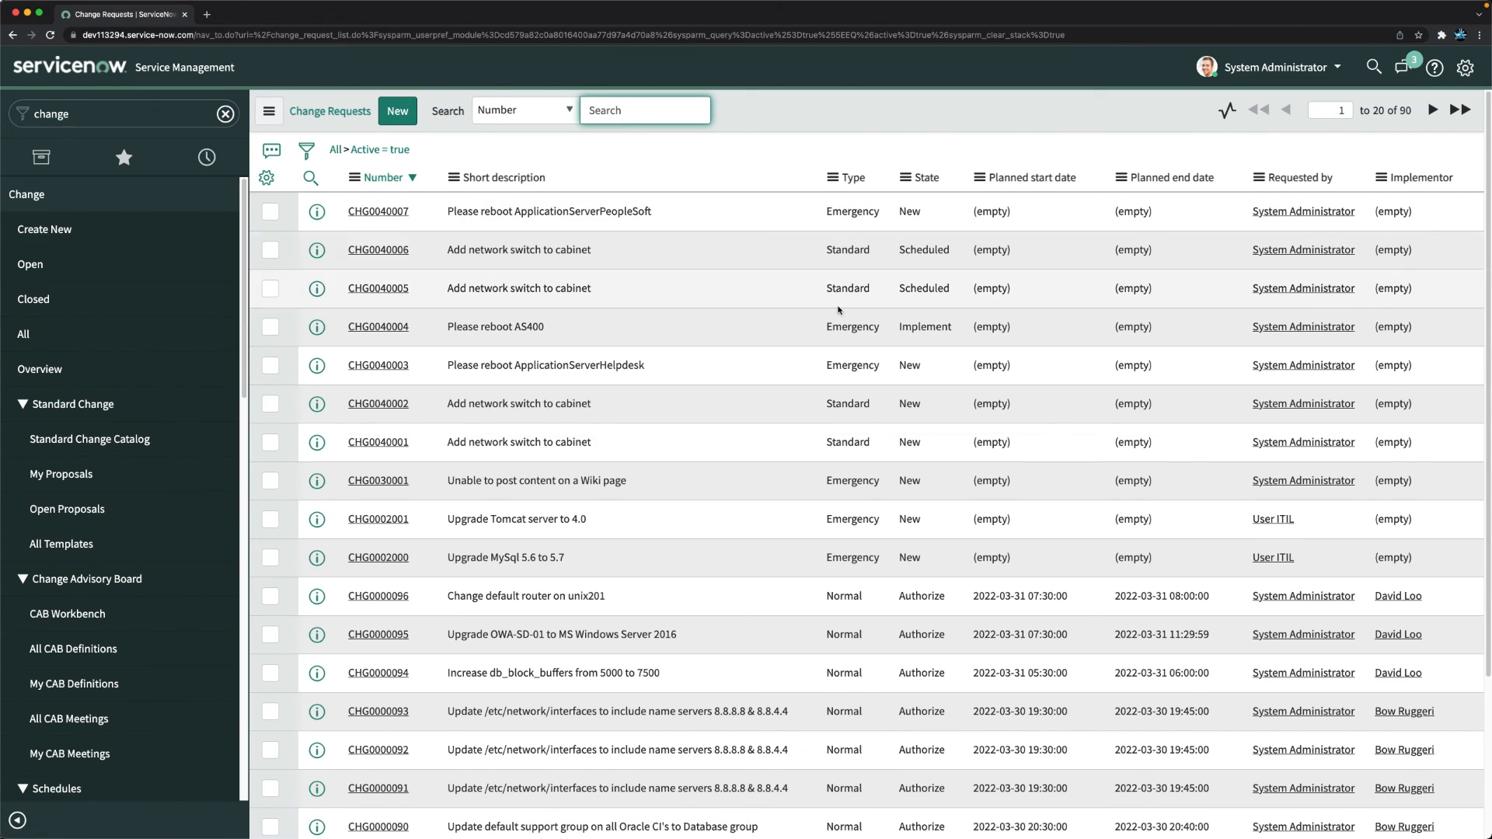
left_click(380, 212)
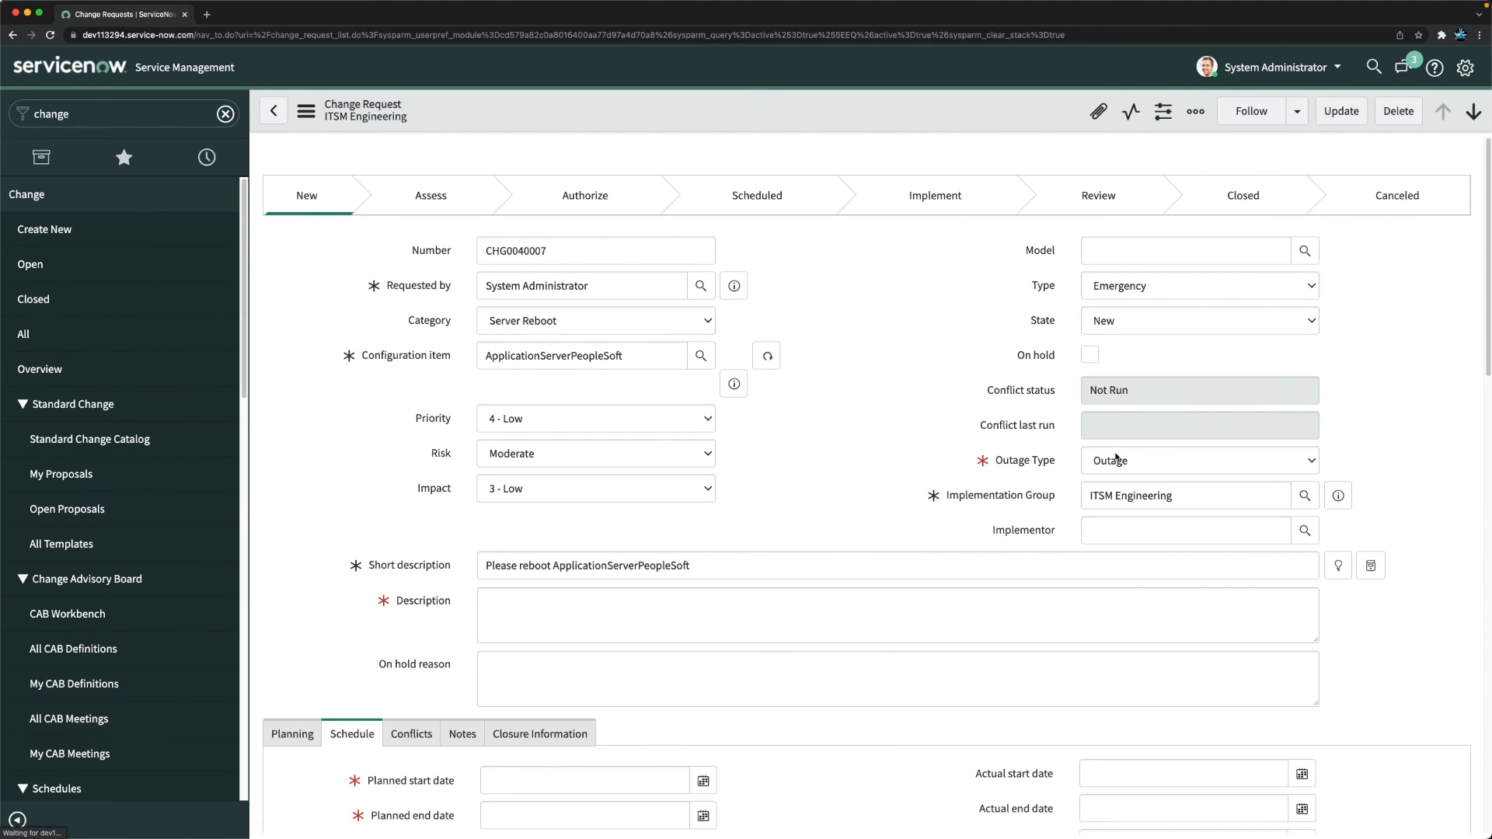
scroll(1042, 474, "down", 3)
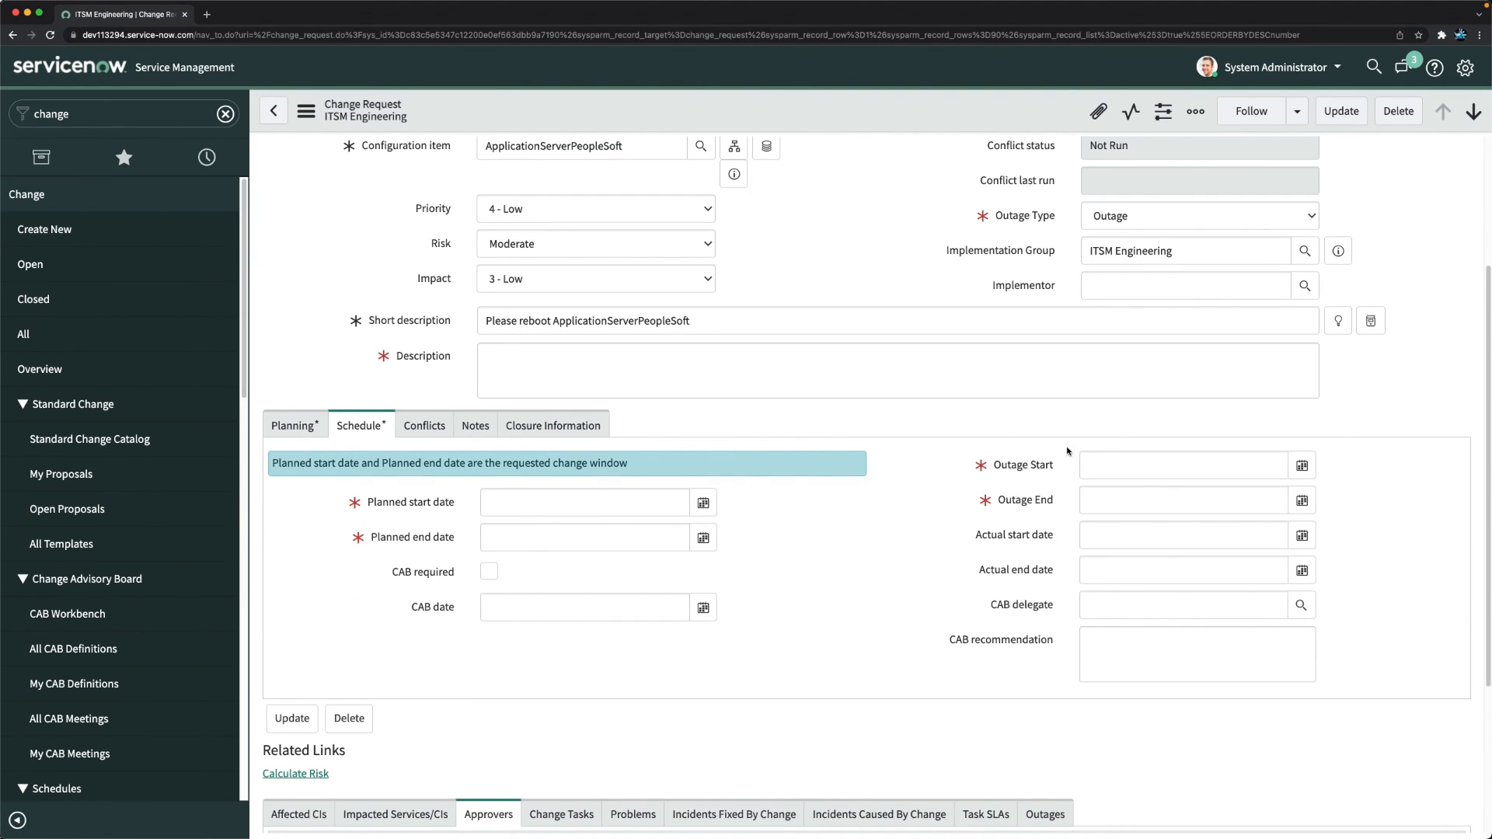
left_click(1119, 216)
left_click(1123, 252)
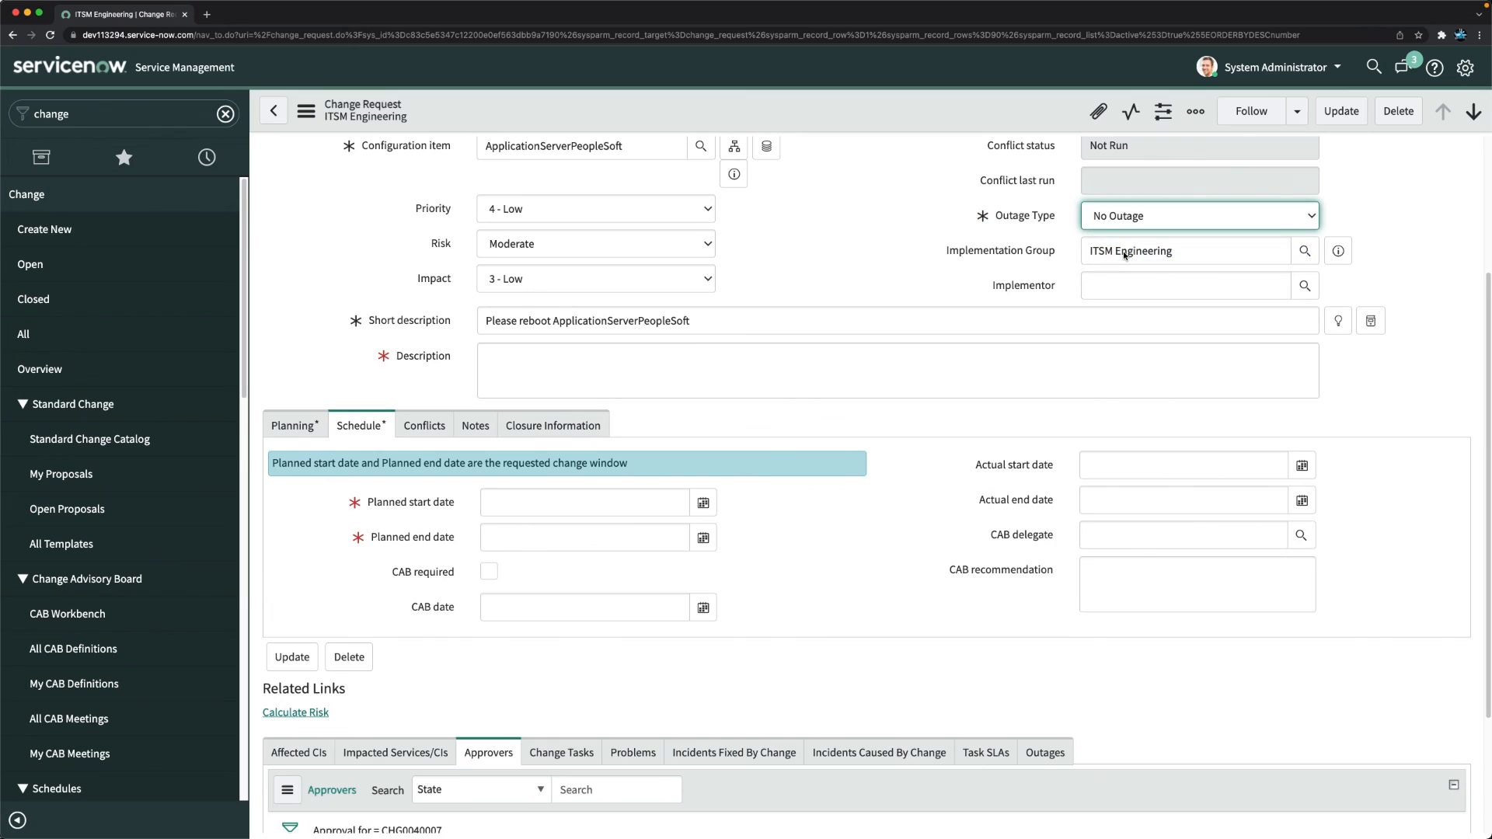